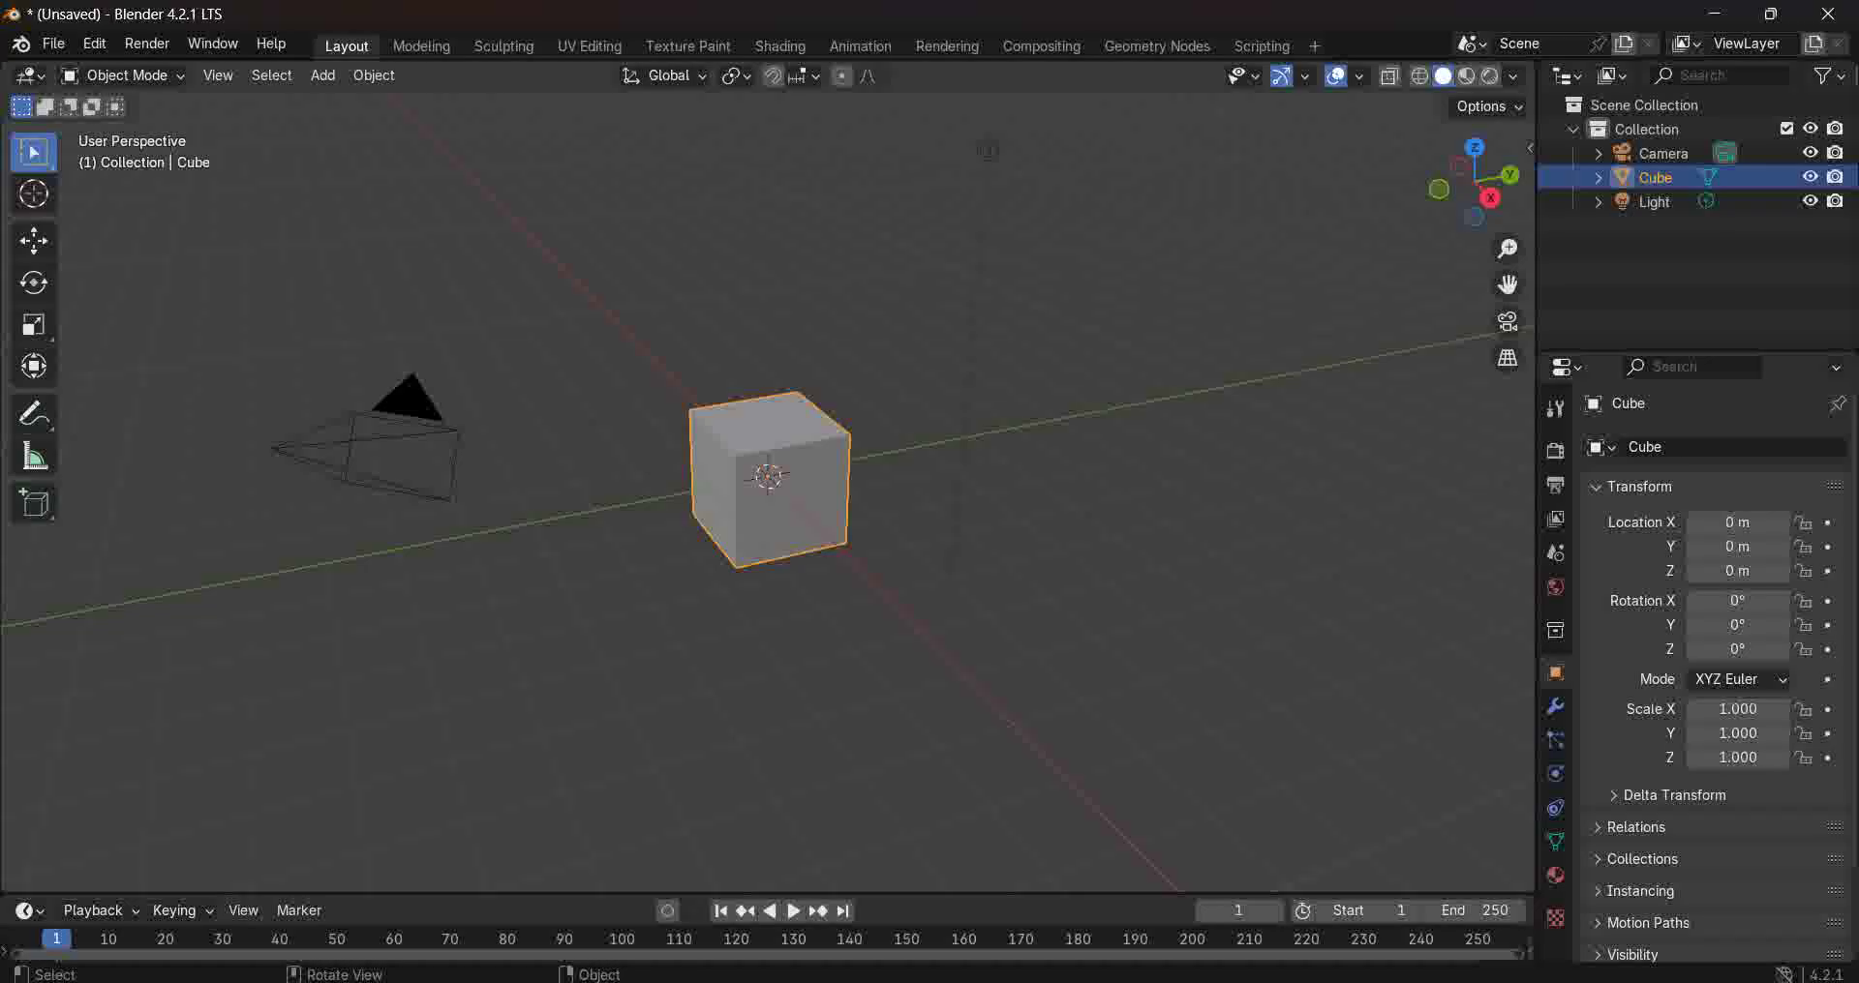
# Delete all of the default cube's vertices in Edit Mode.
pyautogui.press('x')
pyautogui.press('Tab')
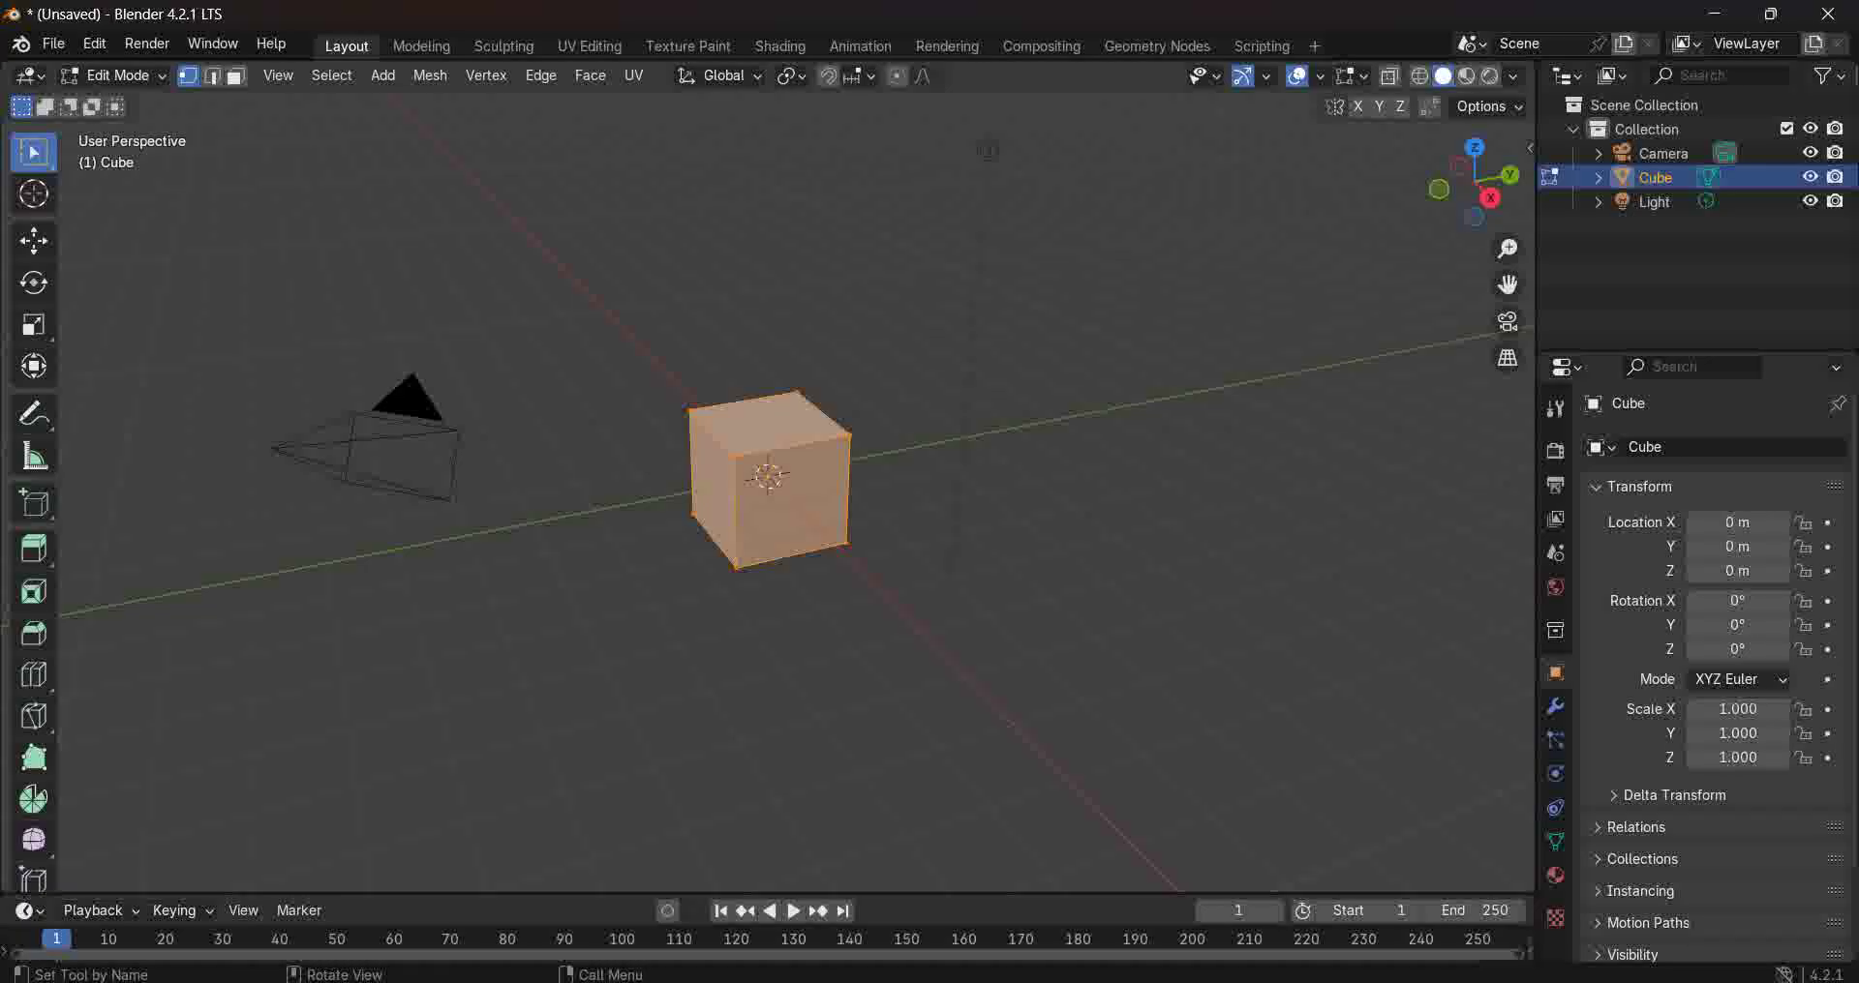
pyautogui.press('x')
pyautogui.press('Return')
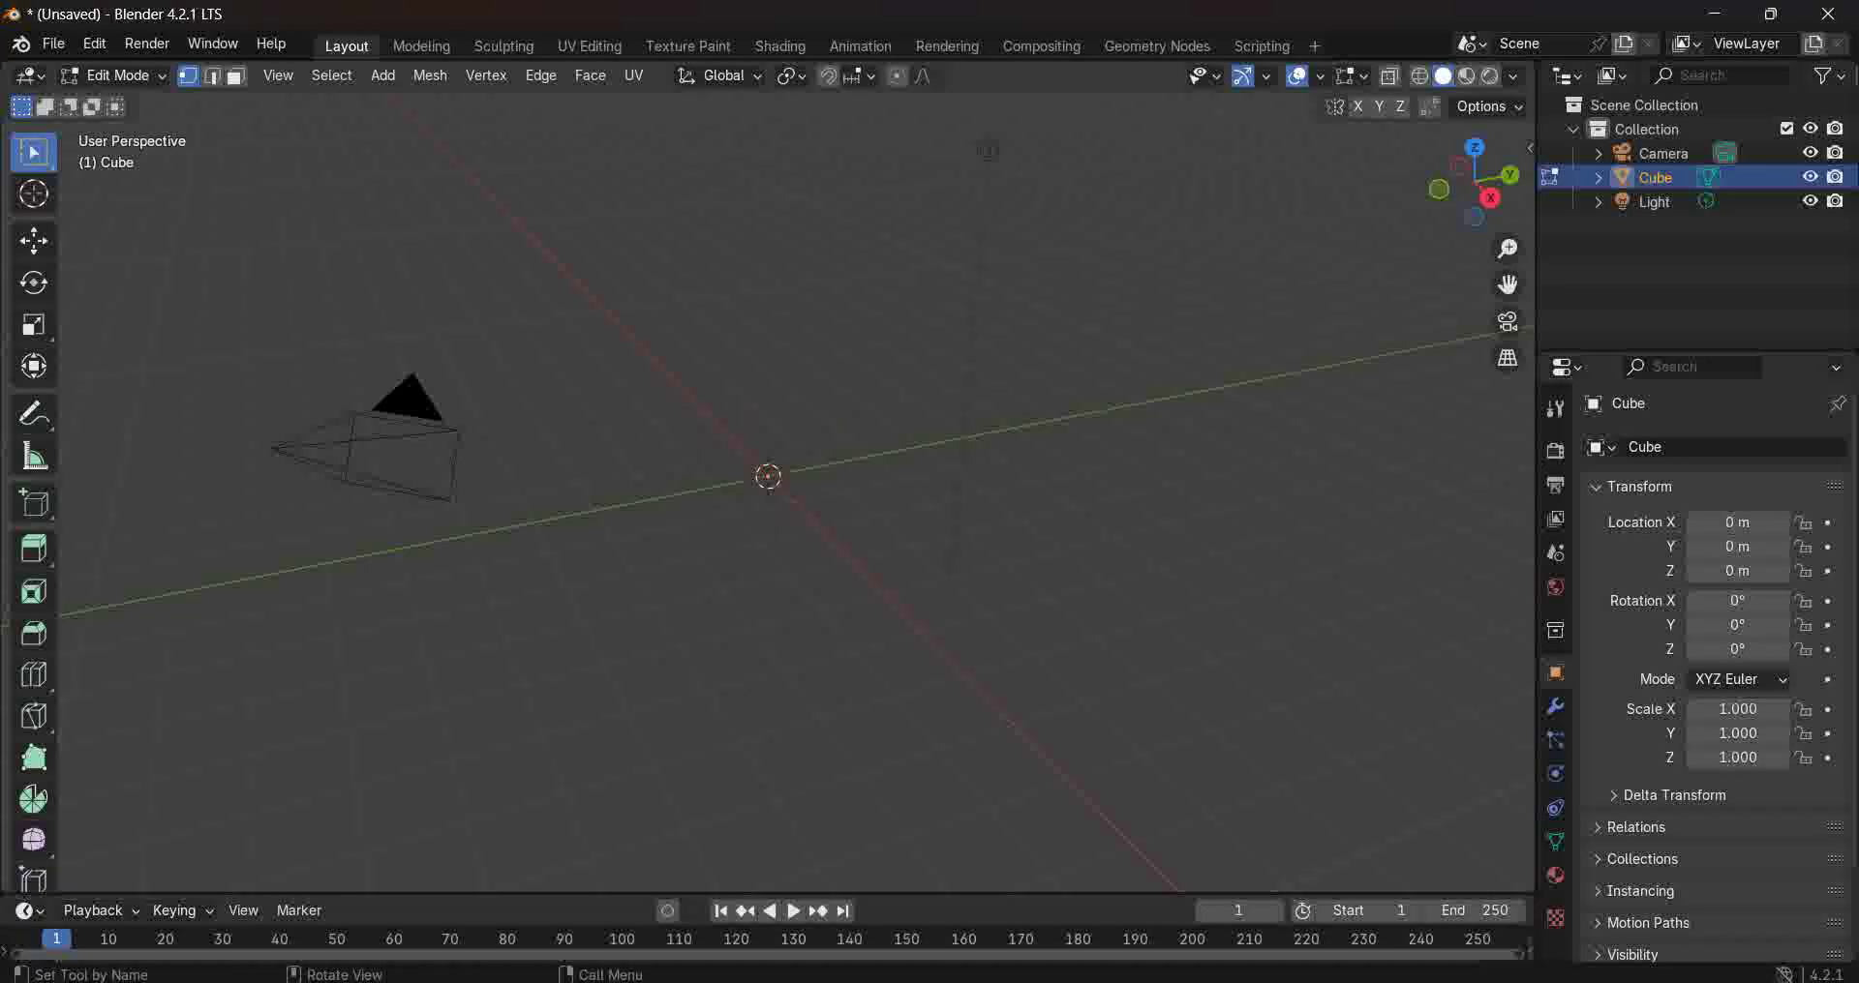
# Add a cylinder mesh at the origin inside the emptied object.
pyautogui.hotkey('shift', 's')
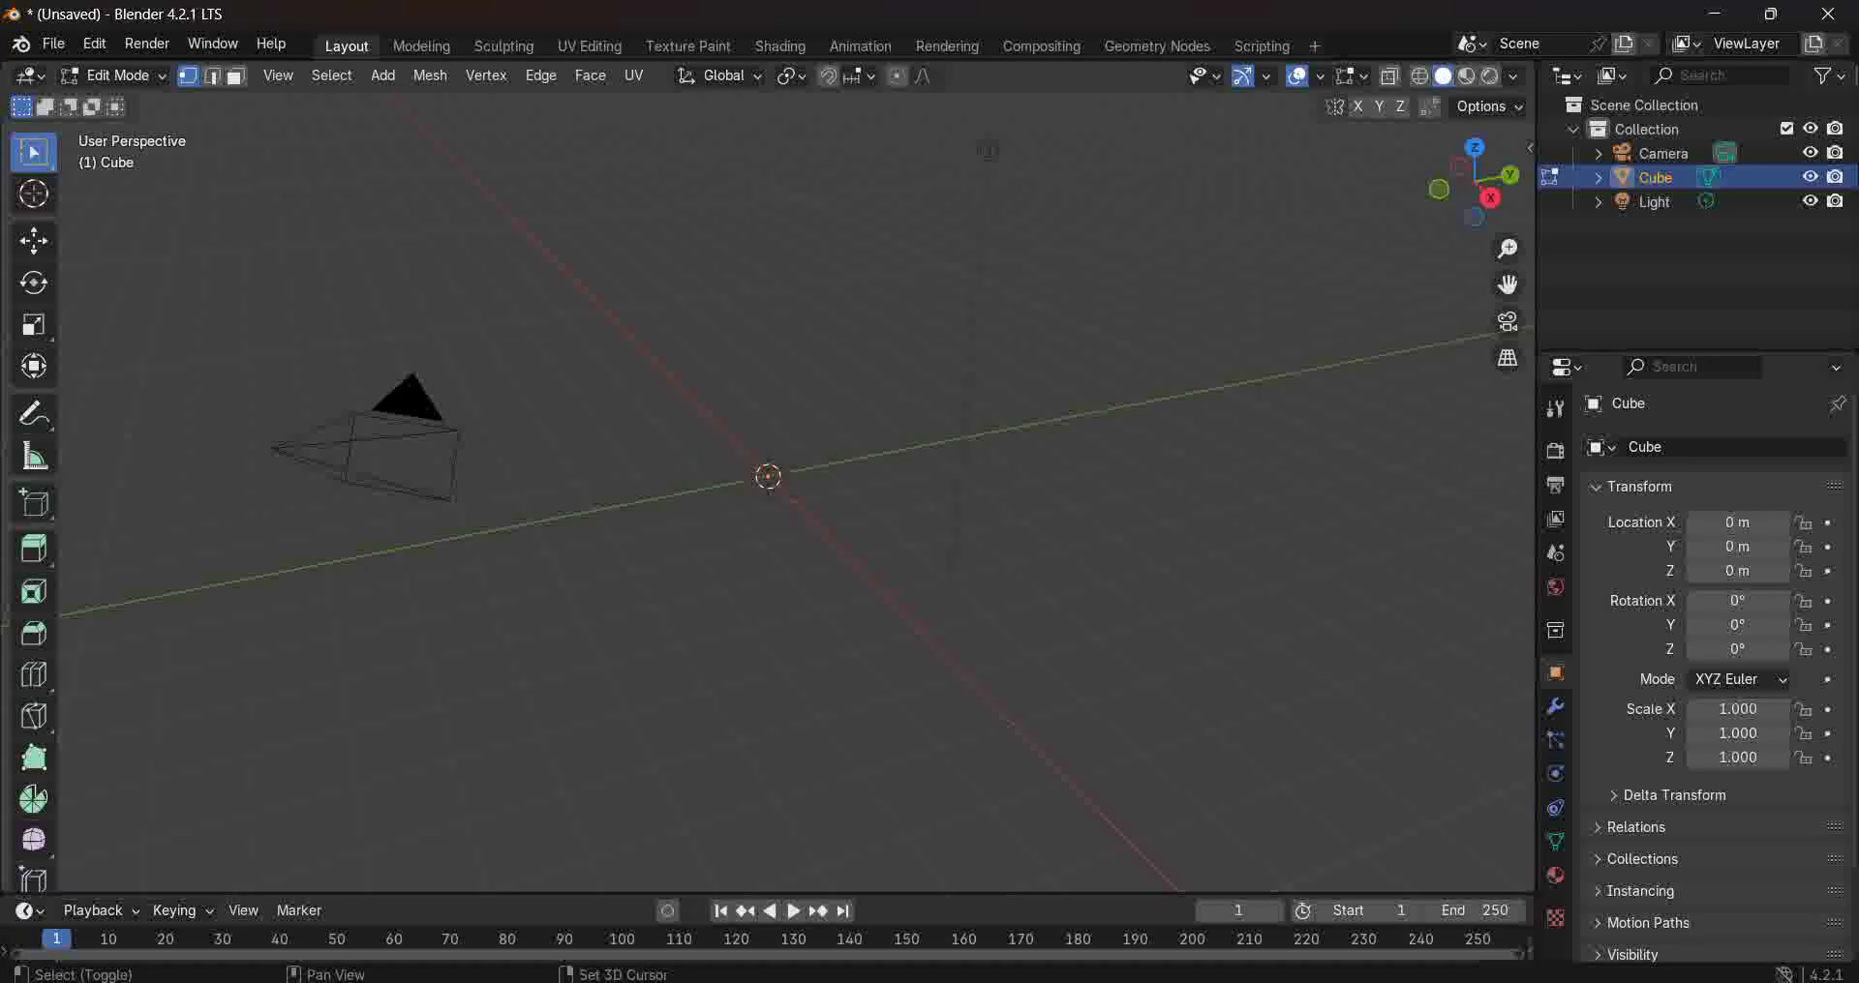
pyautogui.hotkey('shift', 'a')
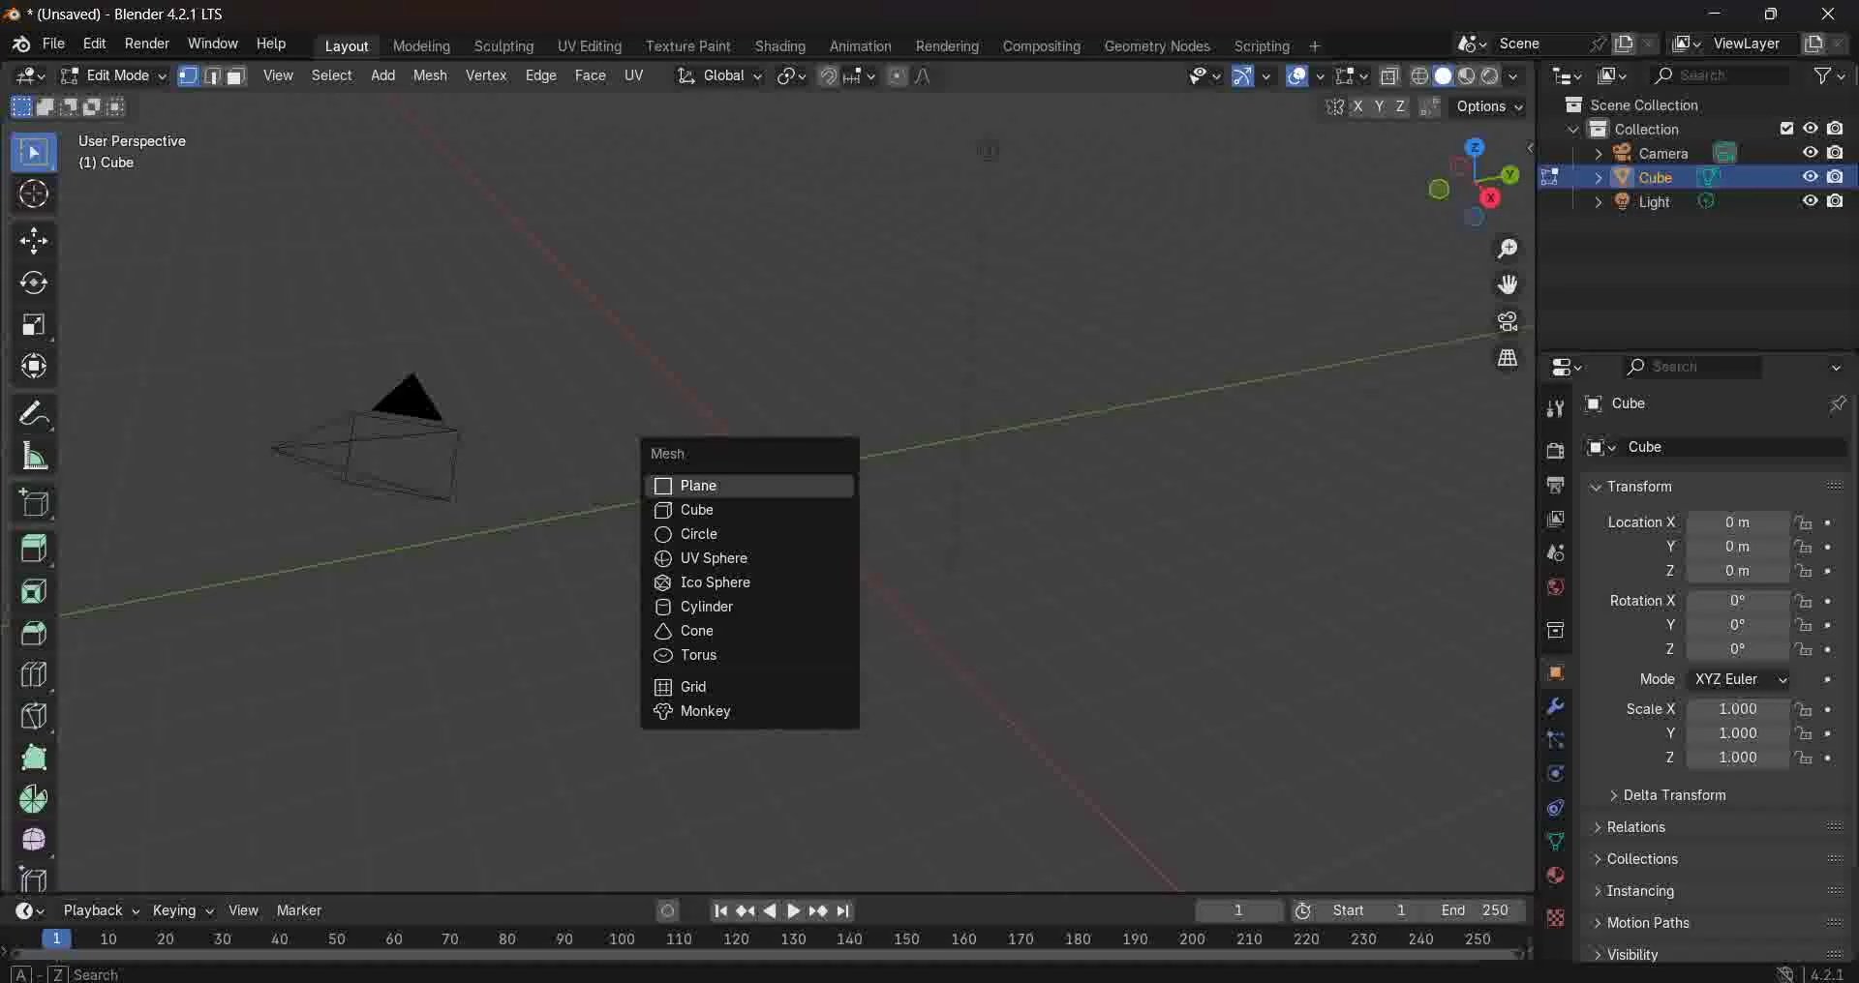
pyautogui.press('Down')
pyautogui.press('Down')
pyautogui.press('Down')
pyautogui.press('Down')
pyautogui.press('Down')
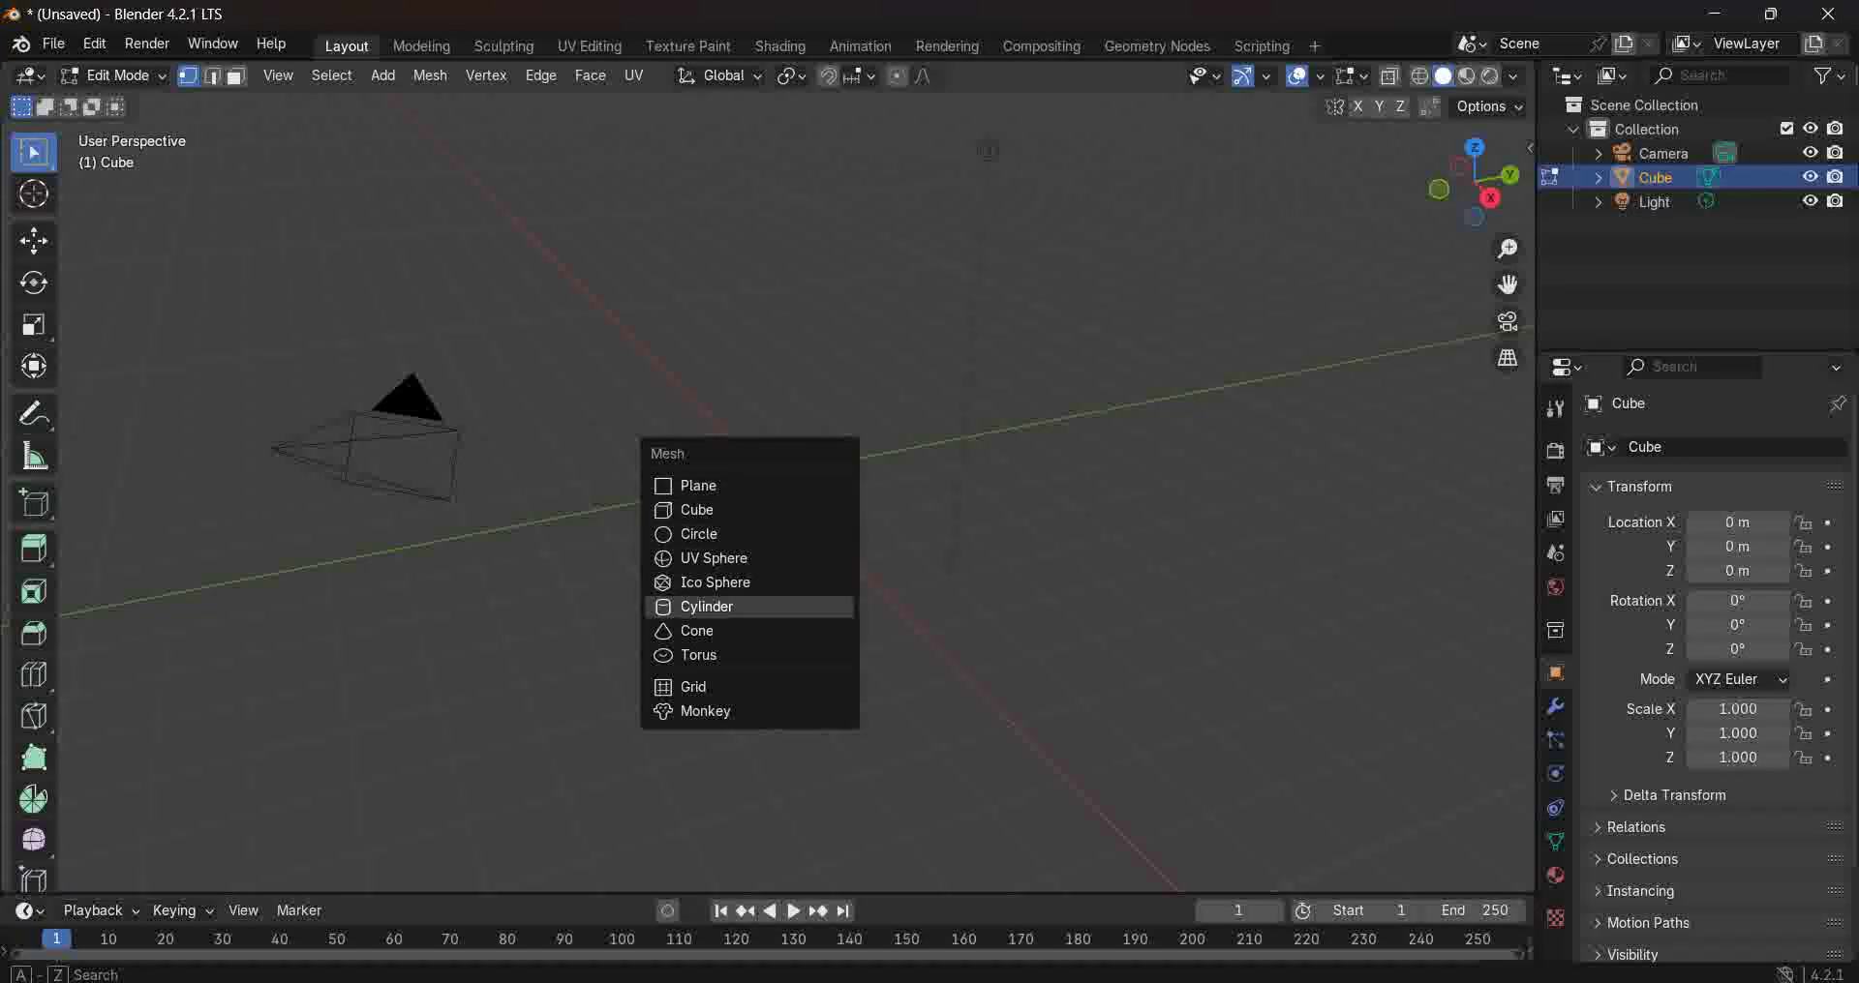
pyautogui.press('Return')
# Deselect the whole cylinder and select only its top face in face select mode.
pyautogui.click(34, 633)
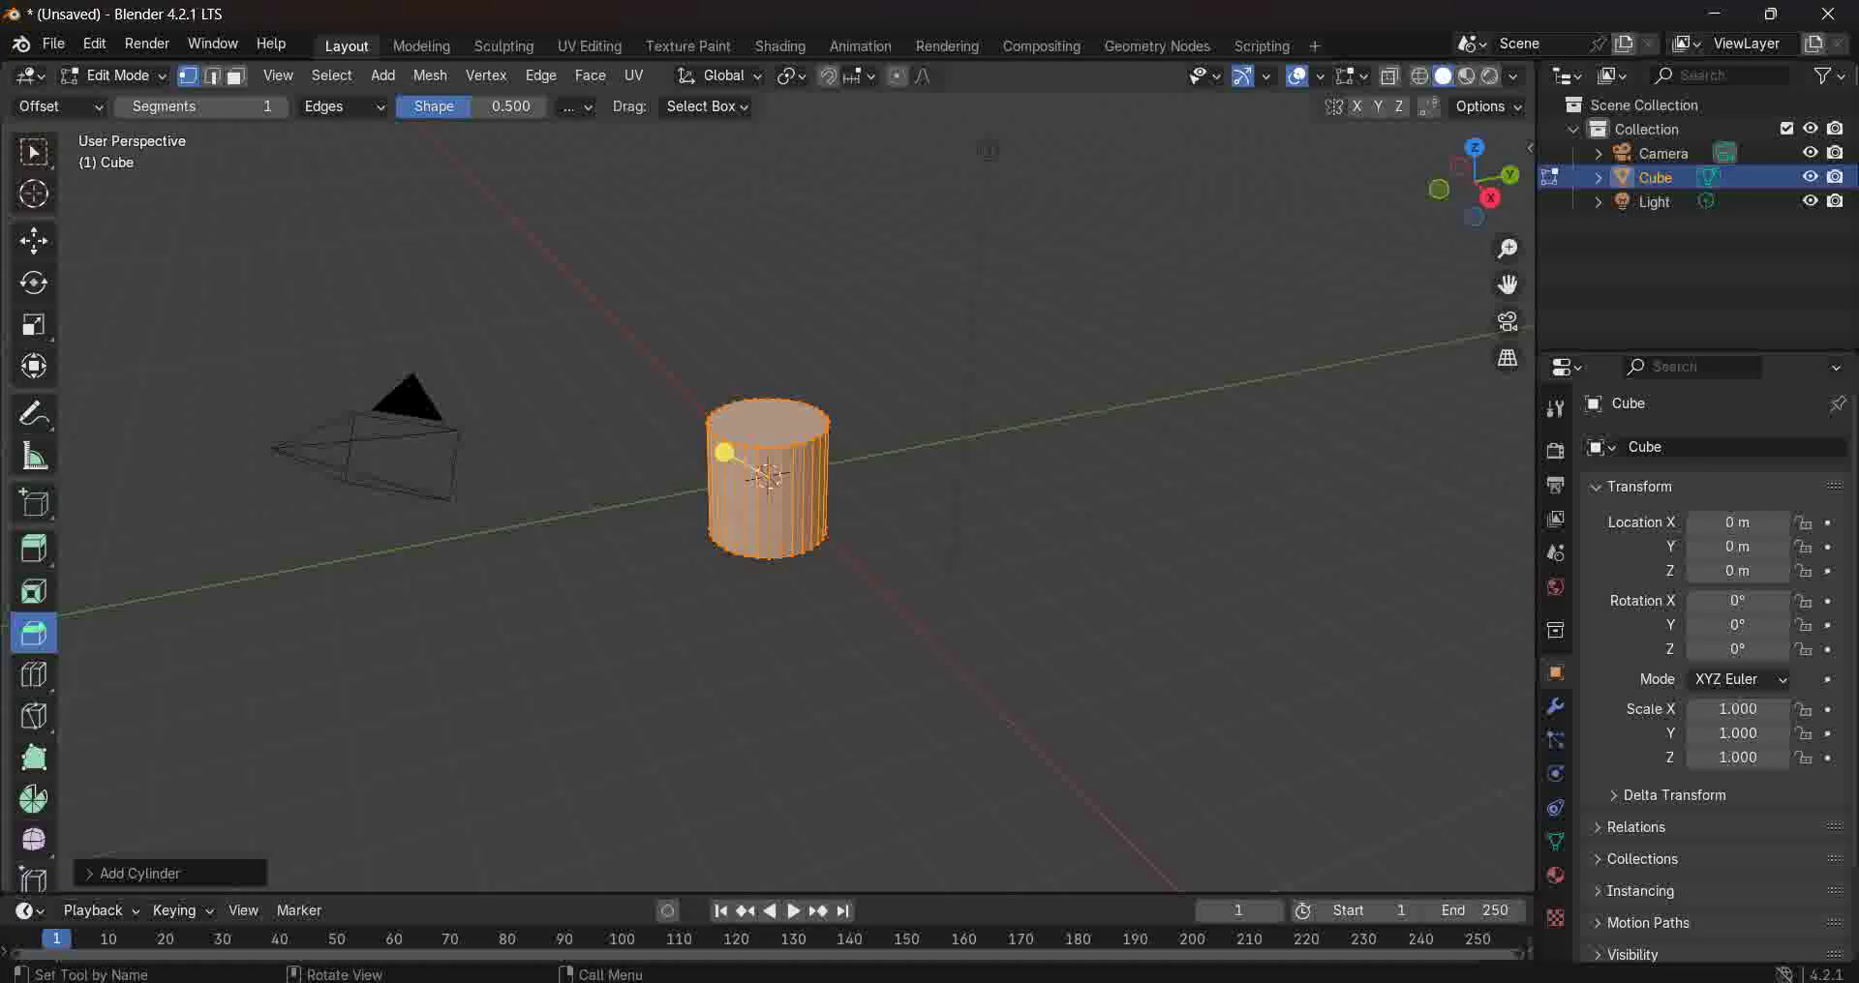
pyautogui.click(33, 152)
pyautogui.click(133, 160)
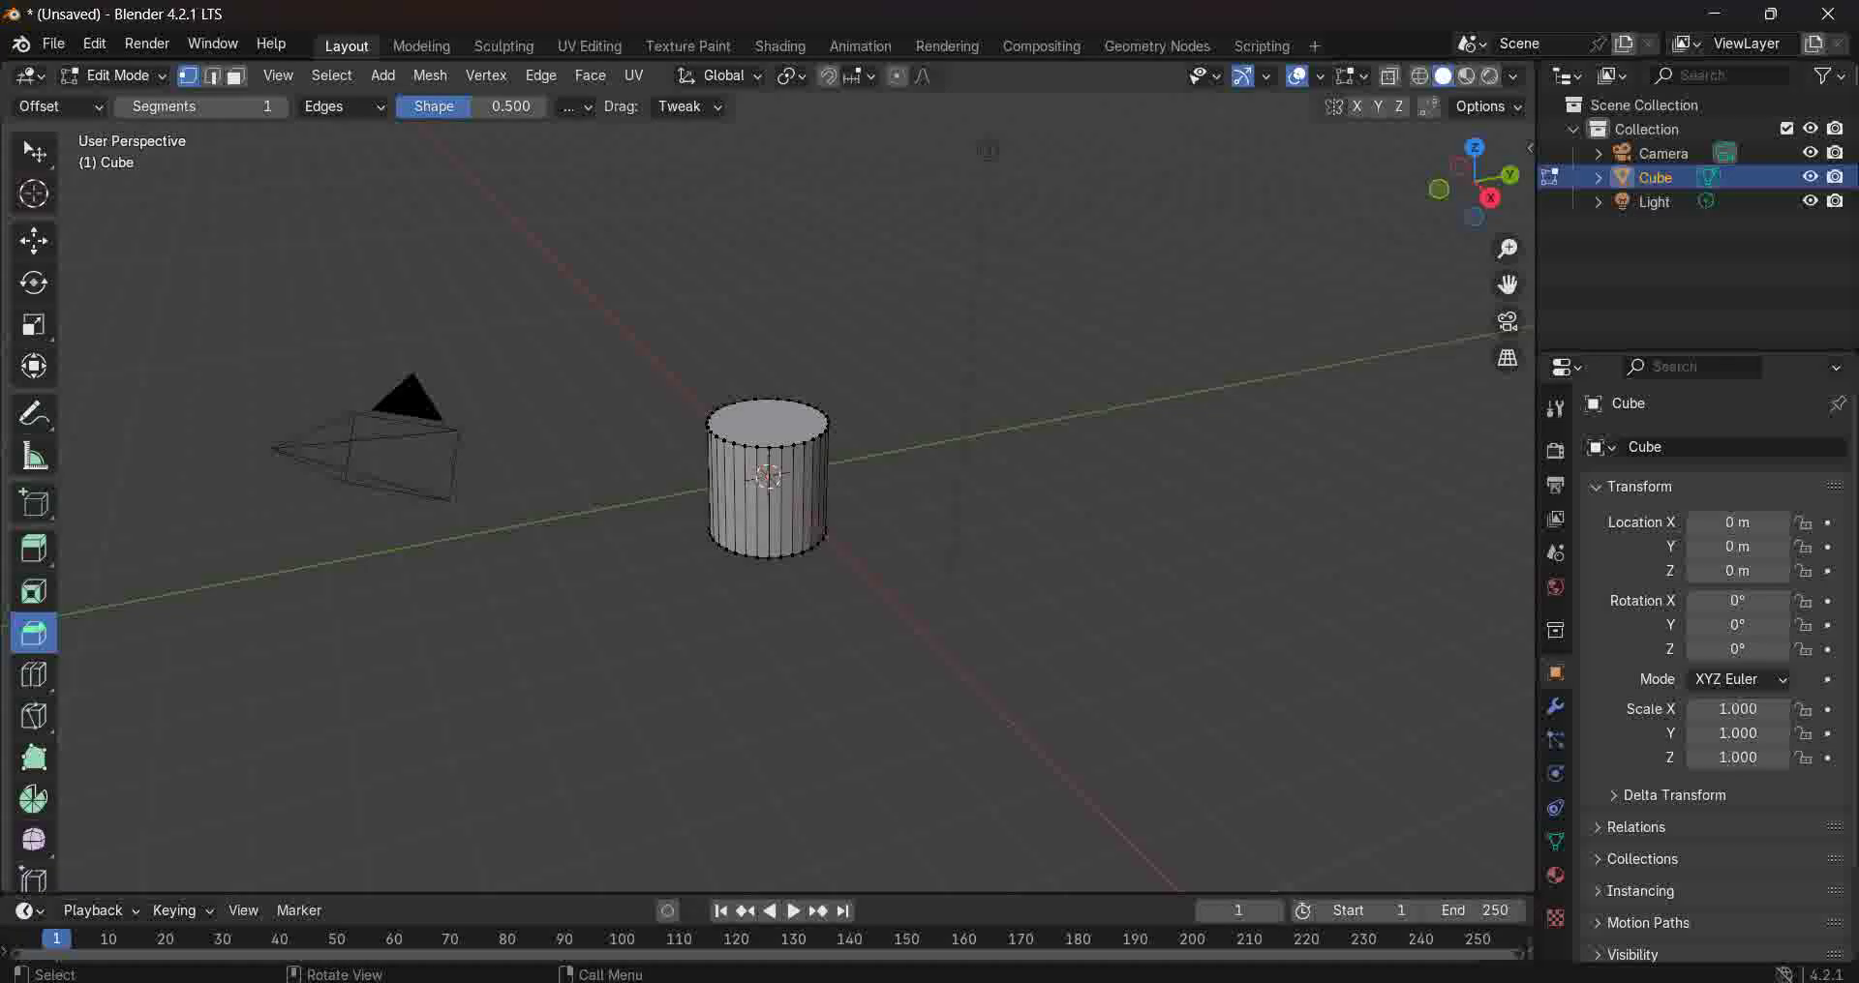
pyautogui.scroll(4, 767, 479)
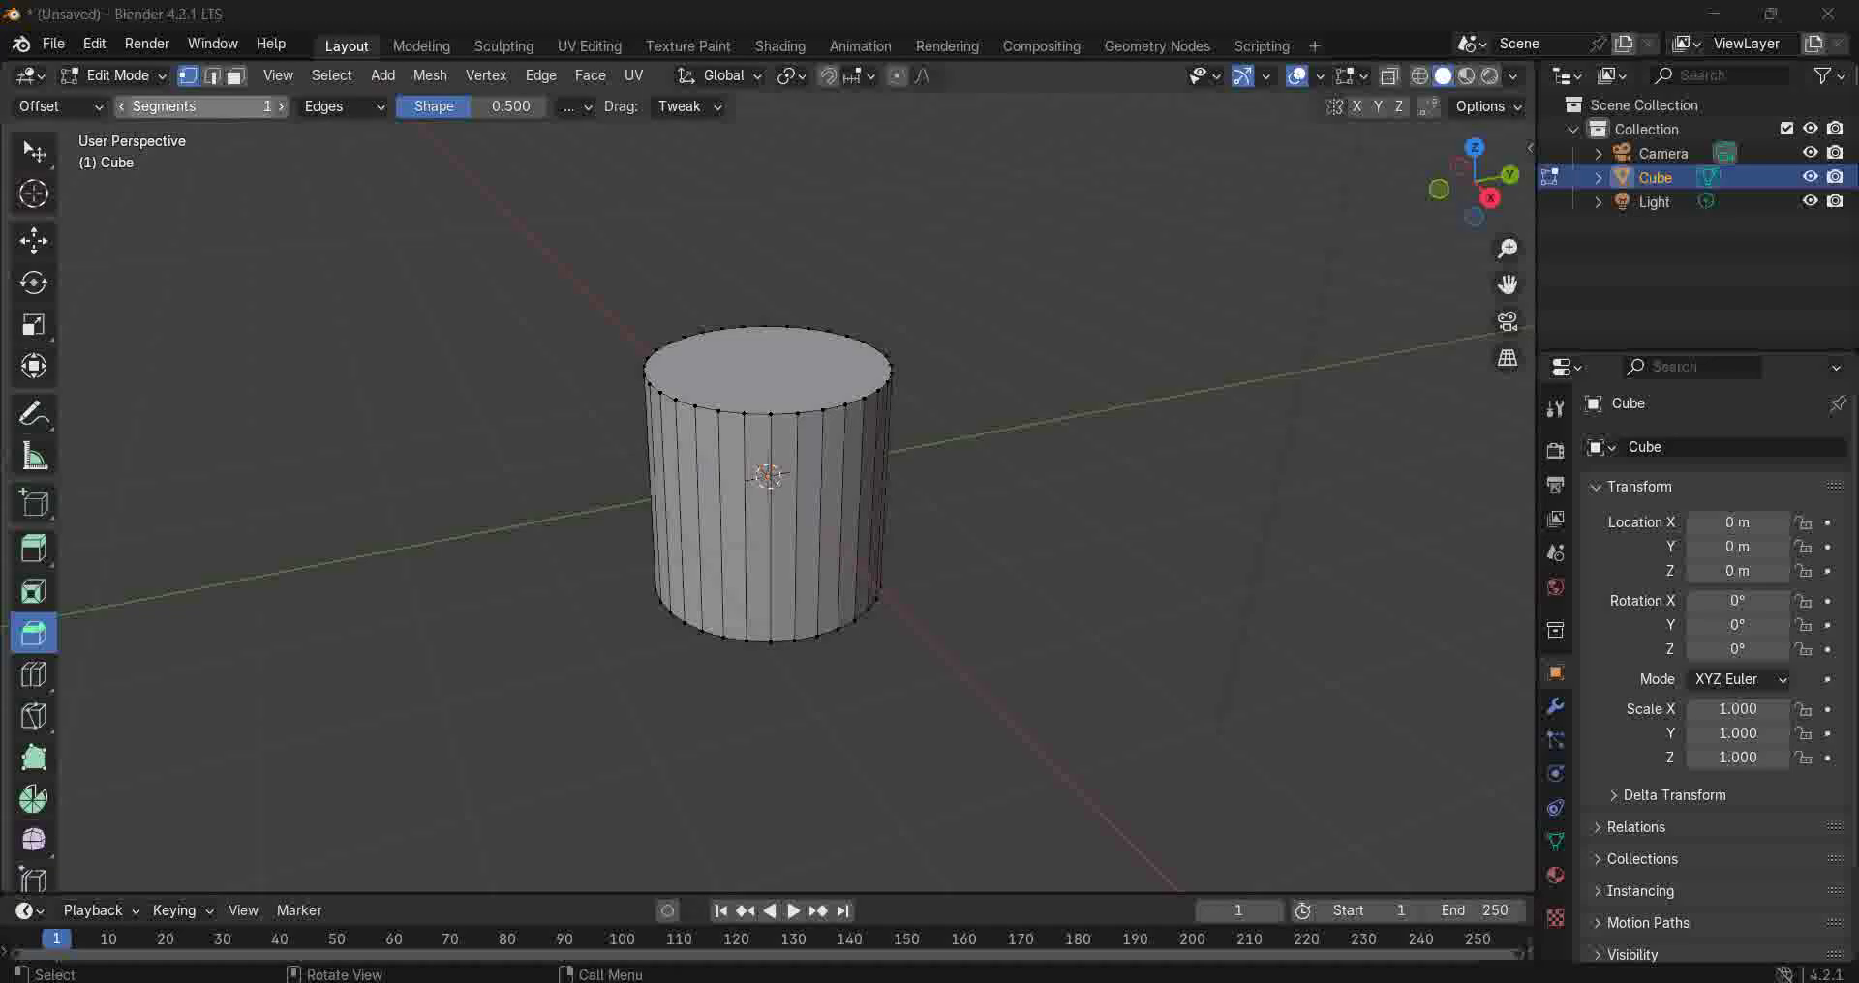
pyautogui.press('3')
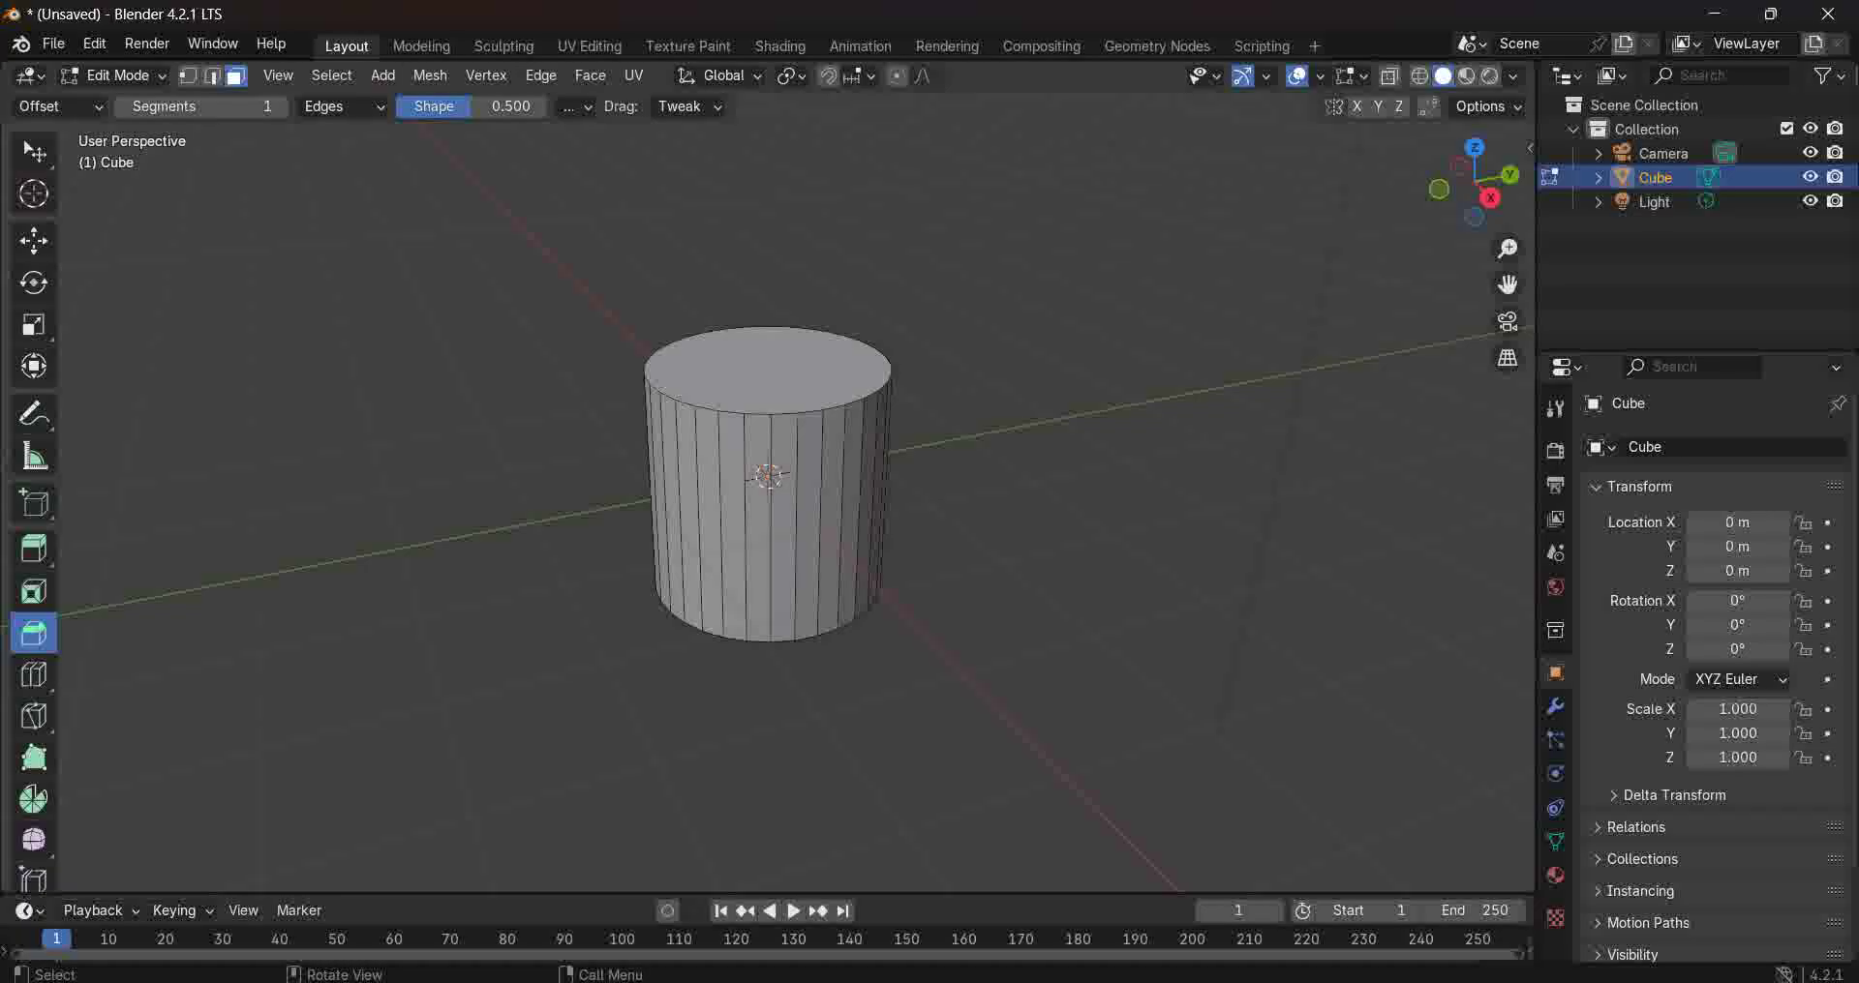
pyautogui.press('KP_1')
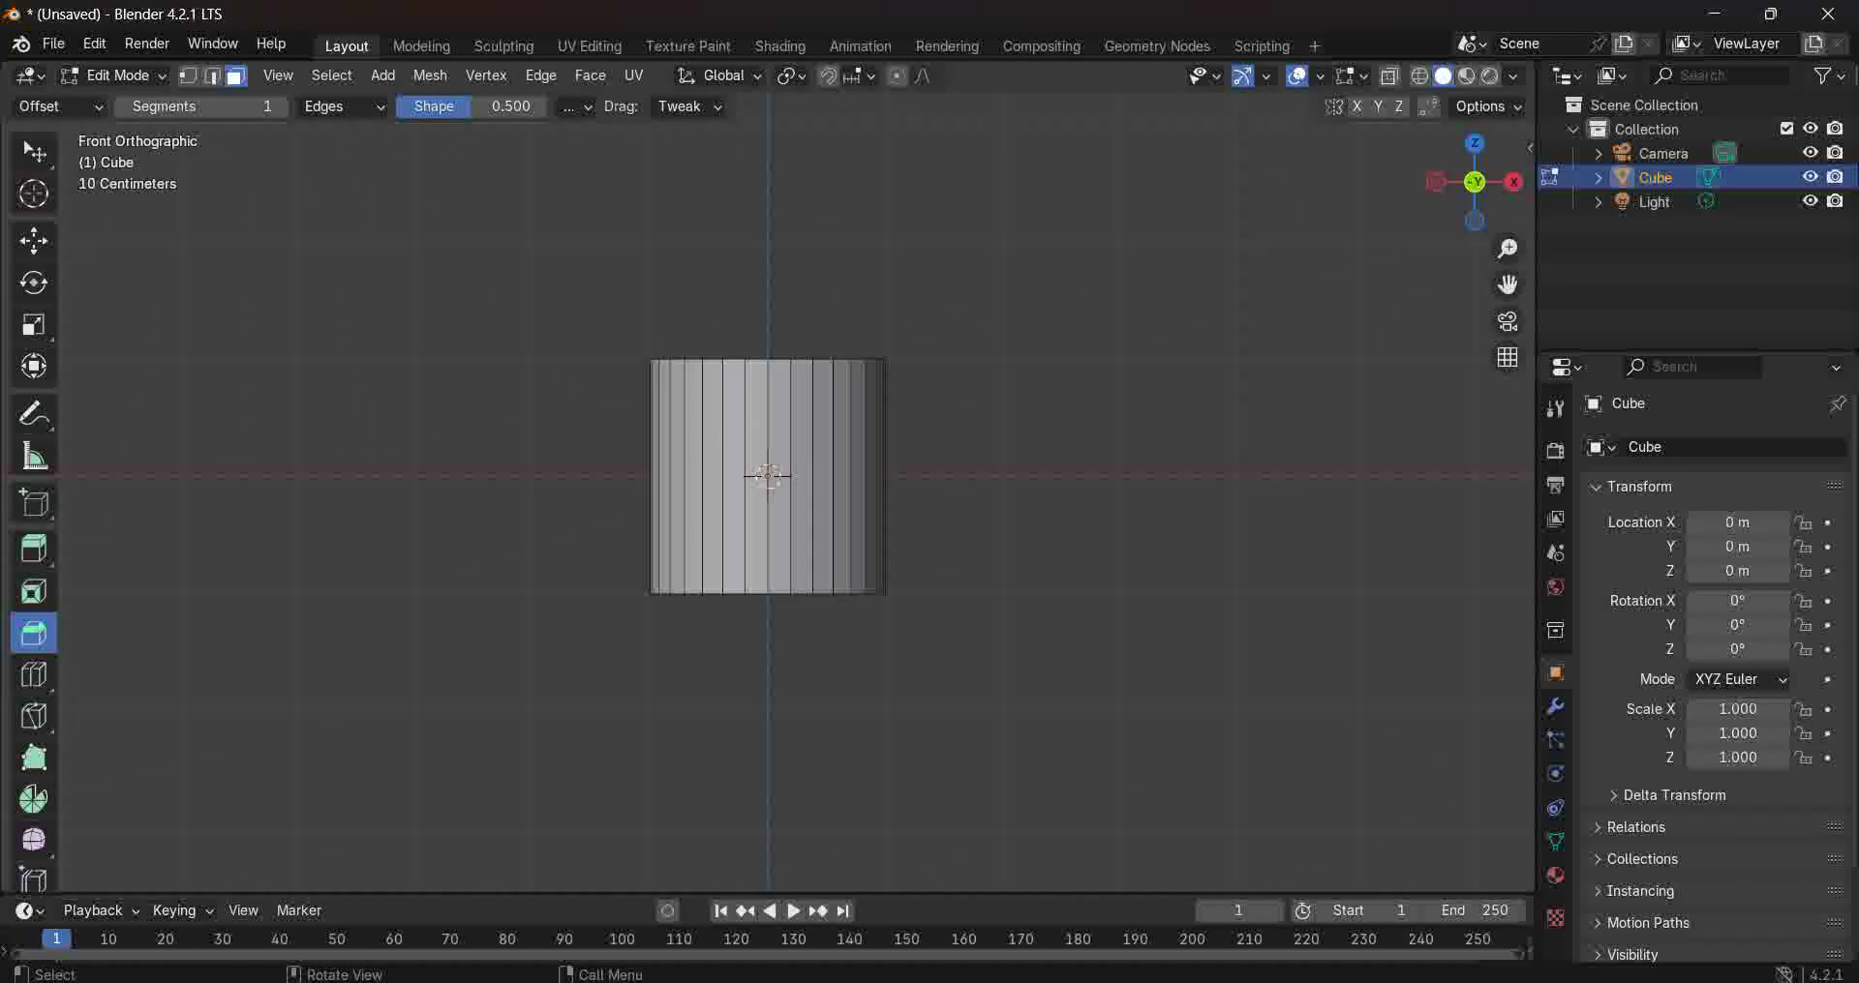
pyautogui.moveTo(767, 446); pyautogui.dragTo(770, 486, button='middle')
pyautogui.click(767, 366)
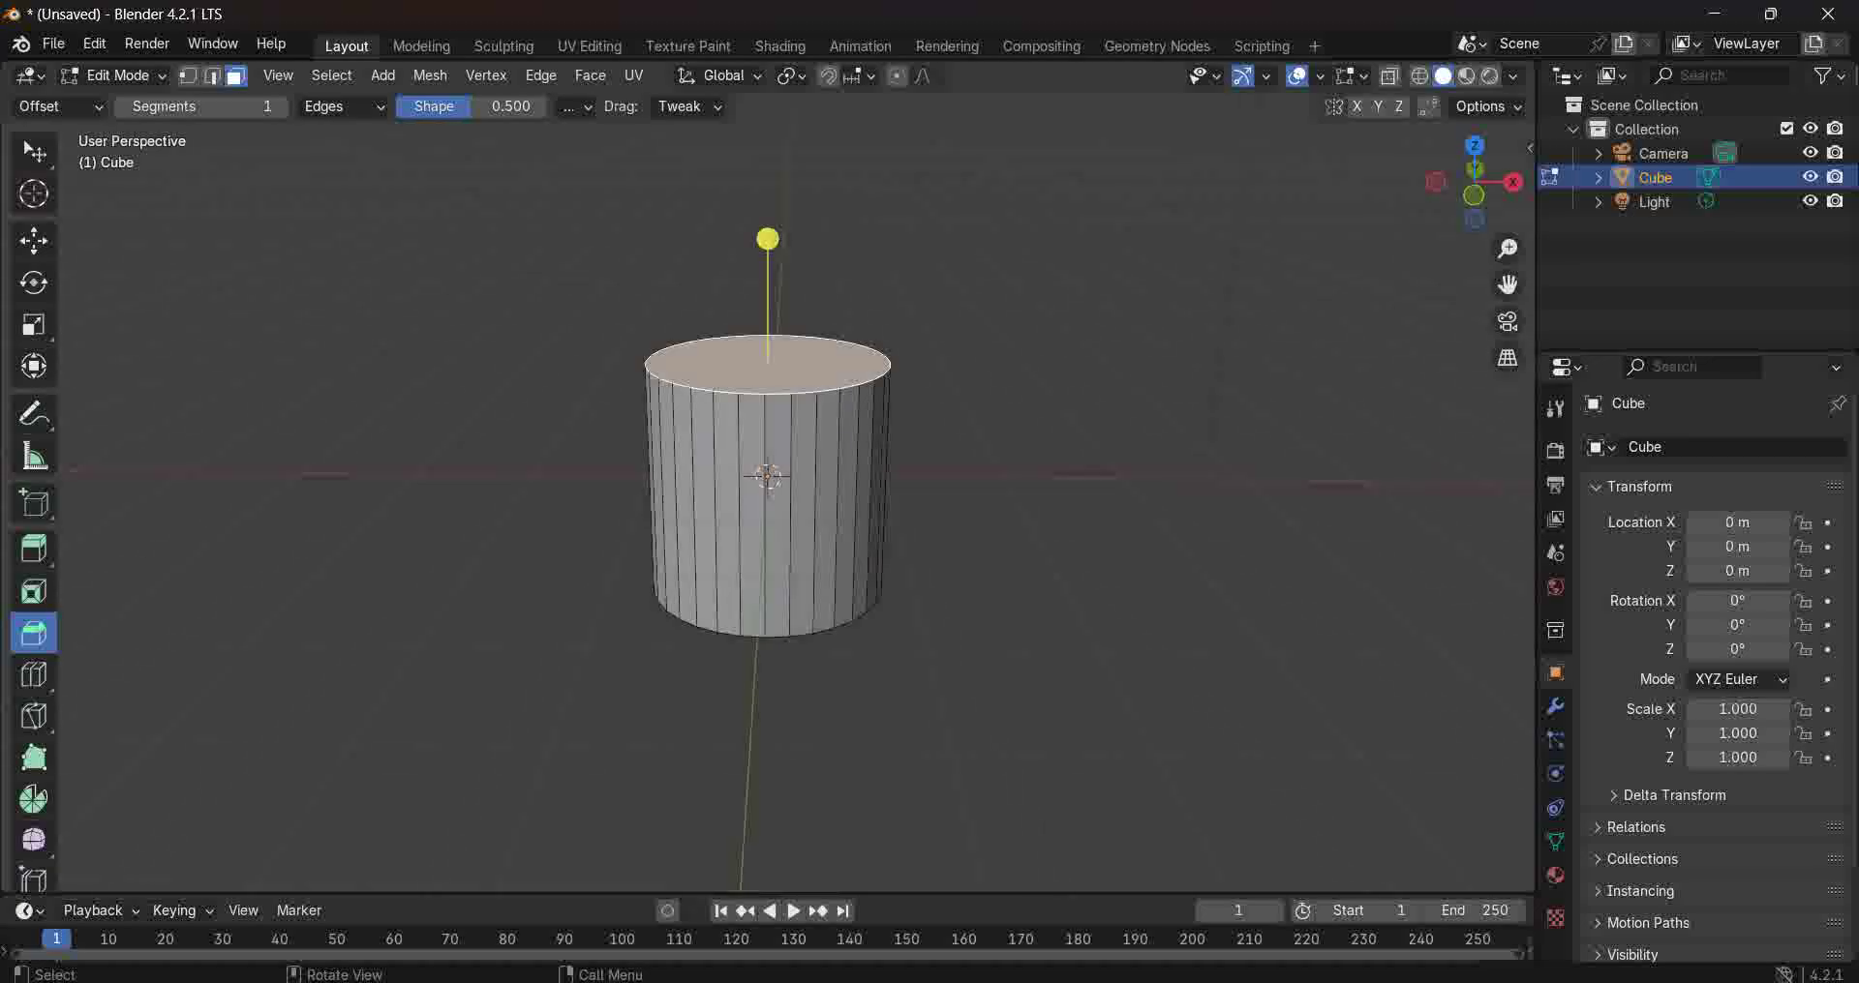
# Shear the cylinder's top face in the front view into a slope with an offset of about 0.644.
pyautogui.press('KP_1')
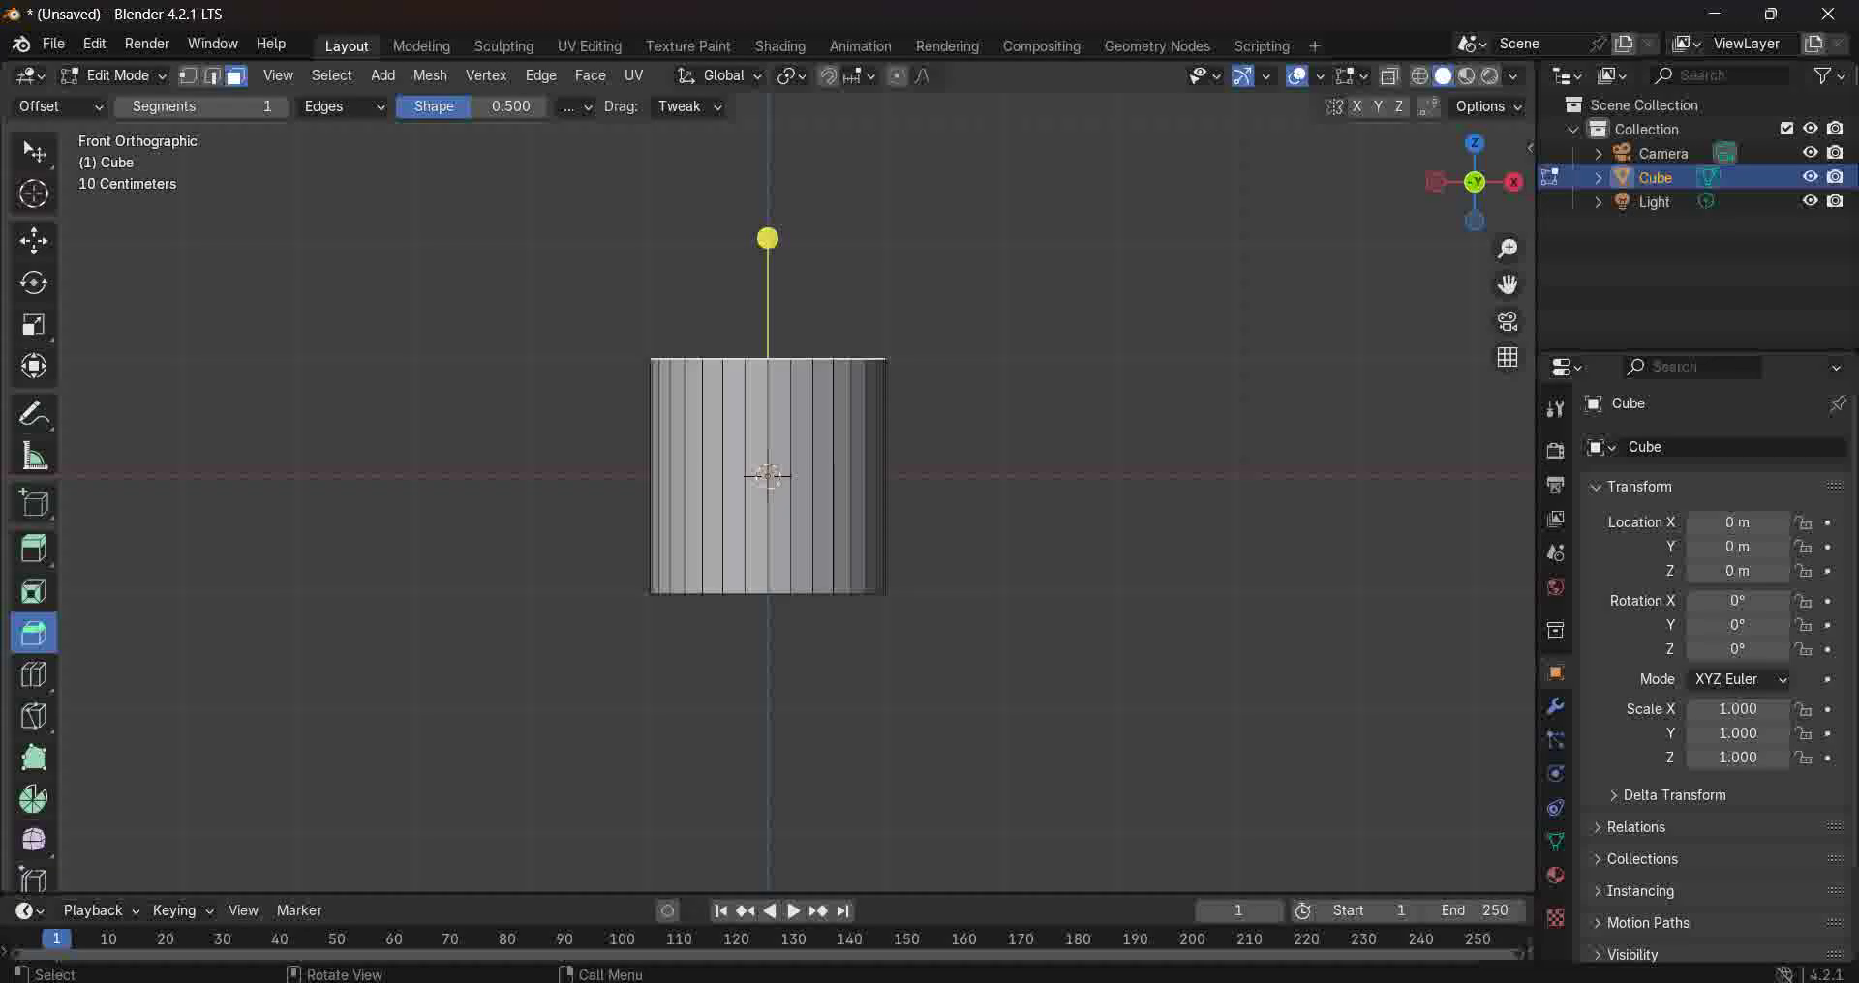
pyautogui.scroll(-3, 33, 513)
pyautogui.scroll(3, 33, 513)
pyautogui.scroll(-3, 33, 804)
pyautogui.click(34, 821)
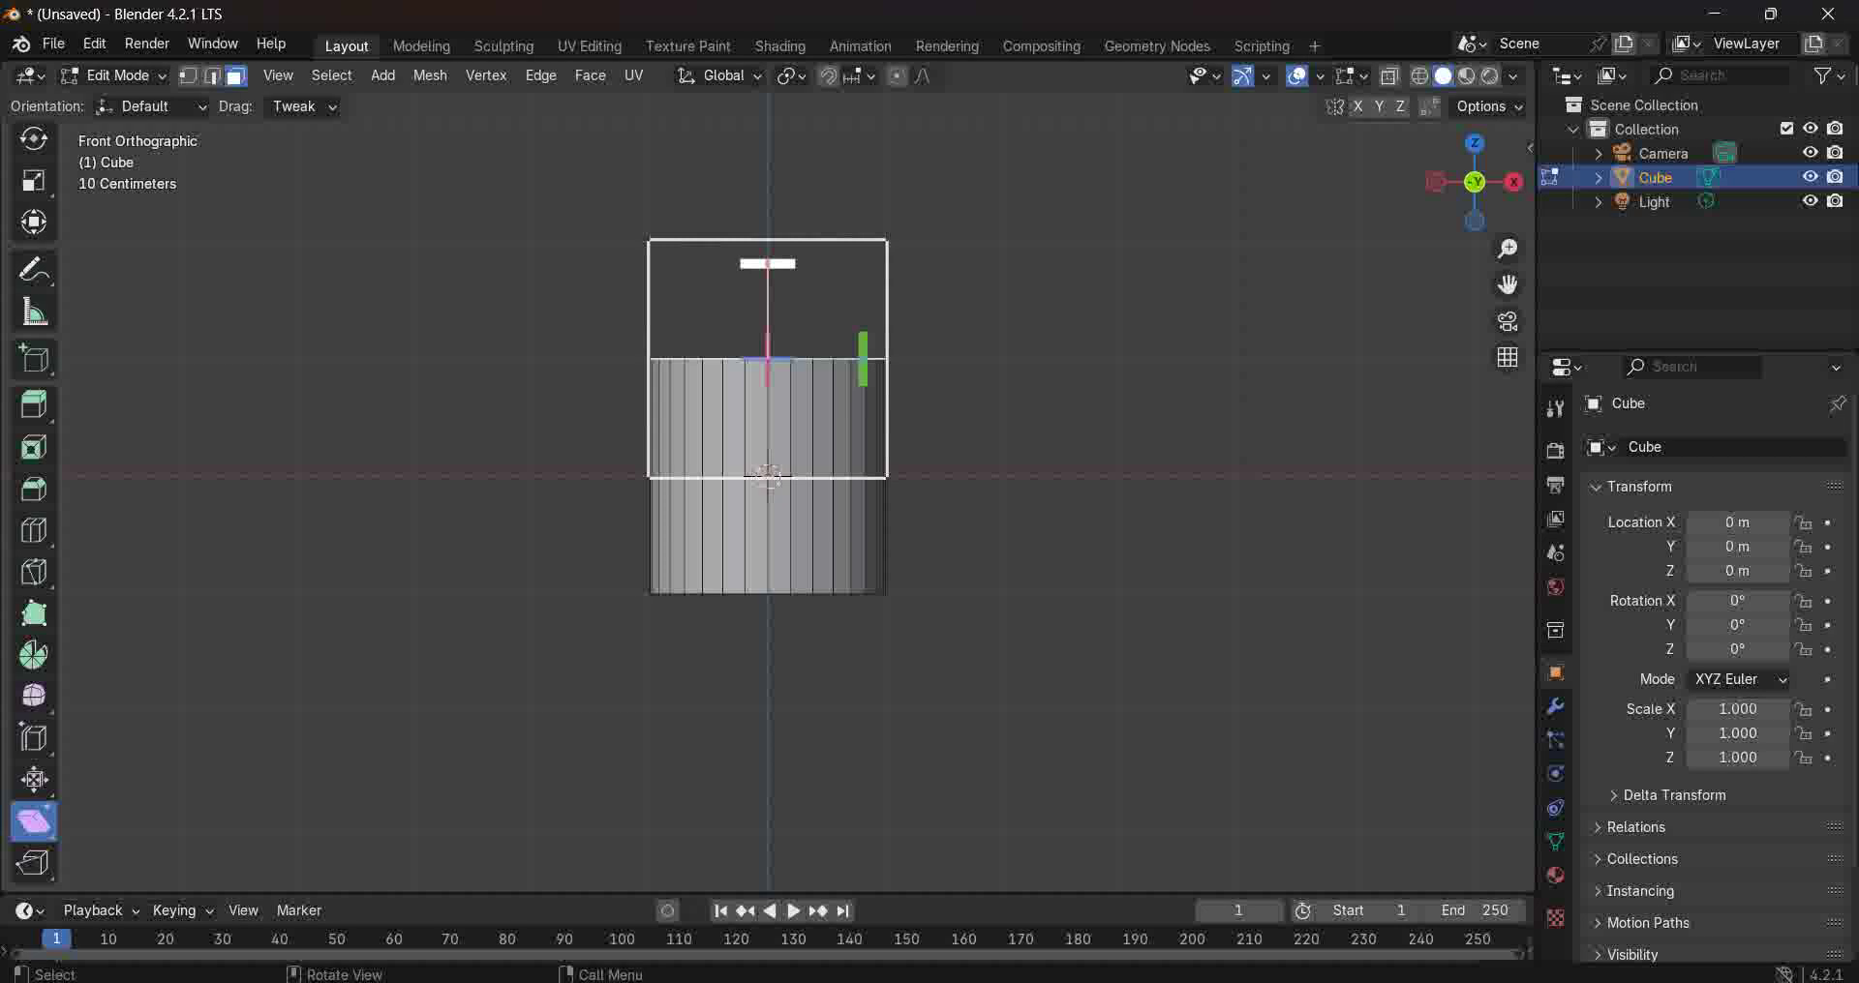
pyautogui.moveTo(768, 263); pyautogui.dragTo(814, 290)
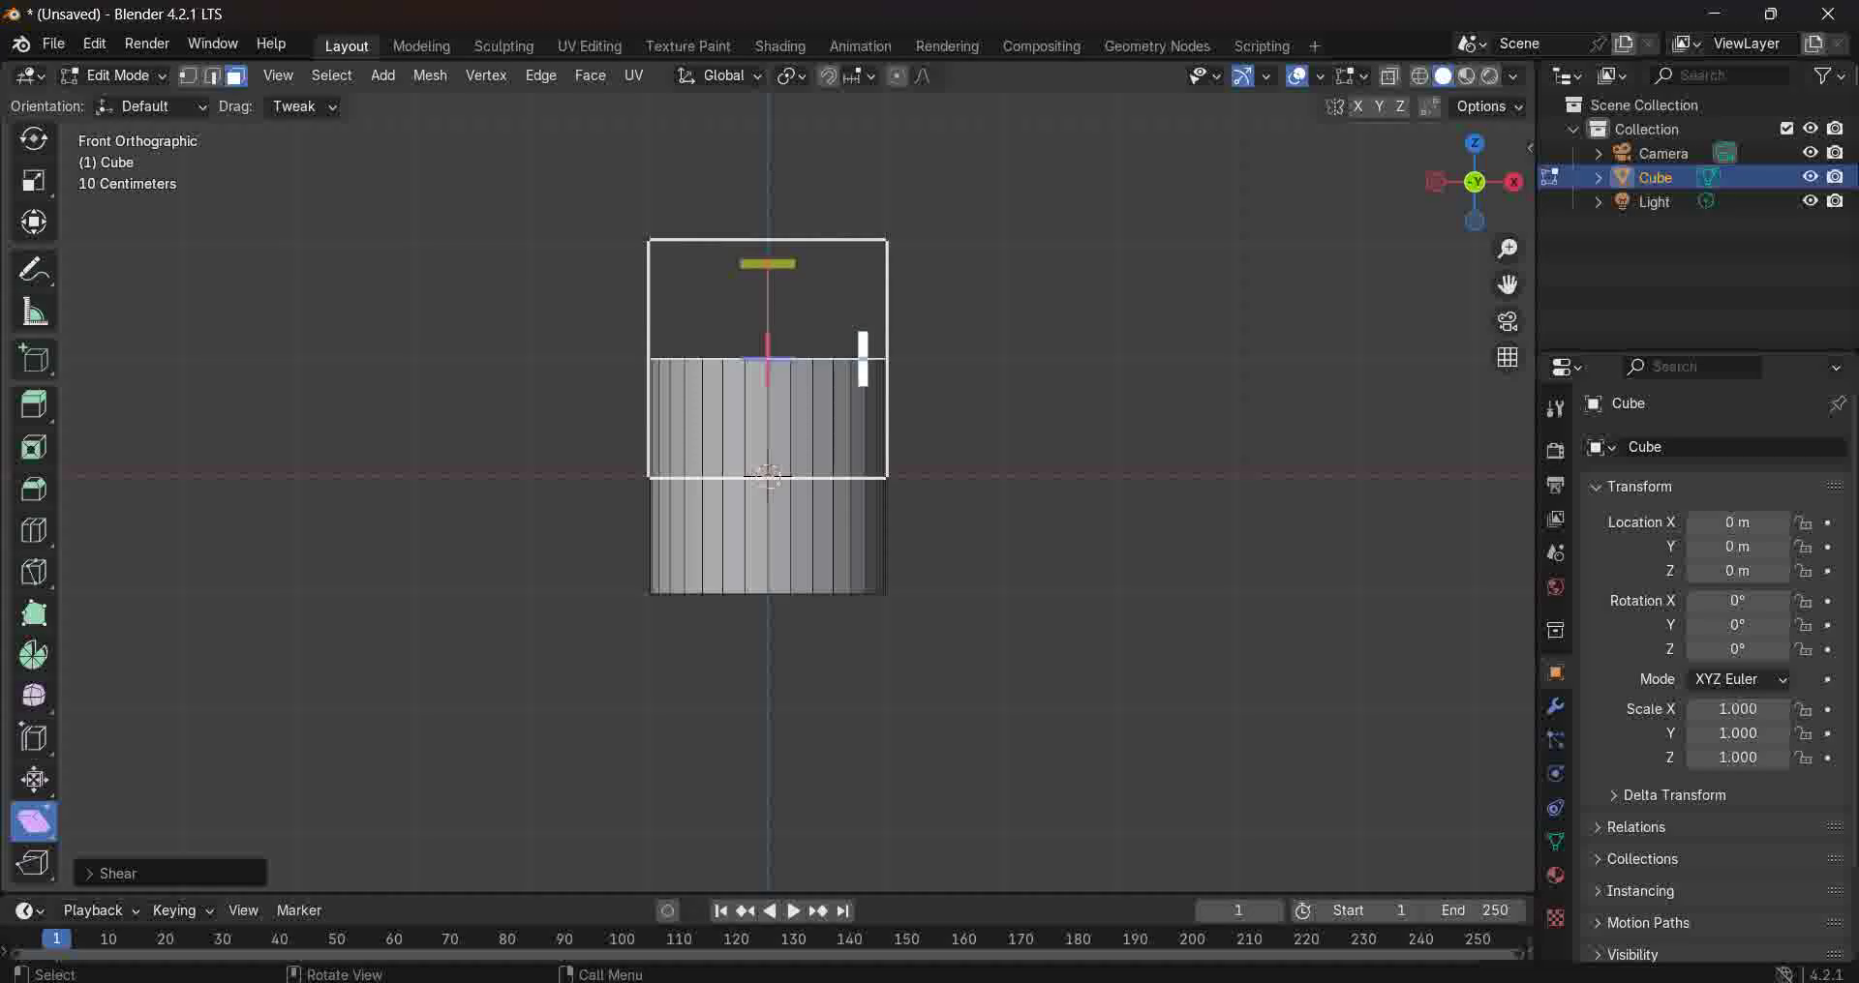
pyautogui.moveTo(863, 359); pyautogui.dragTo(639, 617)
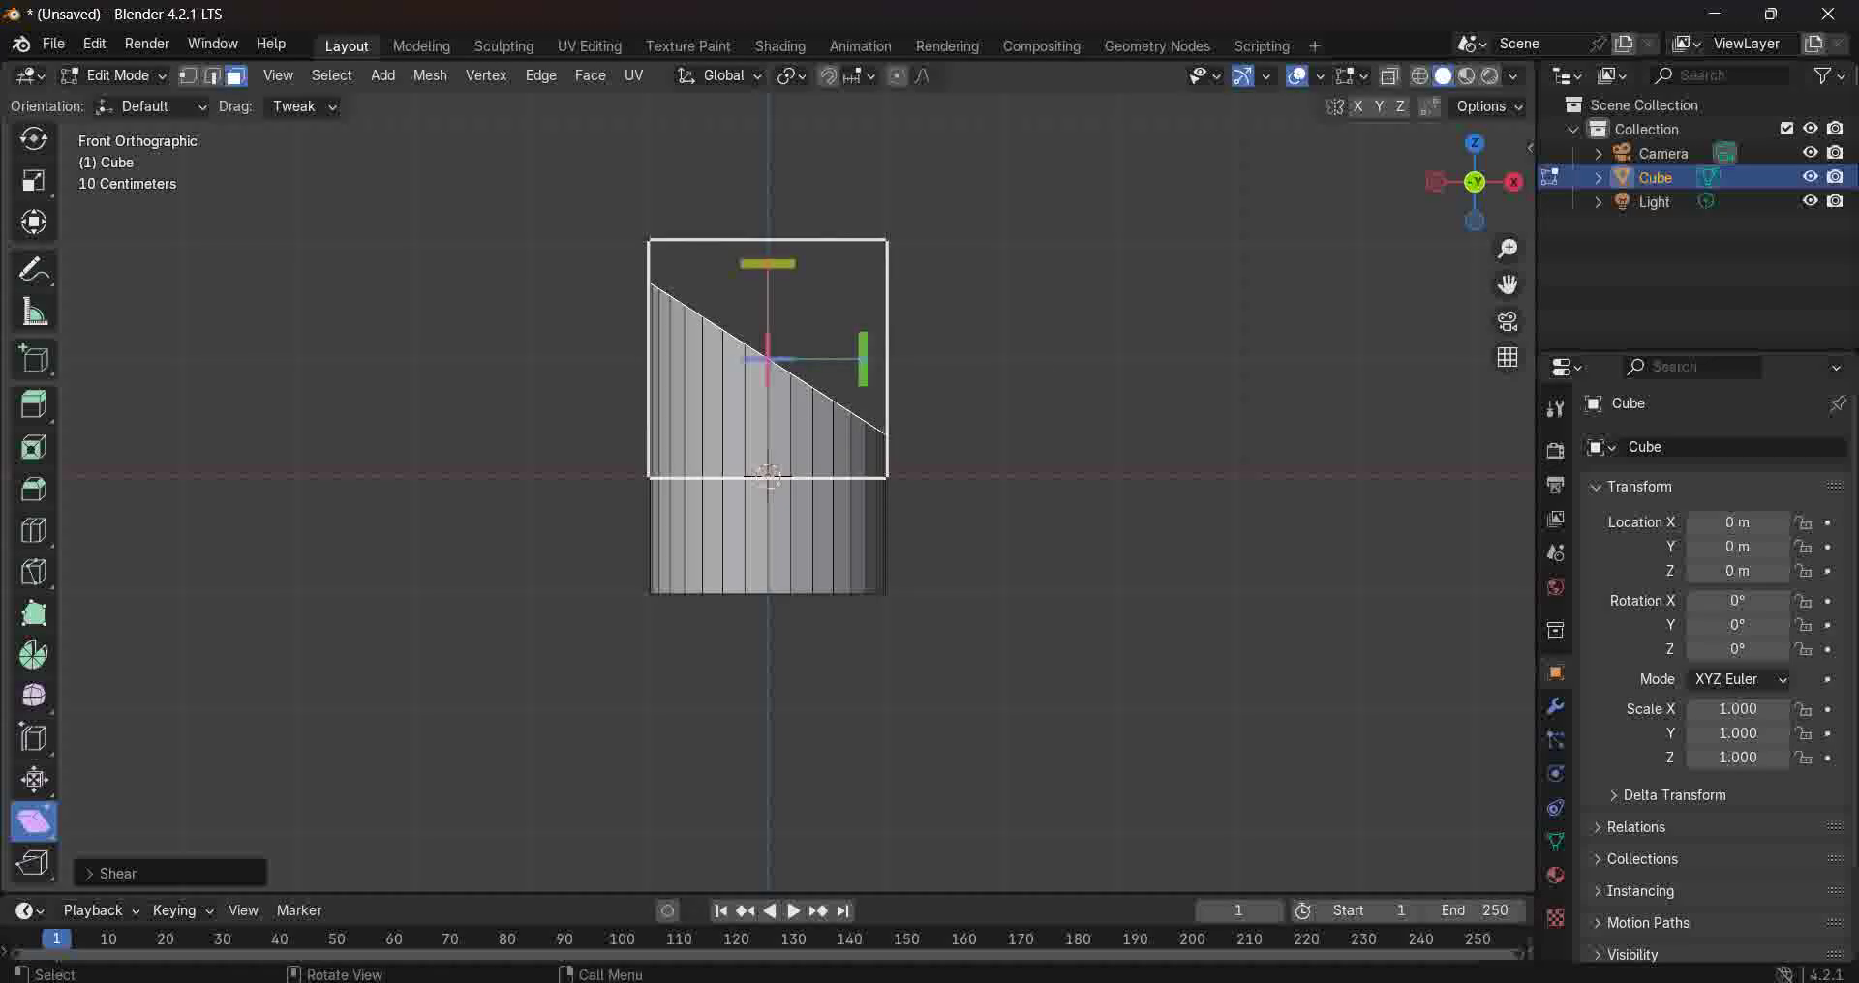
# Set the shear offset of the top face to 1.
pyautogui.click(112, 873)
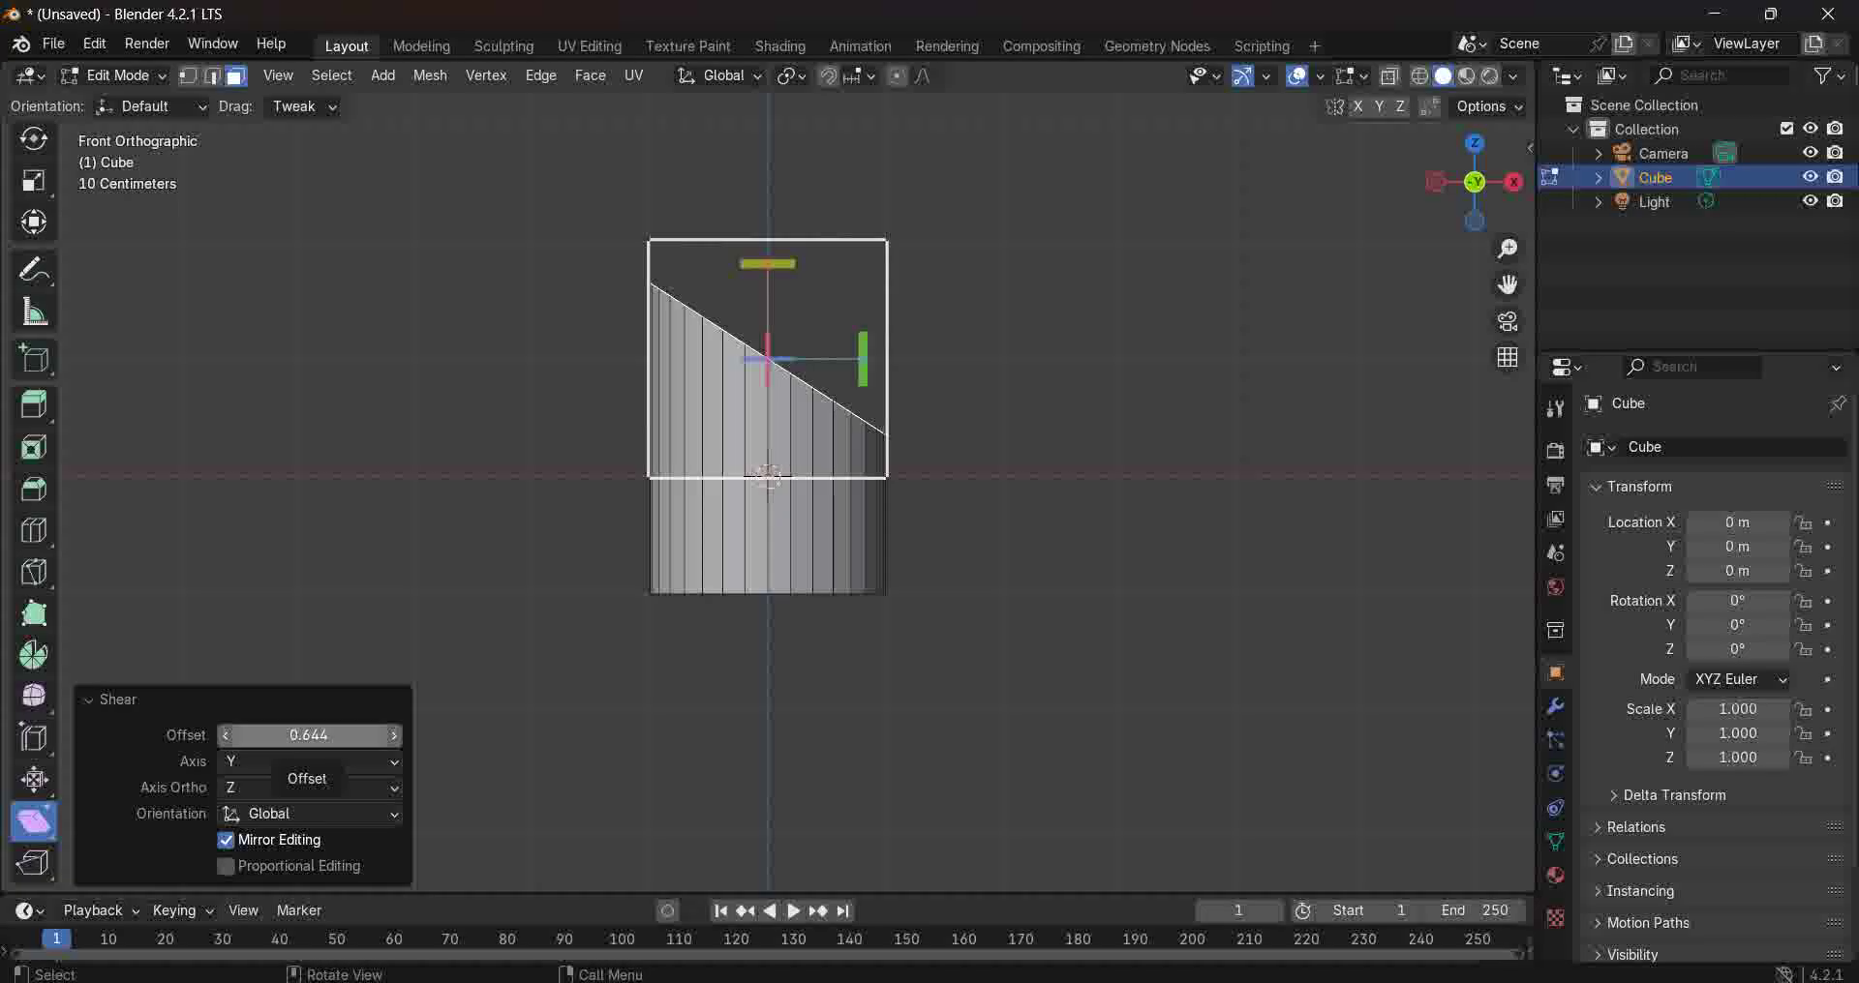
pyautogui.moveTo(308, 736); pyautogui.dragTo(390, 736)
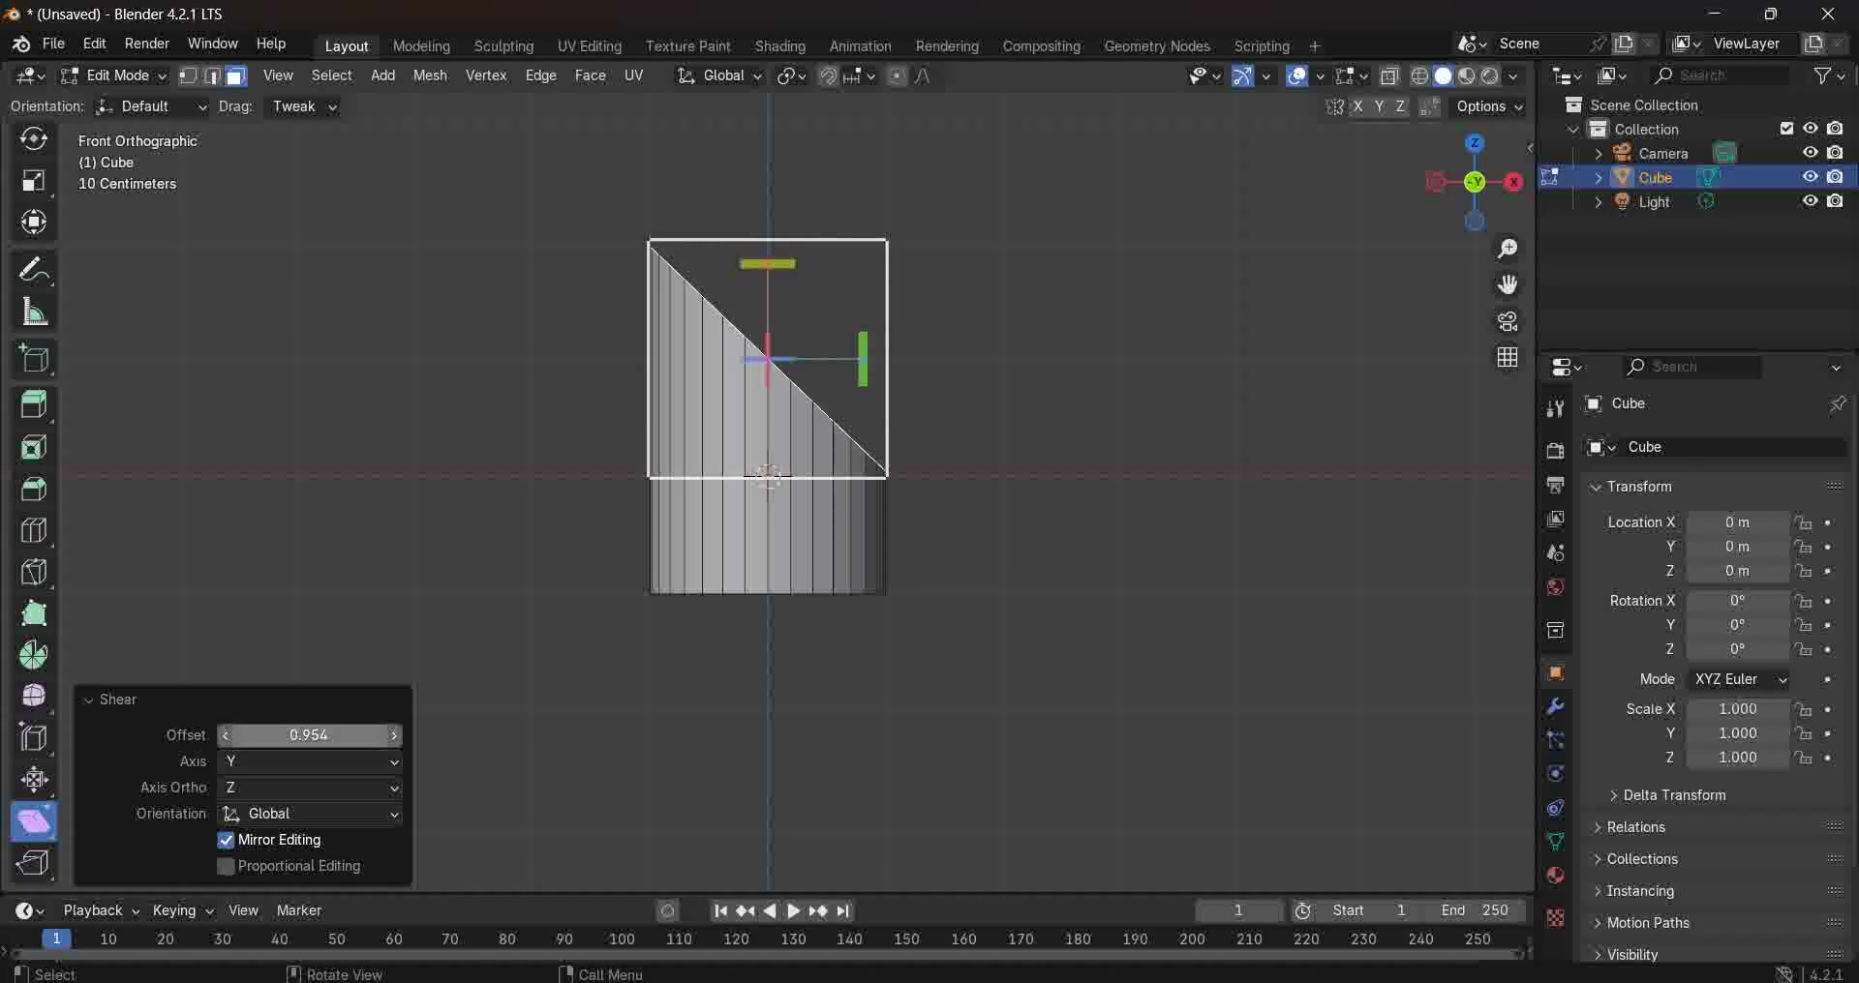
pyautogui.click(308, 735)
pyautogui.press('BackSpace')
pyautogui.press('BackSpace')
pyautogui.press('BackSpace')
pyautogui.press('BackSpace')
pyautogui.press('BackSpace')
pyautogui.press('BackSpace')
pyautogui.press('BackSpace')
pyautogui.press('BackSpace')
pyautogui.write('1')
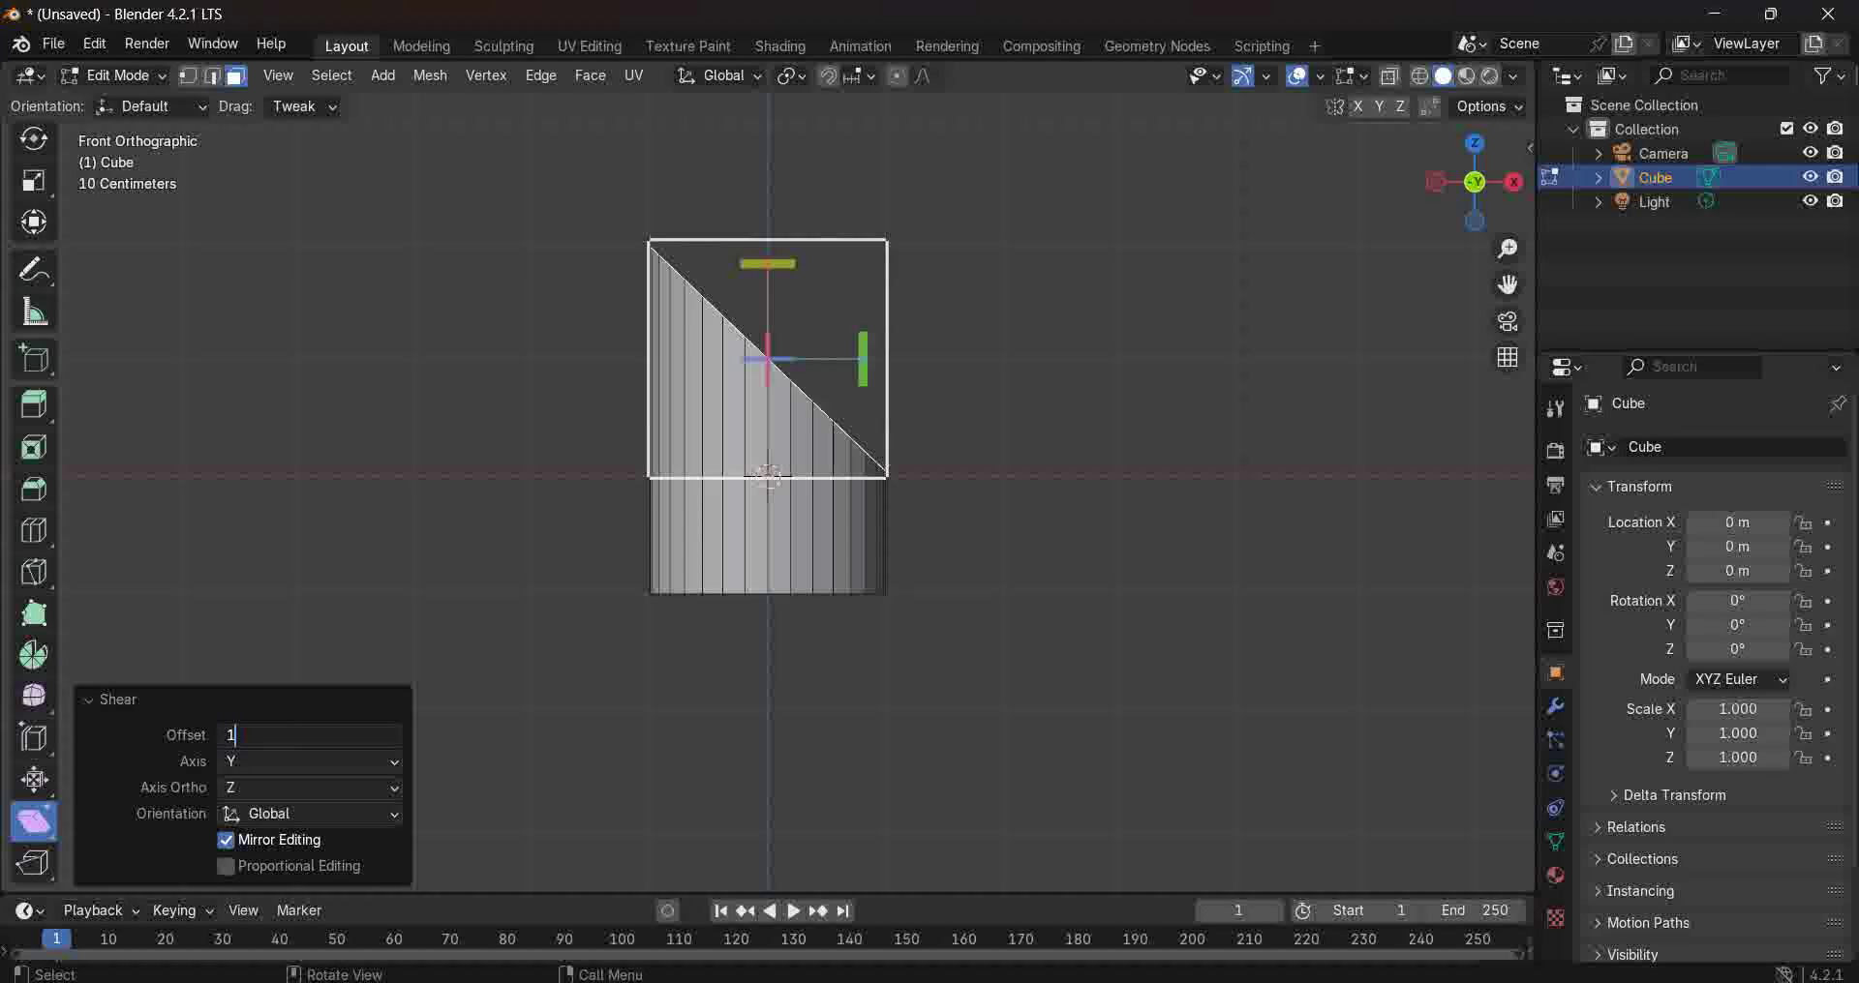
pyautogui.press('Return')
# Try shear offsets of -1 and 0 on the top face.
pyautogui.click(309, 736)
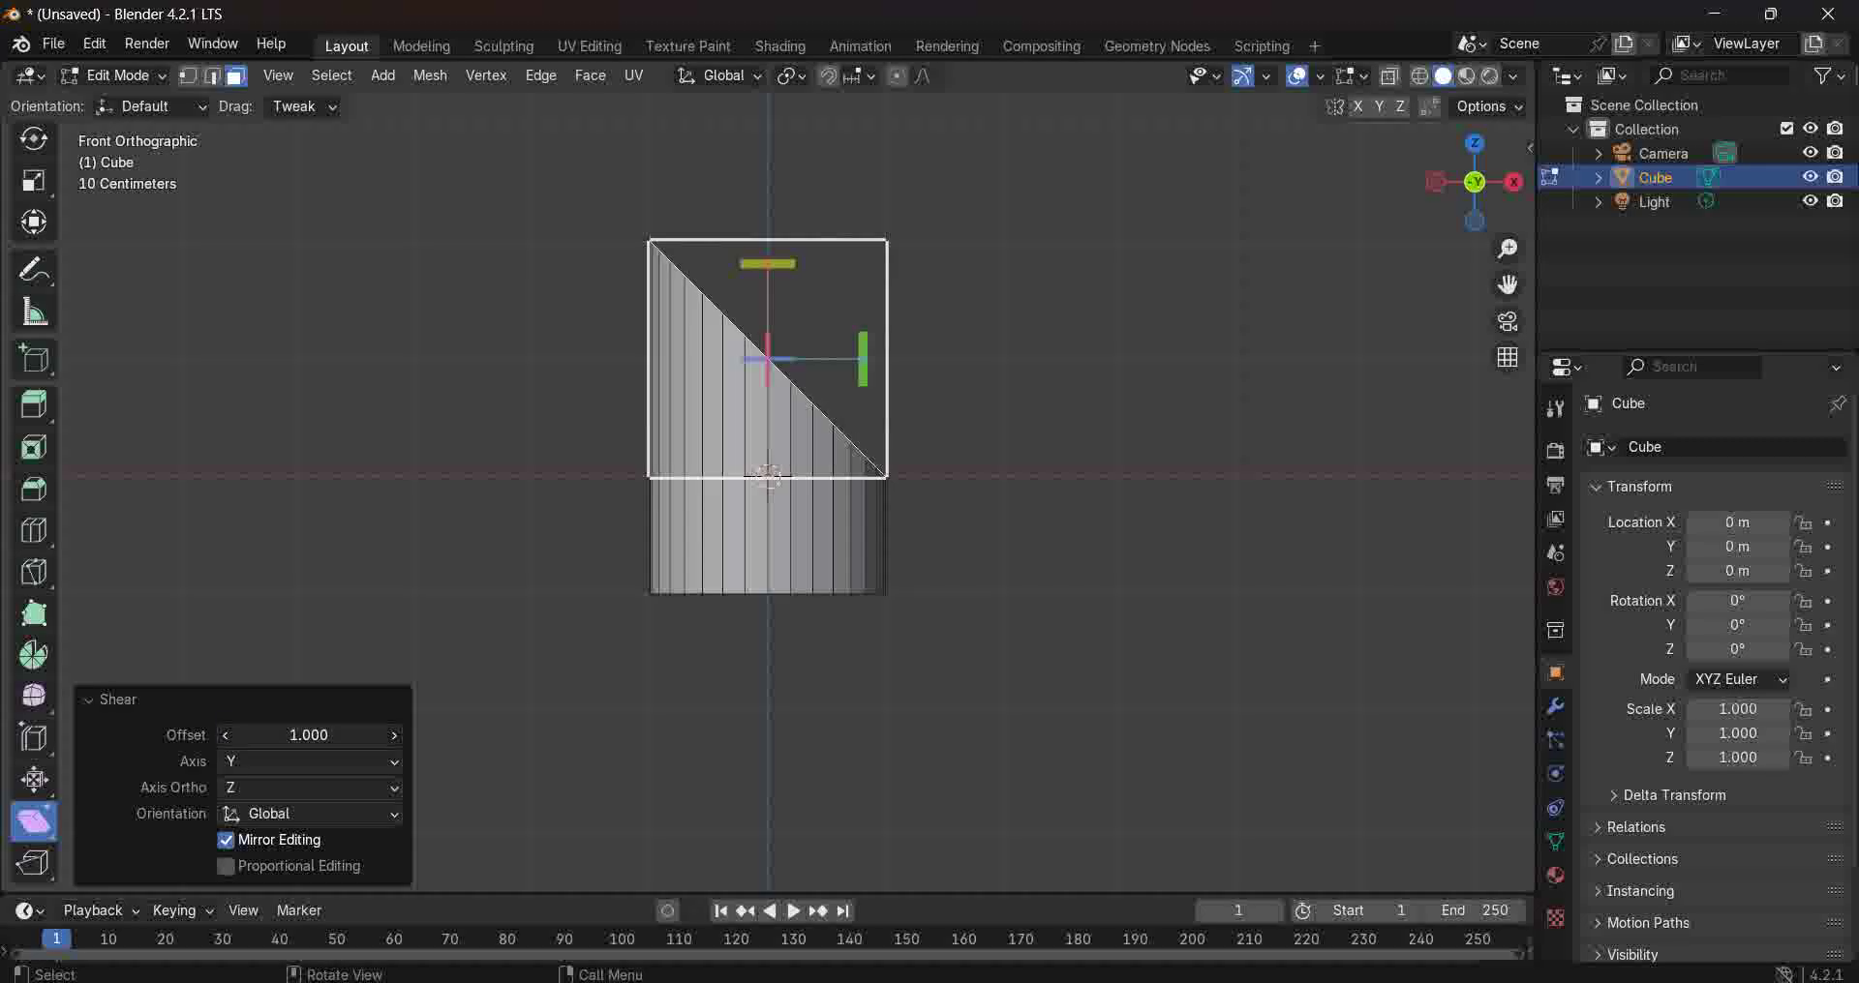
pyautogui.write('-1')
pyautogui.press('Return')
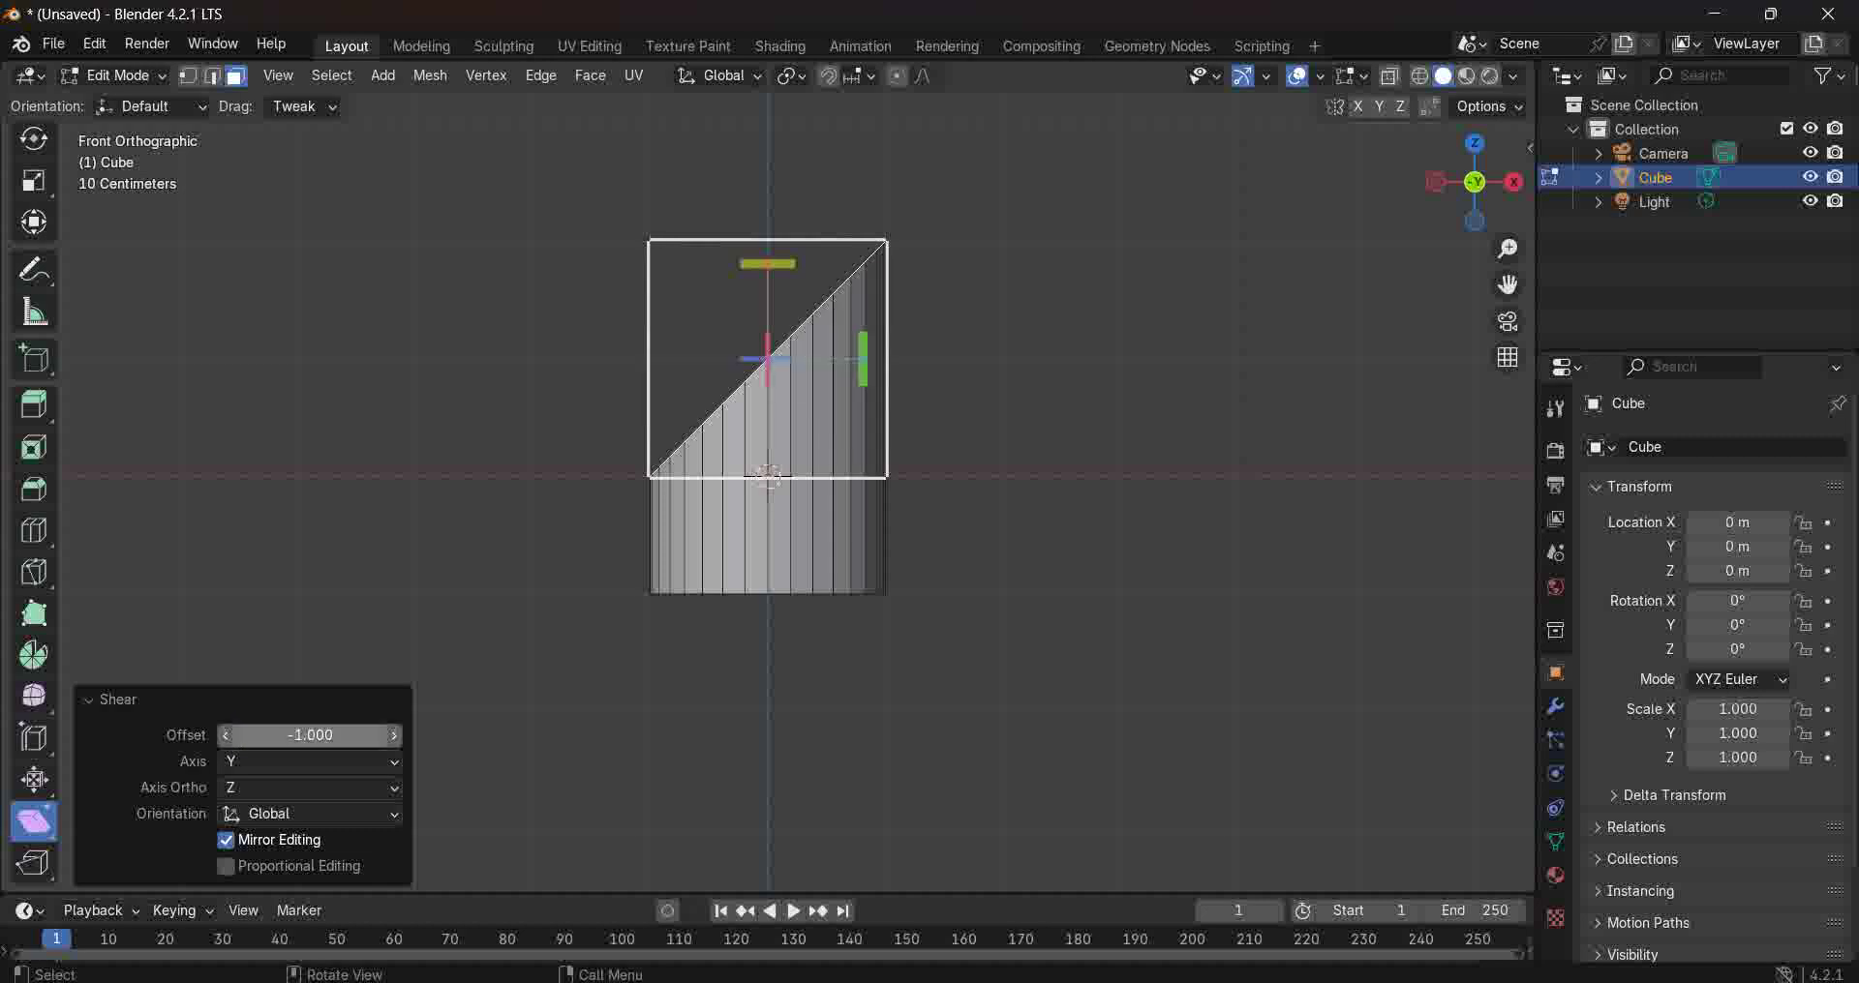
pyautogui.click(309, 736)
pyautogui.write('0')
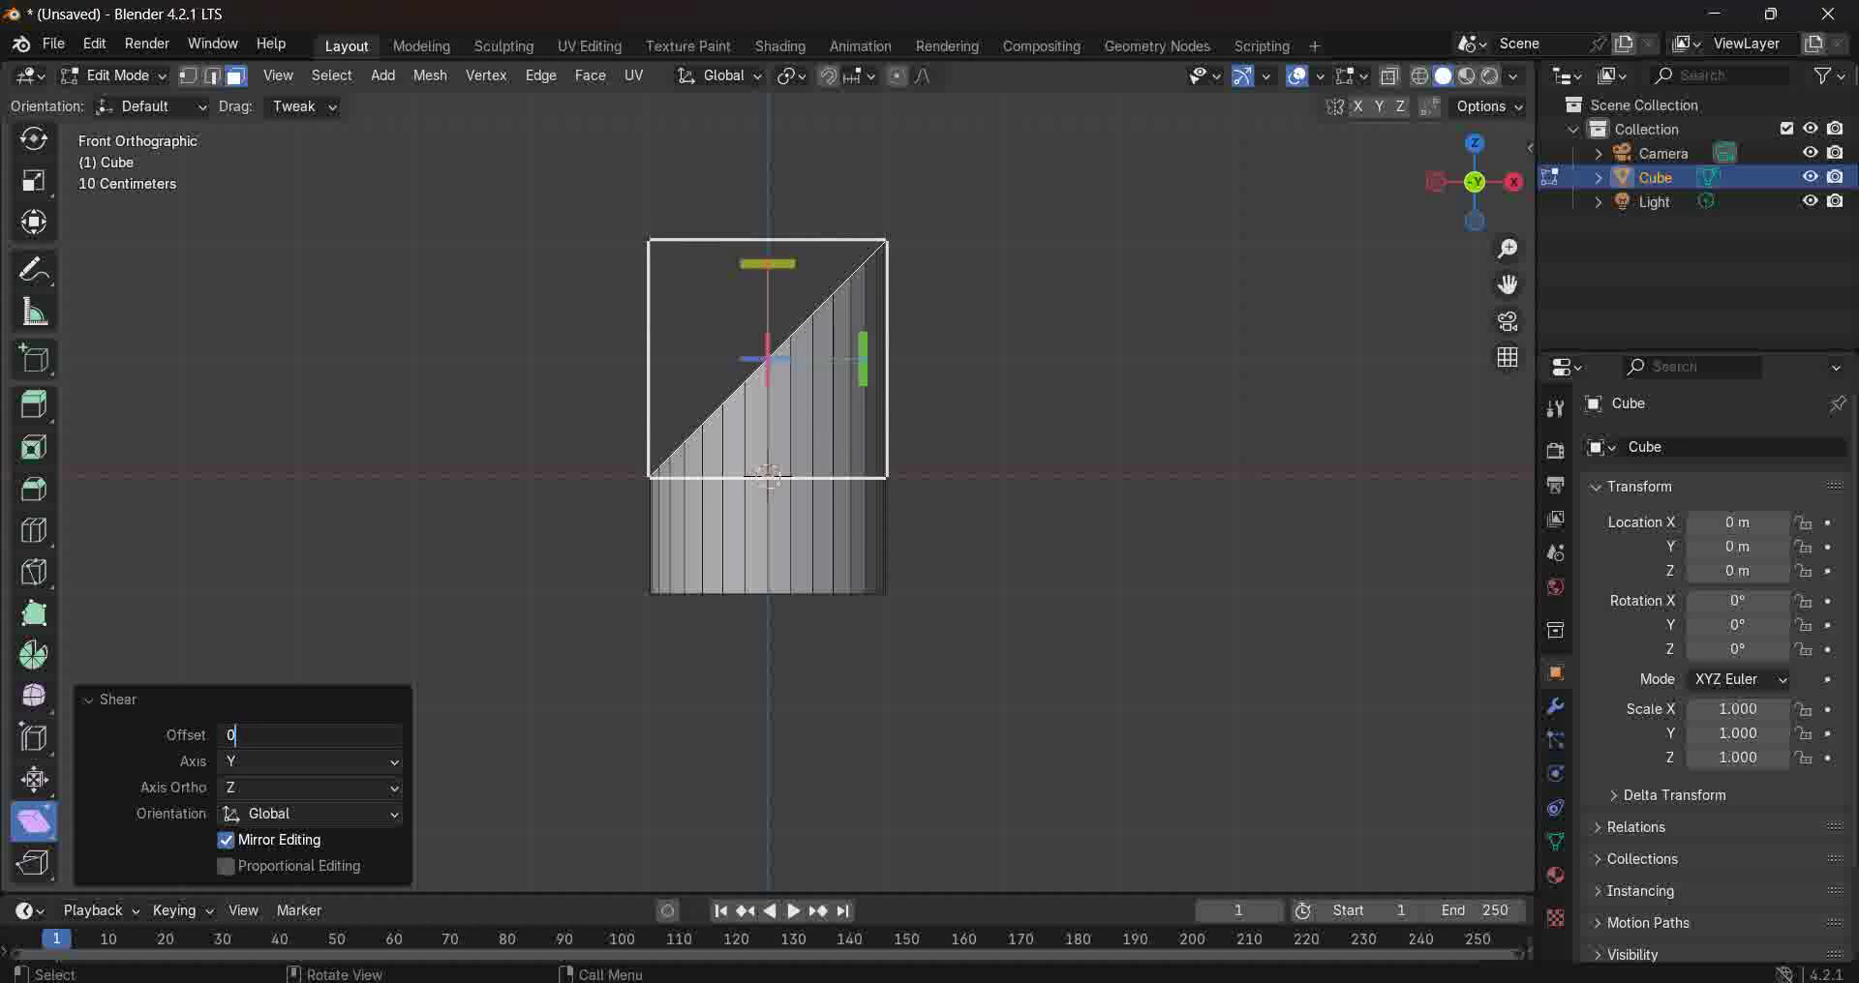
pyautogui.press('Return')
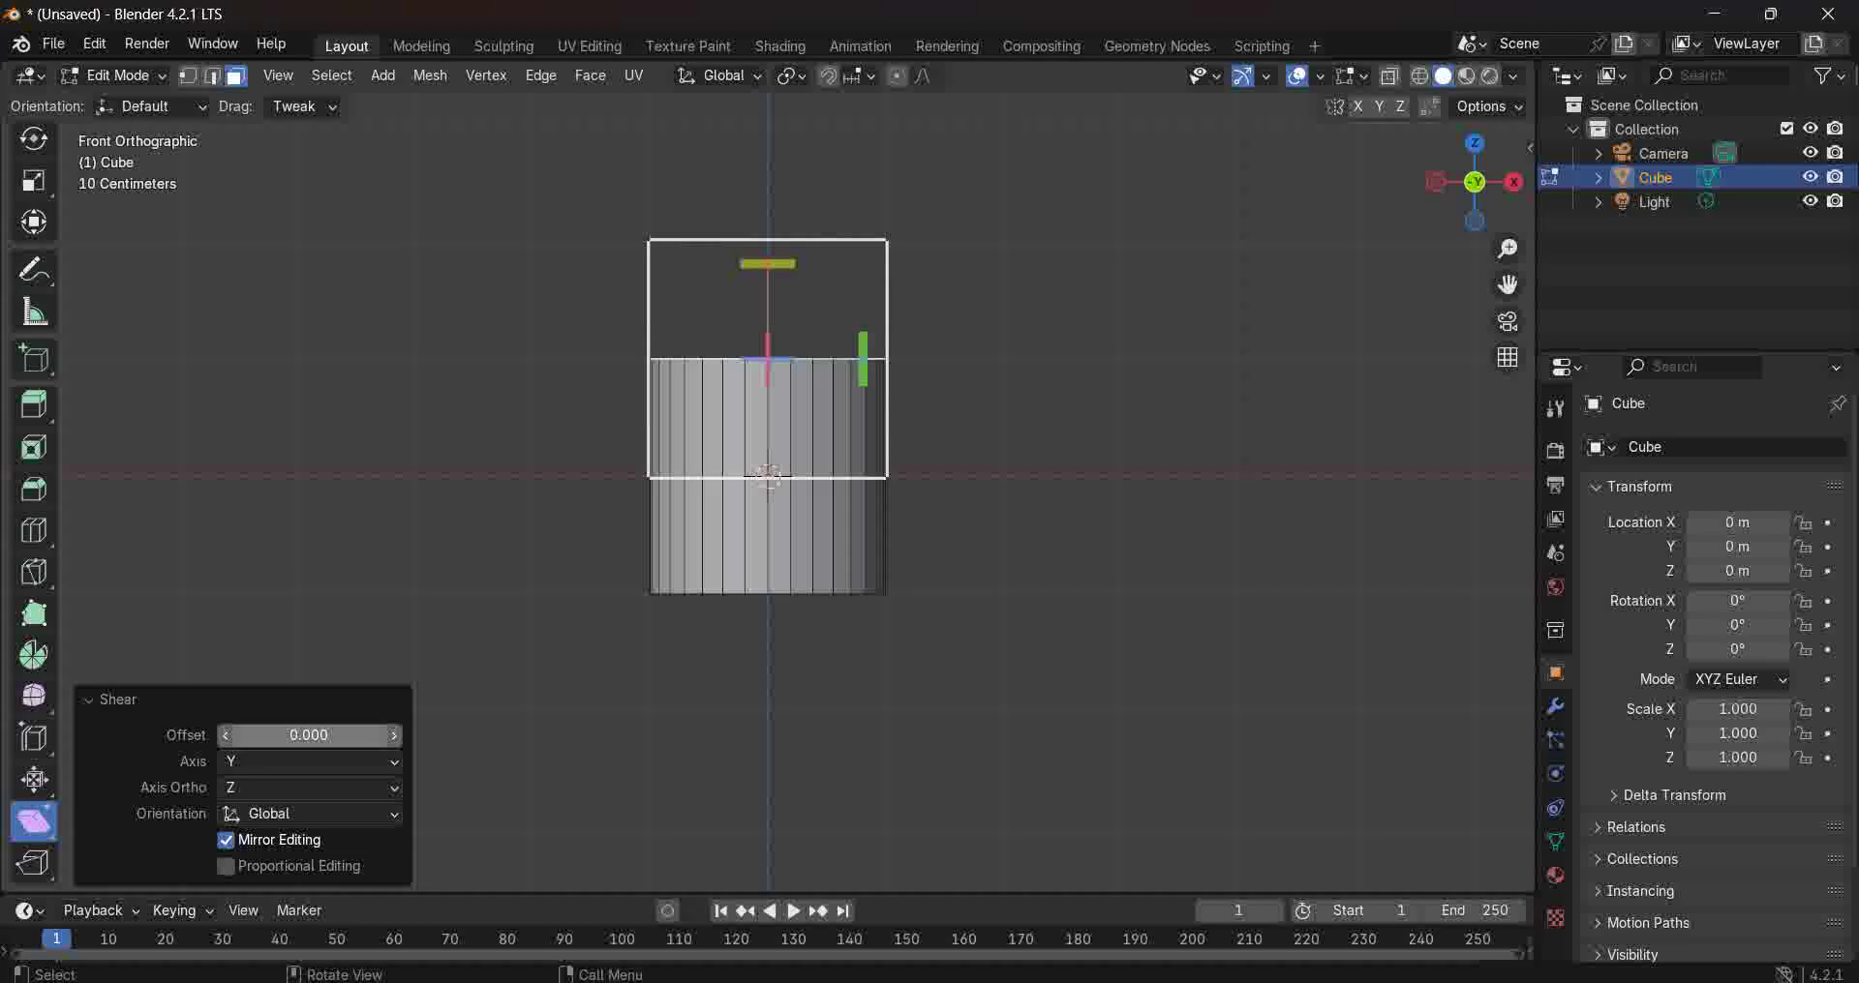
# Set the shear offset back to 1 so the top face slopes at 45 degrees.
pyautogui.click(308, 736)
pyautogui.write('1')
pyautogui.press('Return')
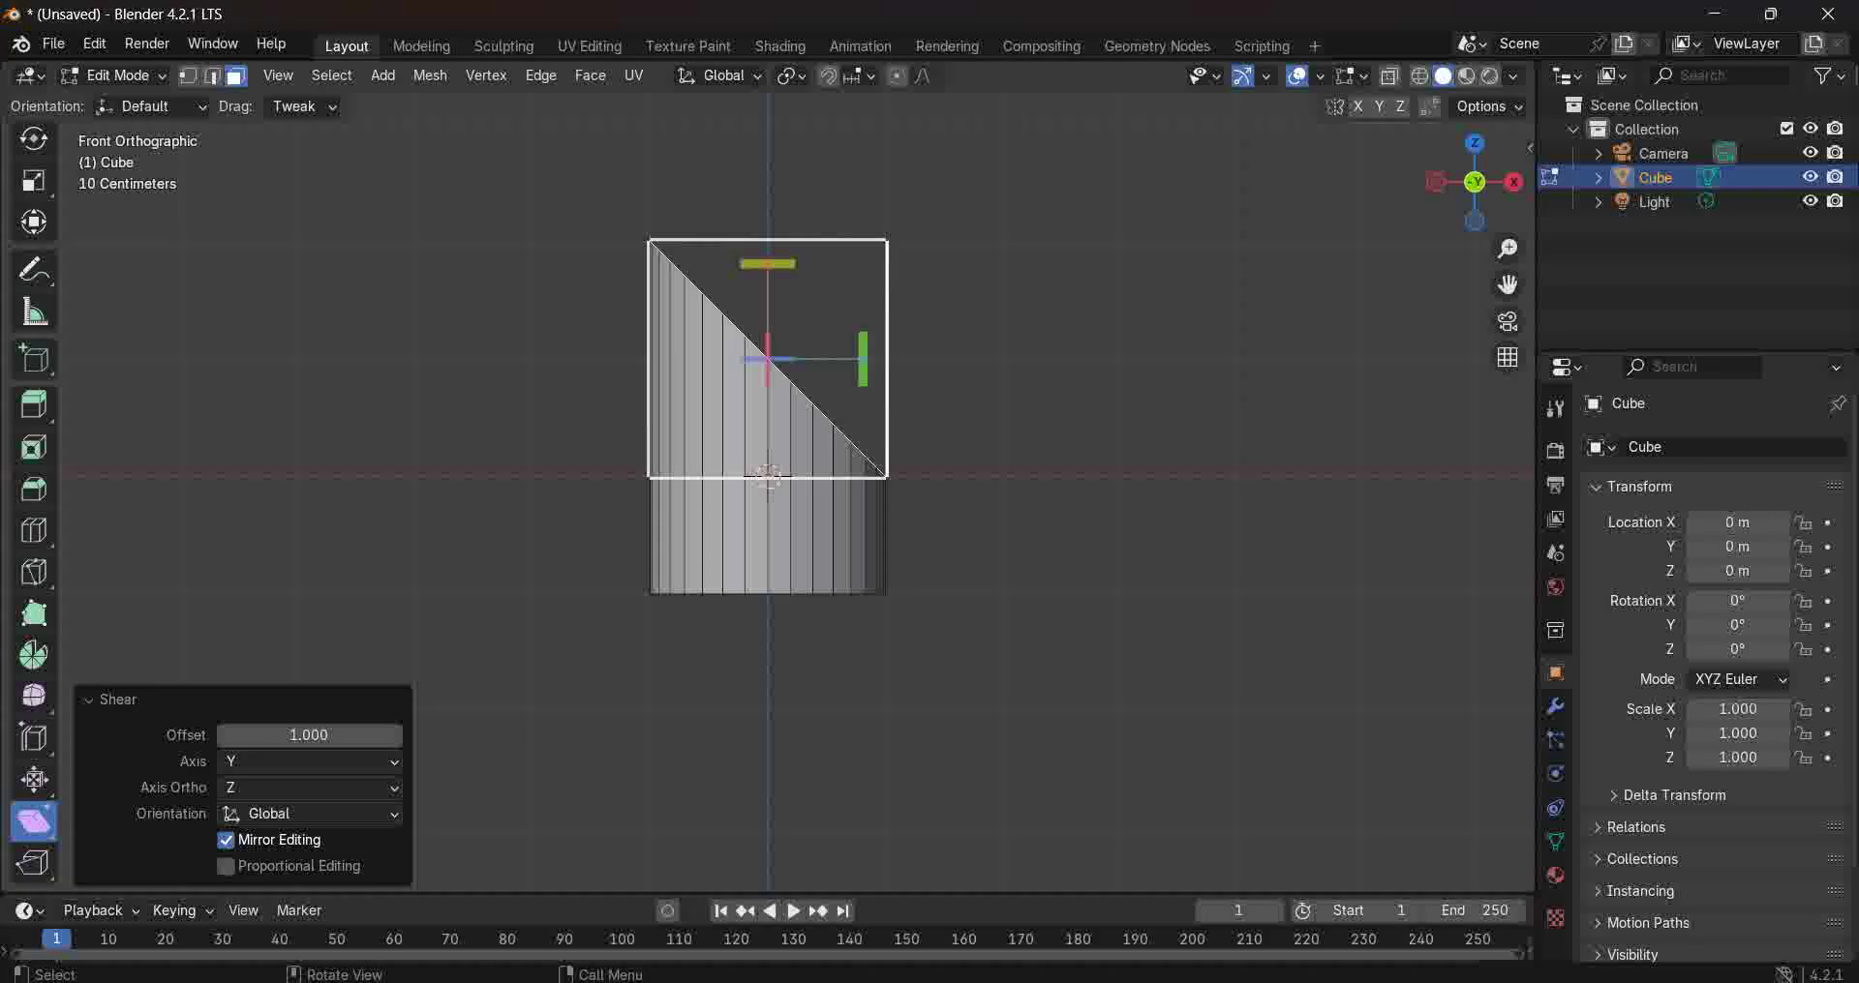
# Try extruding the sloped top face about 3.98 m along the X axis and undo the extrusion.
pyautogui.moveTo(862, 353); pyautogui.dragTo(863, 353)
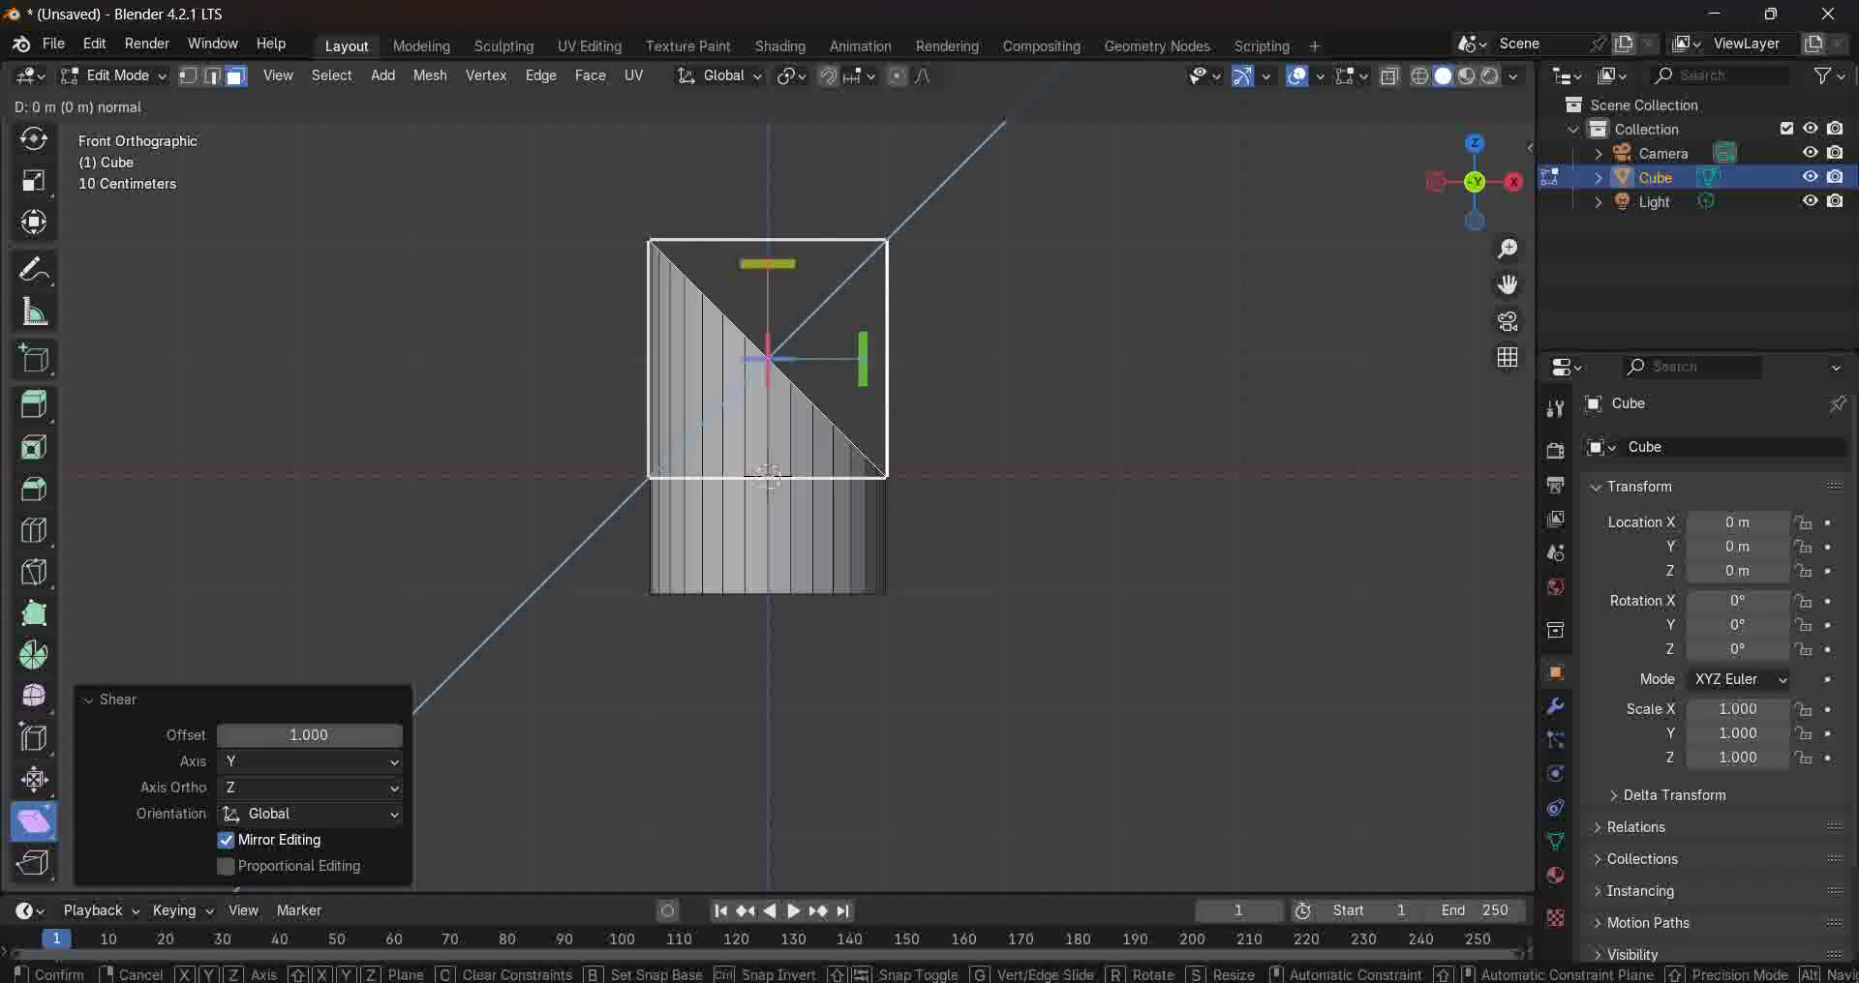
pyautogui.press('x')
pyautogui.moveTo(863, 356); pyautogui.dragTo(1331, 357)
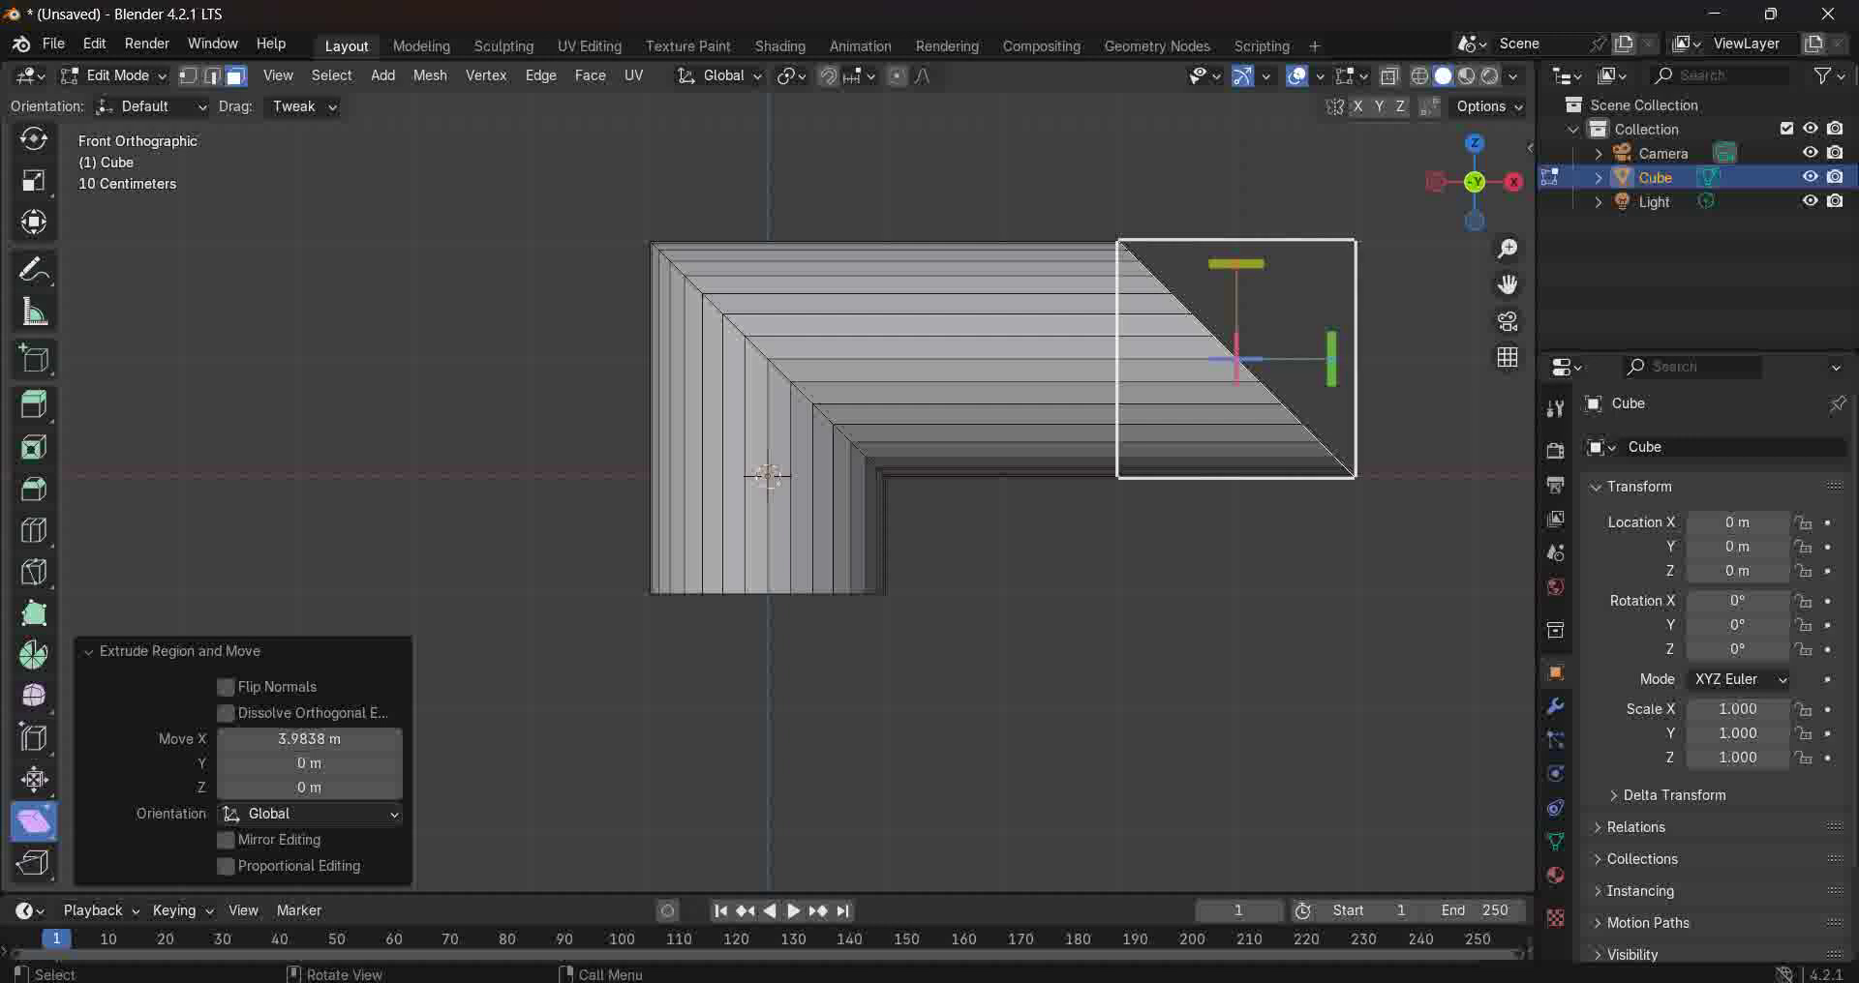
pyautogui.hotkey('ctrl', 'z')
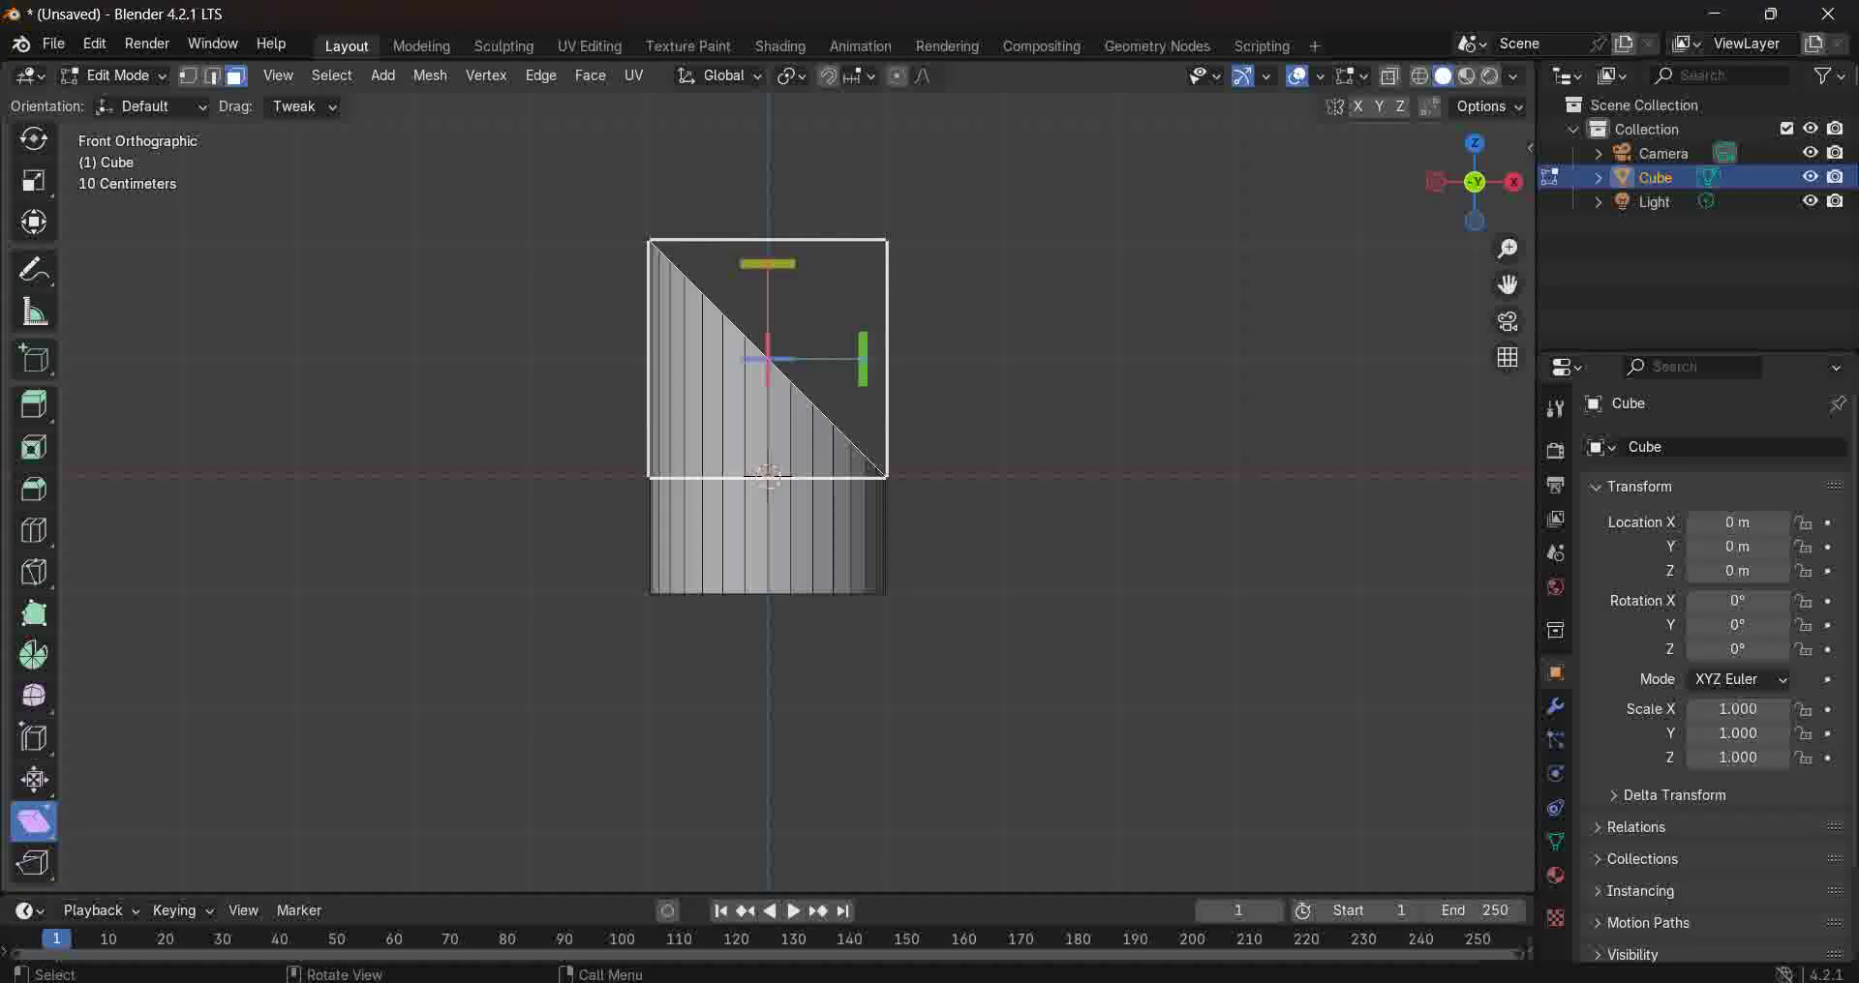
# Extrude the sloped top face about 7.65 m along the X axis to form a bent pipe.
pyautogui.moveTo(862, 360); pyautogui.dragTo(1539, 359)
pyautogui.press('x')
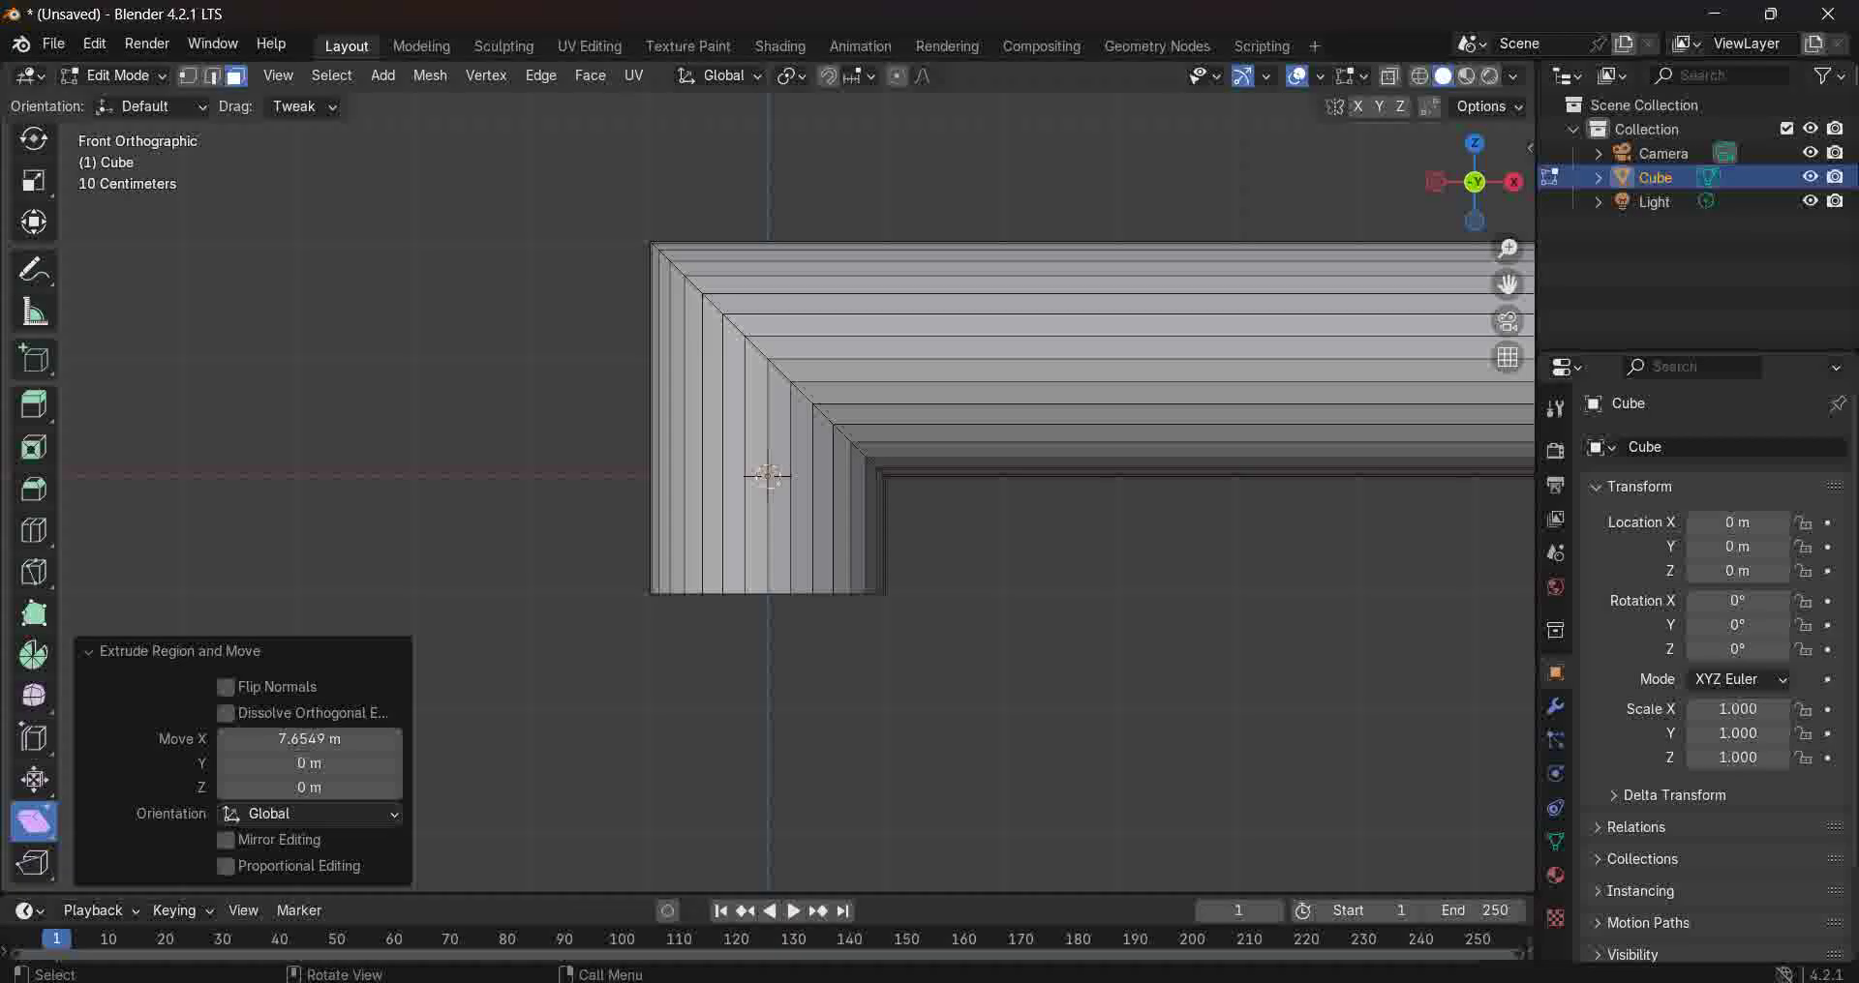
pyautogui.scroll(-4, 1009, 128)
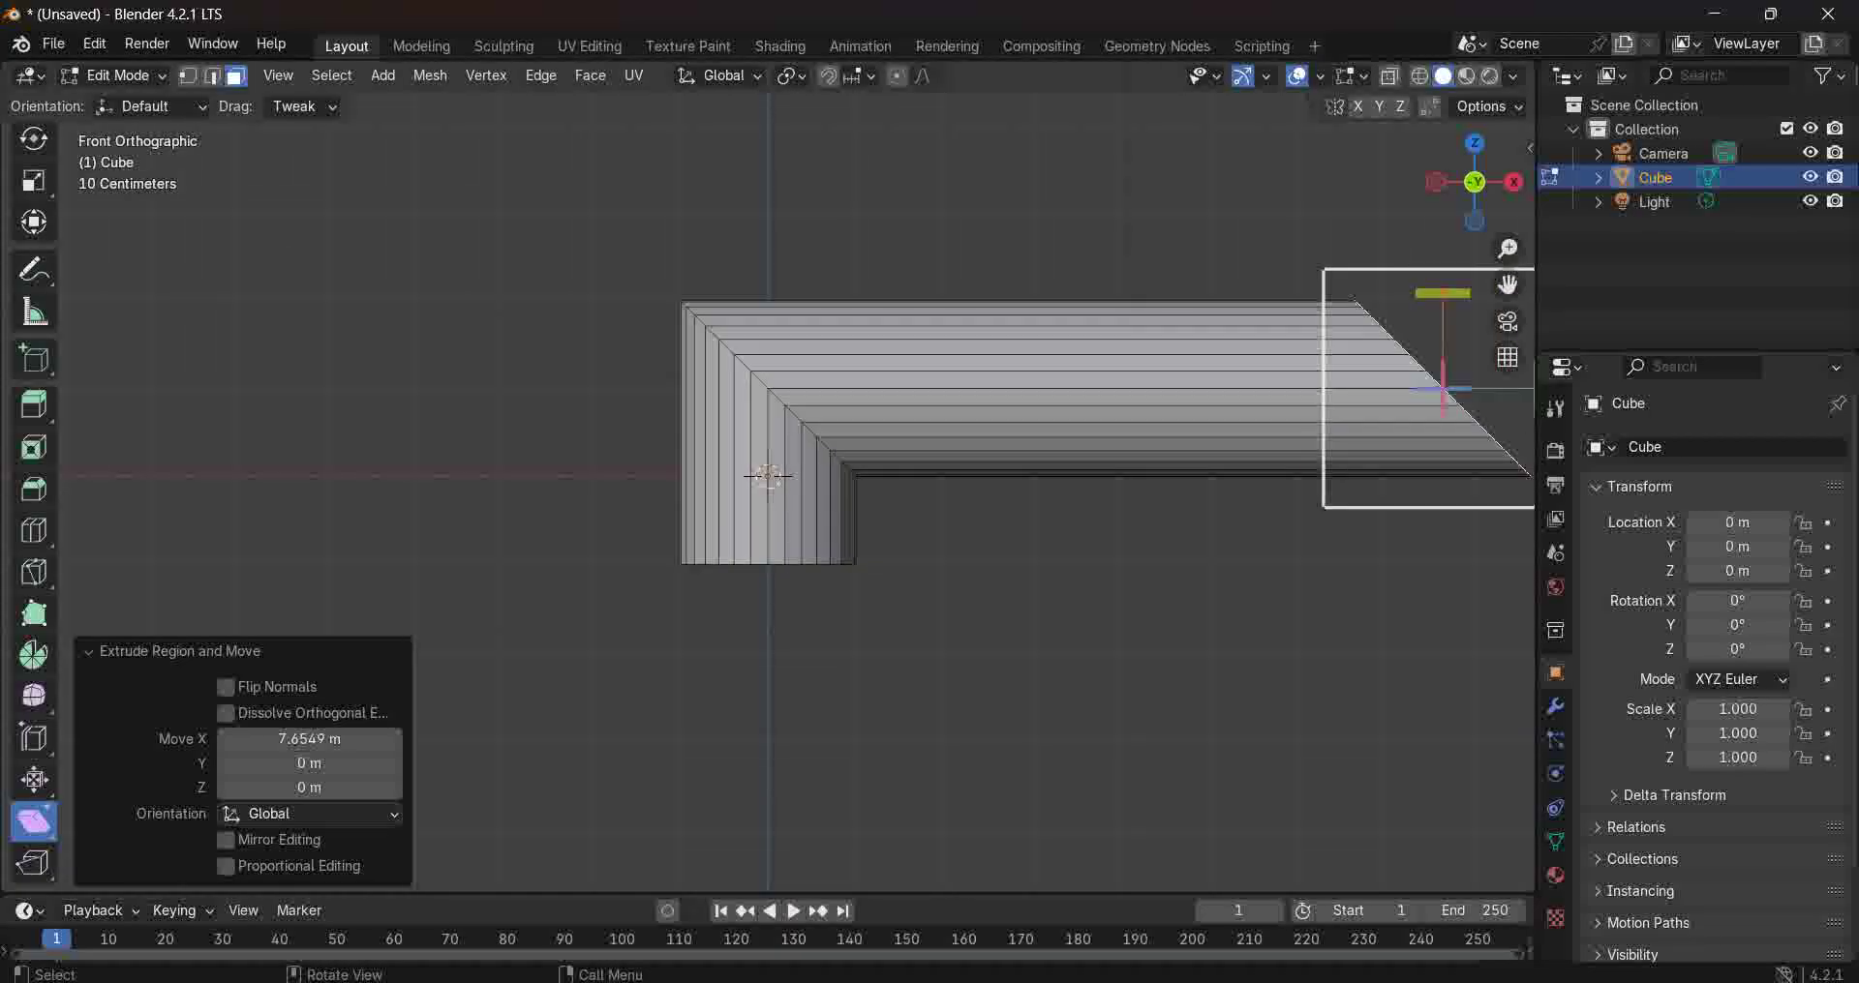
pyautogui.scroll(-1, 1009, 128)
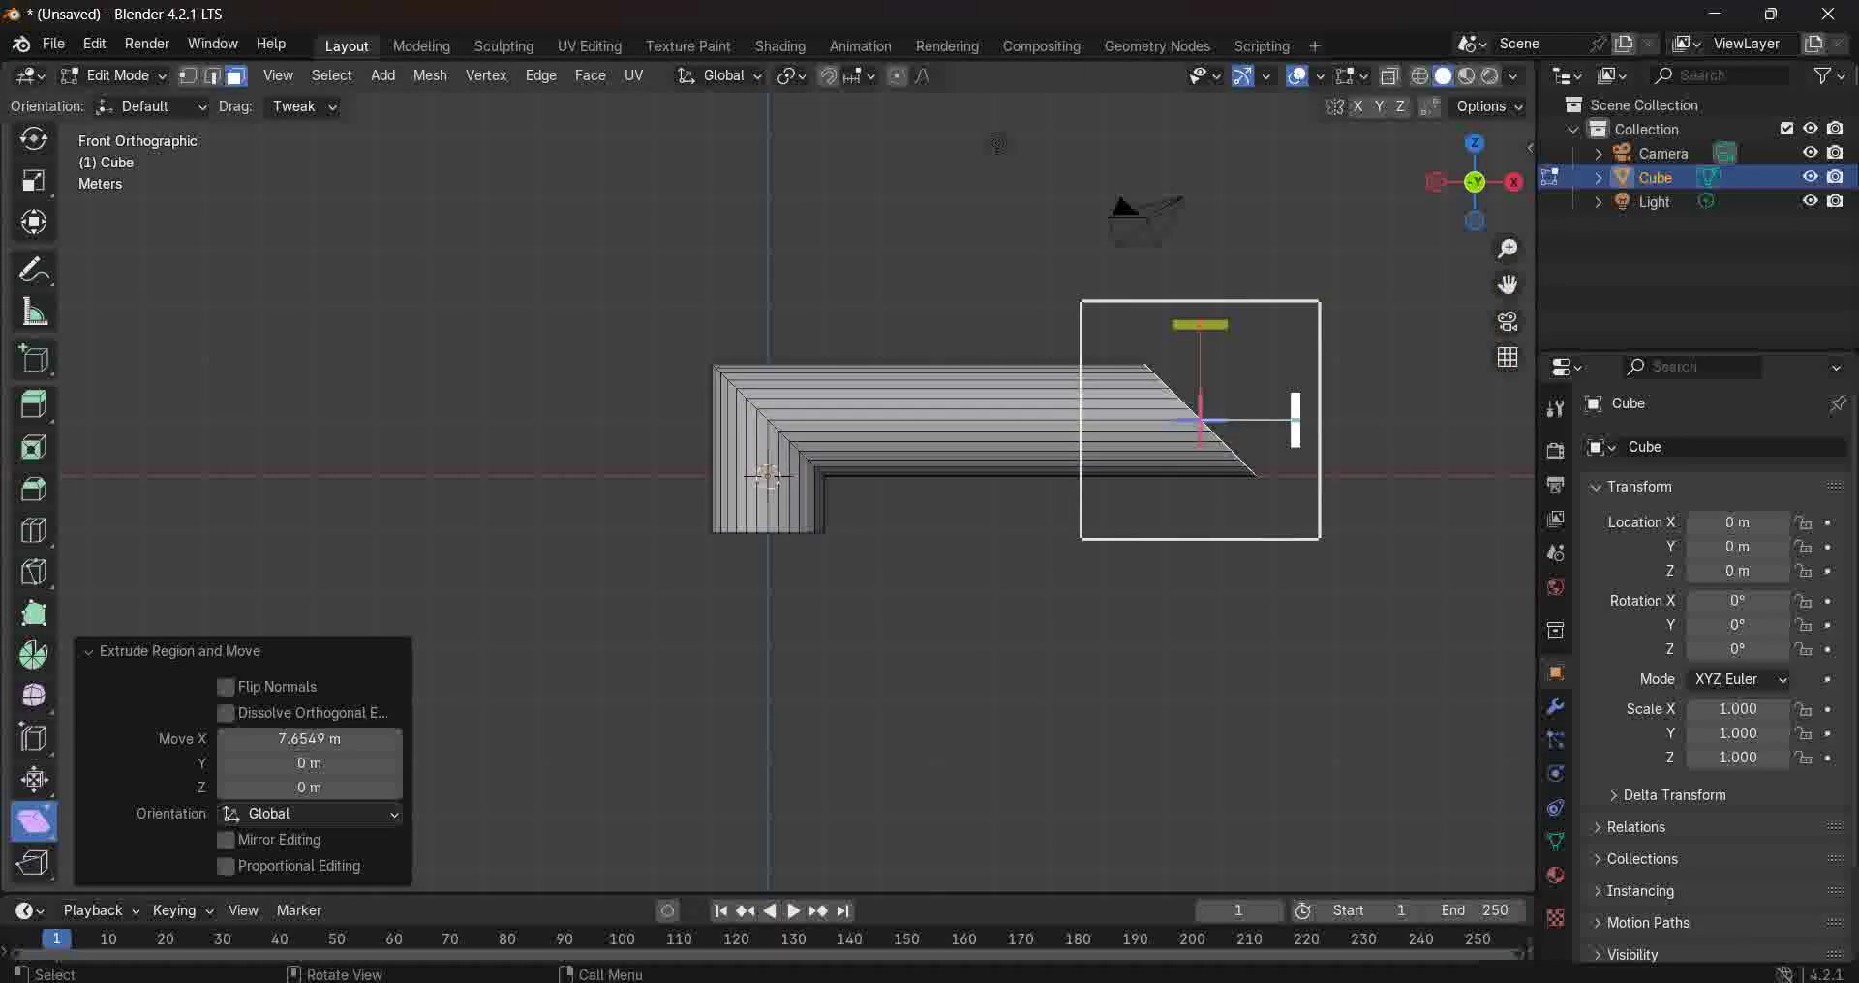
# Undo the long extrusion and the shear of the cylinder's top face.
pyautogui.moveTo(1009, 128); pyautogui.dragTo(1009, 128, button='middle')
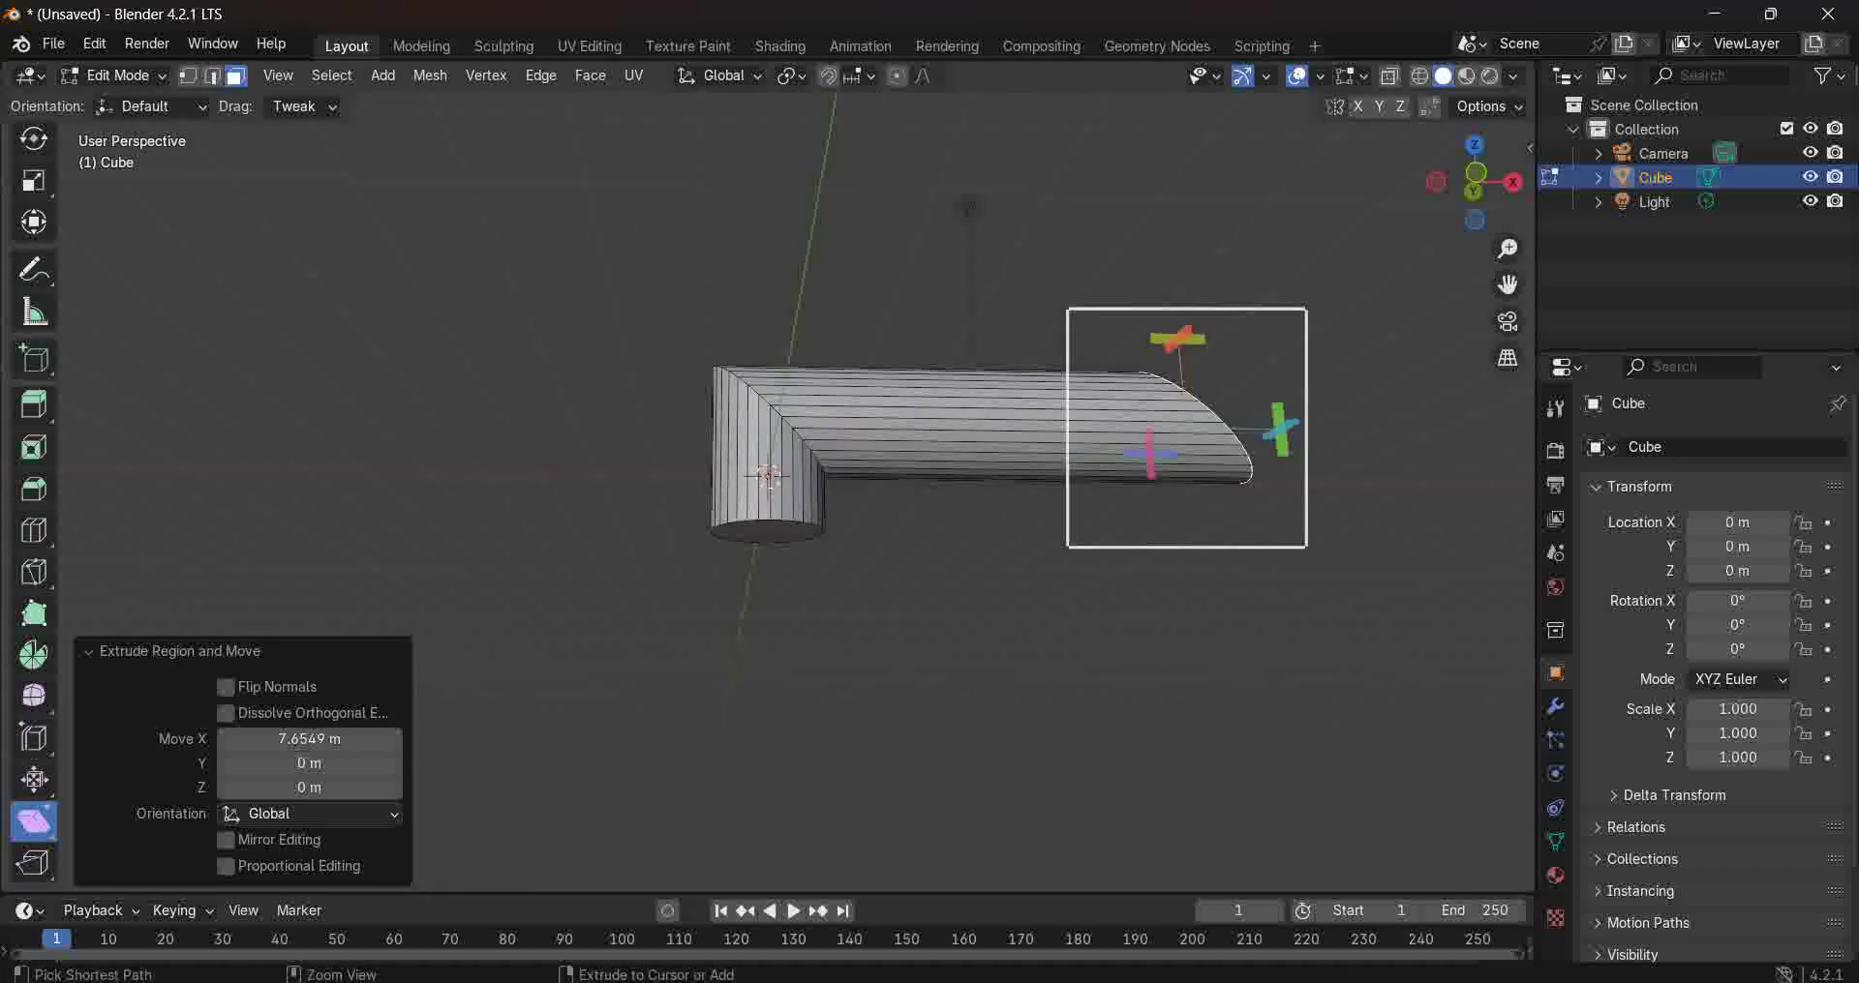
pyautogui.hotkey('ctrl', 'z')
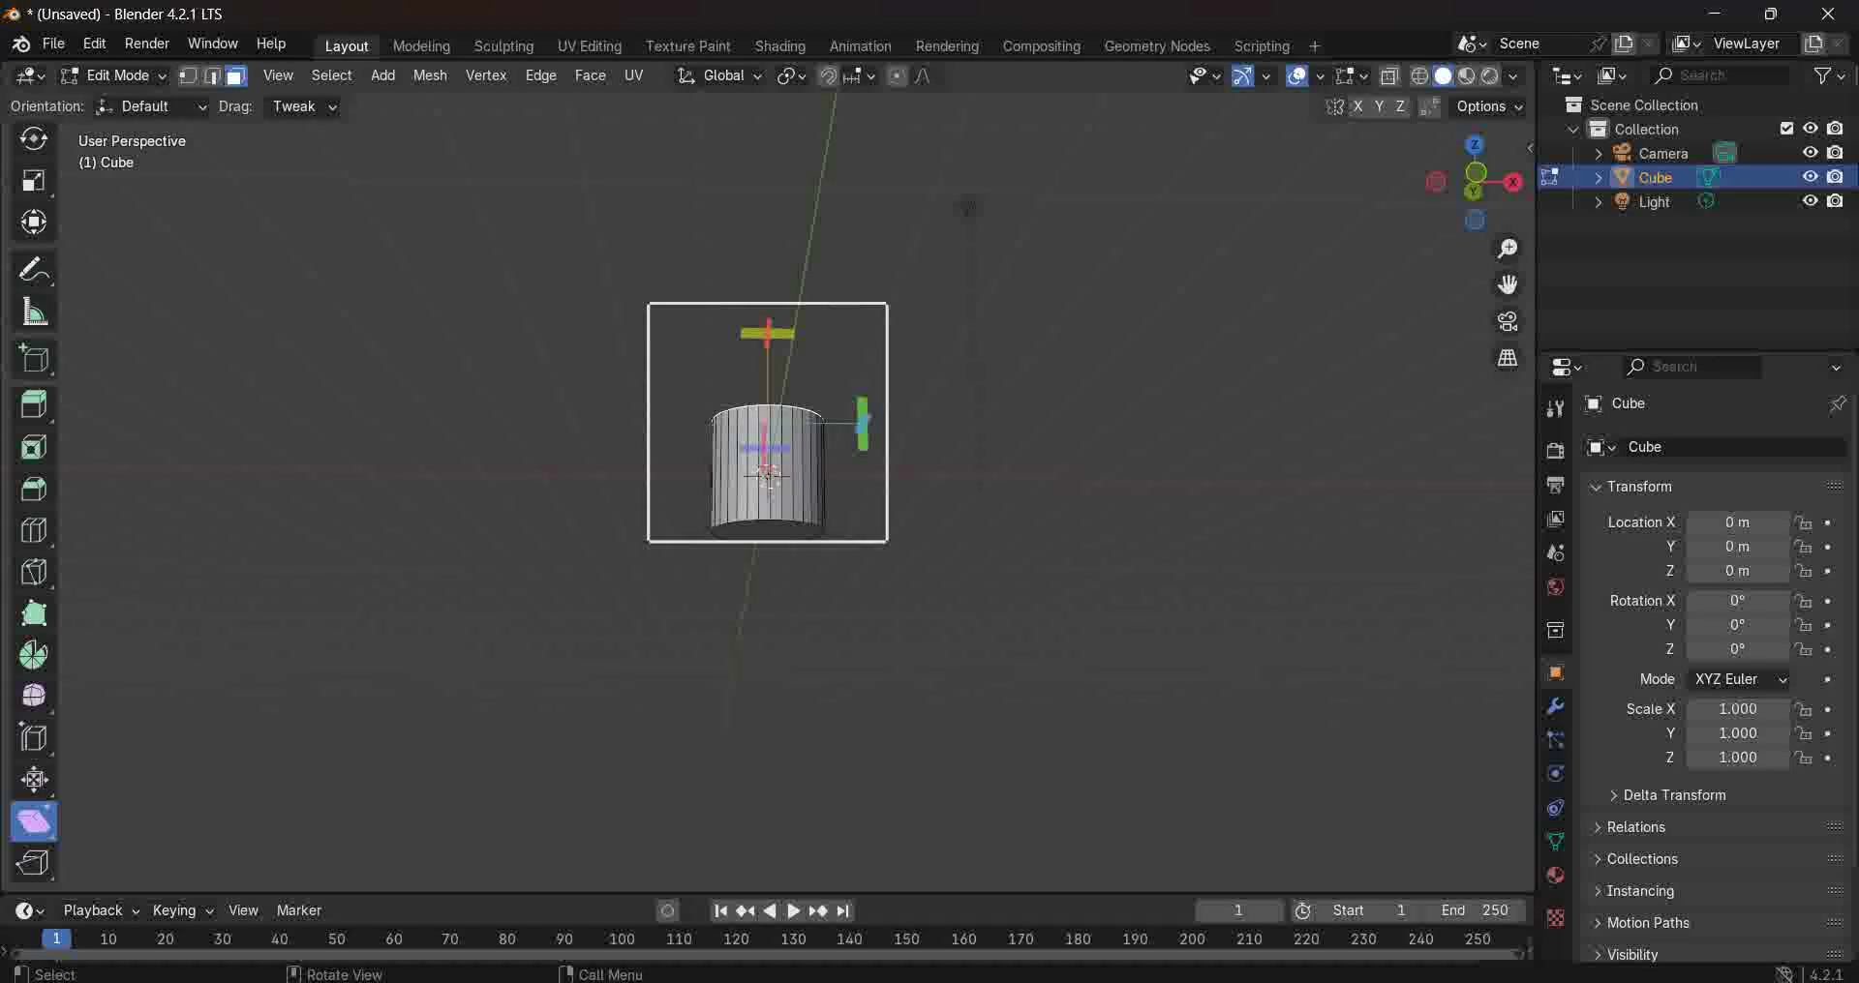
pyautogui.moveTo(1346, 198); pyautogui.dragTo(1346, 199, button='middle')
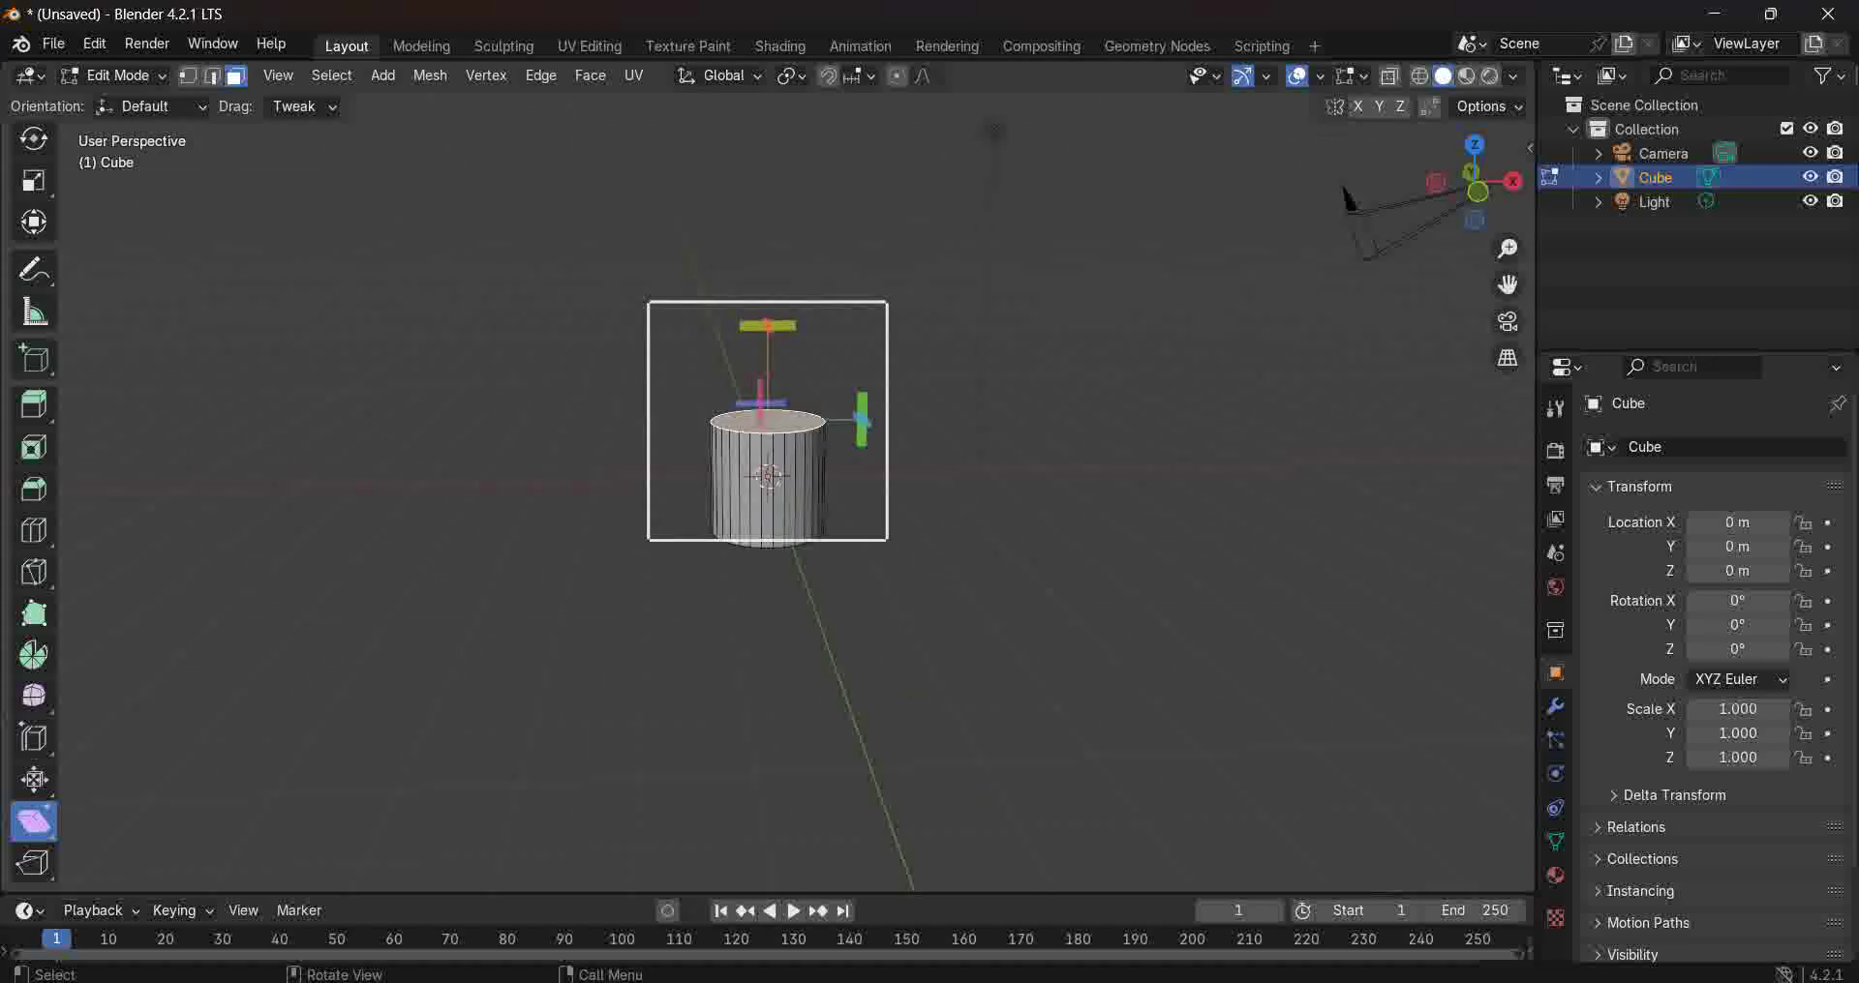
# Switch to the right orthographic view and try scaling the cylinder's top face uniformly.
pyautogui.press('KP_7')
pyautogui.press('KP_3')
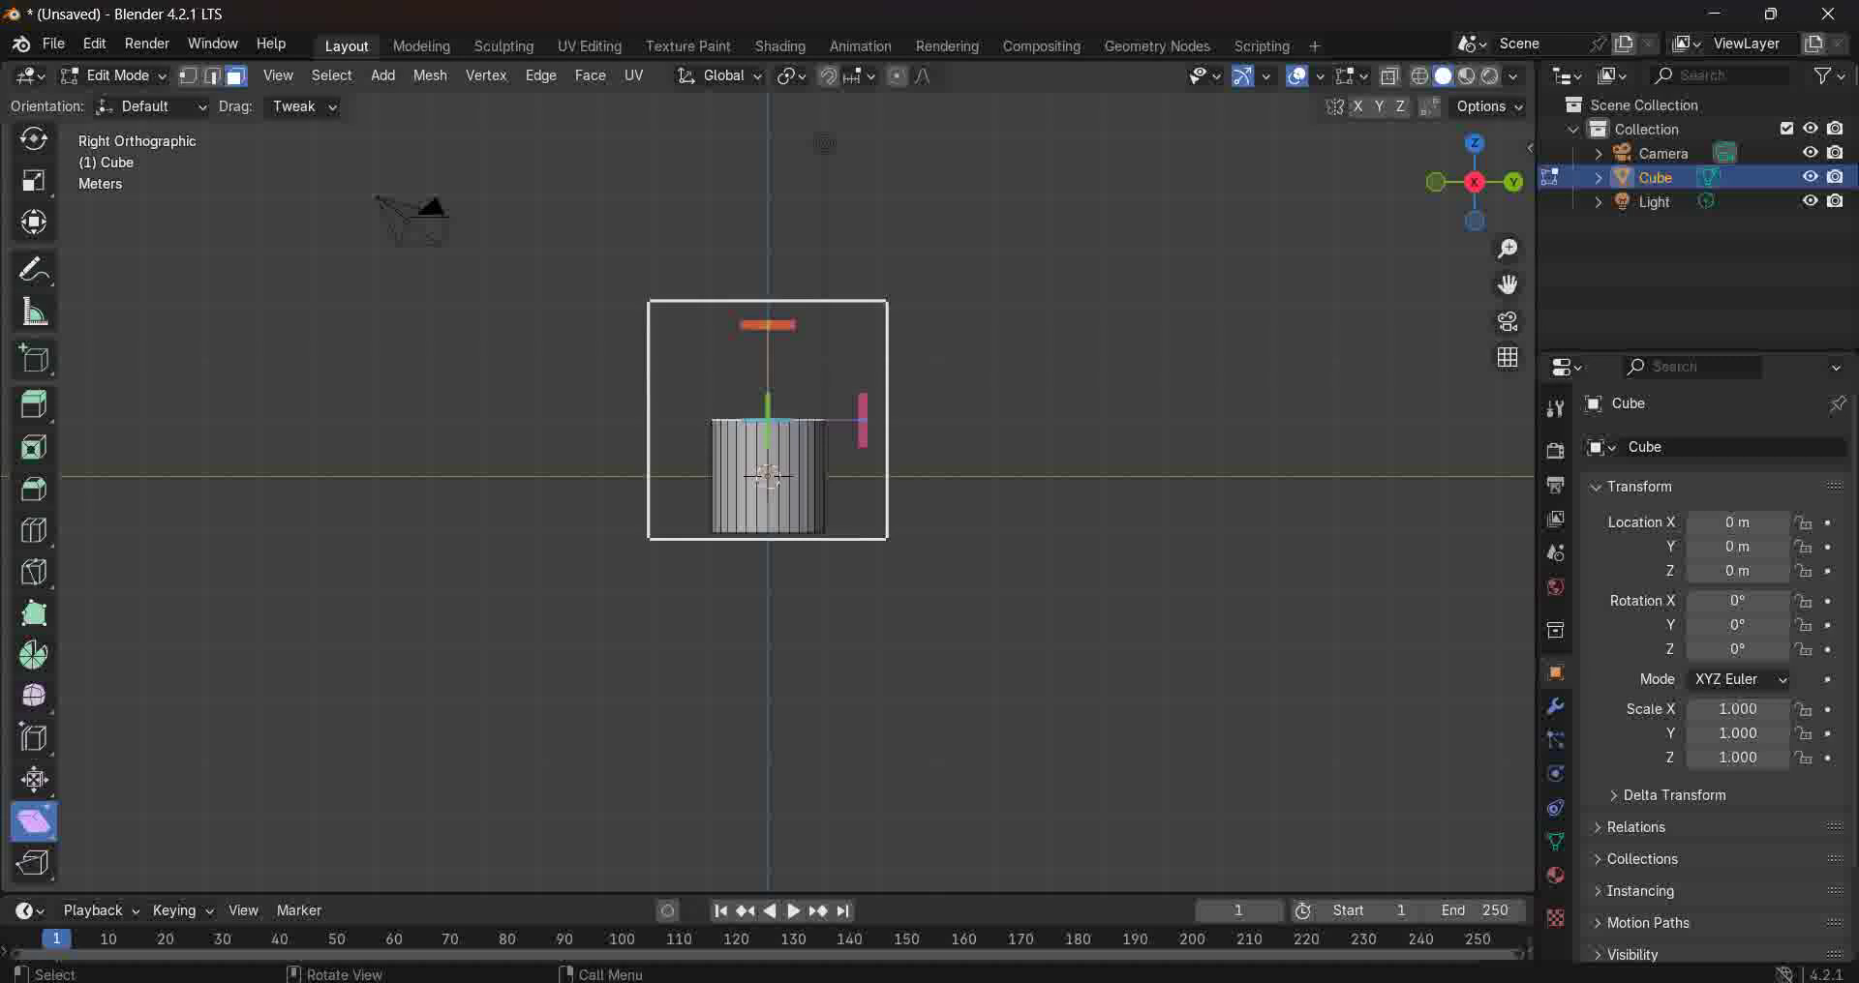
pyautogui.press('s')
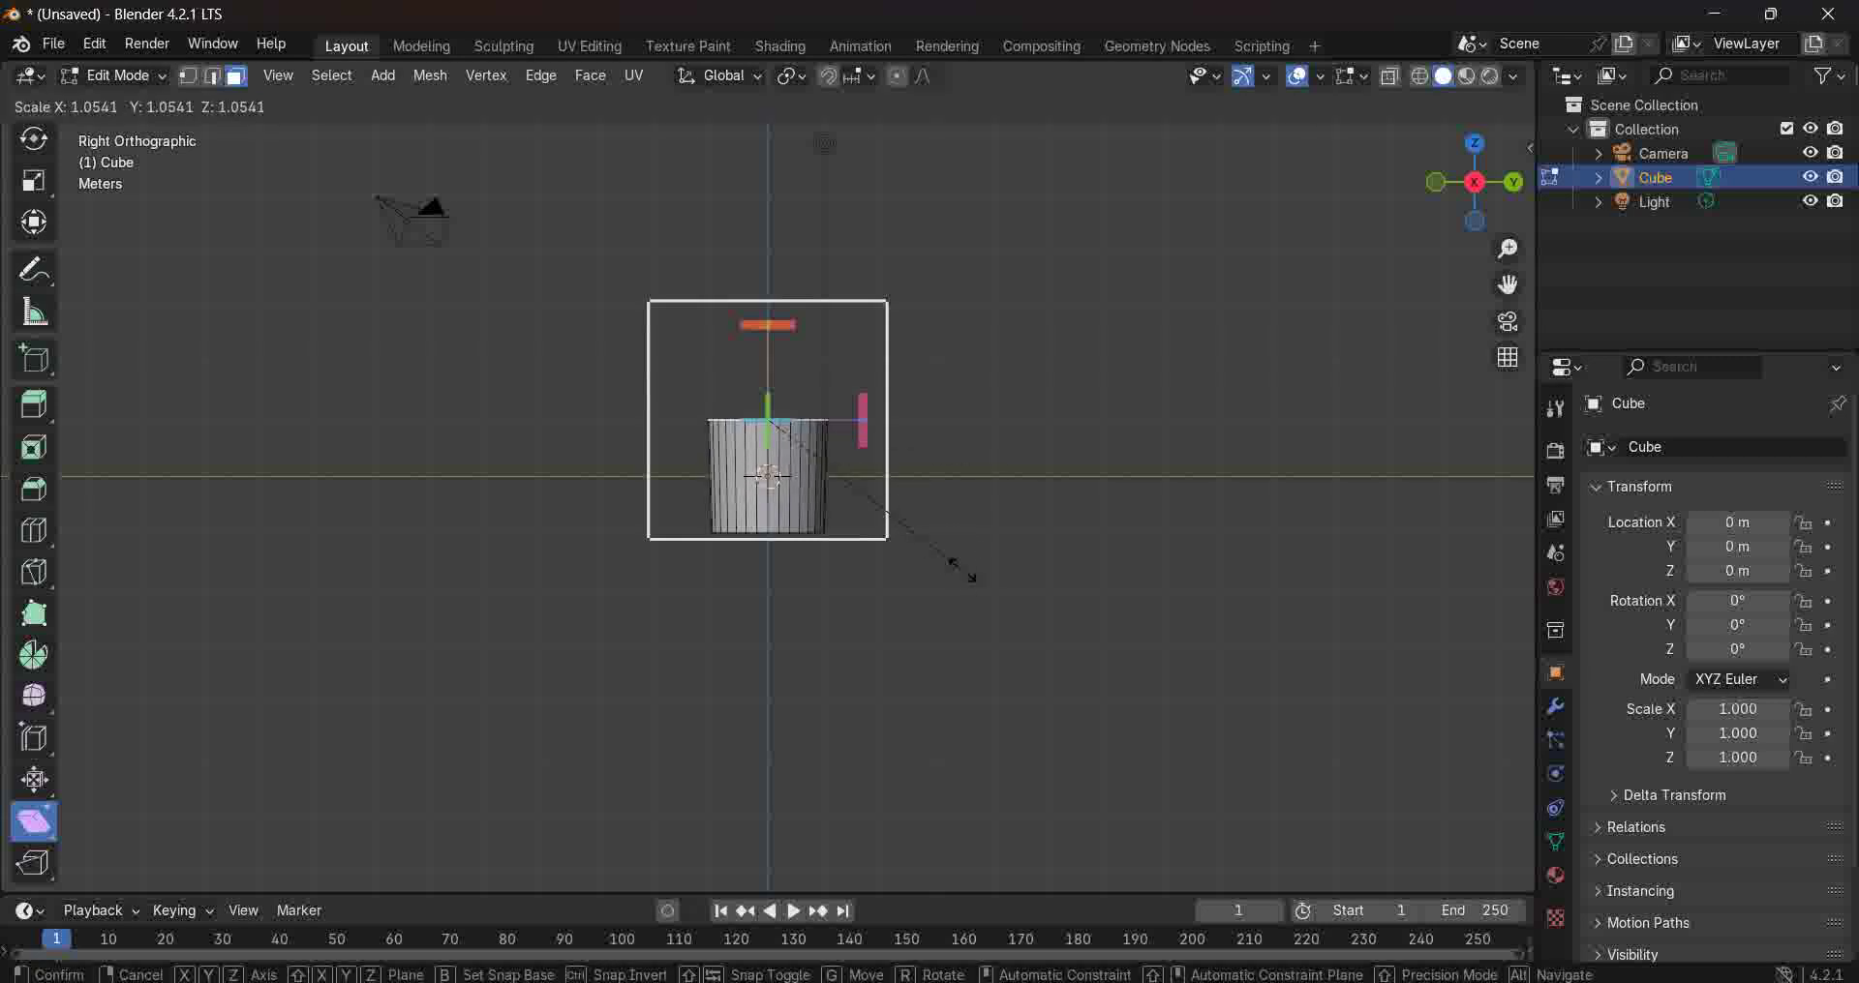
pyautogui.click(954, 571)
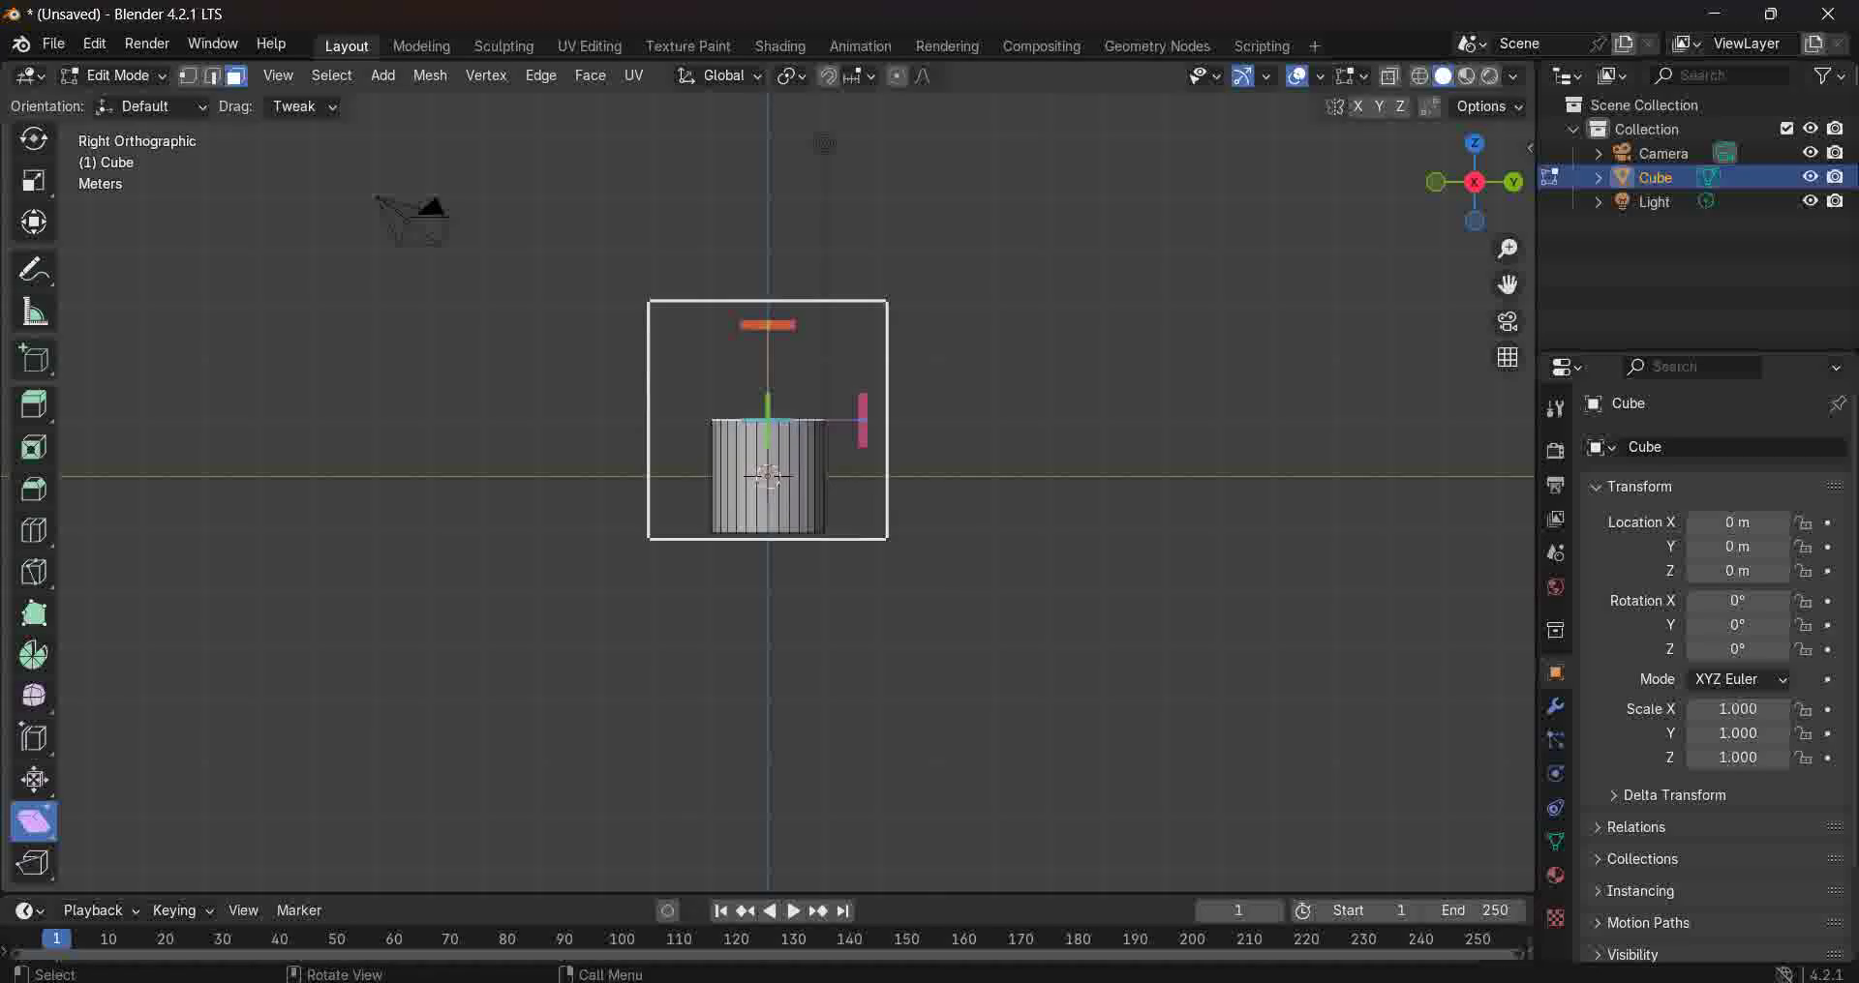
# Select the whole cylinder and scale it along the Z axis by about 4.67.
pyautogui.press('a')
pyautogui.press('s')
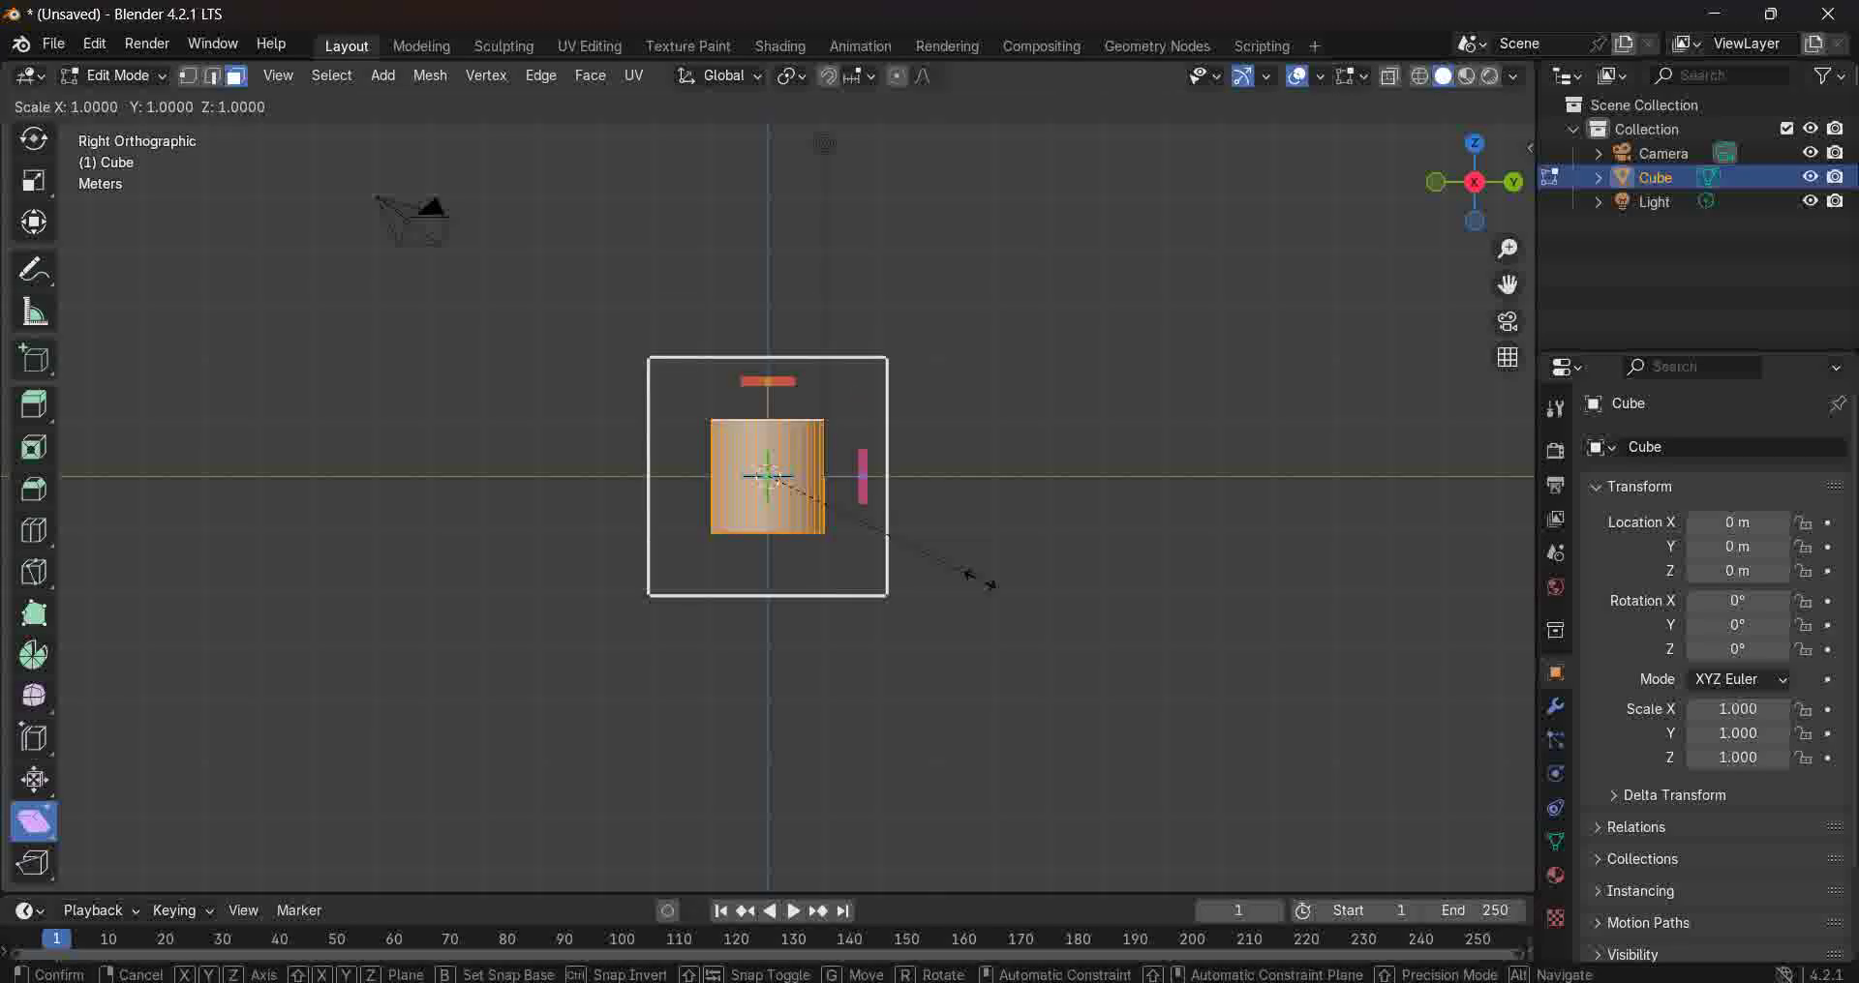
pyautogui.press('z')
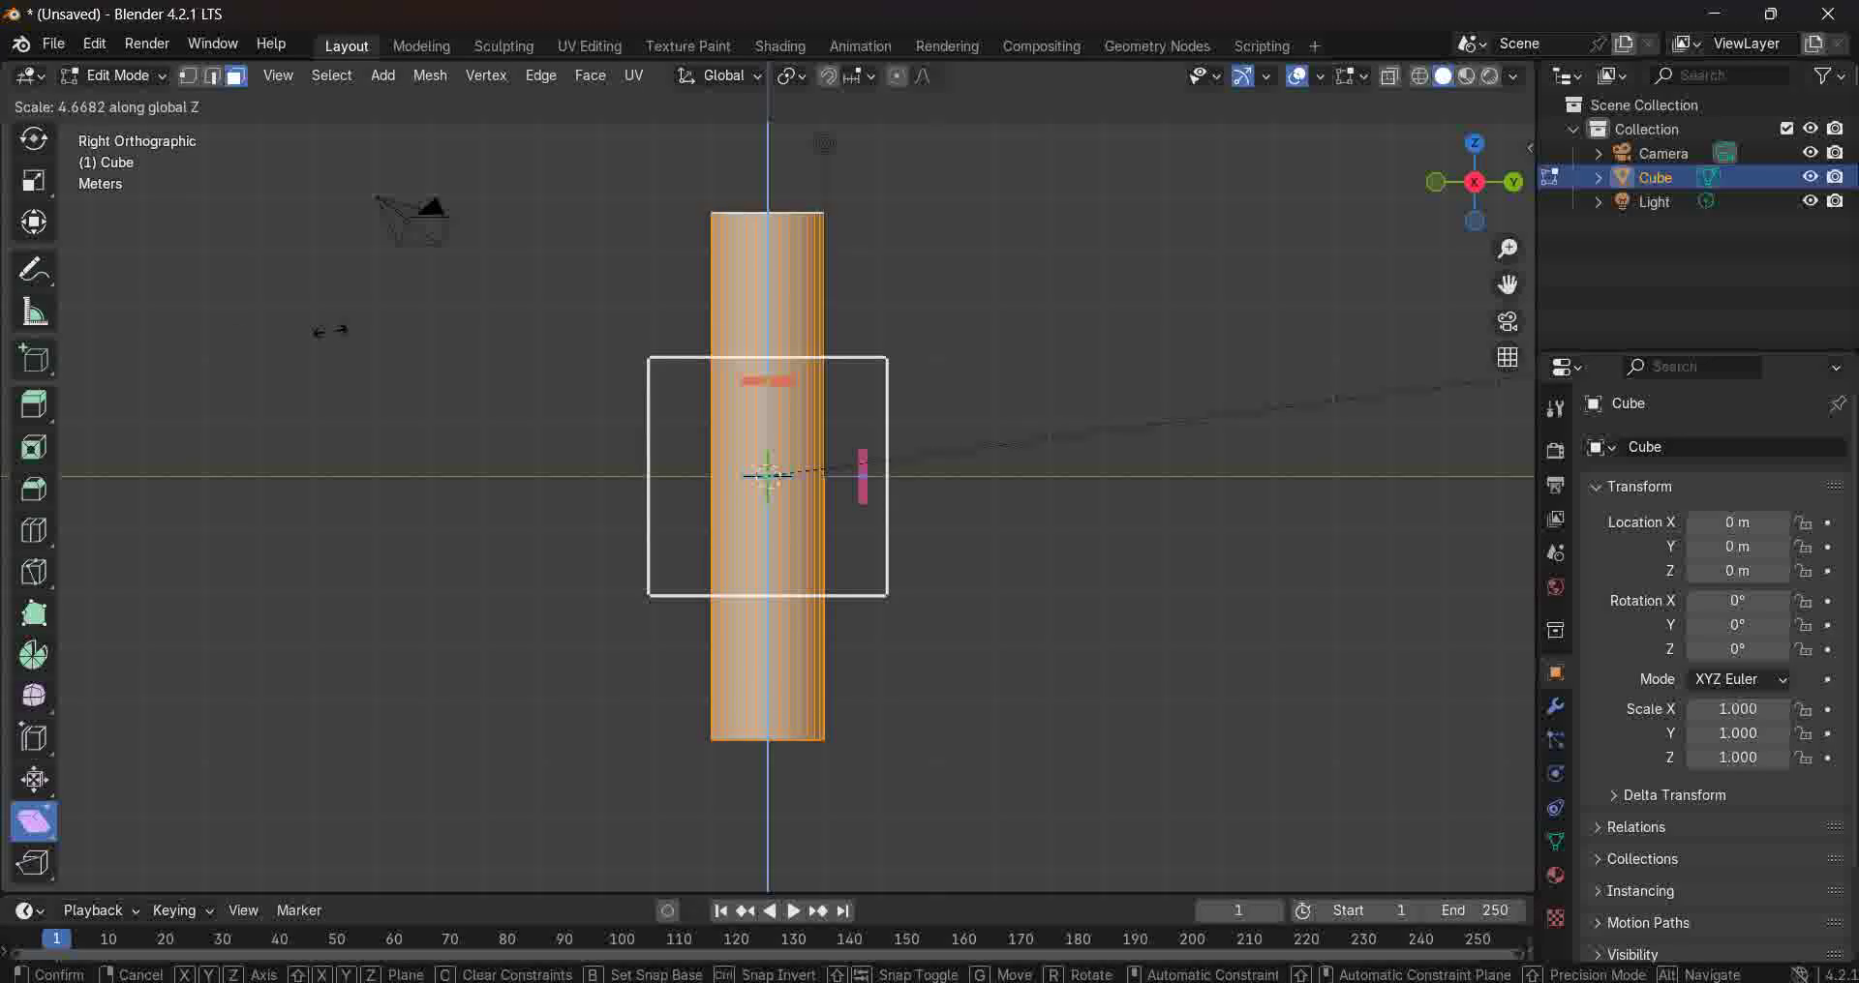
pyautogui.click(300, 335)
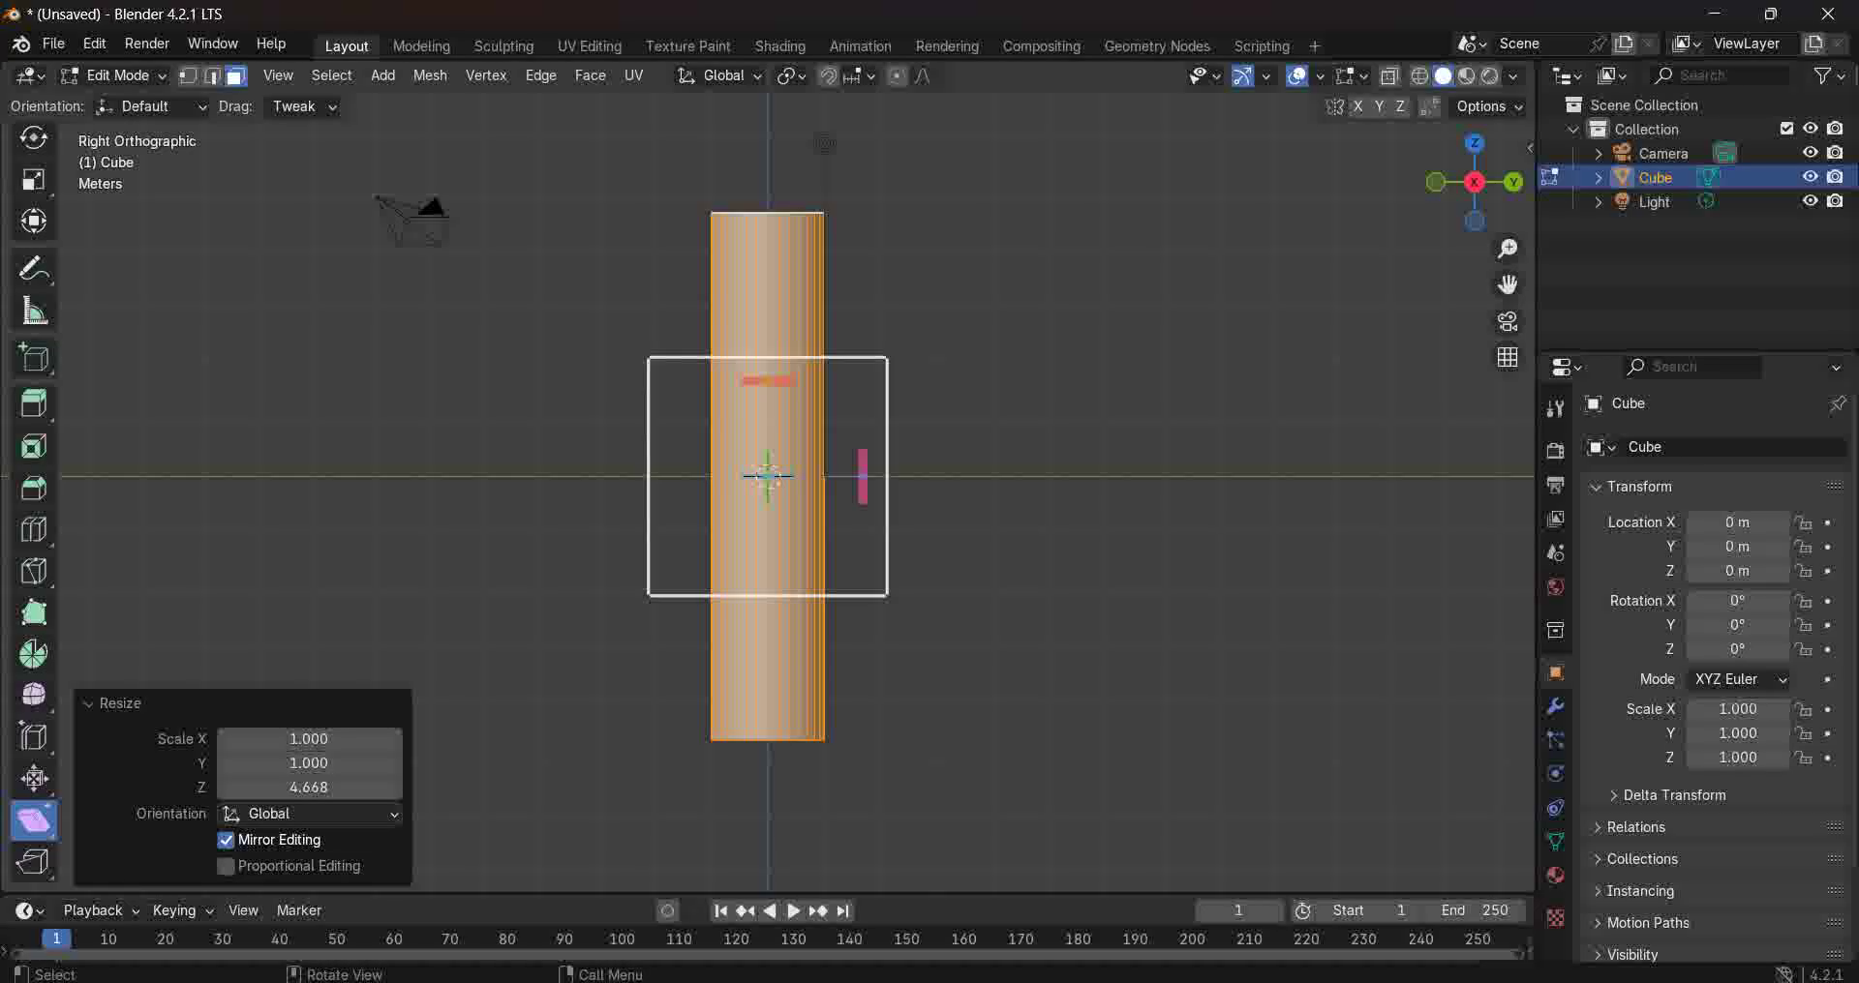
pyautogui.moveTo(863, 476)
pyautogui.mouseDown()
pyautogui.moveTo(867, 632)
pyautogui.moveTo(834, 751)
pyautogui.moveTo(804, 752)
pyautogui.moveTo(862, 582)
pyautogui.moveTo(852, 478)
pyautogui.mouseUp()
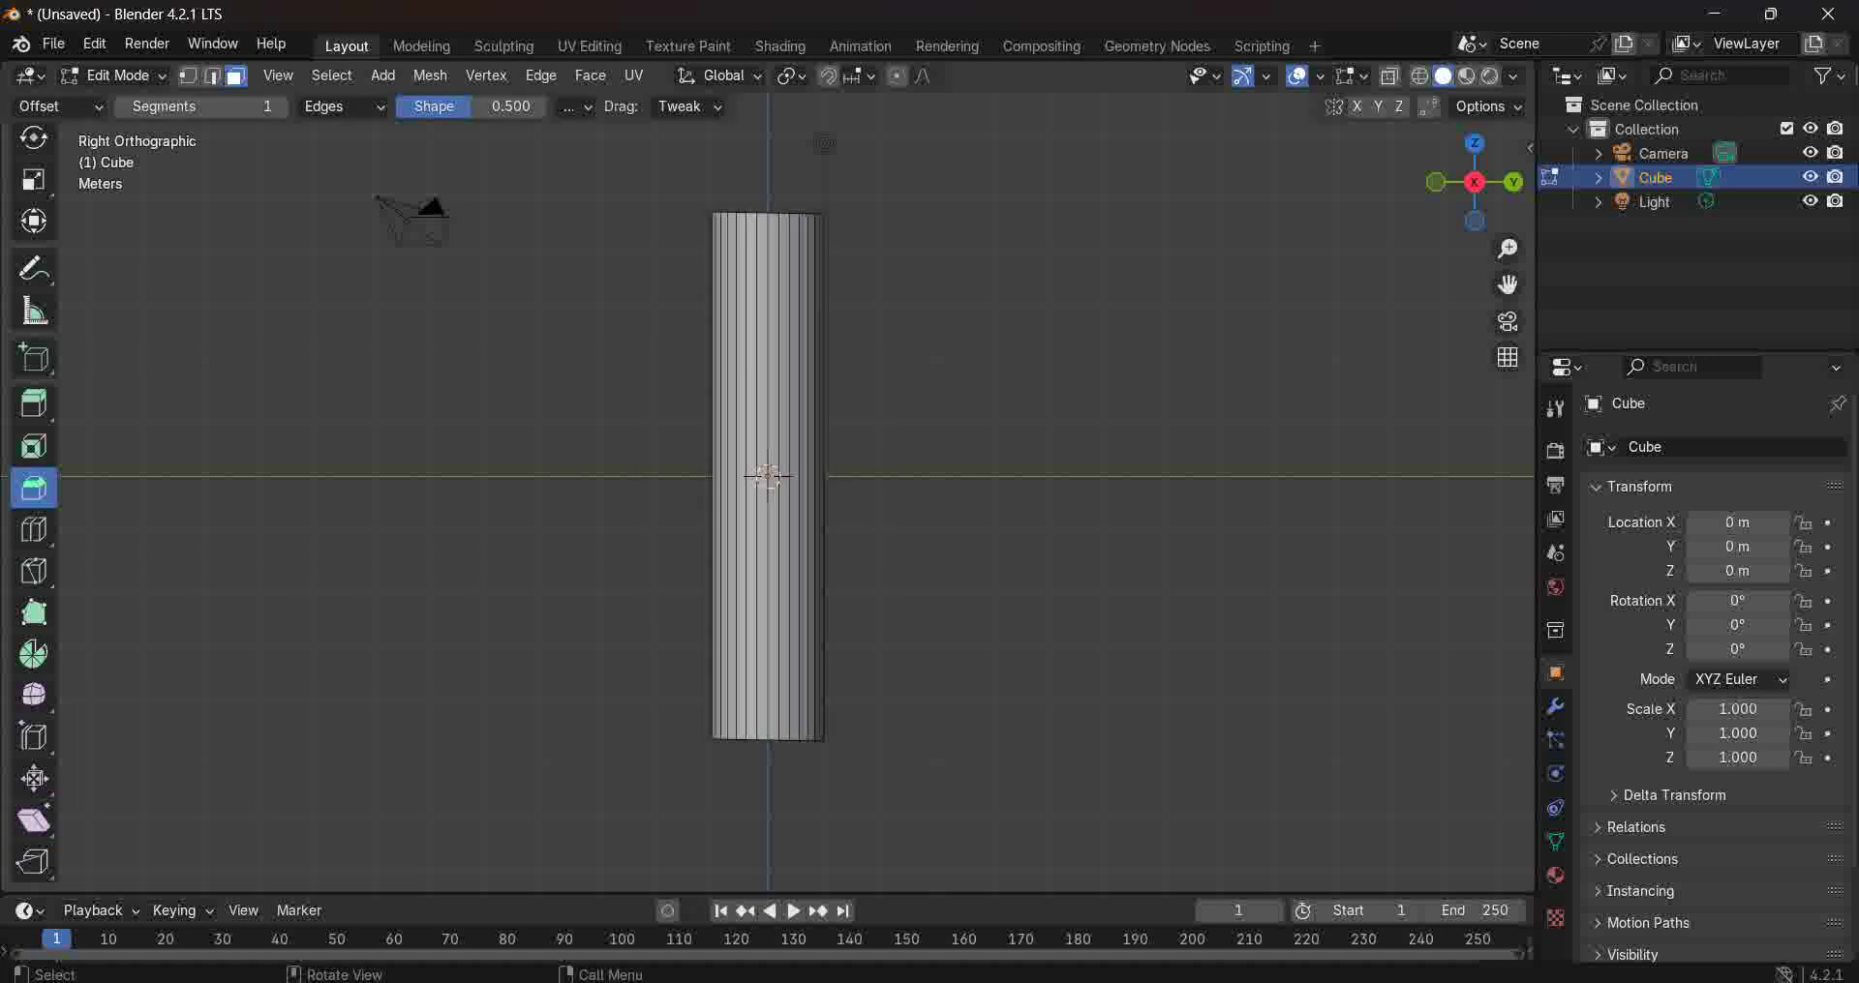
# In the front orthographic view, shear the tall cylinder's top face with offset 1, axis Y and orthogonal axis Z.
pyautogui.moveTo(775, 465); pyautogui.dragTo(780, 620, button='middle')
pyautogui.moveTo(847, 708); pyautogui.dragTo(997, 143, button='middle')
pyautogui.click(768, 413)
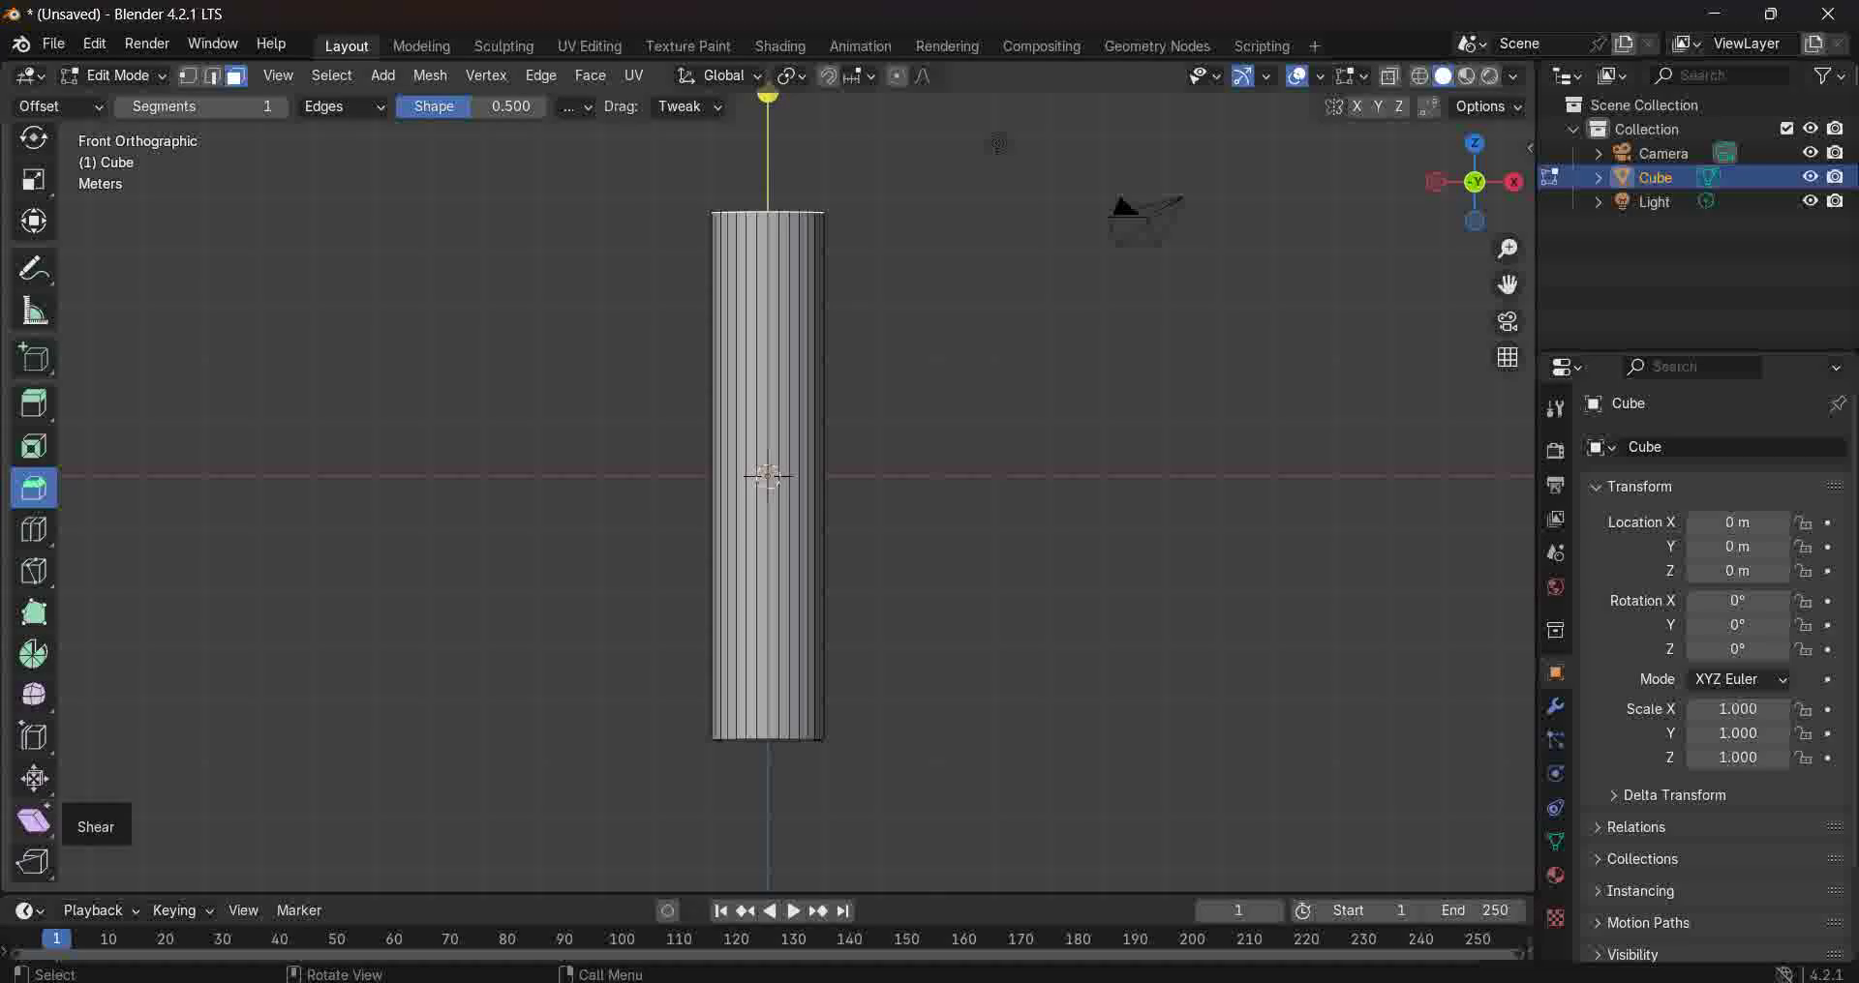
pyautogui.click(33, 821)
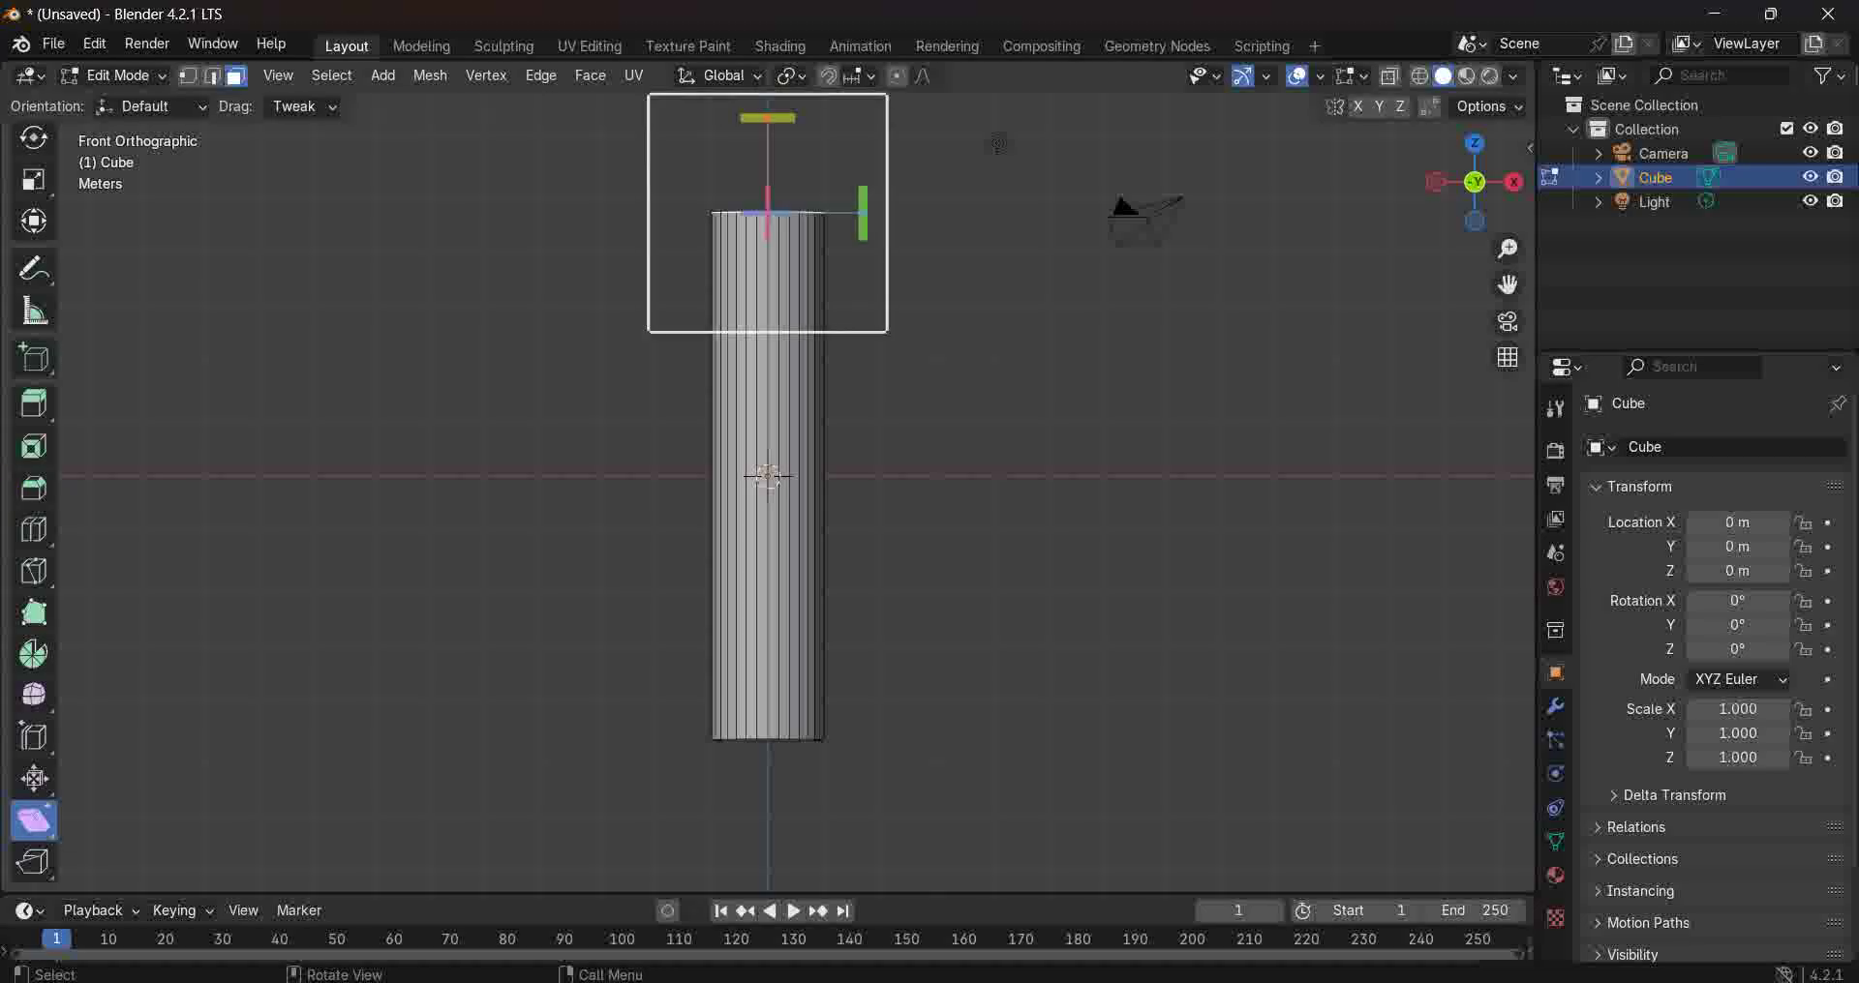
pyautogui.moveTo(767, 117); pyautogui.dragTo(808, 135)
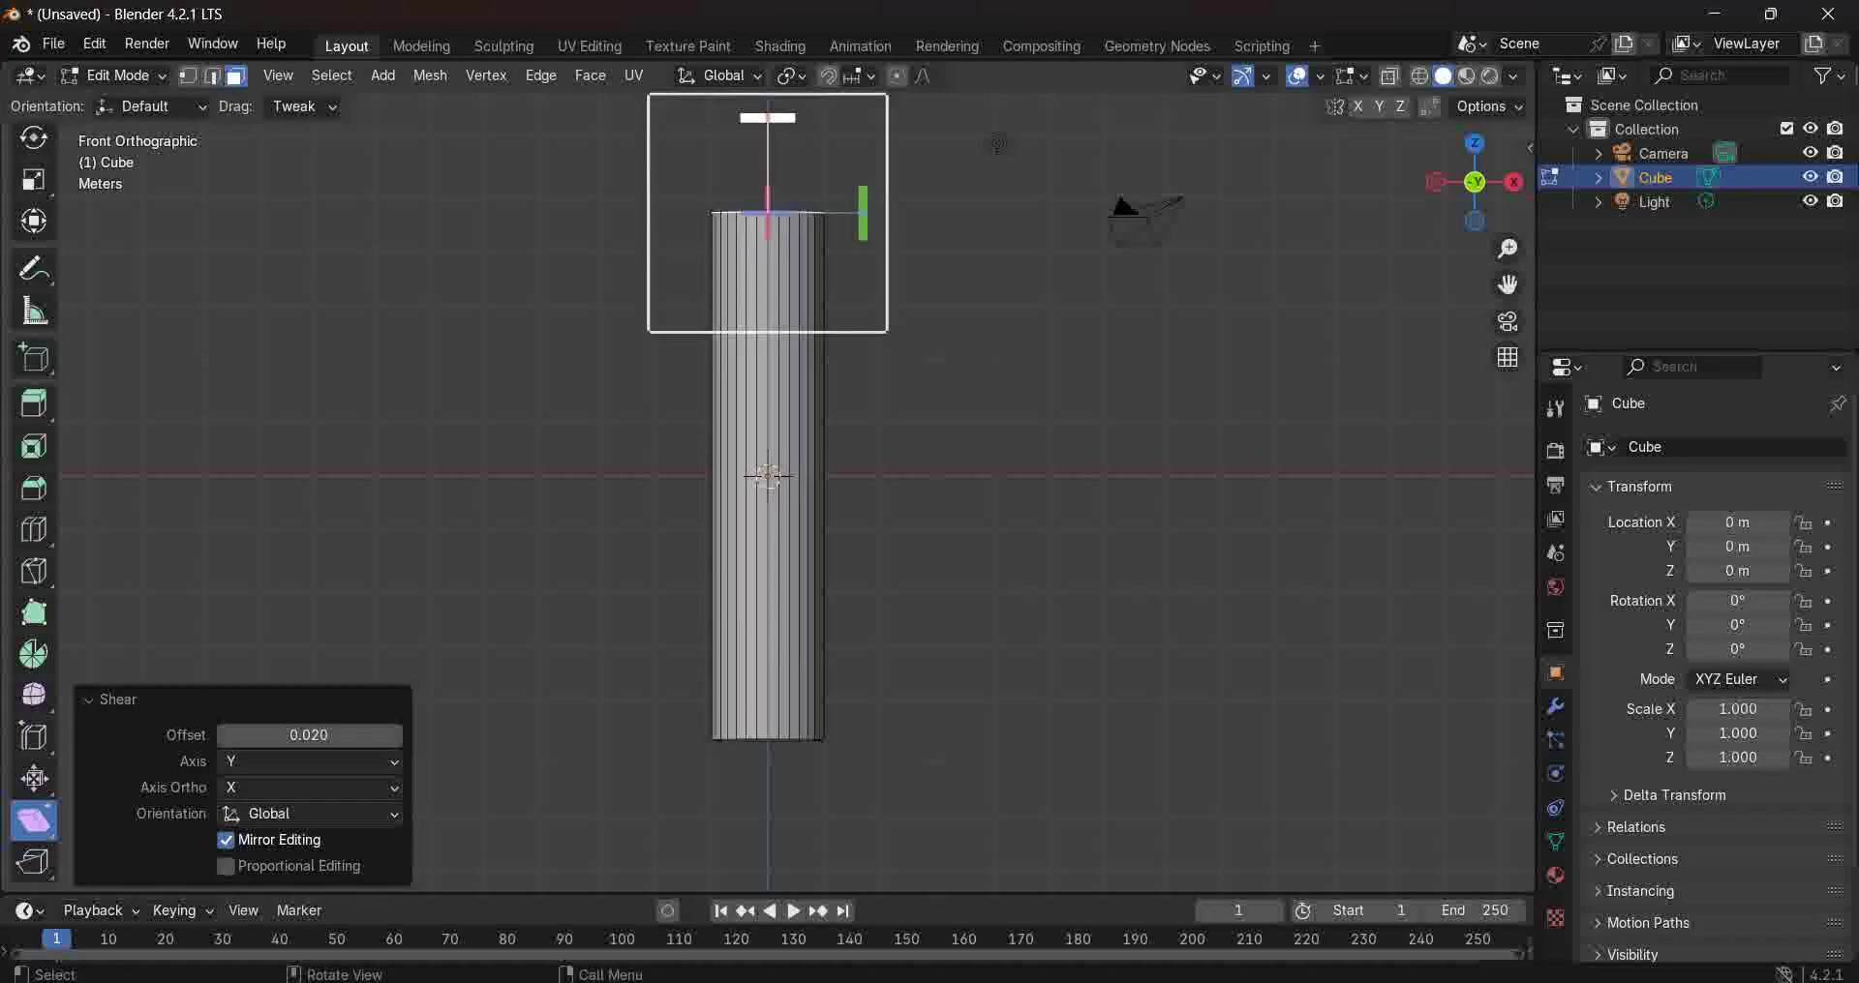
pyautogui.moveTo(863, 208); pyautogui.dragTo(581, 305)
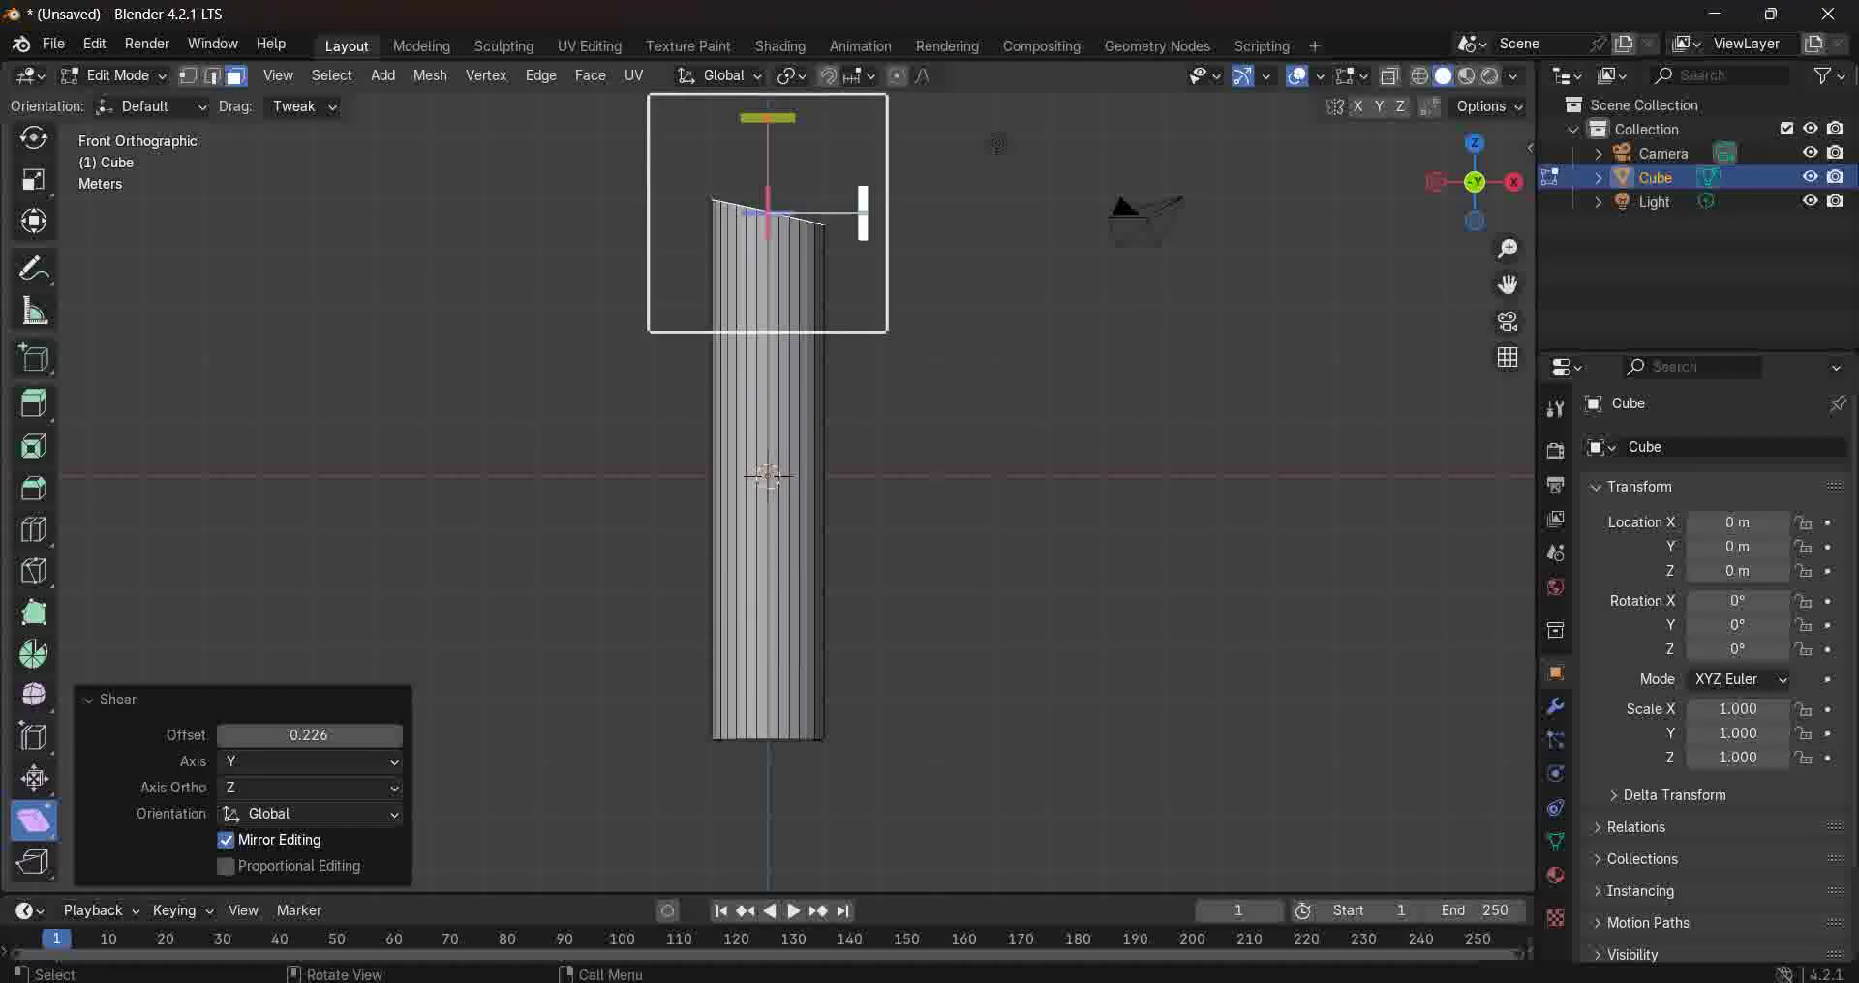
pyautogui.click(309, 735)
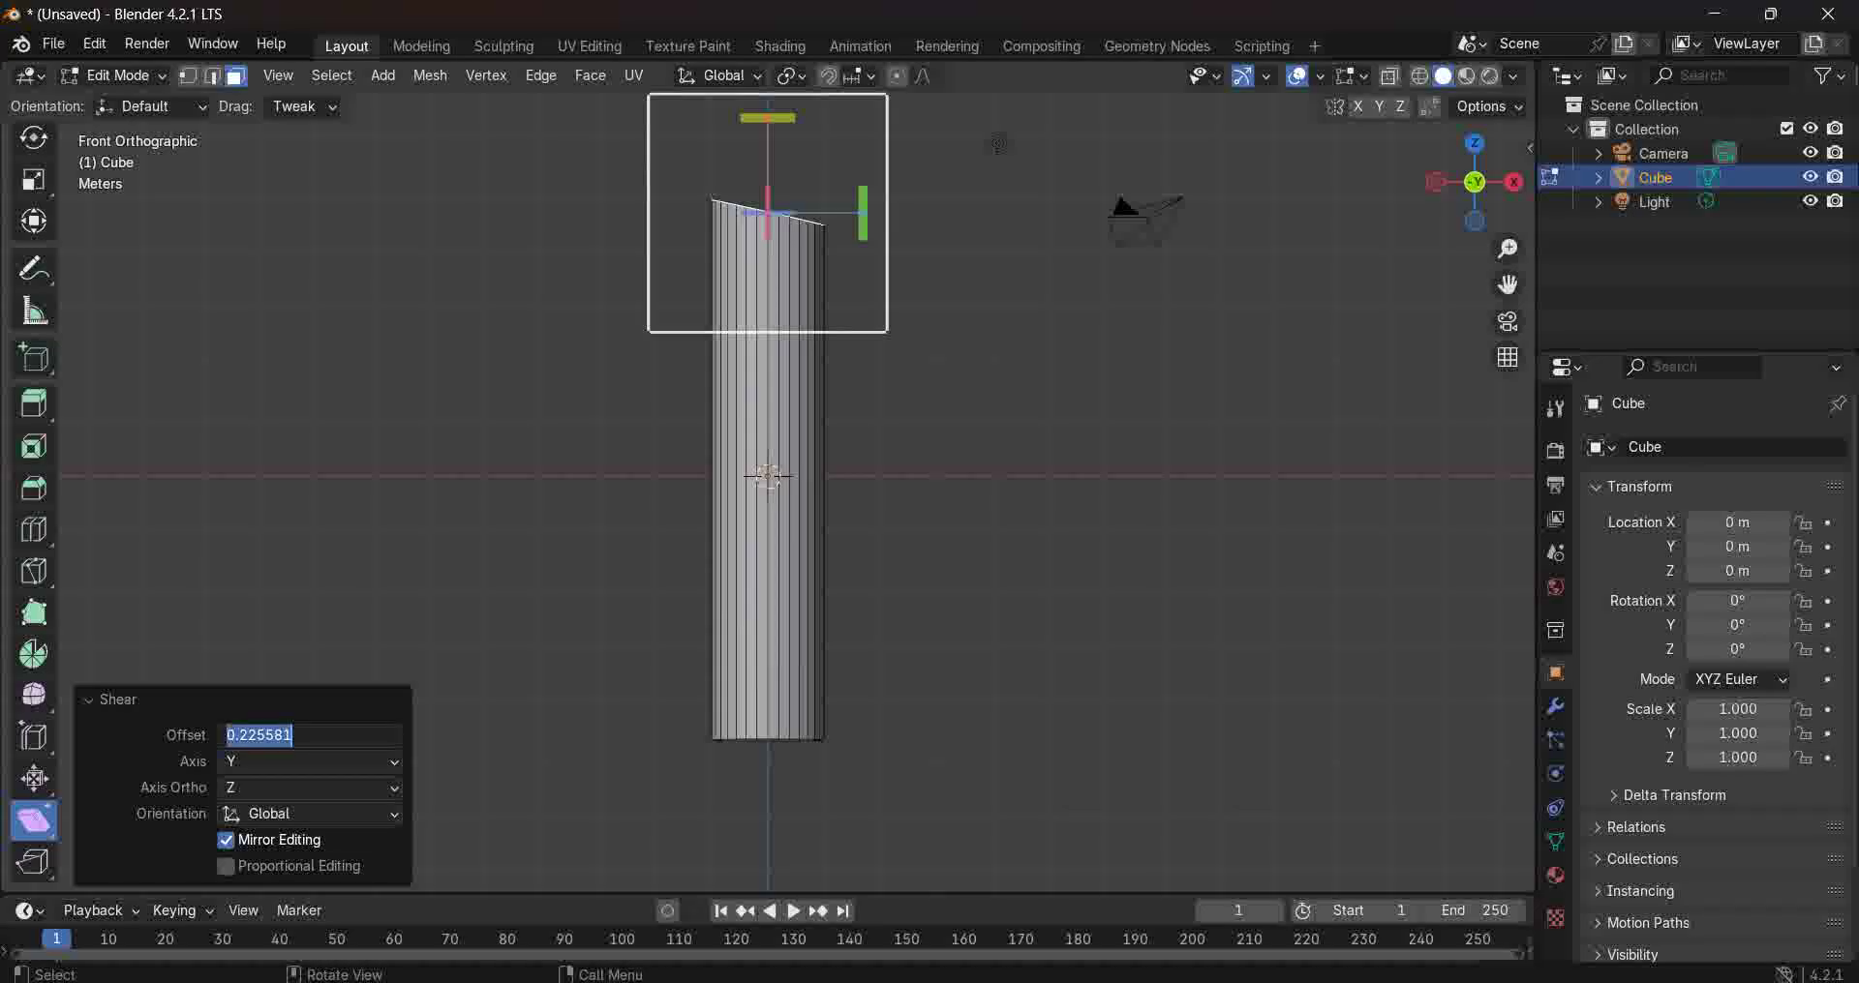
pyautogui.write('1')
pyautogui.press('Return')
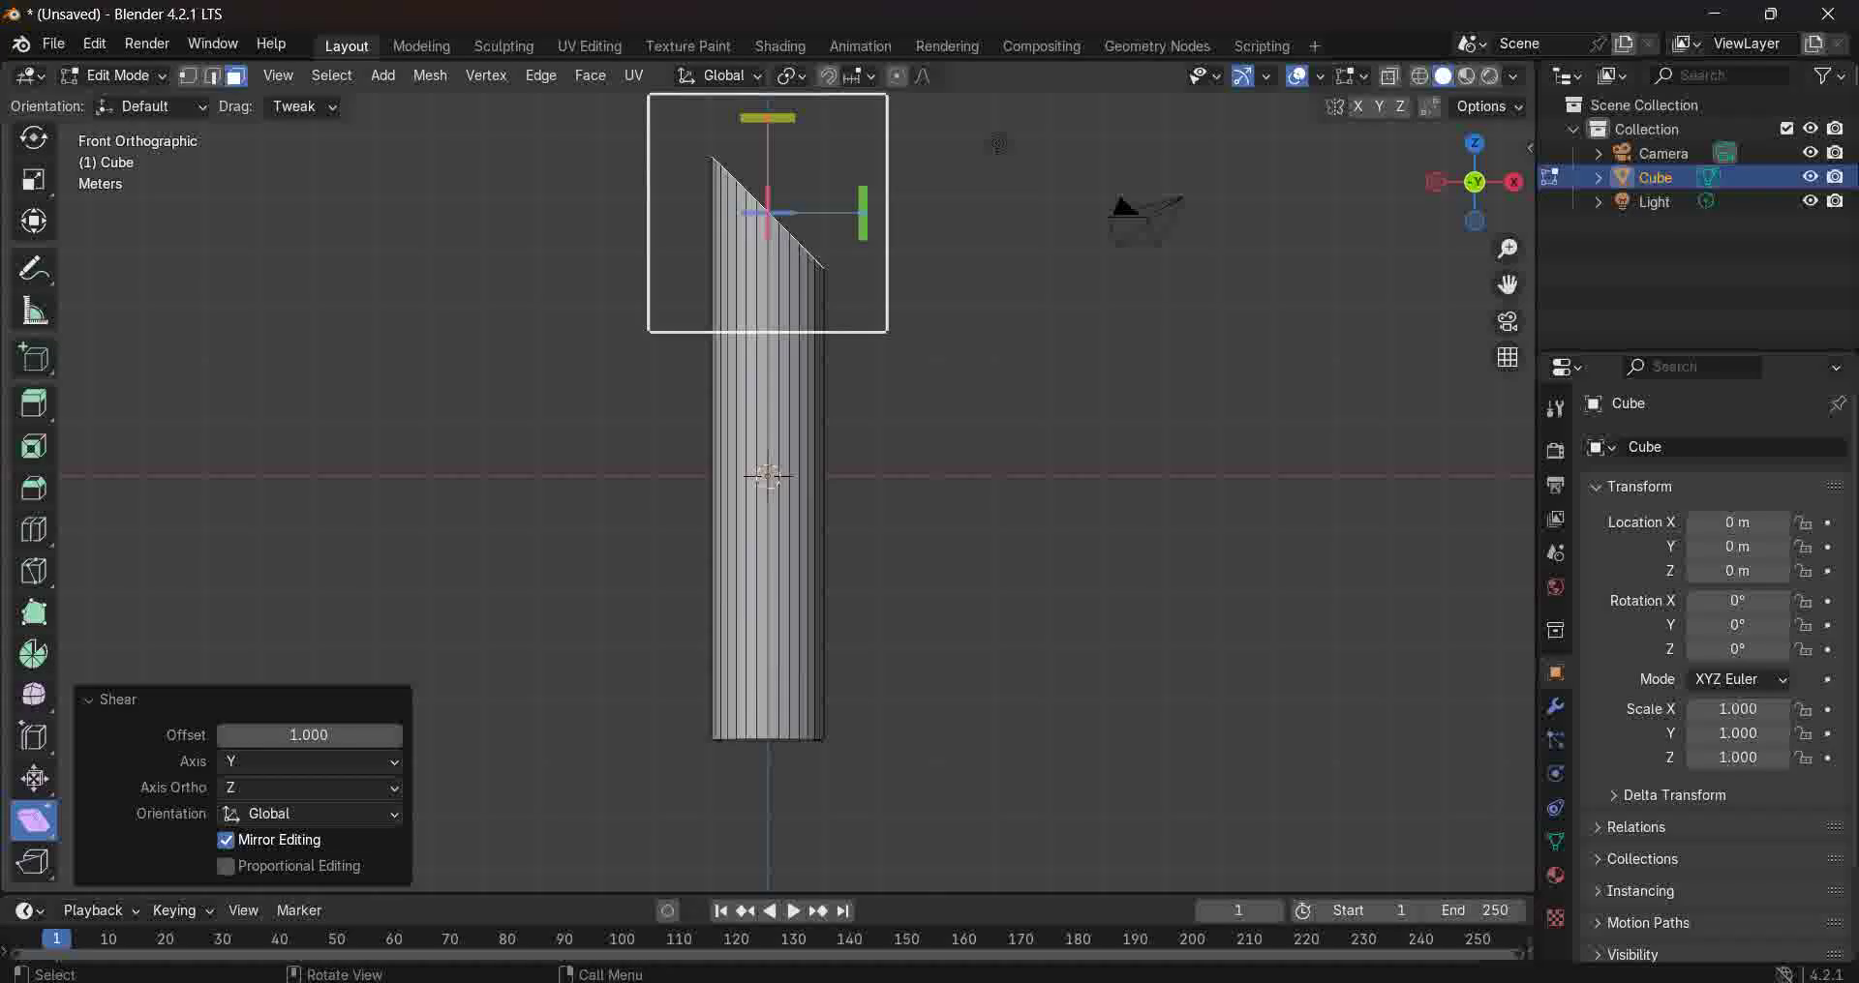
# Extrude the slanted top face about 9.01 m along the X axis.
pyautogui.press('e')
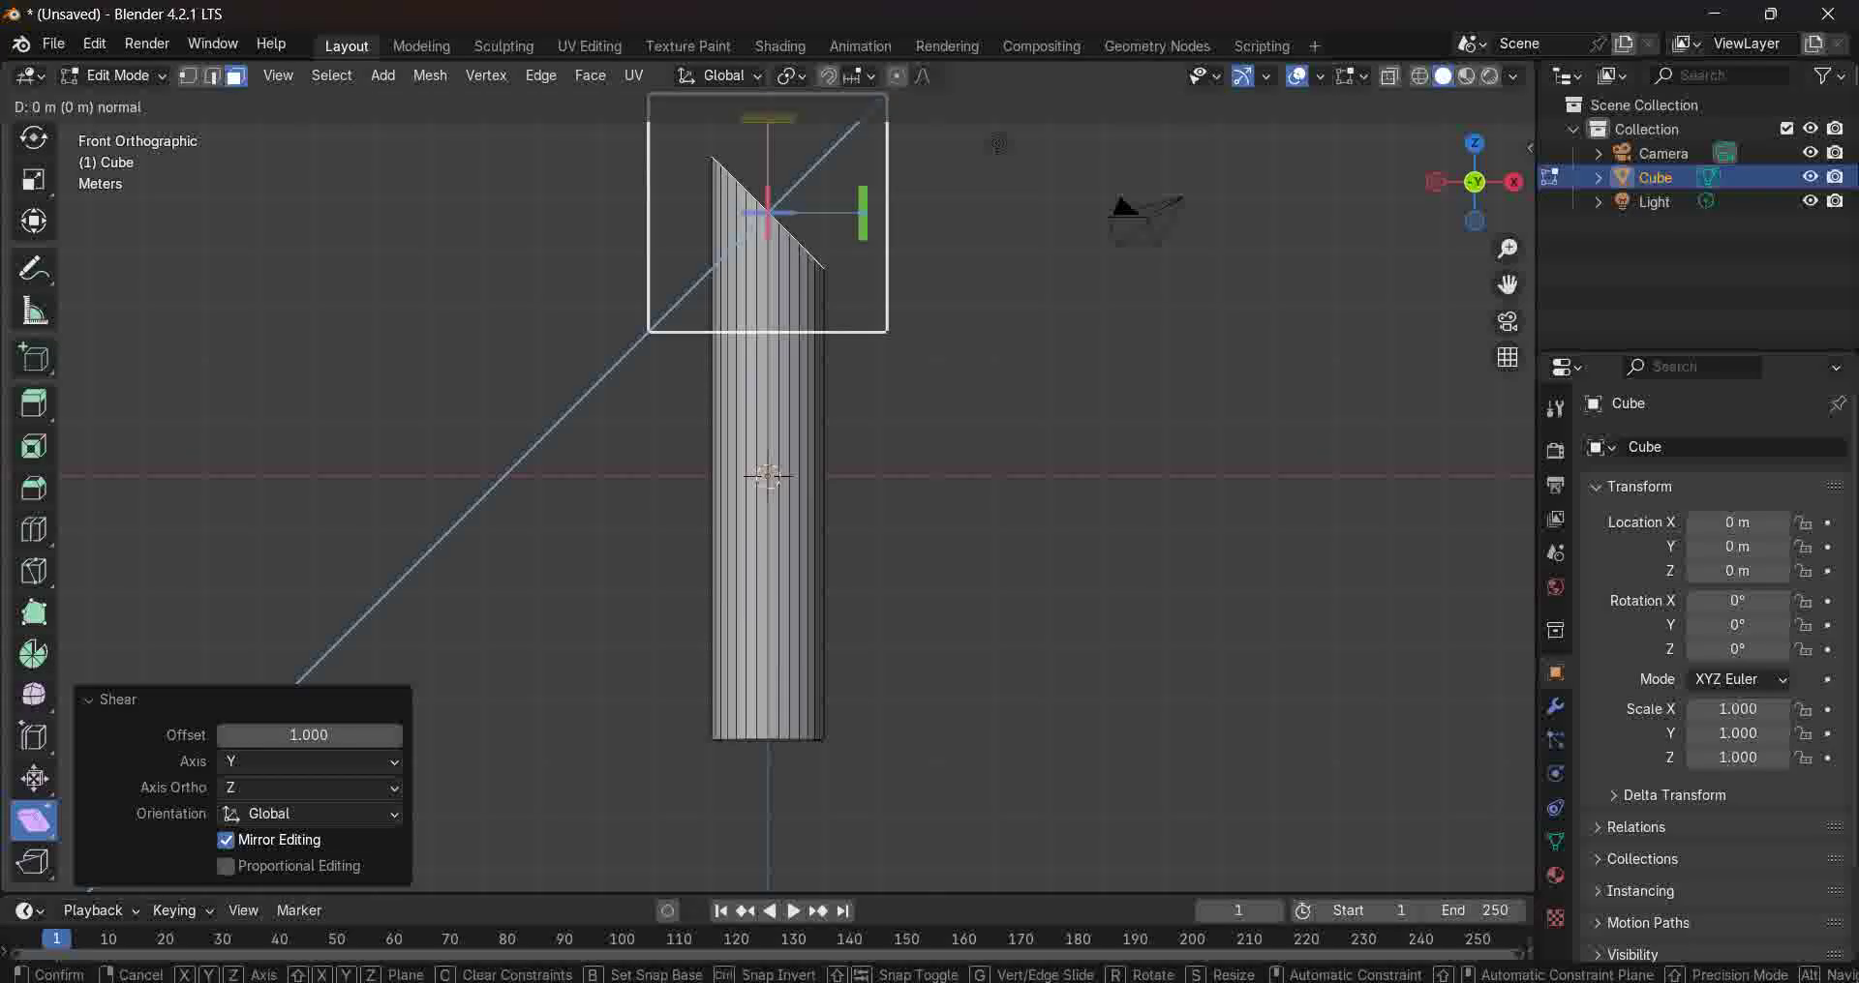
pyautogui.press('x')
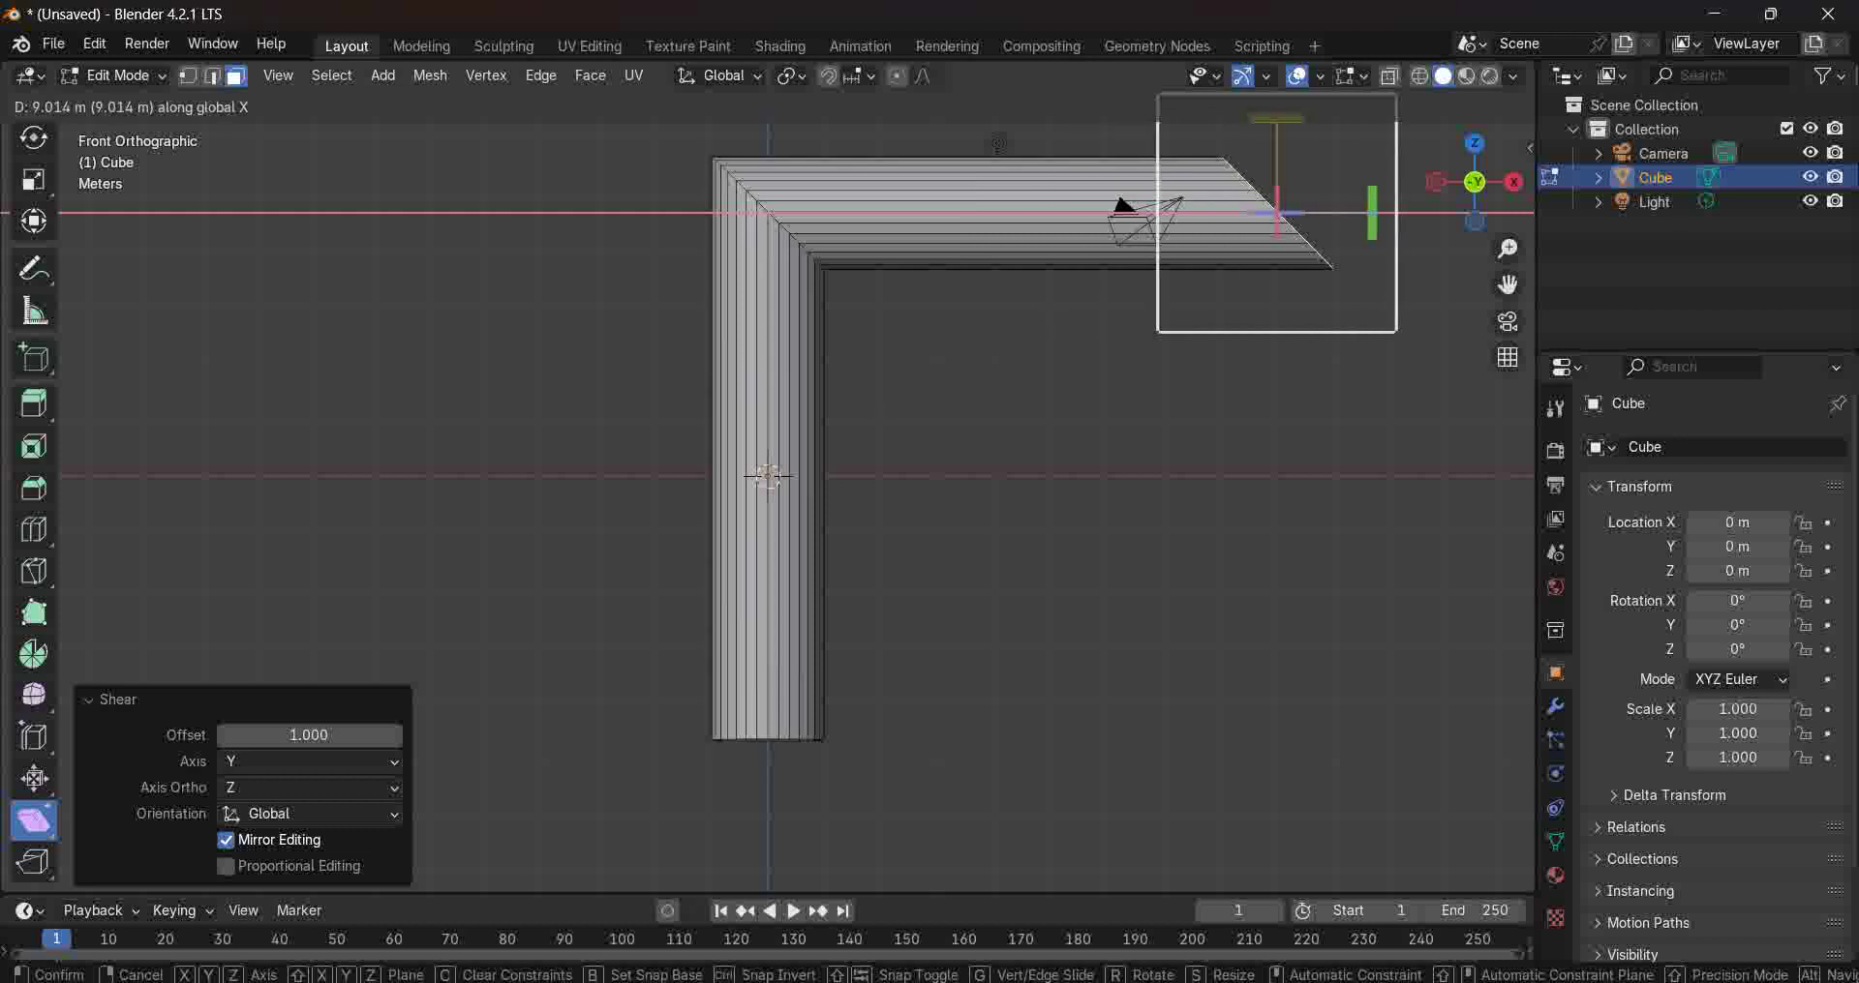
pyautogui.press('Return')
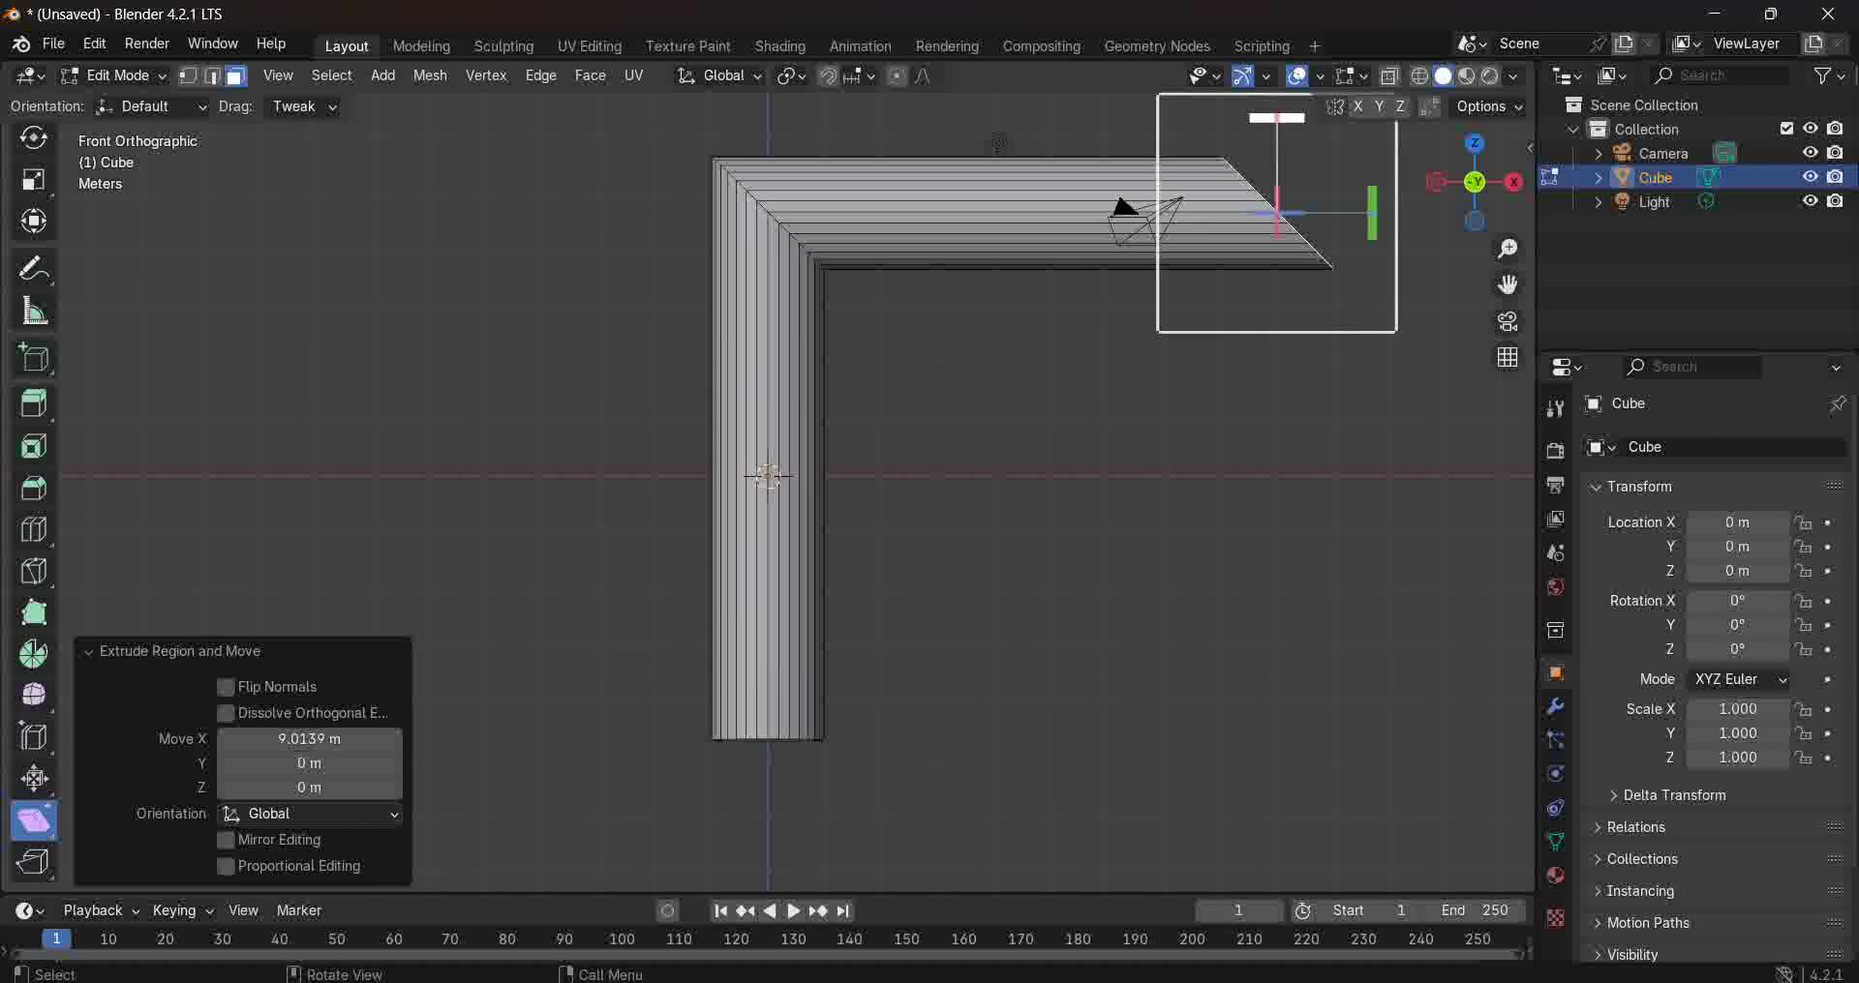
# Try shearing the horizontal arm's end face freehand with axis Y and orthogonal axis Z, undoing each attempt.
pyautogui.moveTo(1287, 118); pyautogui.dragTo(1278, 211)
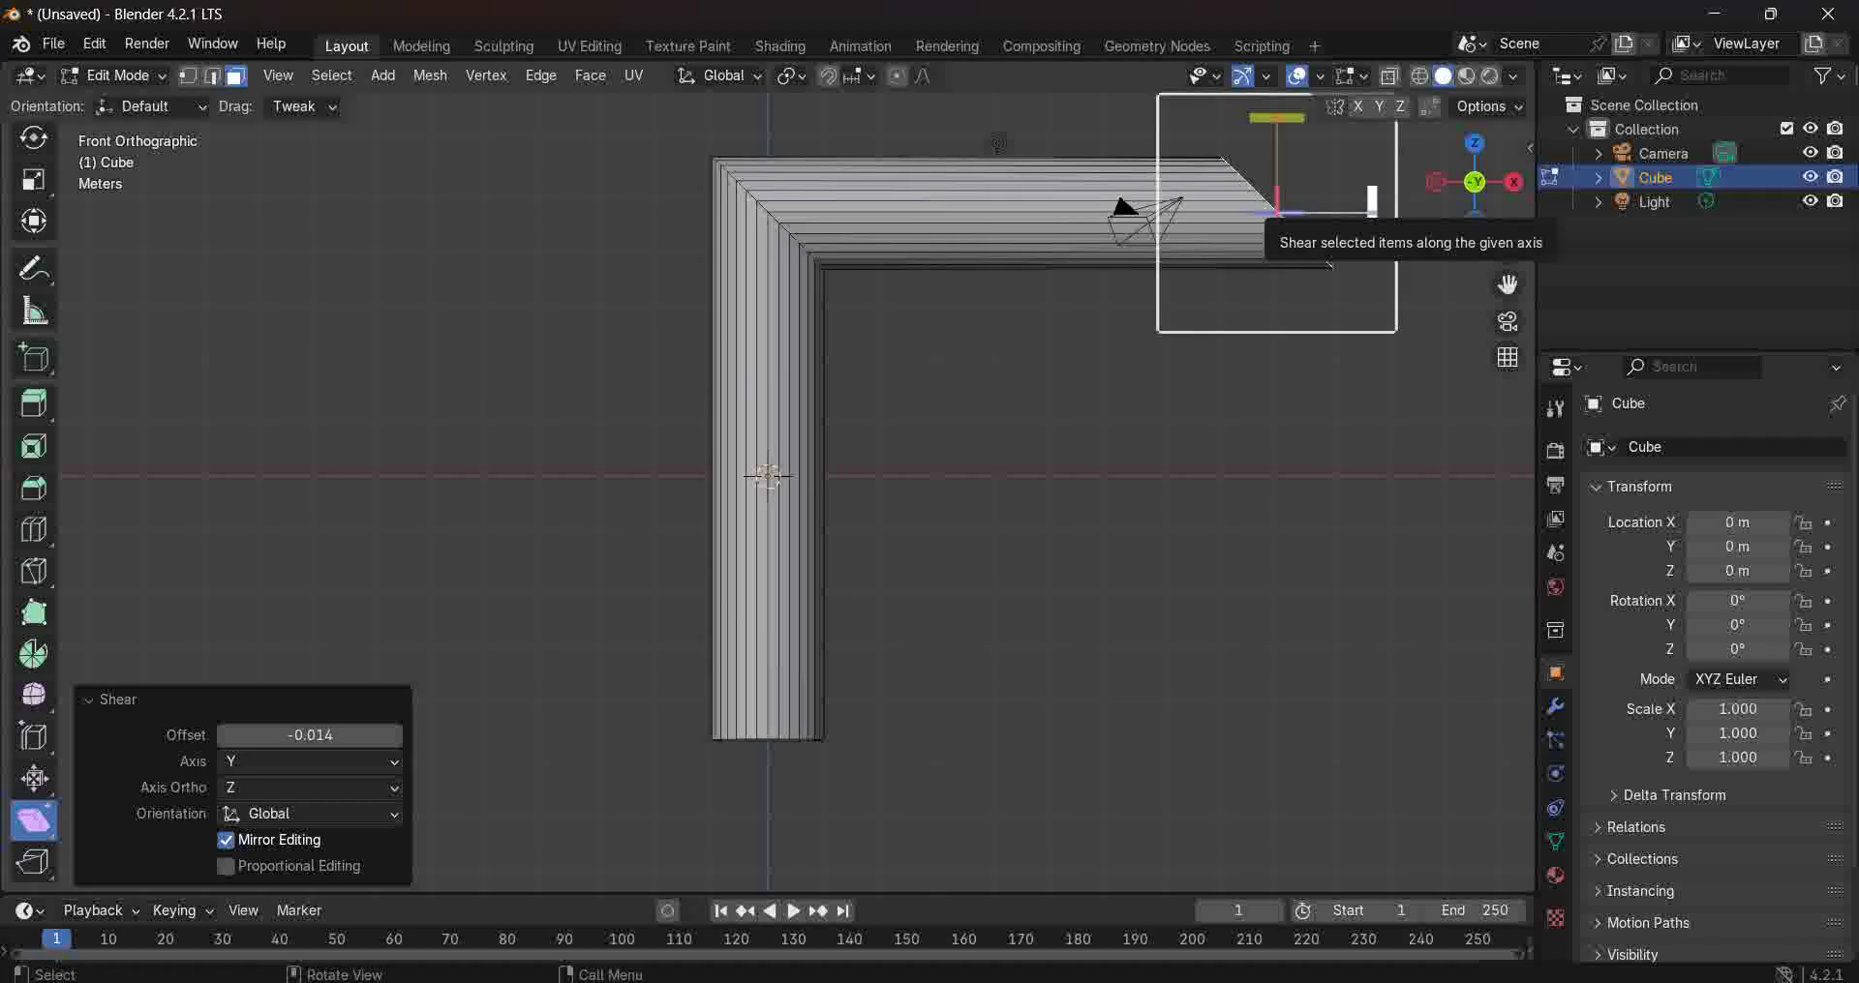
pyautogui.hotkey('ctrl', 'z')
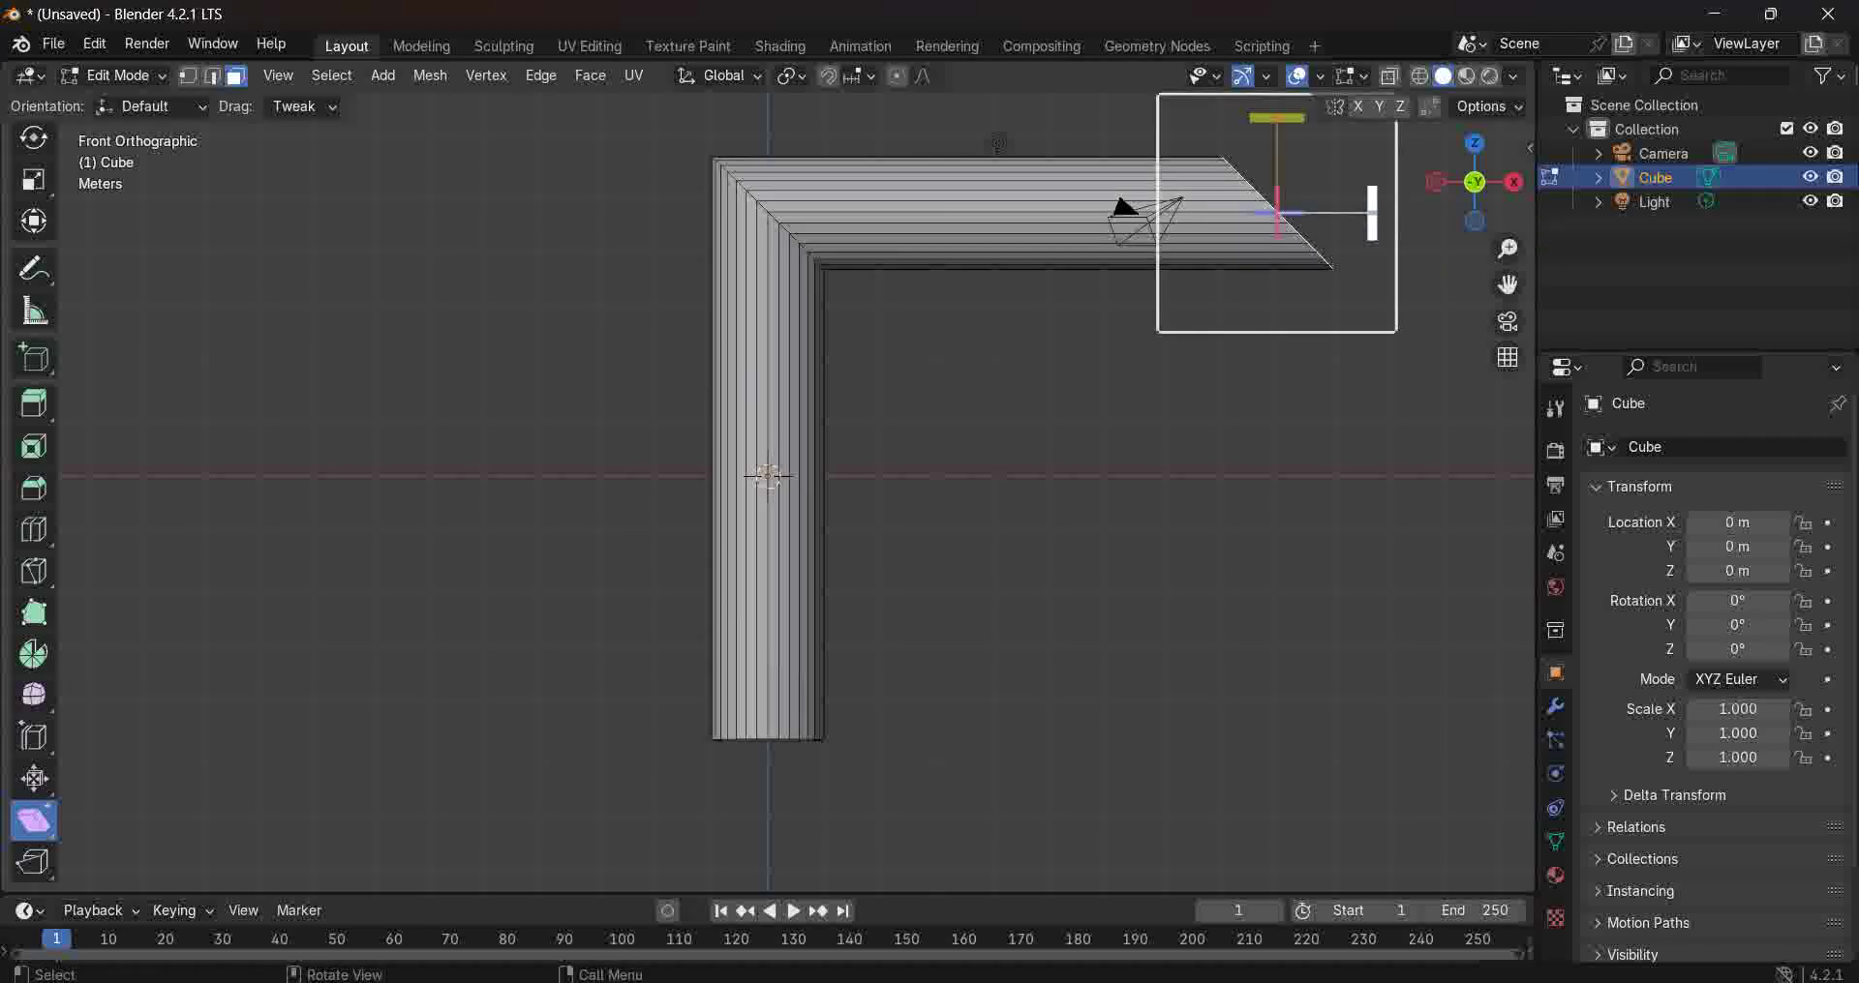
pyautogui.moveTo(1372, 194)
pyautogui.mouseDown()
pyautogui.moveTo(1379, 232)
pyautogui.moveTo(1373, 196)
pyautogui.mouseUp()
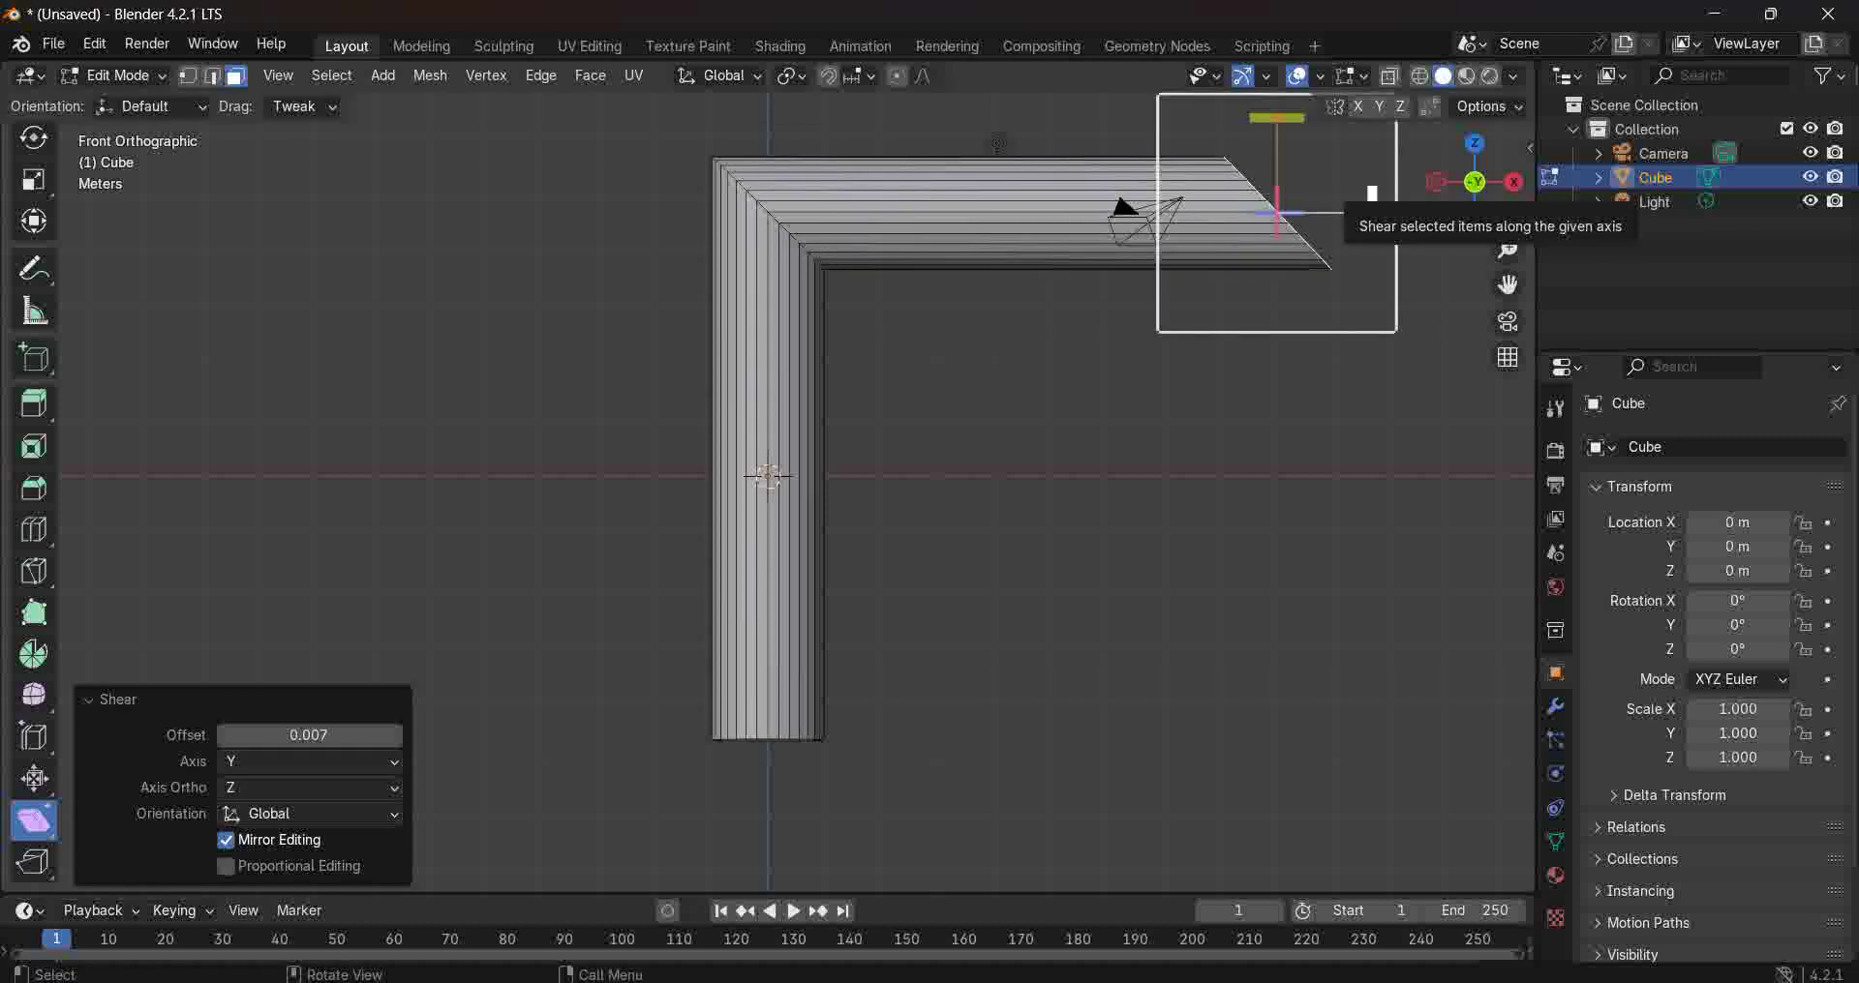
pyautogui.hotkey('ctrl', 'z')
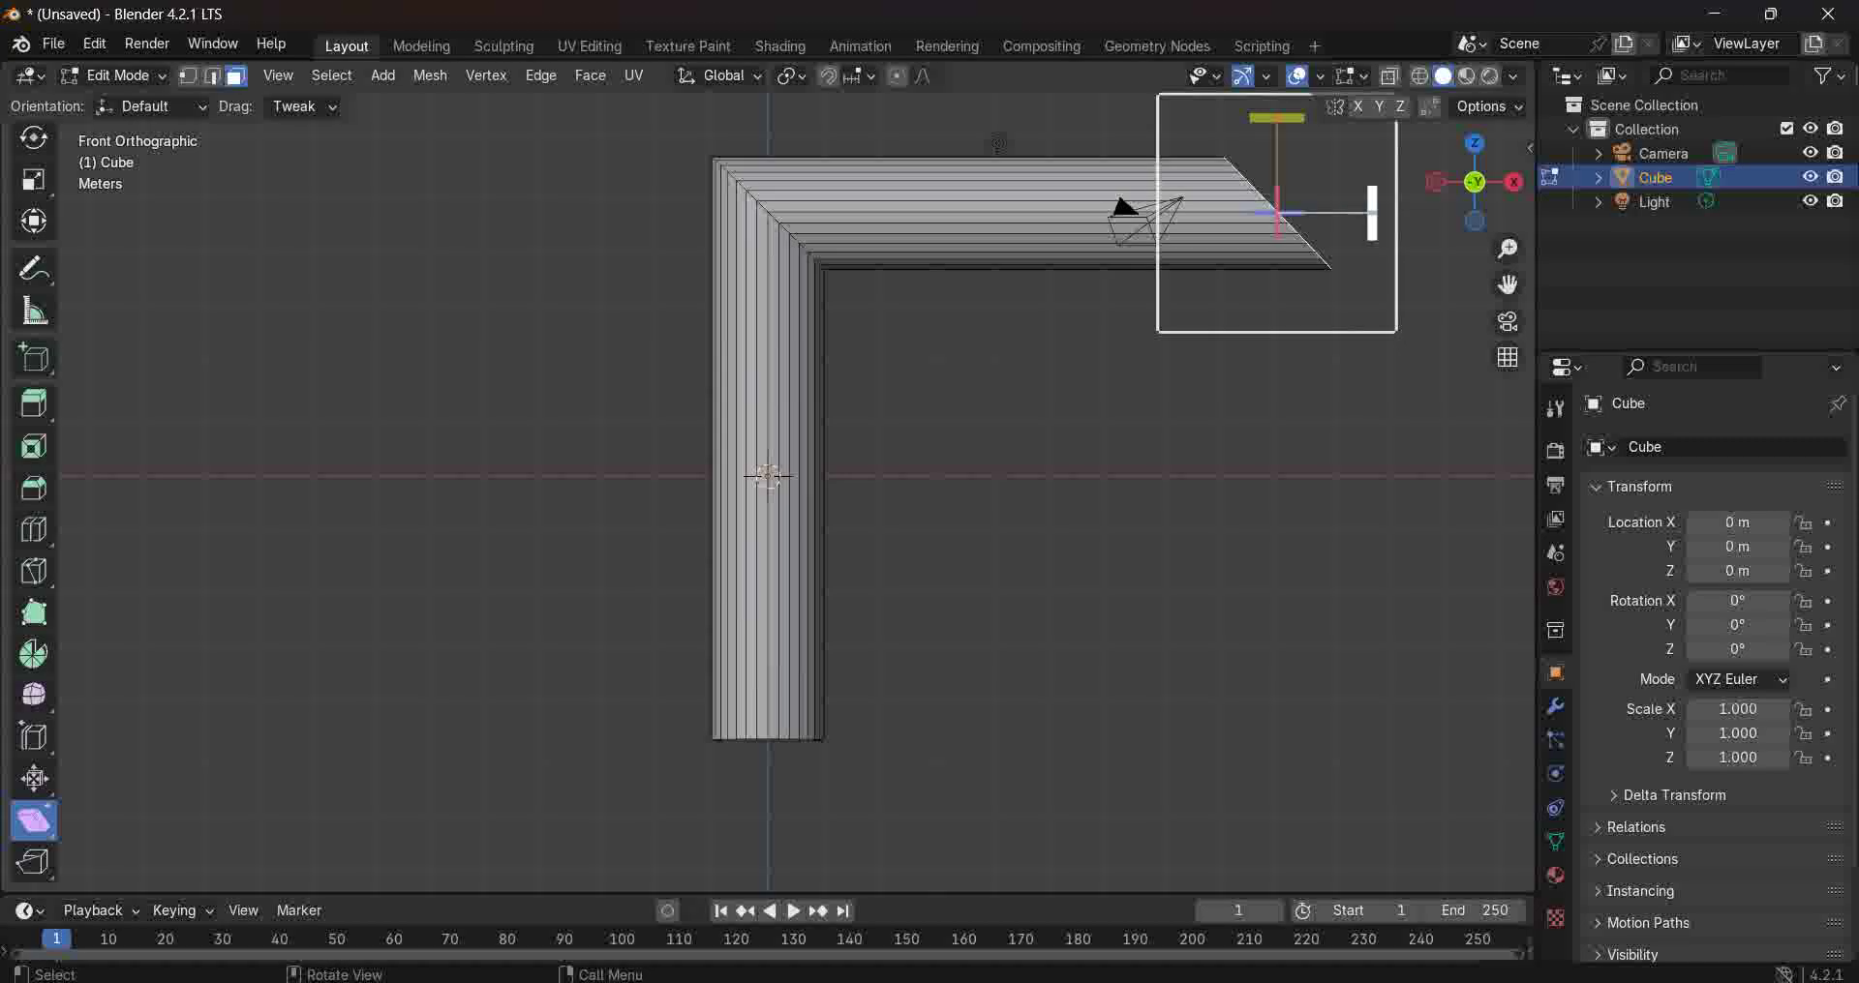
# Apply slight freehand shears to the horizontal arm's end face from a perspective view and return to the front orthographic view.
pyautogui.moveTo(1372, 218); pyautogui.dragTo(1322, 223)
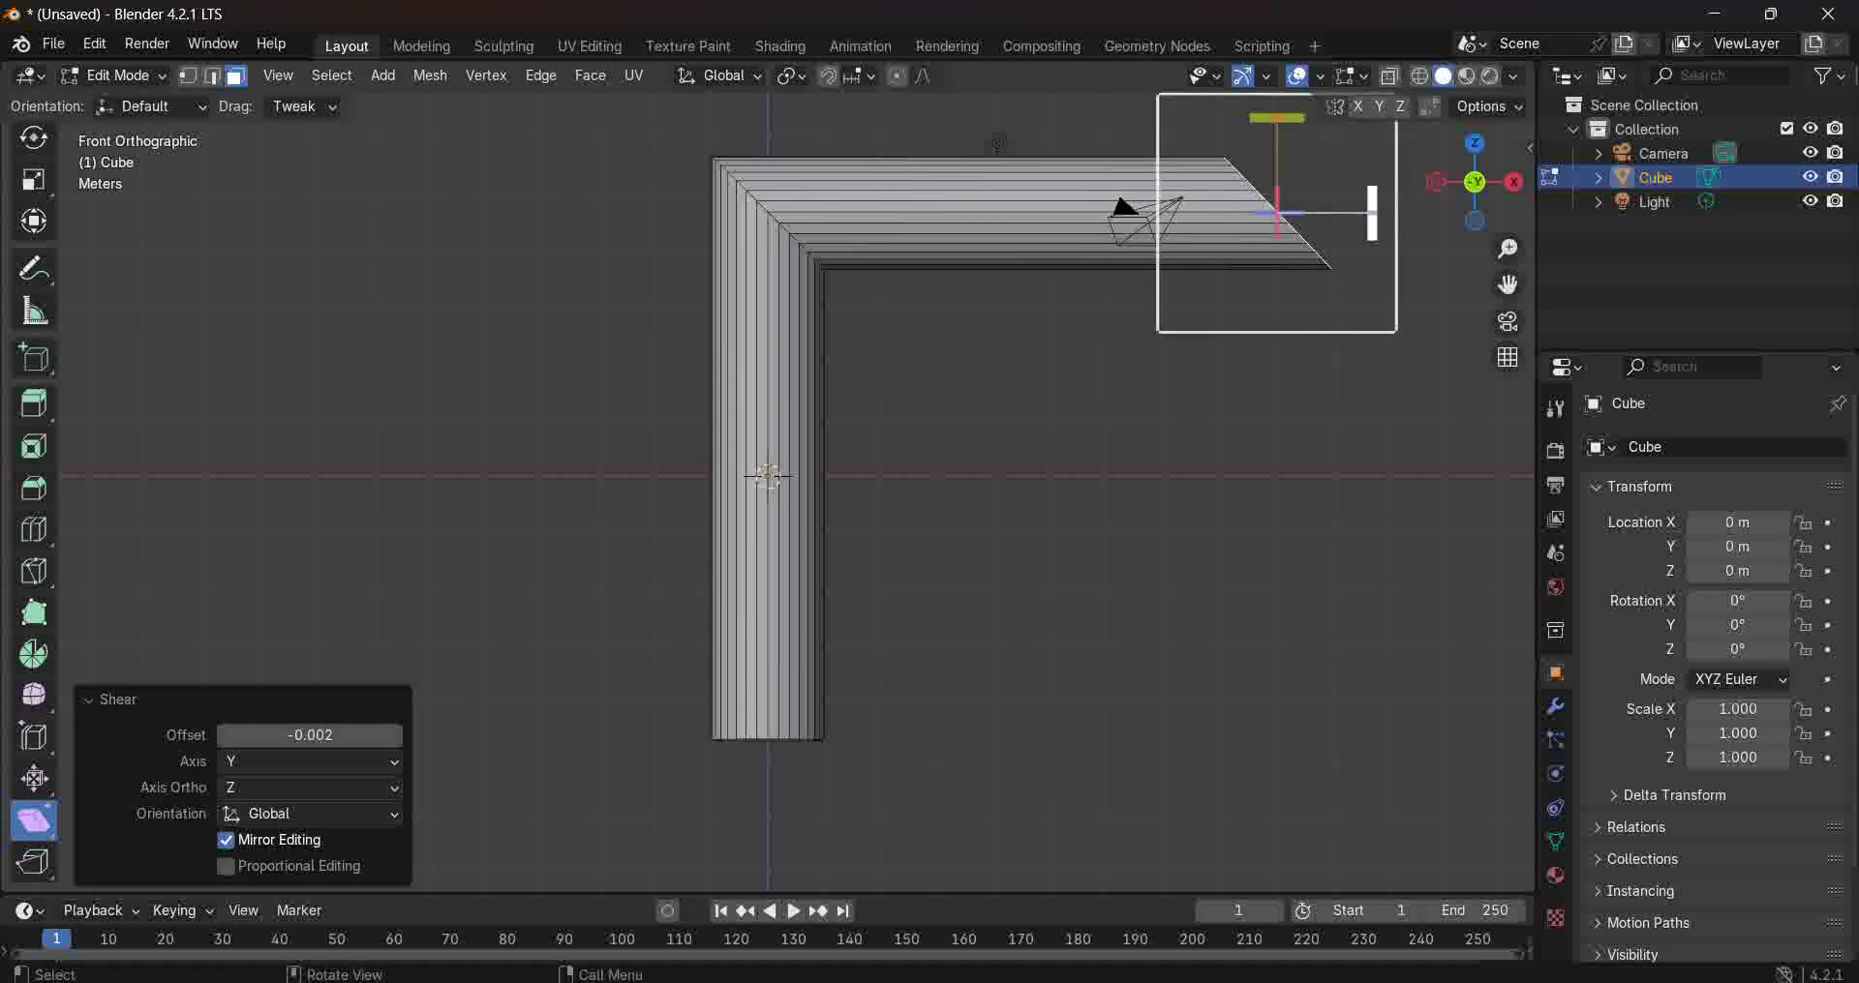
pyautogui.moveTo(1369, 229); pyautogui.dragTo(1304, 238, button='middle')
pyautogui.moveTo(1215, 174); pyautogui.dragTo(1228, 352, button='middle')
pyautogui.scroll(-5, 904, 440)
pyautogui.moveTo(1113, 387); pyautogui.dragTo(1089, 302, button='middle')
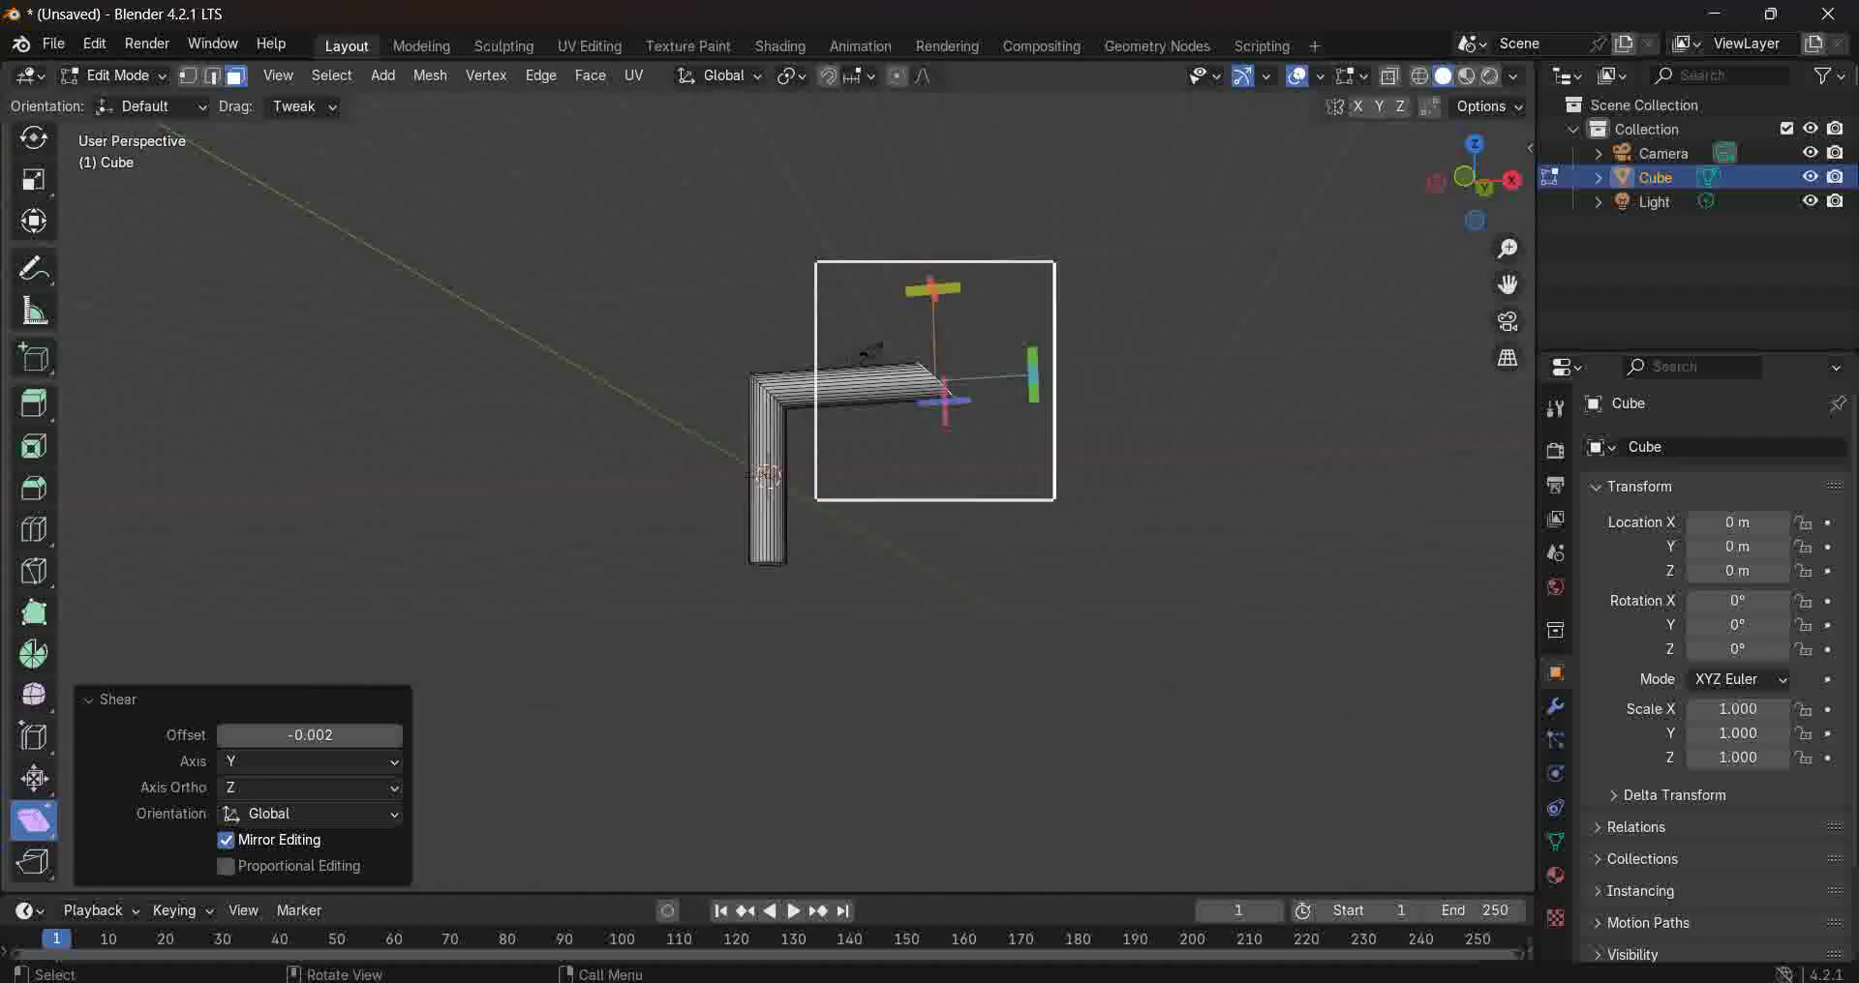
pyautogui.moveTo(1028, 387); pyautogui.dragTo(905, 431)
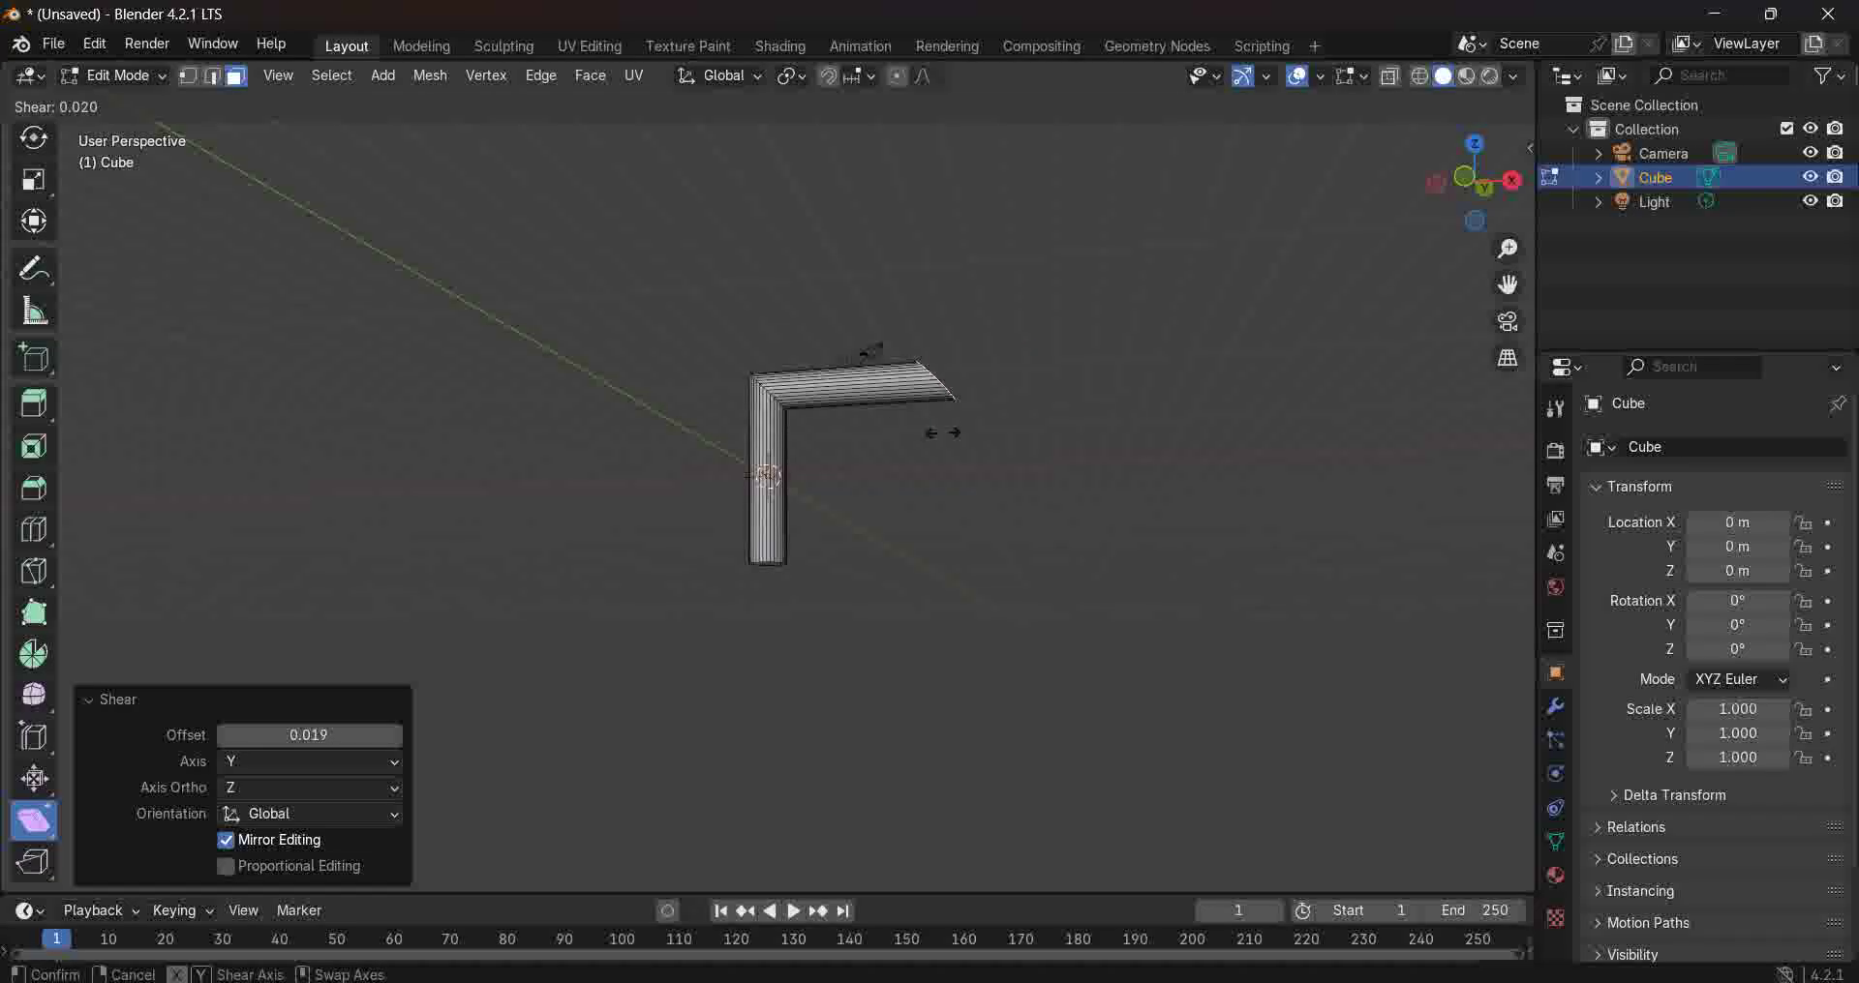
pyautogui.press('KP_1')
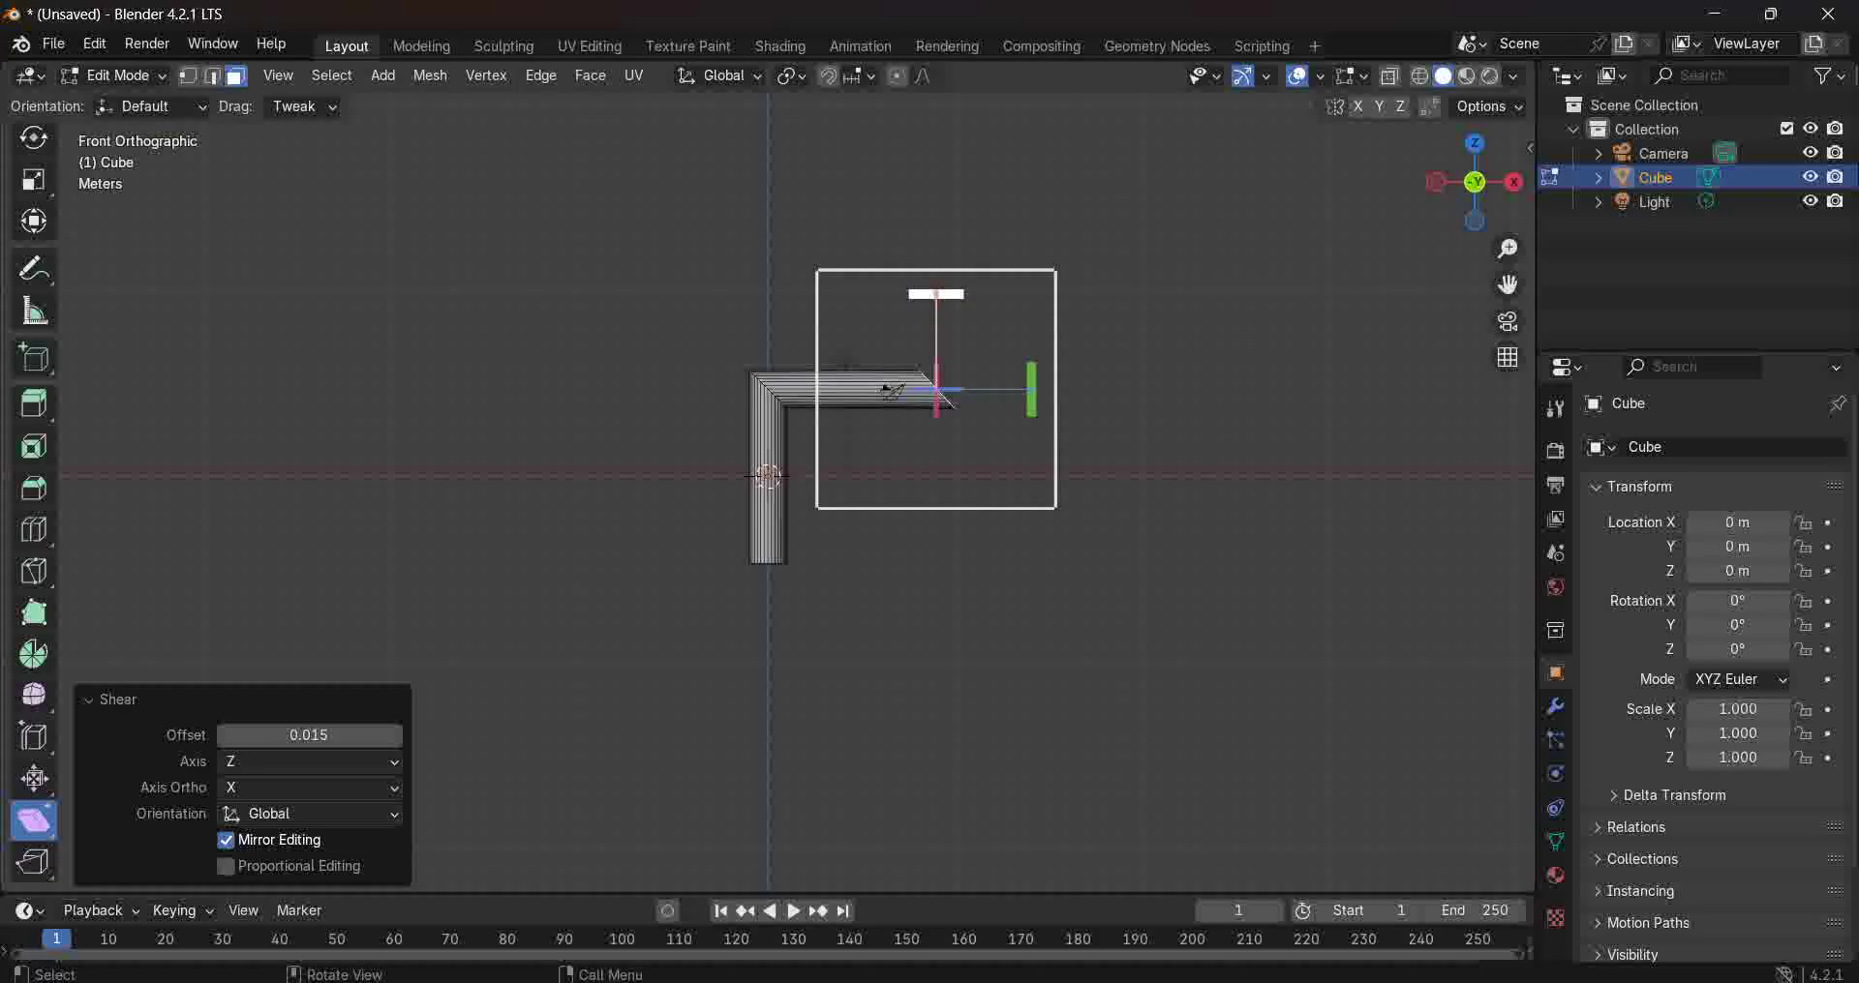
# Shear the horizontal arm's end face with axis Y and orthogonal axis X, trying offsets -1 and 1 before setting it to 2.
pyautogui.moveTo(935, 293); pyautogui.dragTo(989, 470)
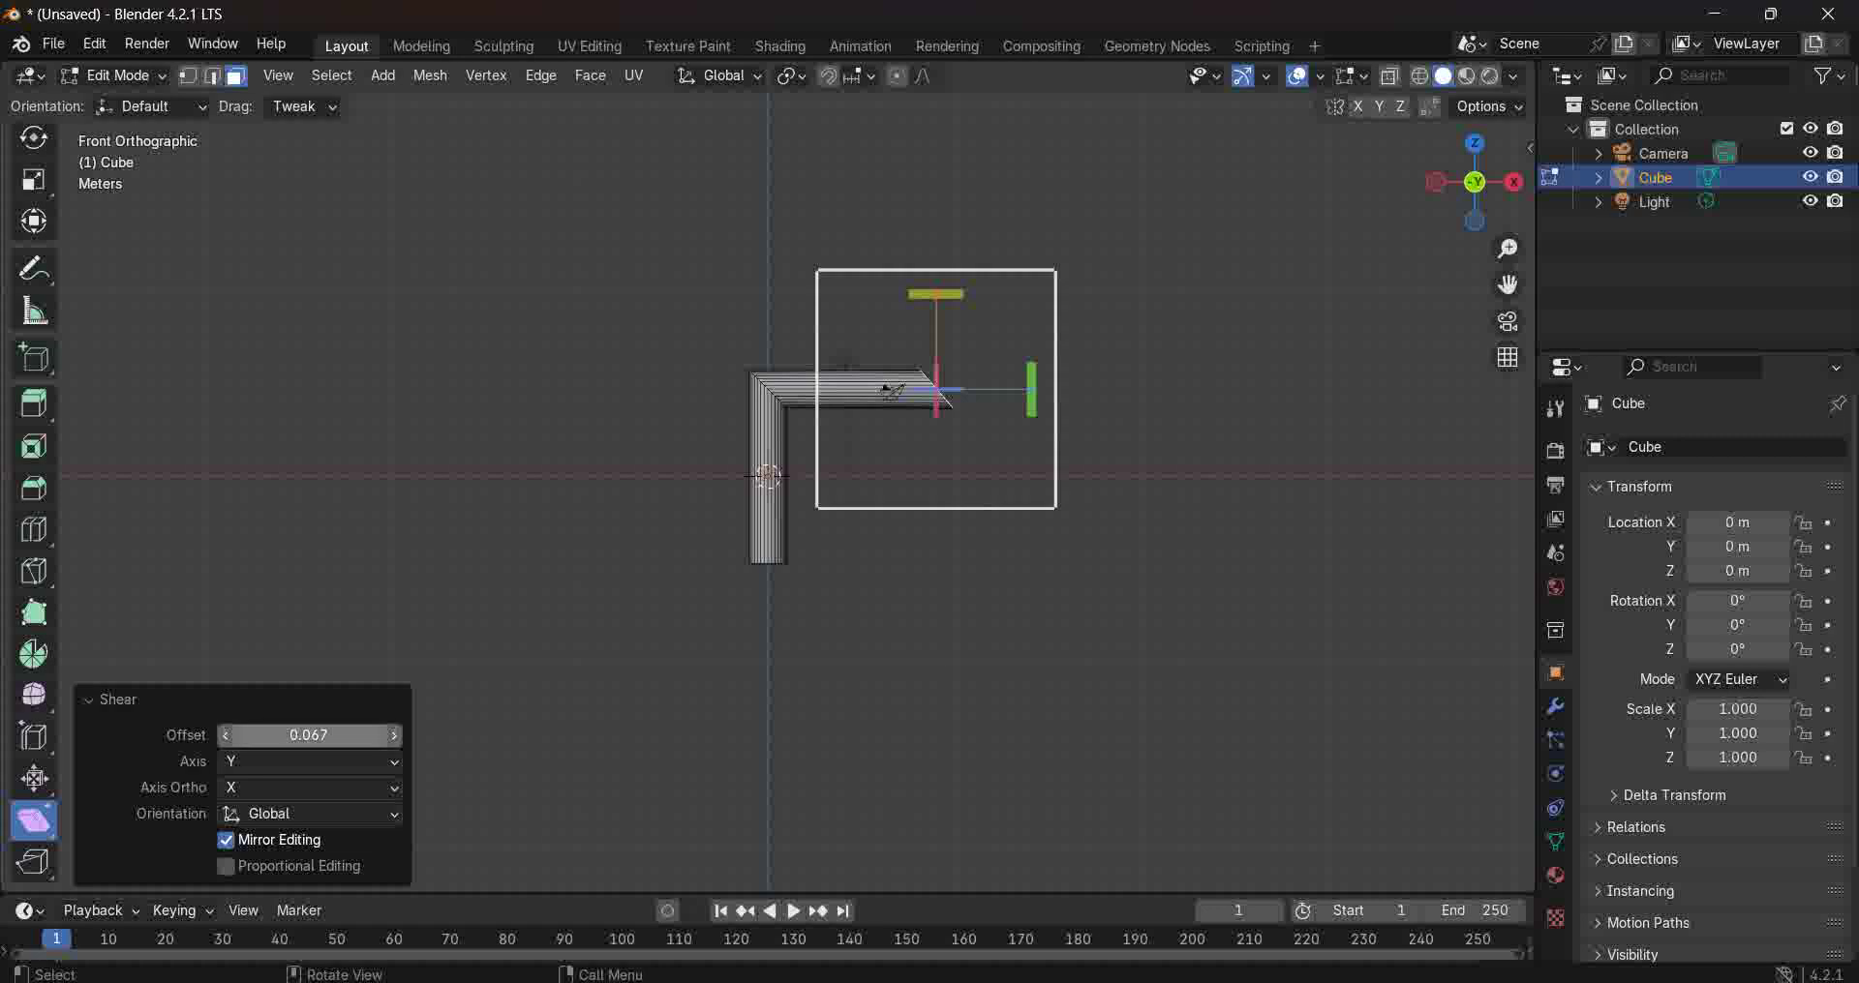
pyautogui.click(290, 735)
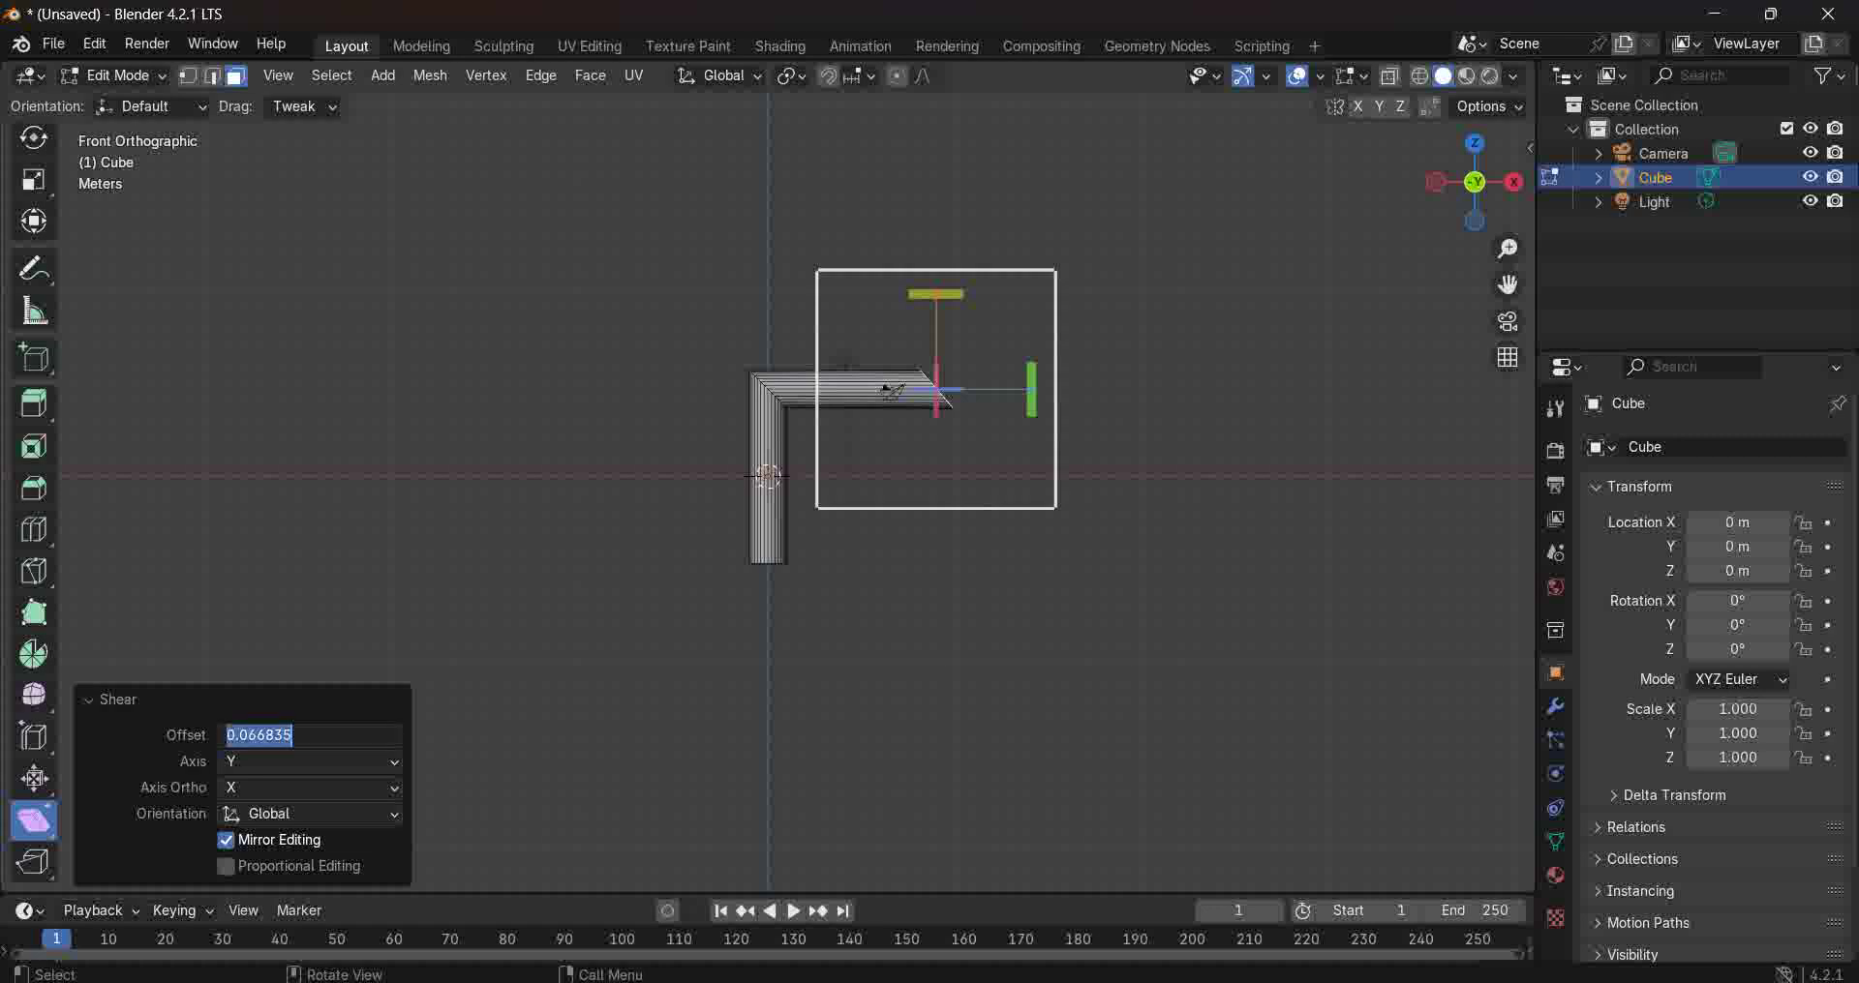
pyautogui.write('-1')
pyautogui.press('Return')
pyautogui.click(291, 735)
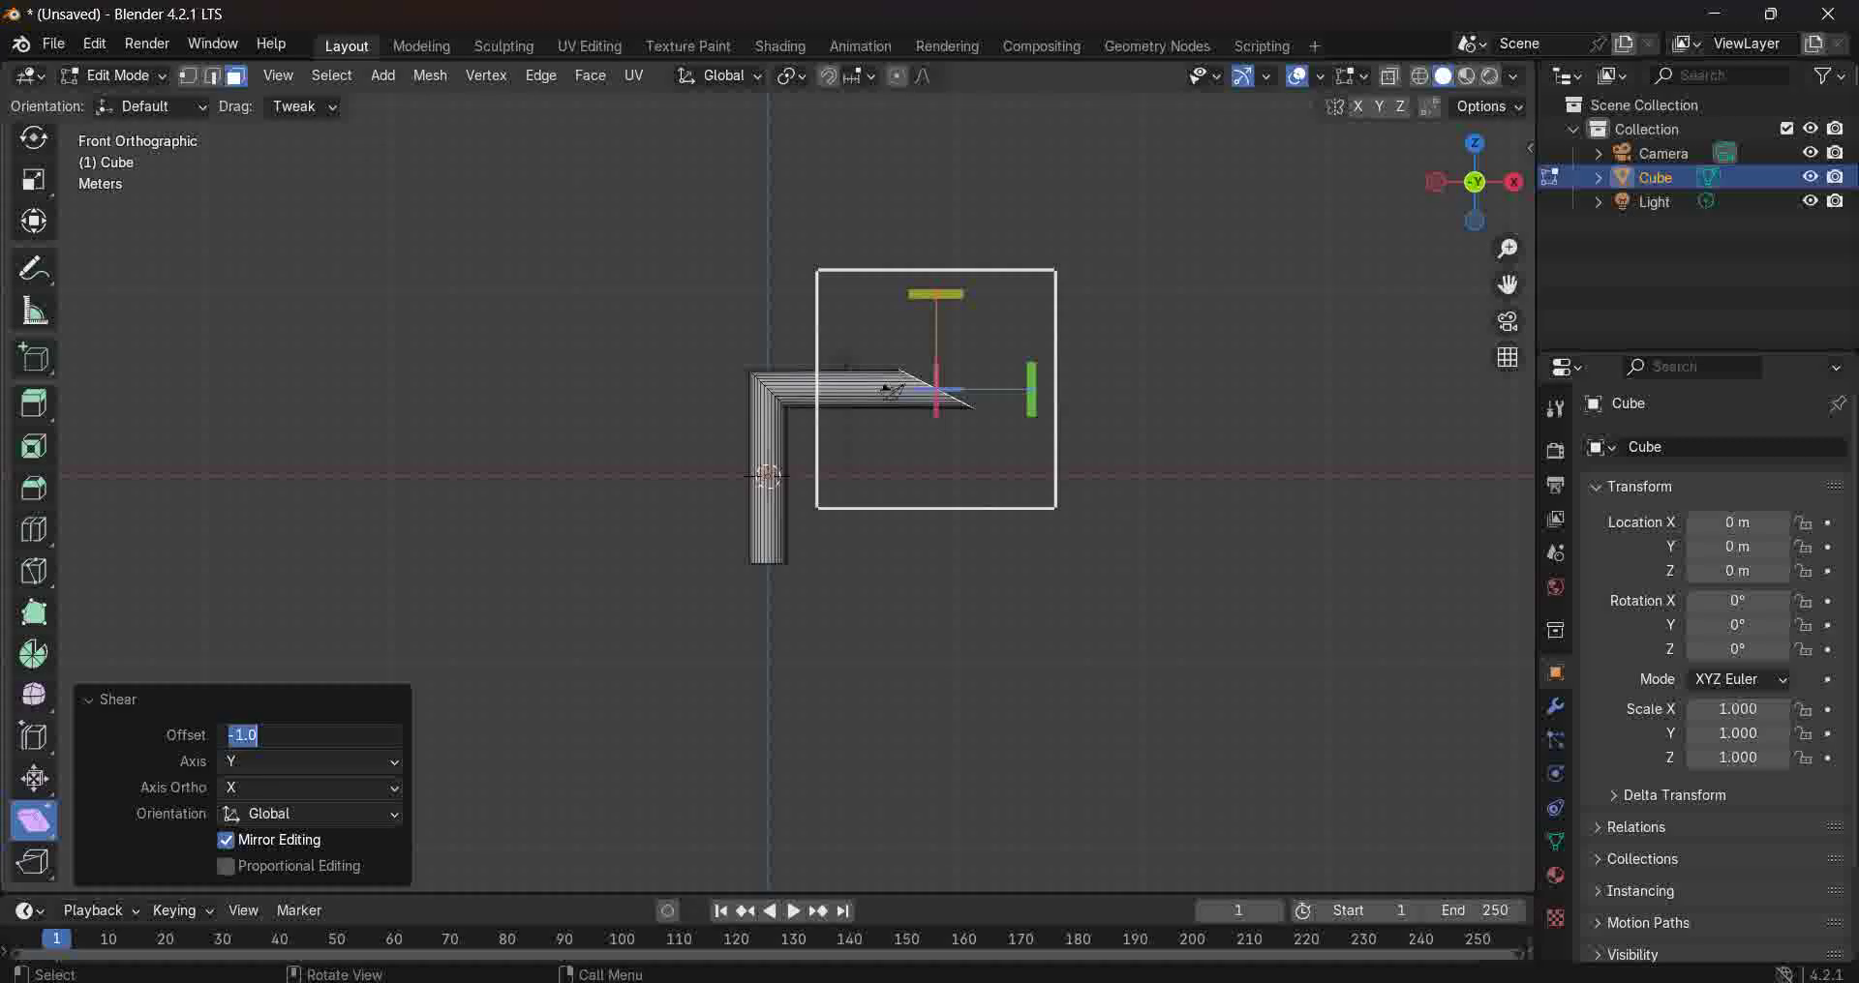
pyautogui.write('1')
pyautogui.press('Return')
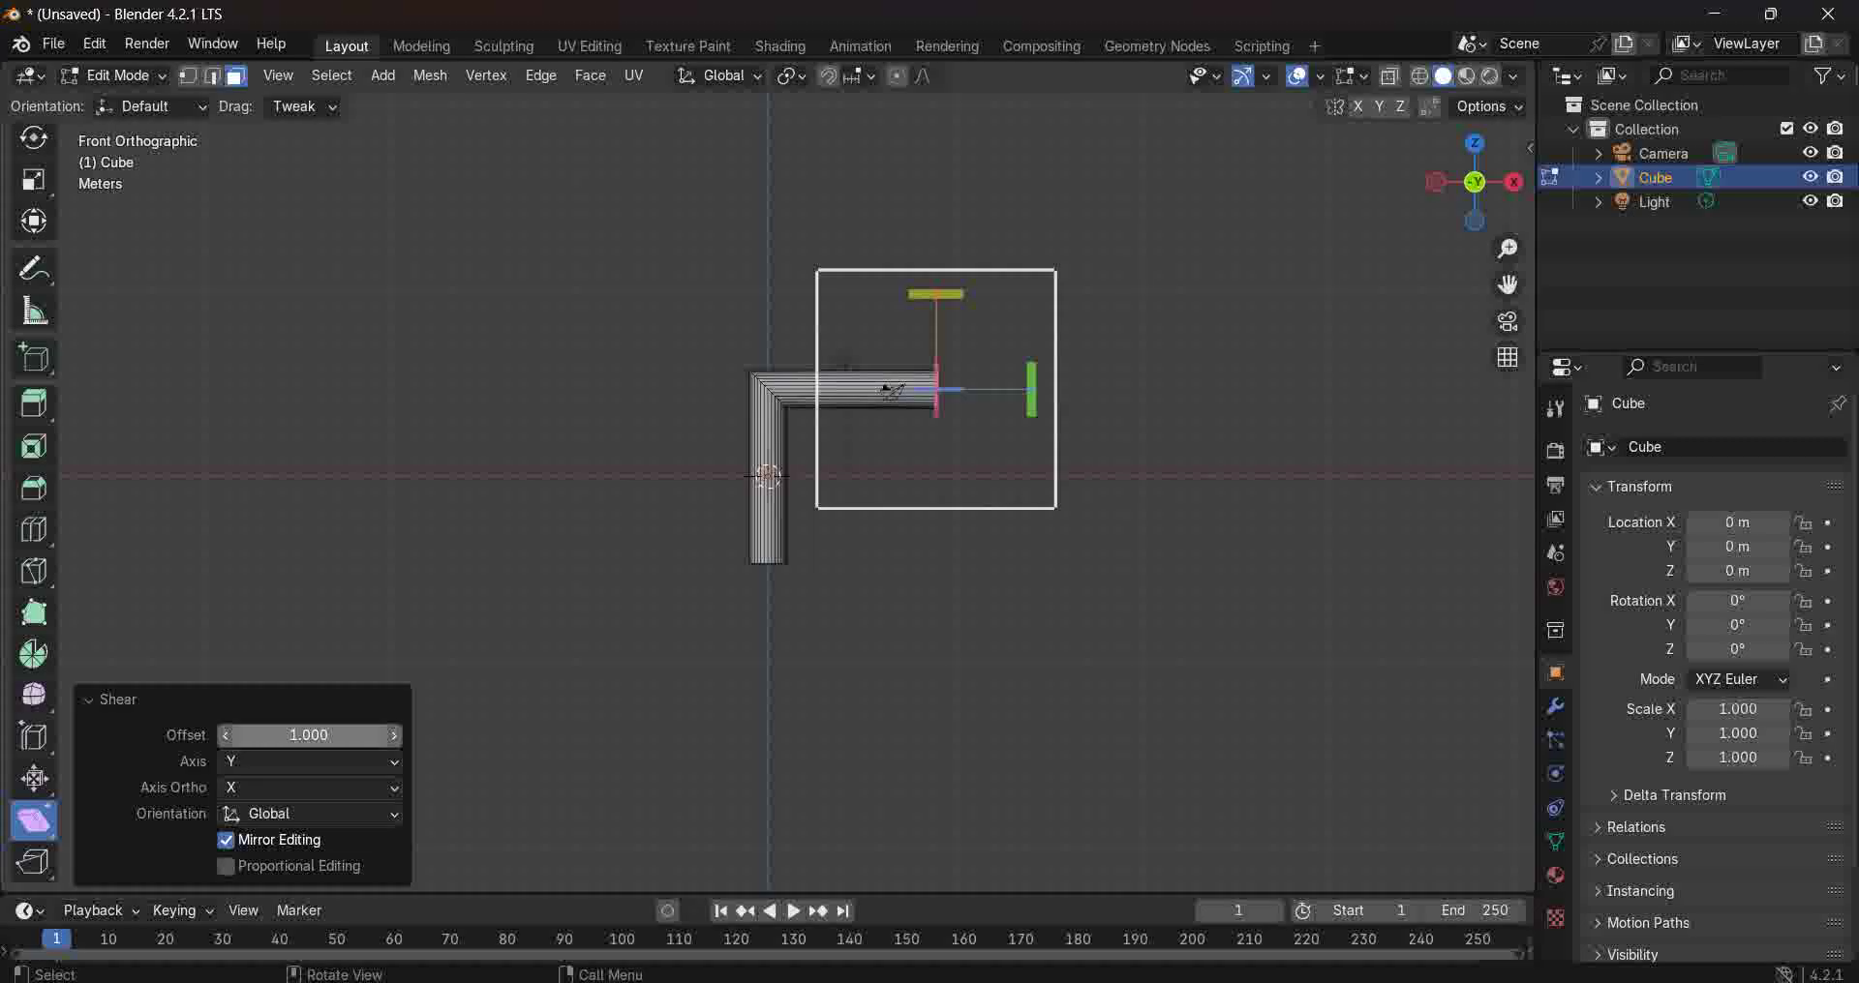
pyautogui.click(309, 735)
pyautogui.write('2')
pyautogui.press('Return')
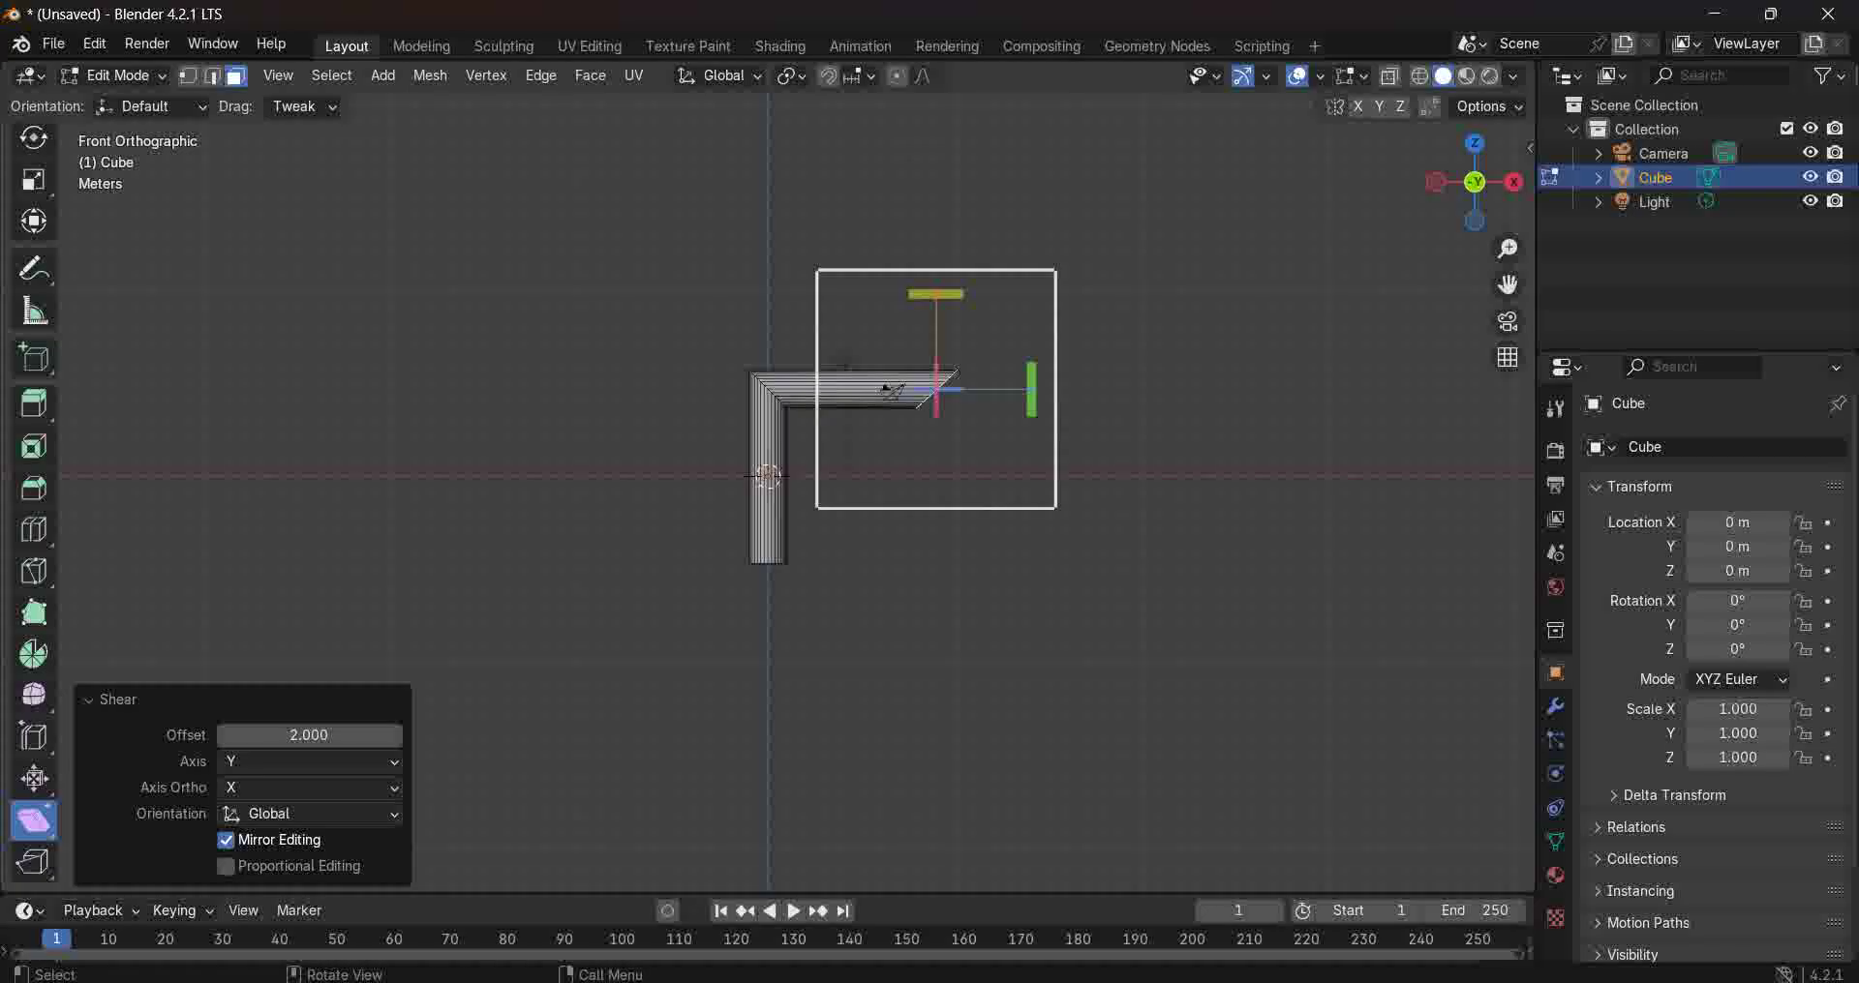
# Extrude the slanted end face about 8.23 m downward along the Z axis to form the second vertical leg.
pyautogui.press('e')
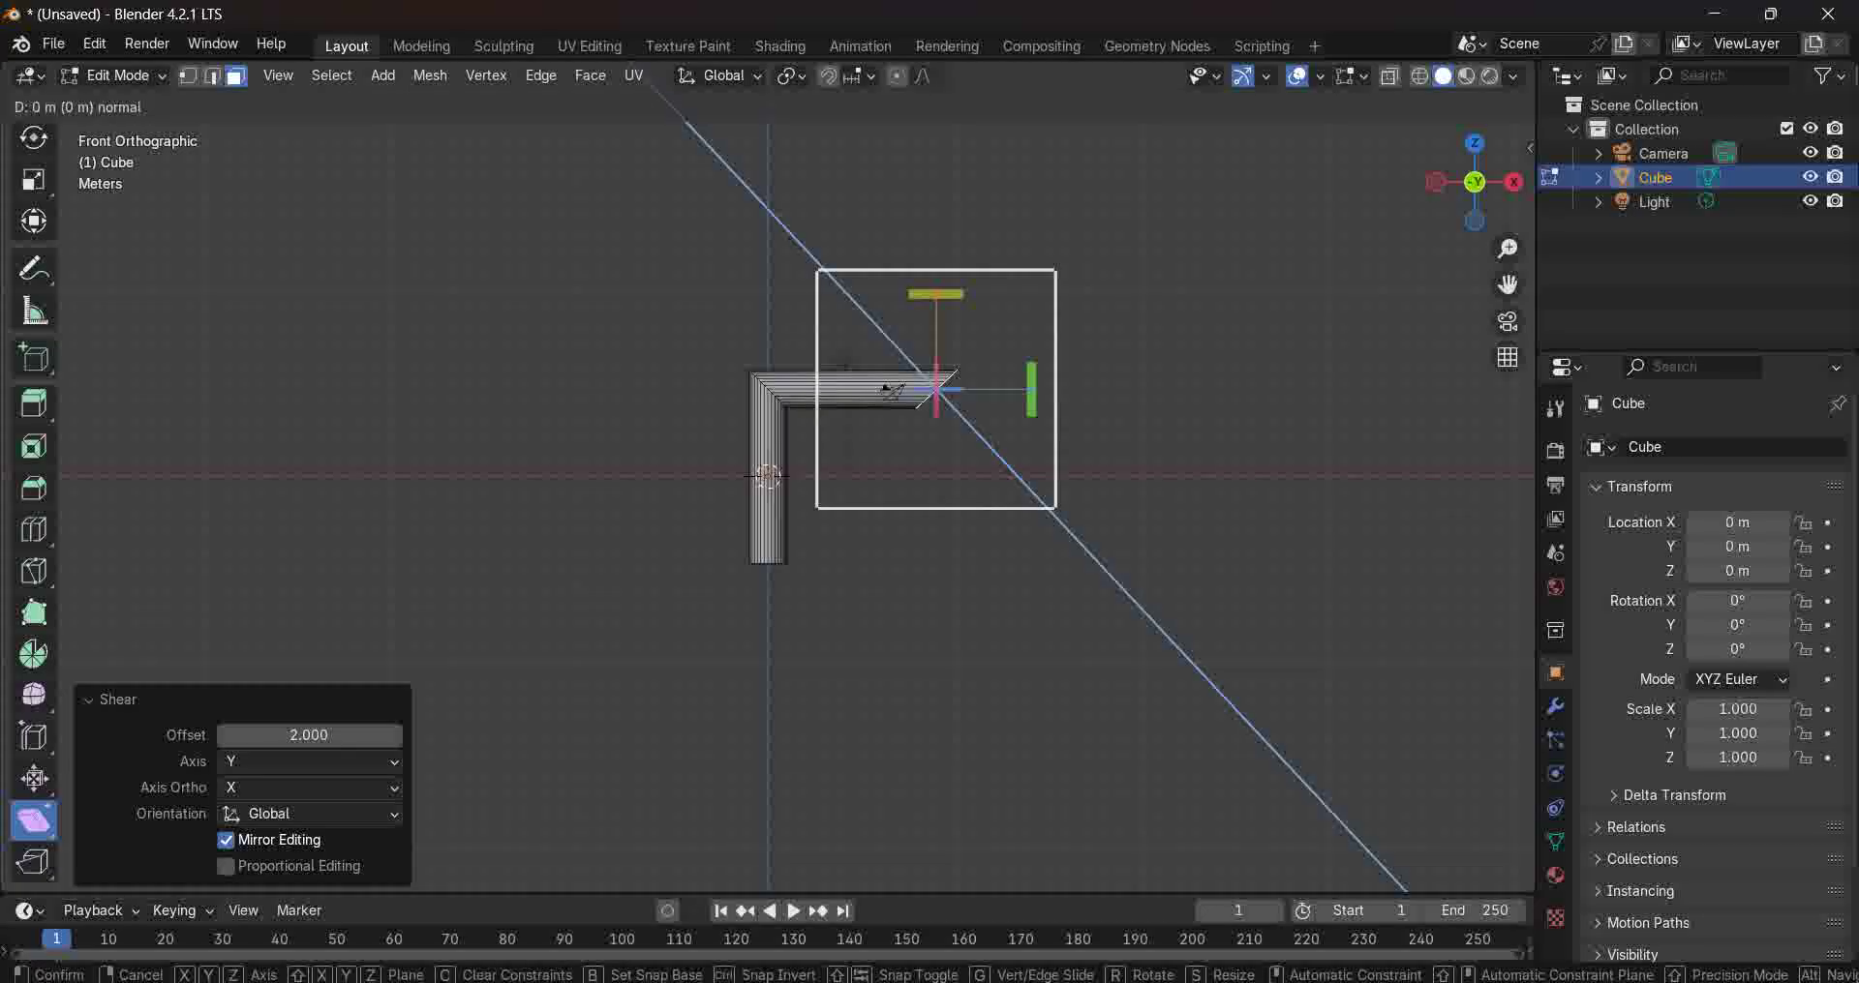
pyautogui.press('c')
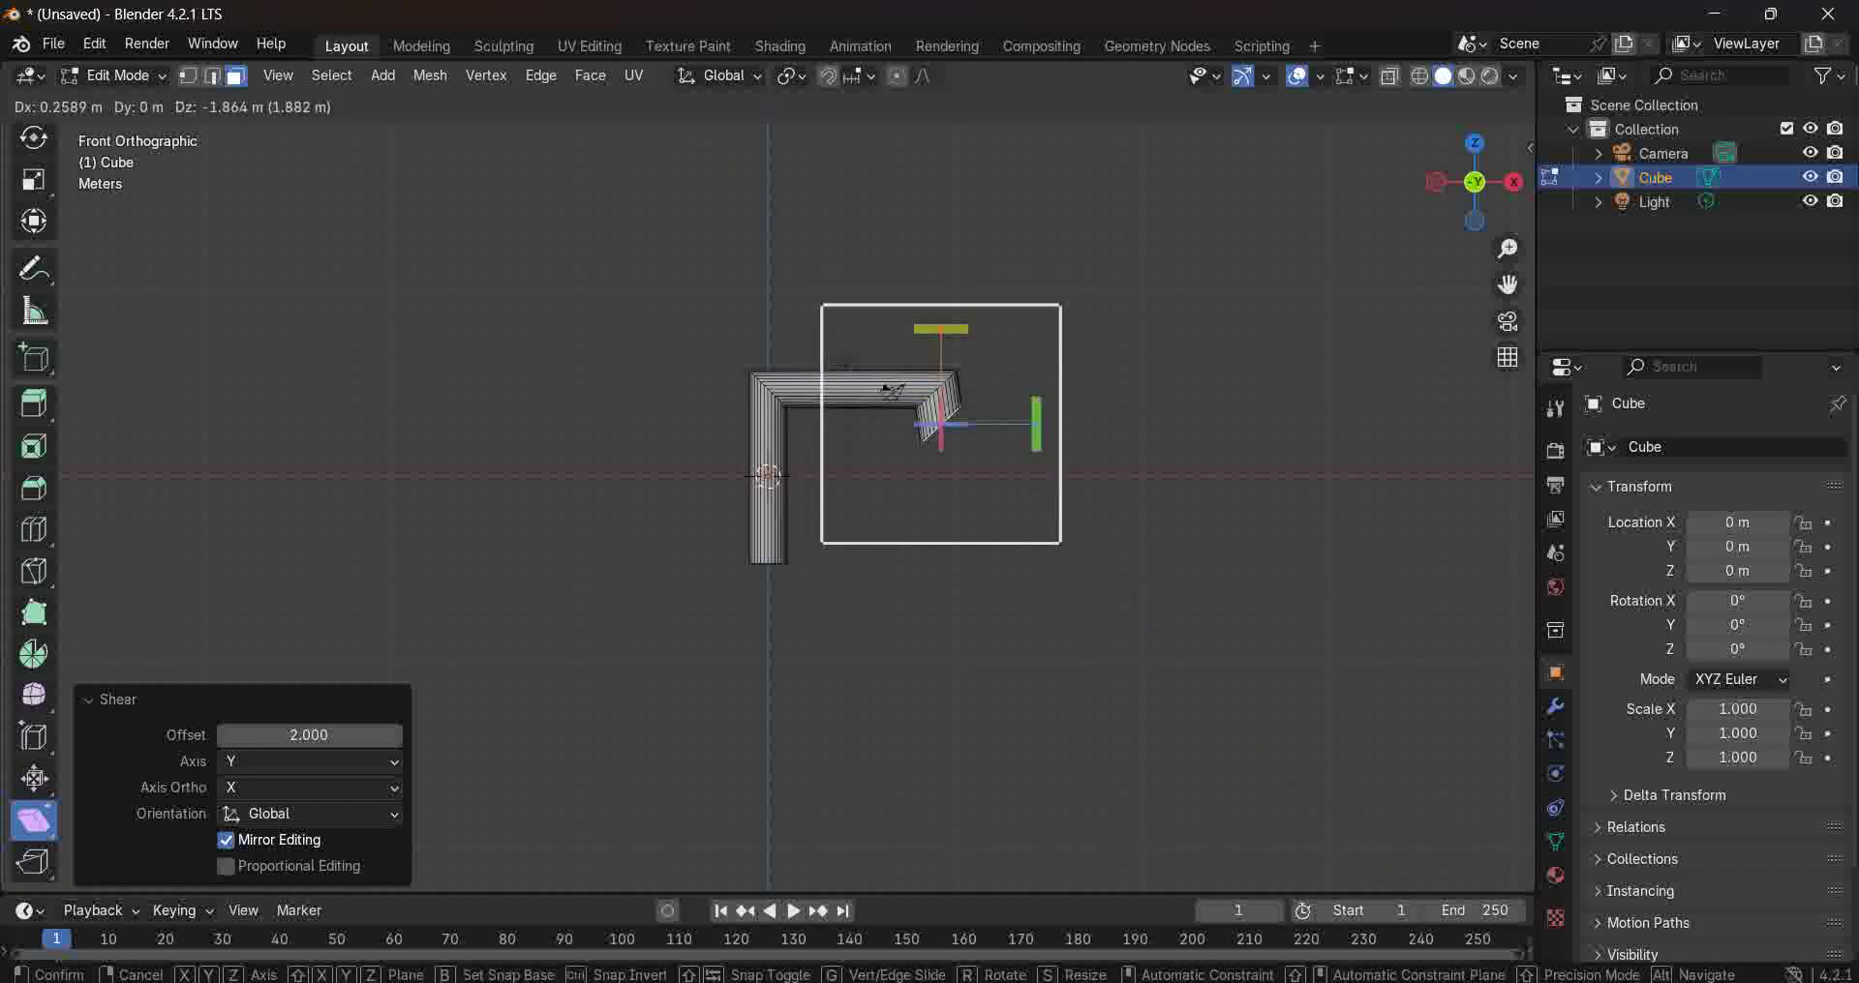
pyautogui.press('z')
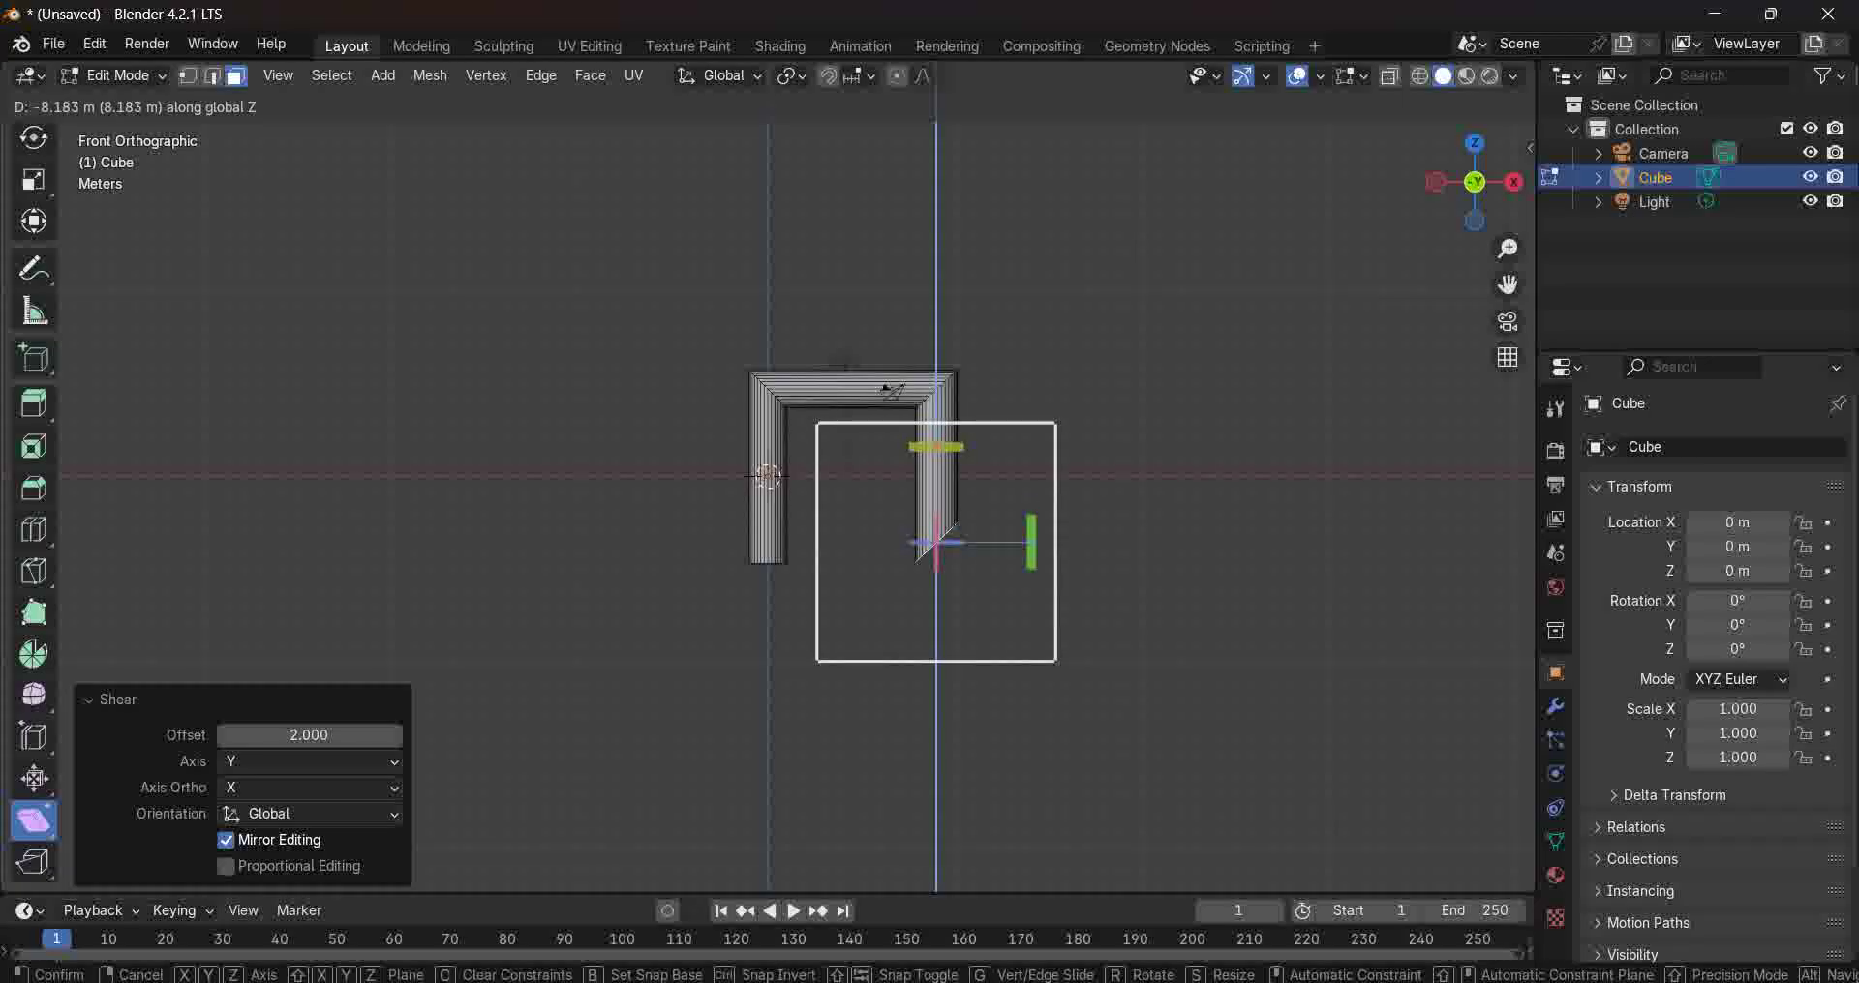
pyautogui.click(888, 390)
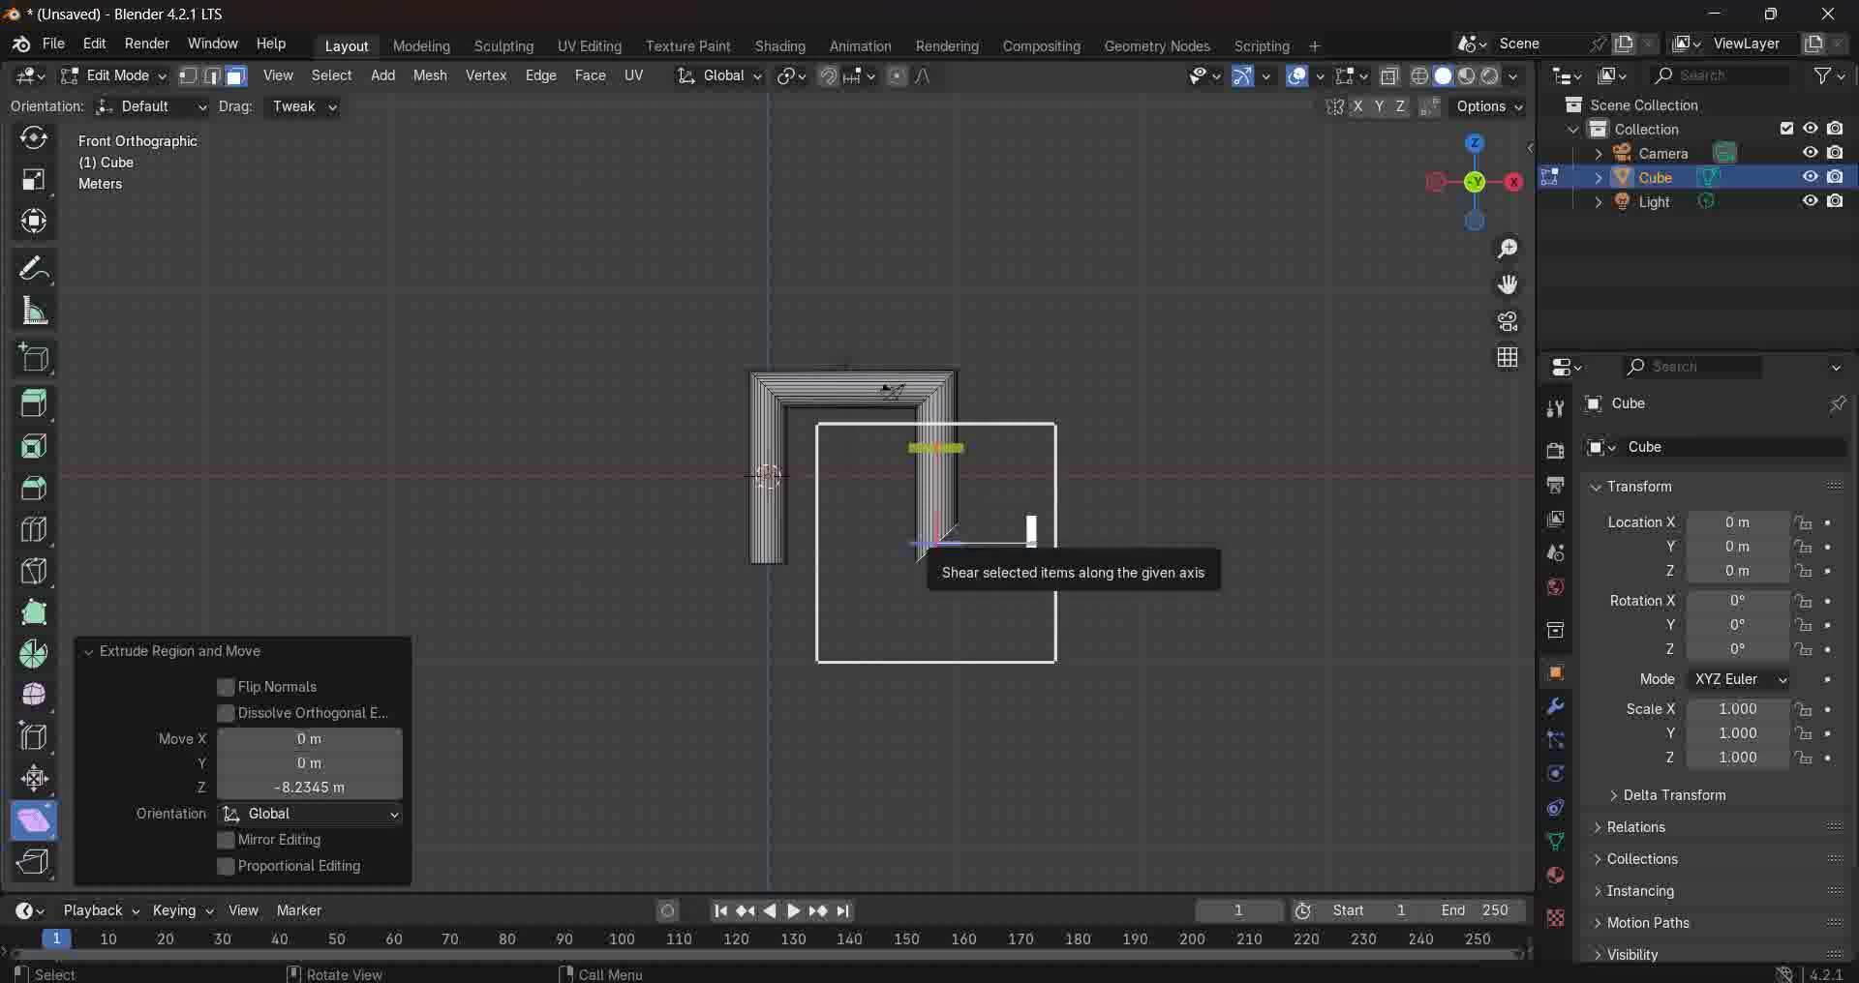
# Shear the second leg's lower end face with axis Y and orthogonal axis Z, trying offset 0 before setting it to 1.
pyautogui.moveTo(1031, 542); pyautogui.dragTo(1032, 544)
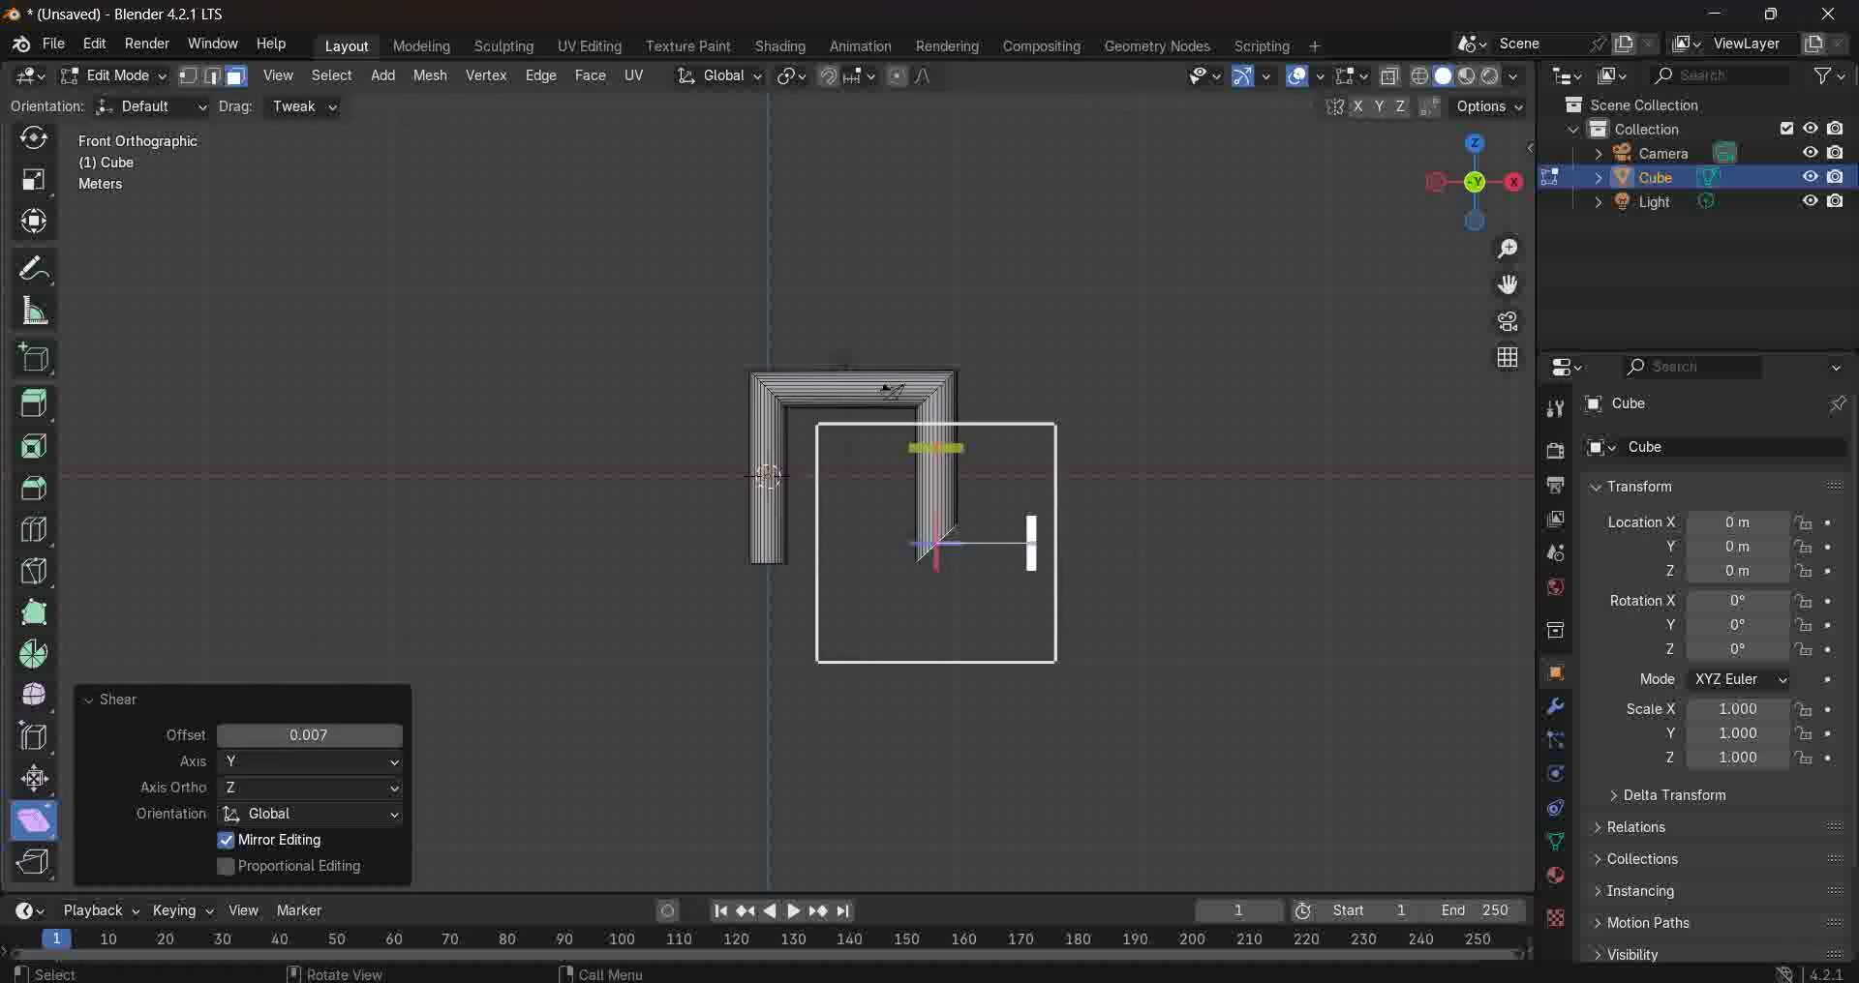
pyautogui.click(309, 734)
pyautogui.write('0')
pyautogui.press('Return')
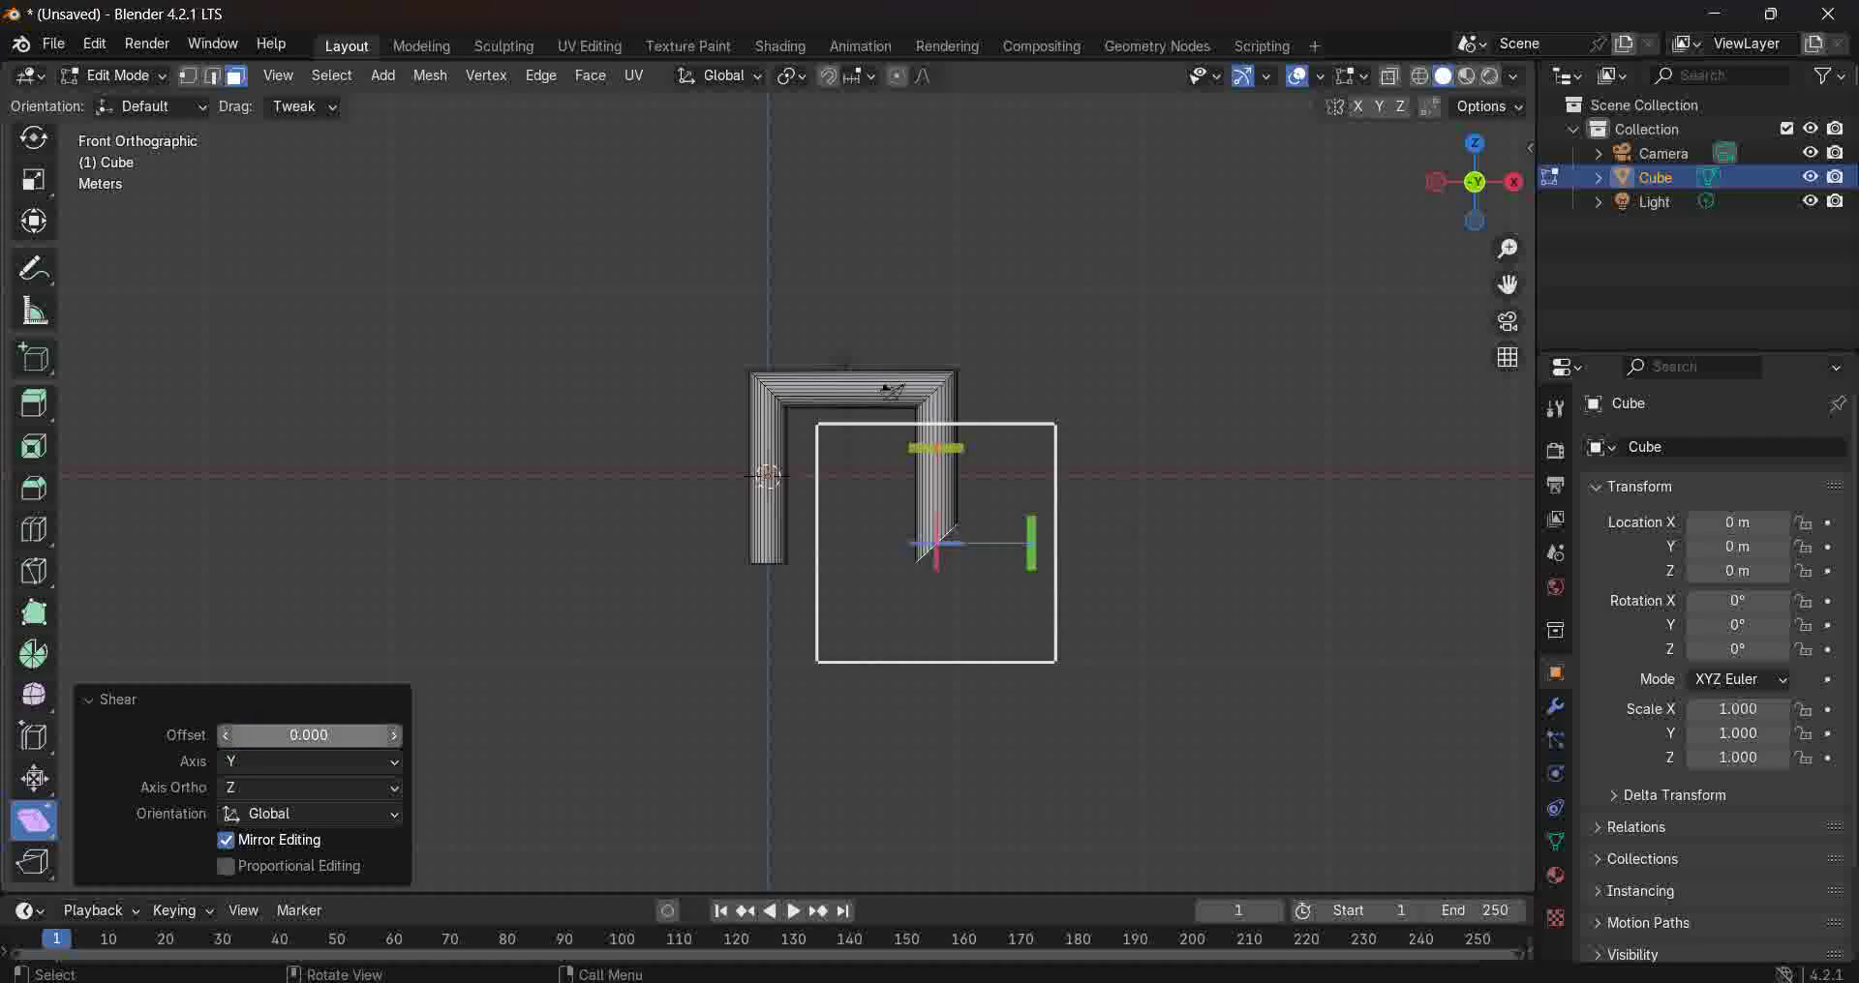
pyautogui.click(309, 734)
pyautogui.write('1')
pyautogui.press('Return')
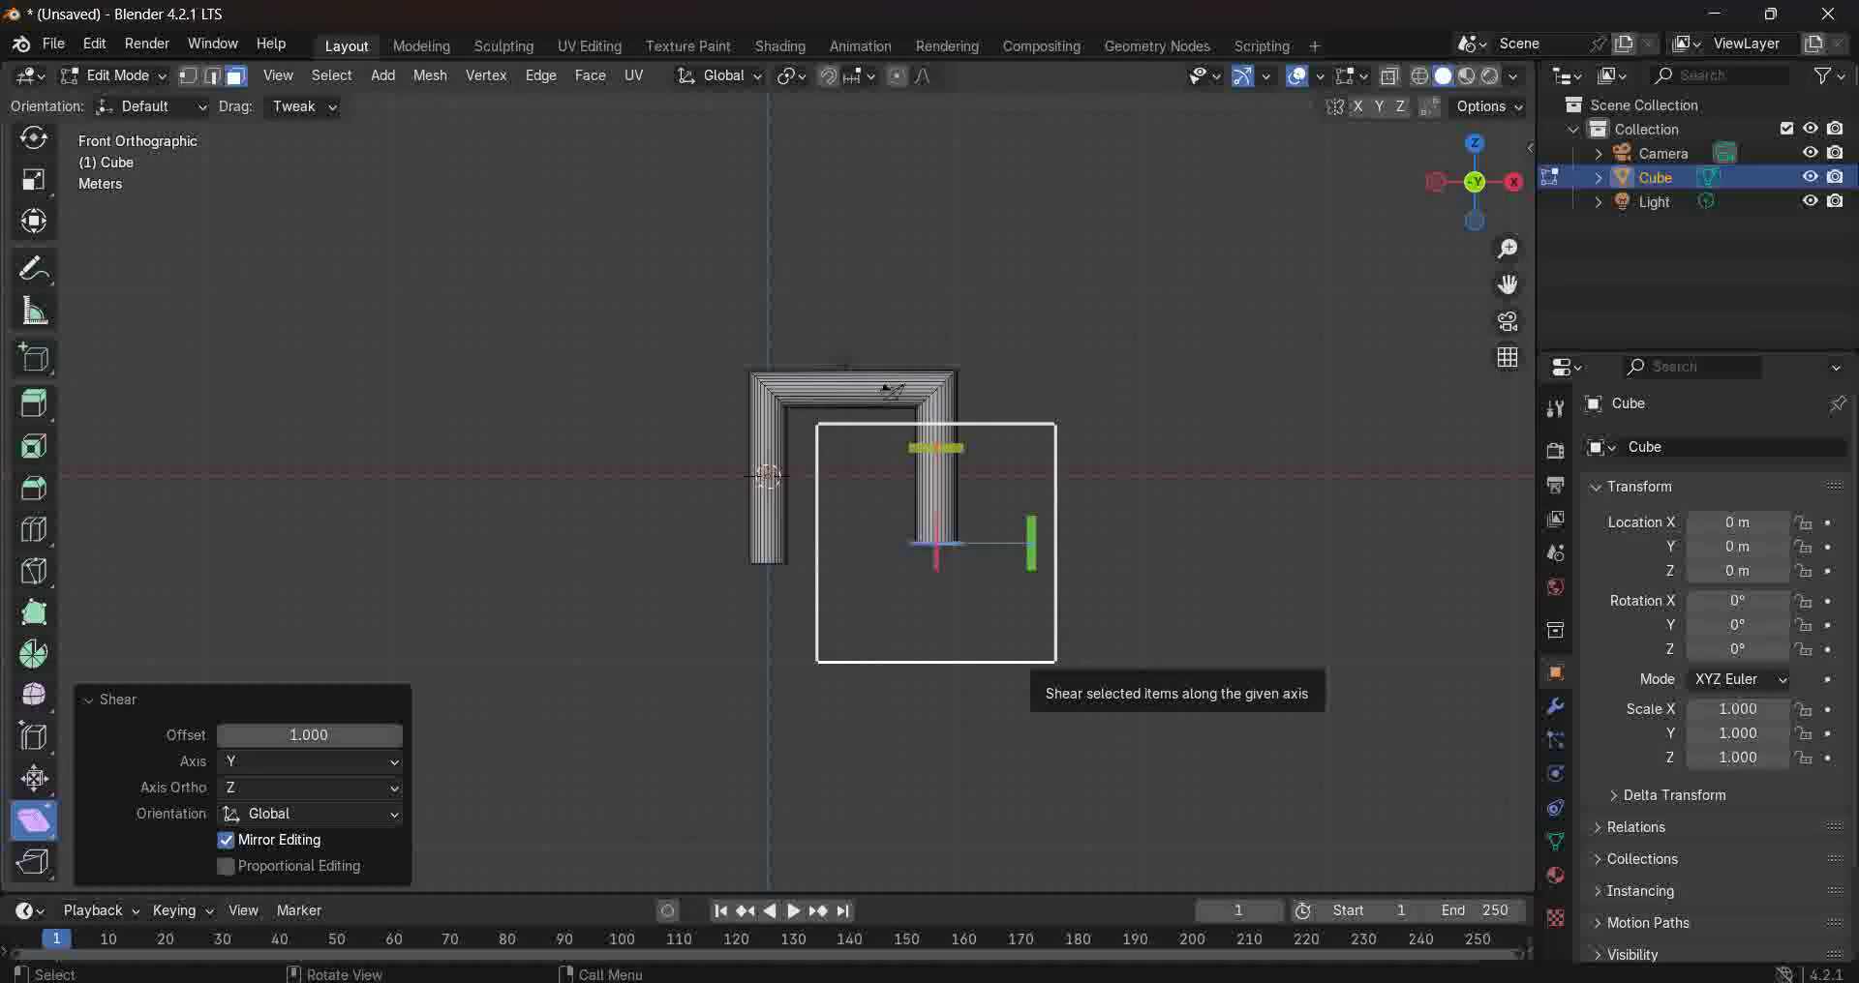
# Select the side faces of the first vertical leg, try scaling them to 0.980, and undo the scaling.
pyautogui.hotkey('shift', 'space')
pyautogui.hotkey('ctrl', 'b')
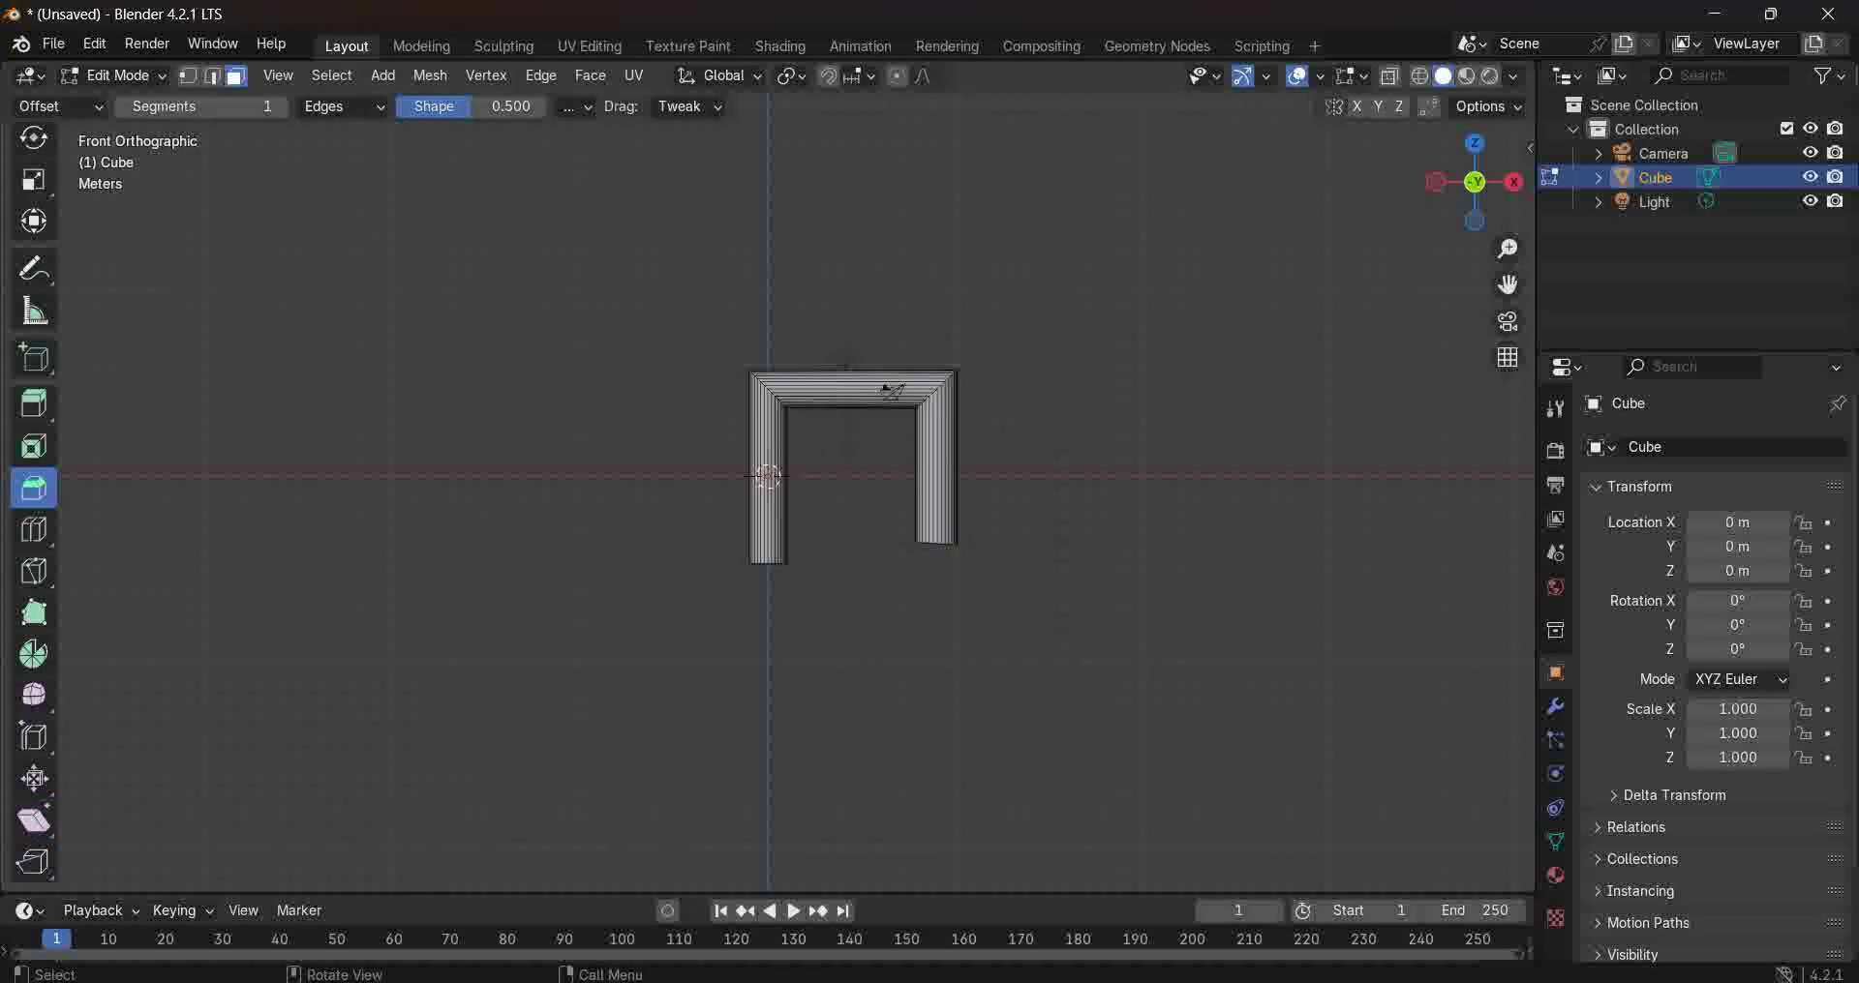
pyautogui.moveTo(755, 474); pyautogui.dragTo(727, 473)
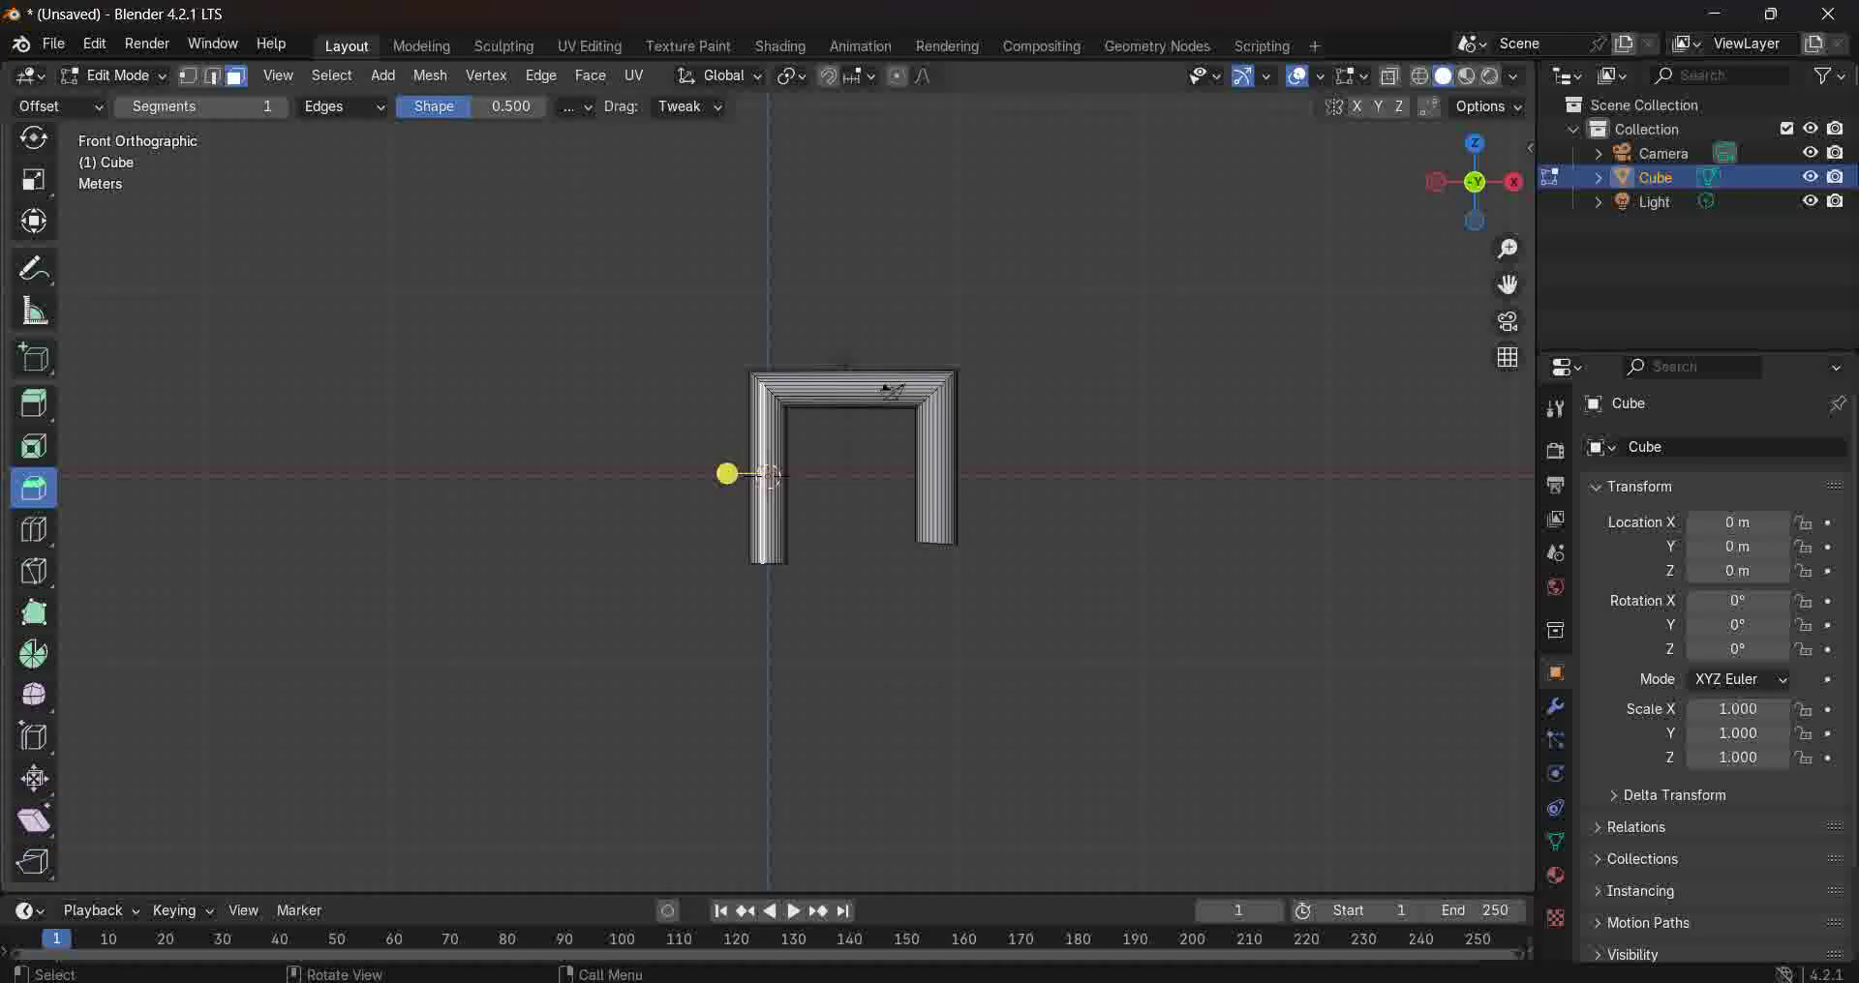
pyautogui.keyDown('alt'); pyautogui.click(763, 475); pyautogui.keyUp('alt')
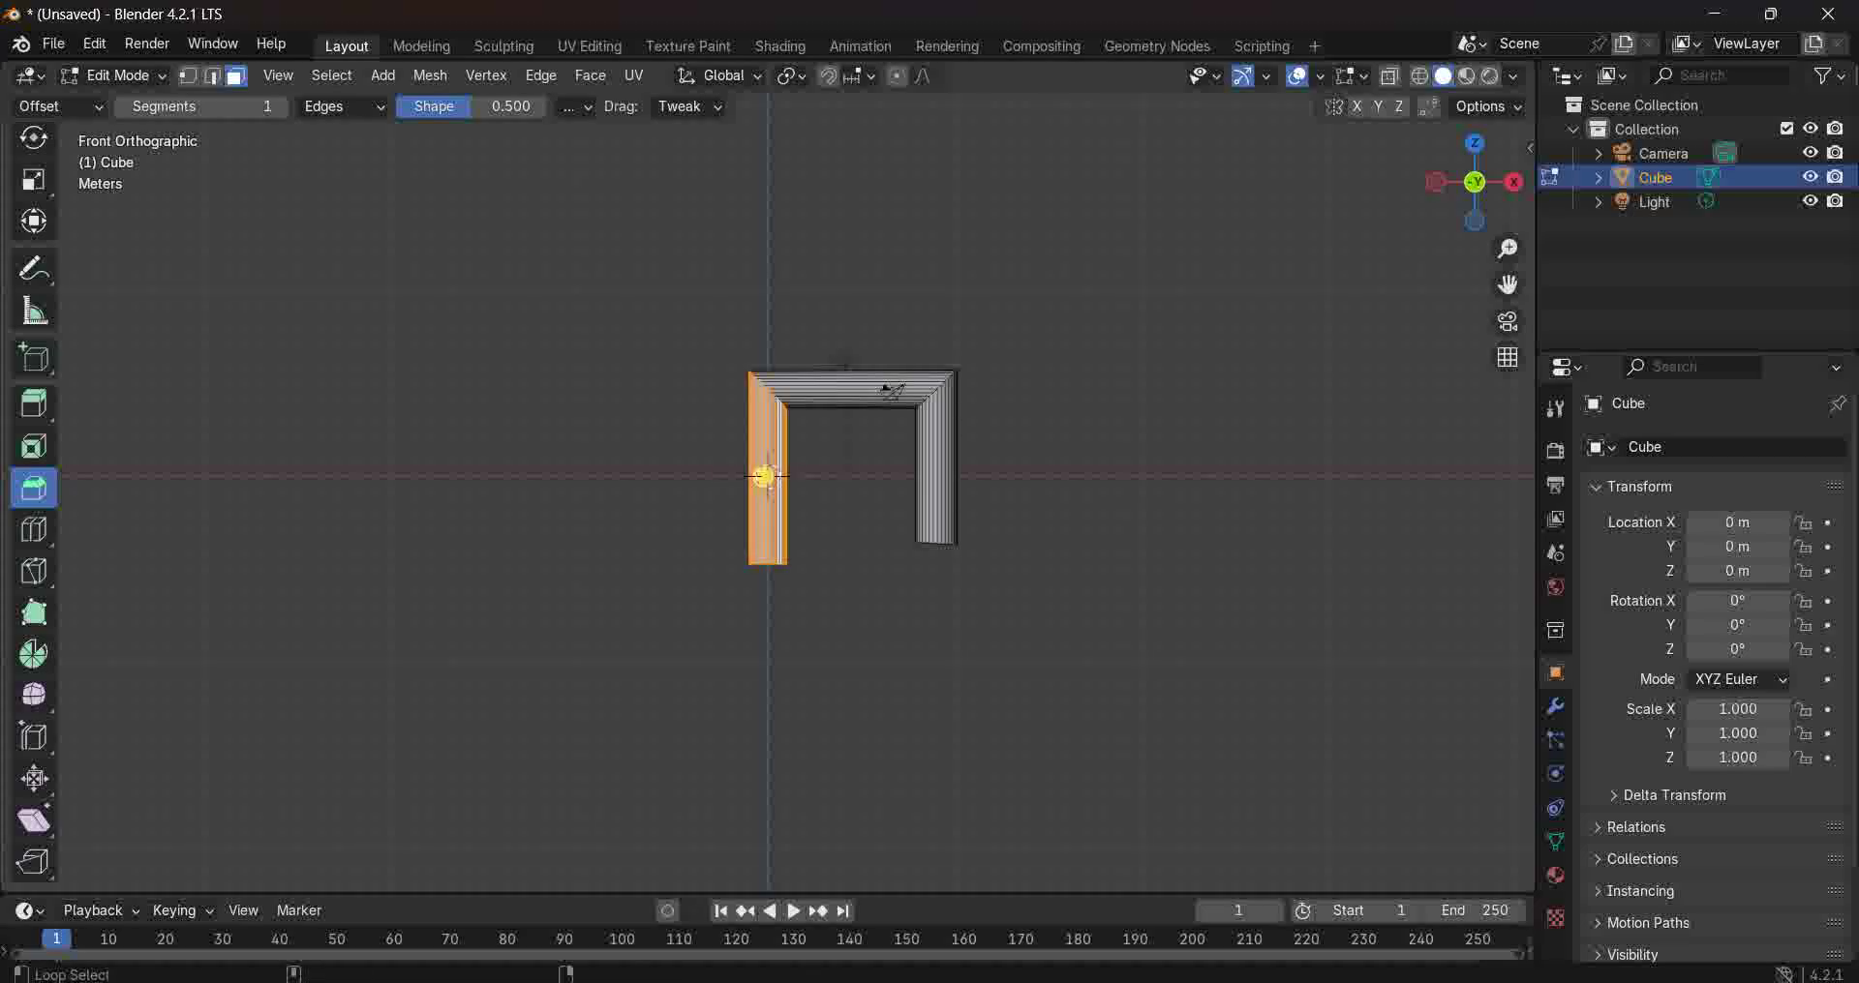
pyautogui.press('s')
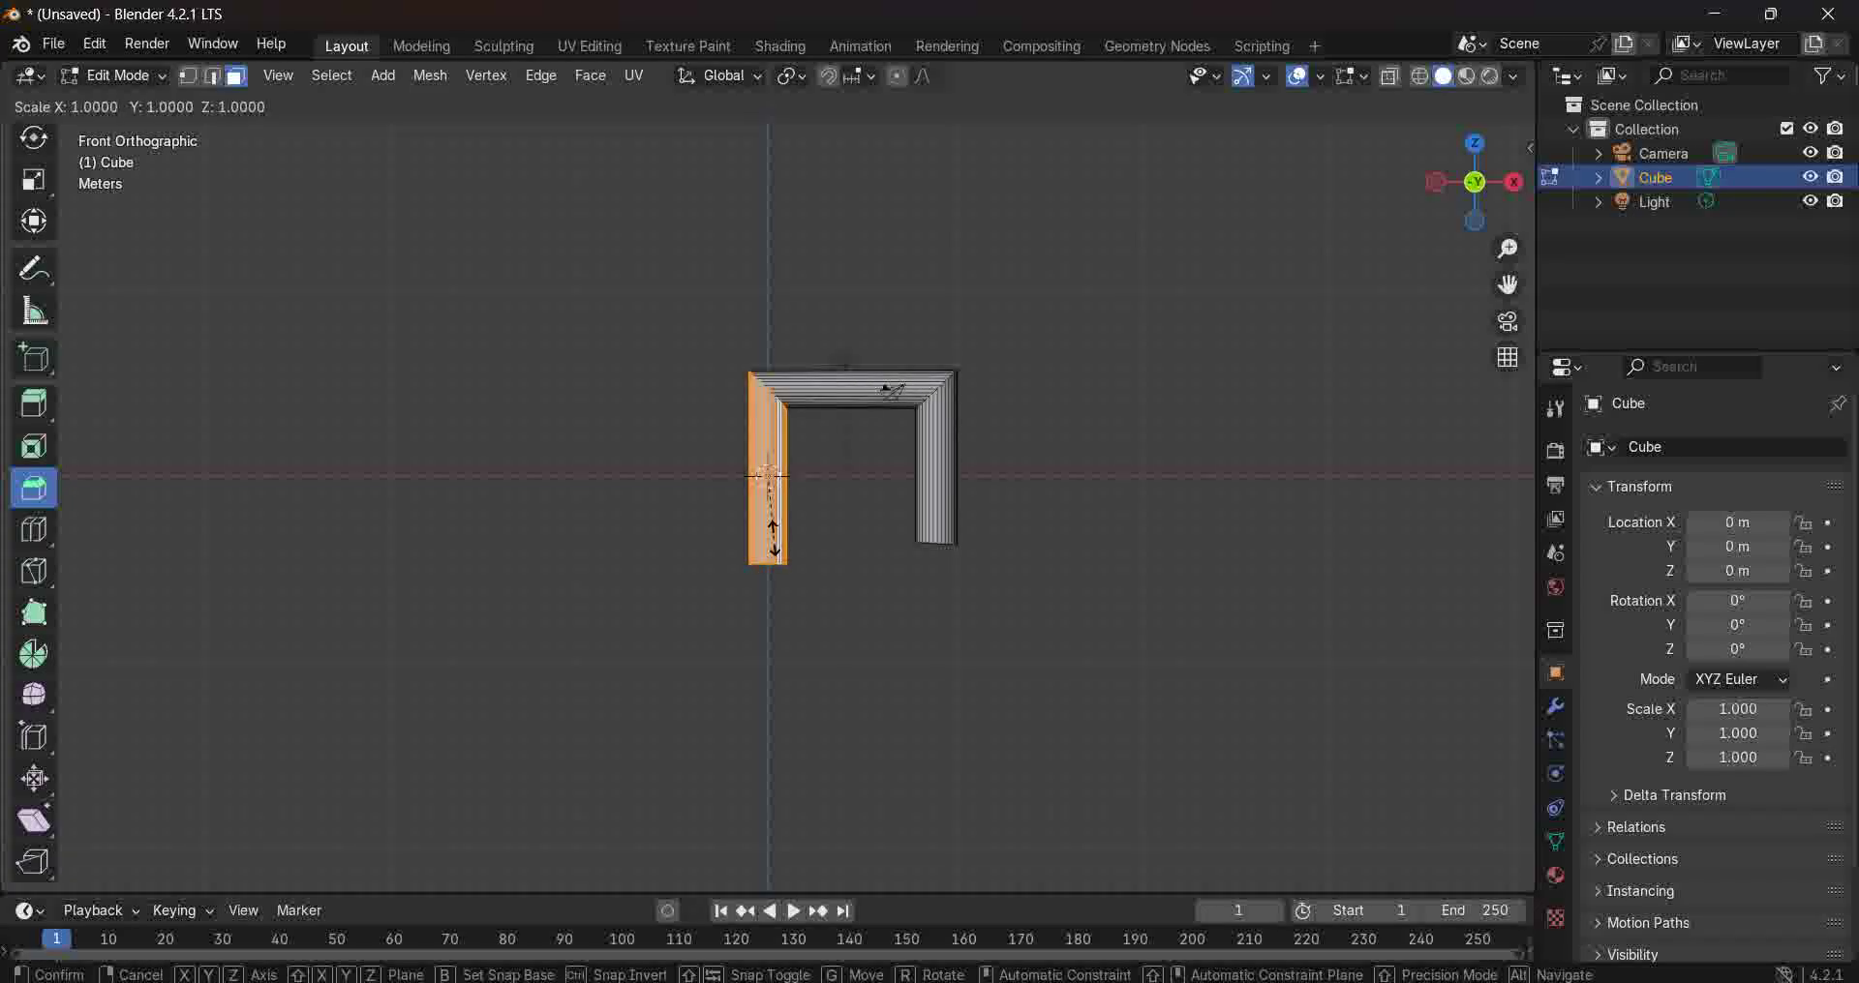
pyautogui.click(773, 539)
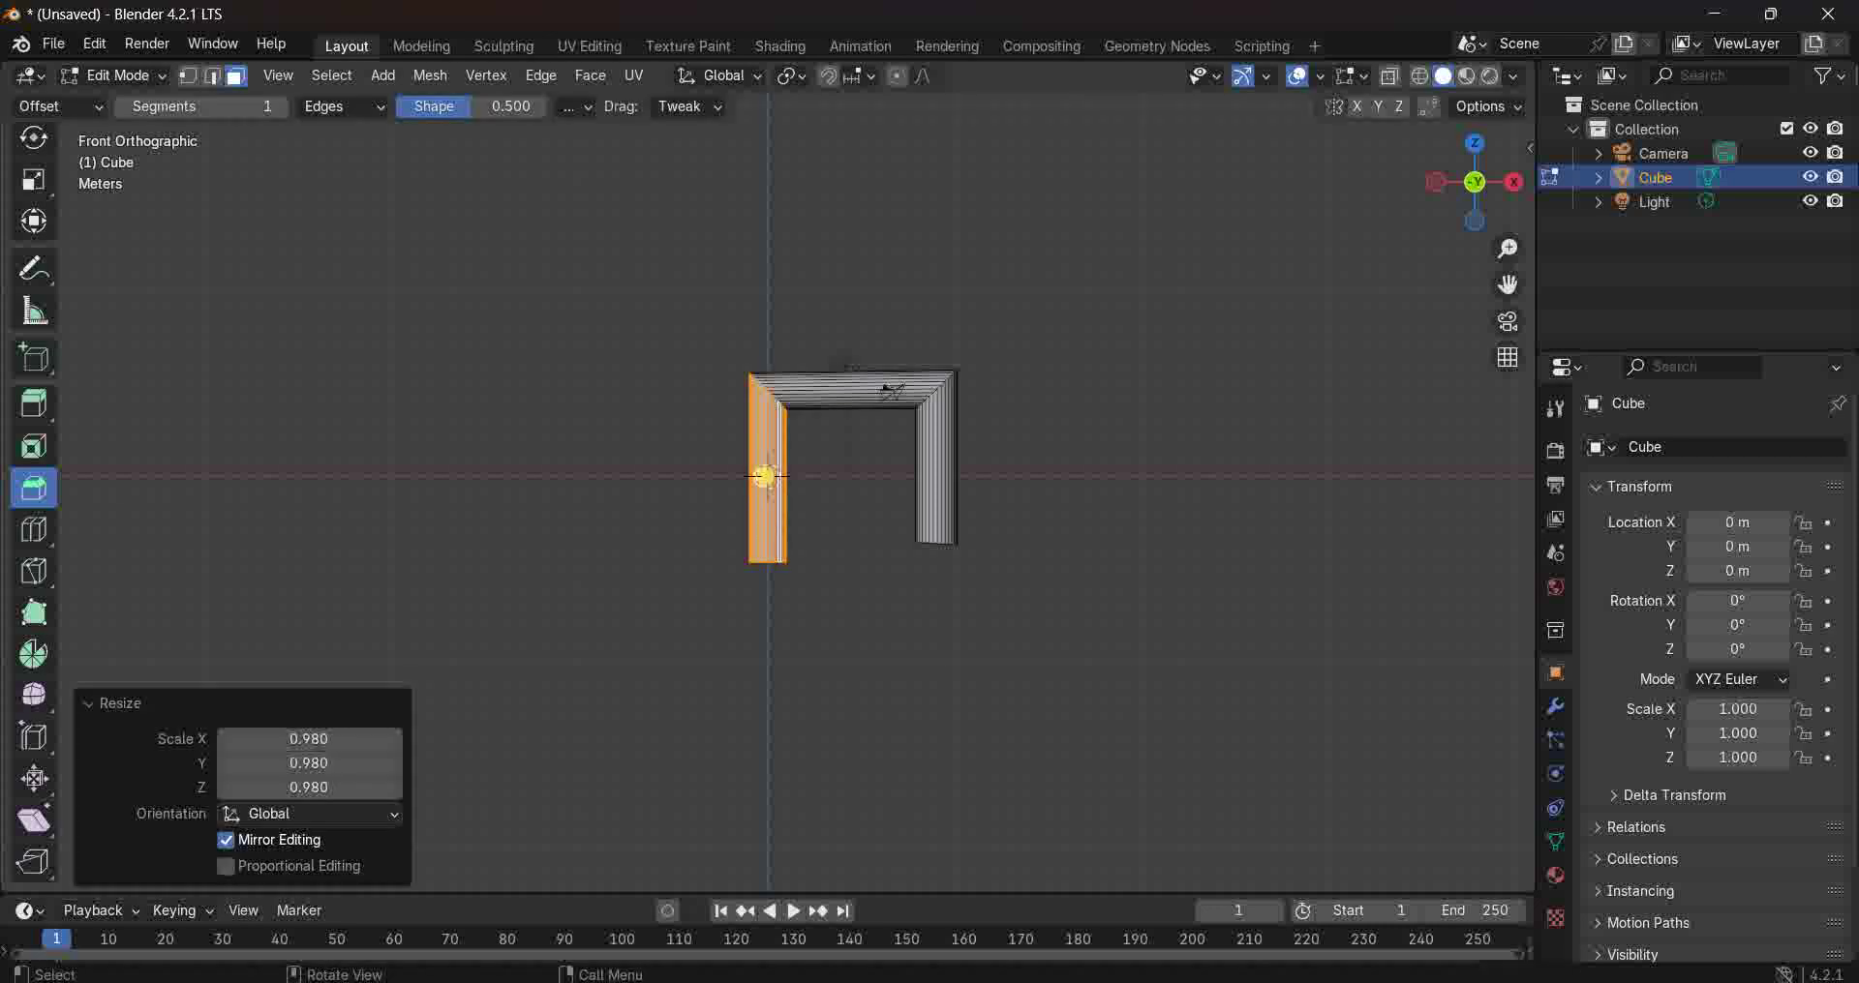
pyautogui.hotkey('ctrl', 'z')
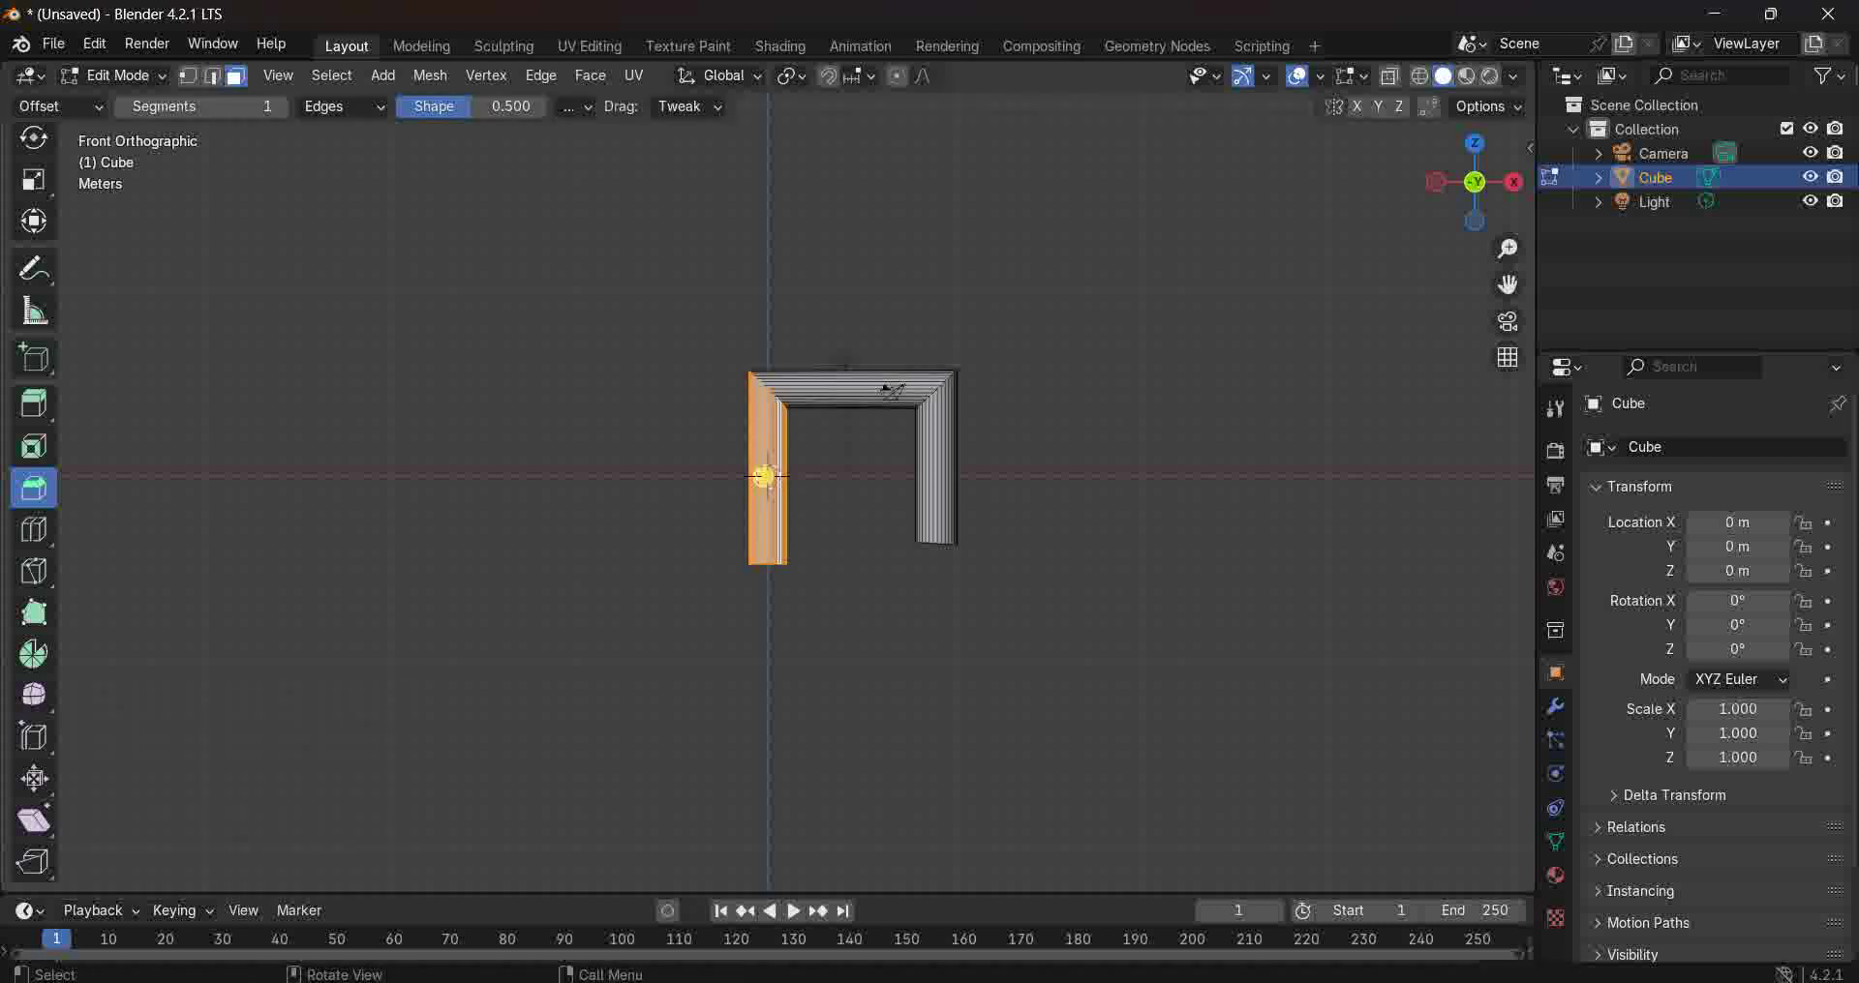
# Clear the selection, select the second leg's lower end face, and check it from the top and front orthographic views.
pyautogui.hotkey('alt', 'a')
pyautogui.click(925, 467)
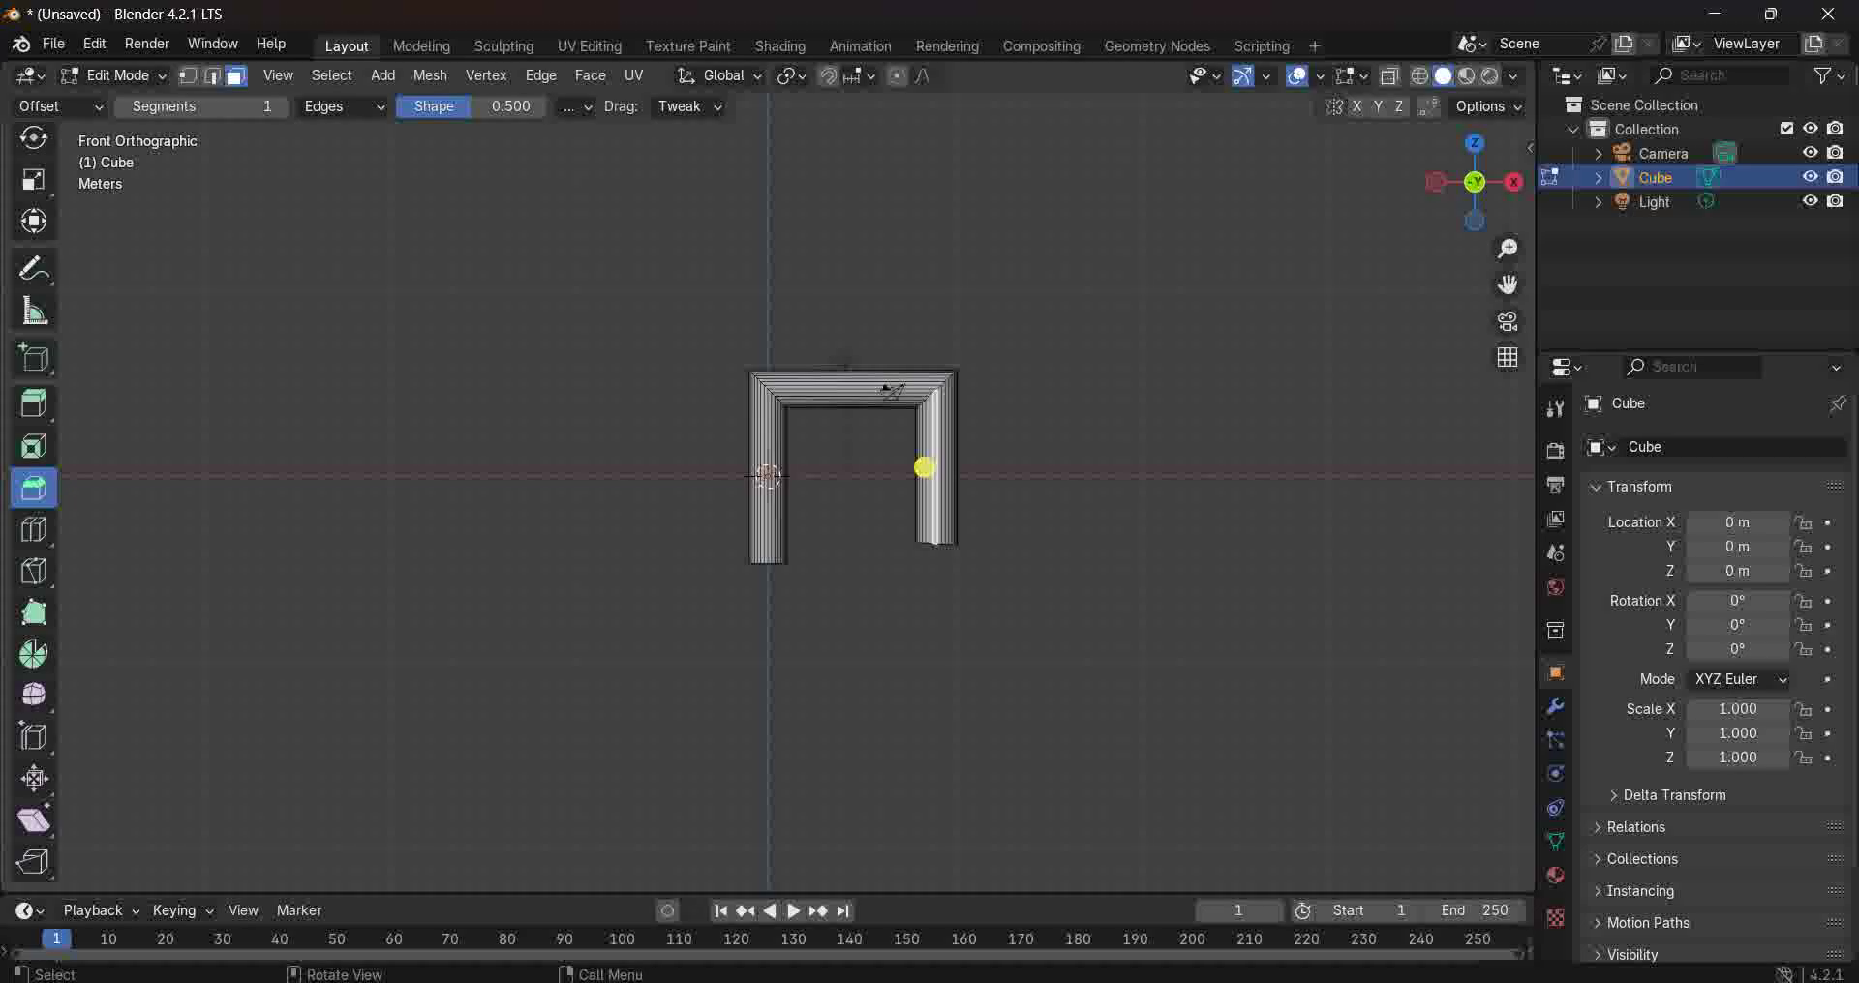
pyautogui.moveTo(885, 388); pyautogui.dragTo(889, 329, button='middle')
pyautogui.click(942, 529)
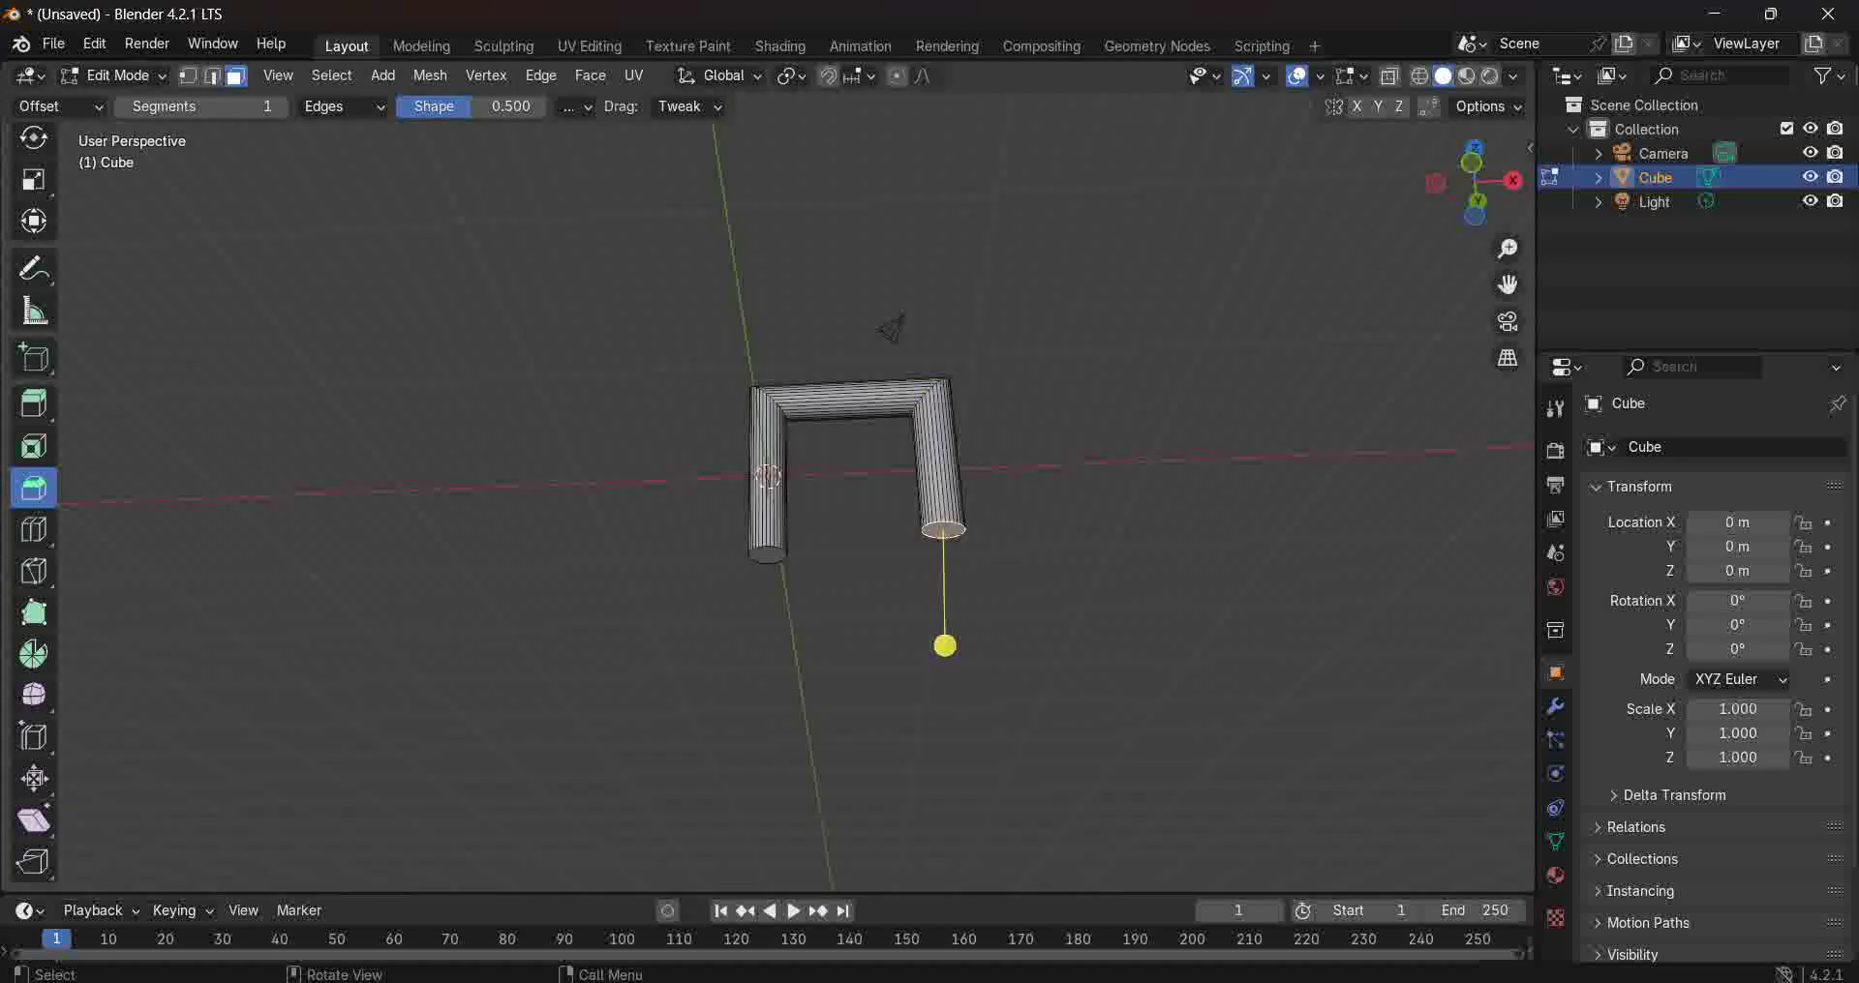
pyautogui.moveTo(889, 329); pyautogui.dragTo(948, 391, button='middle')
pyautogui.press('KP_7')
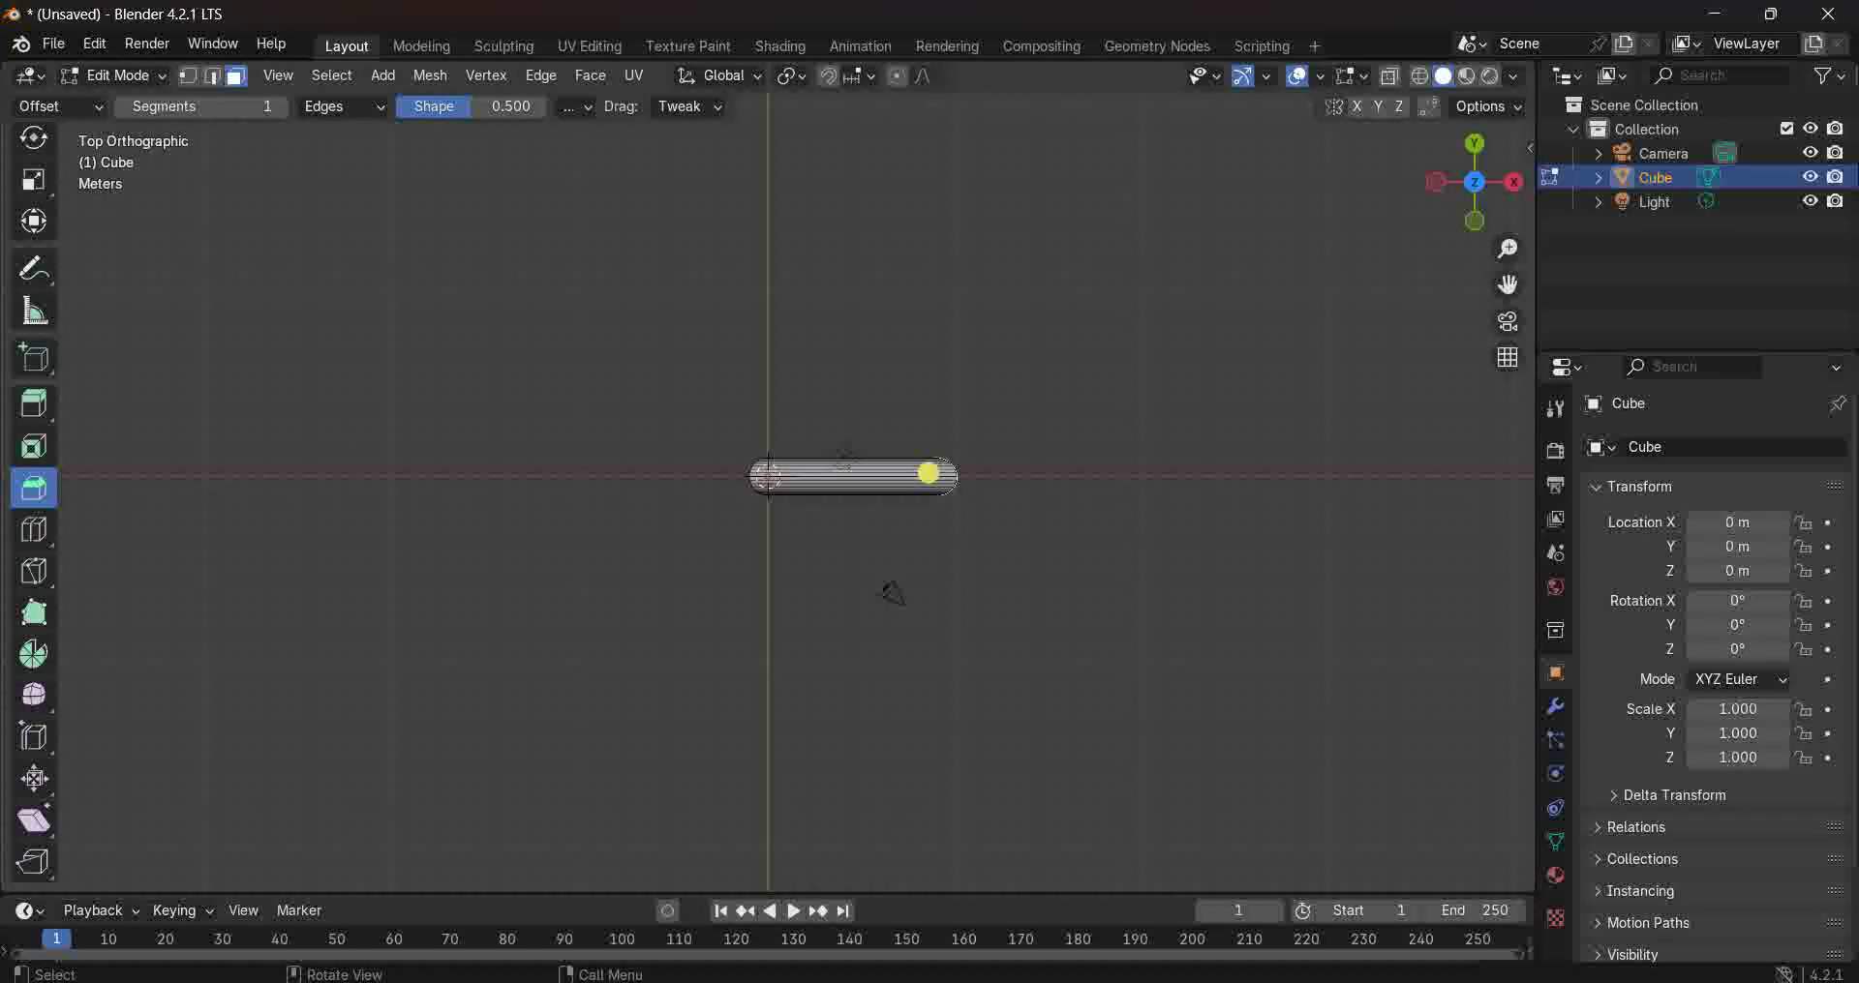
pyautogui.moveTo(842, 456); pyautogui.dragTo(871, 426, button='middle')
pyautogui.press('KP_1')
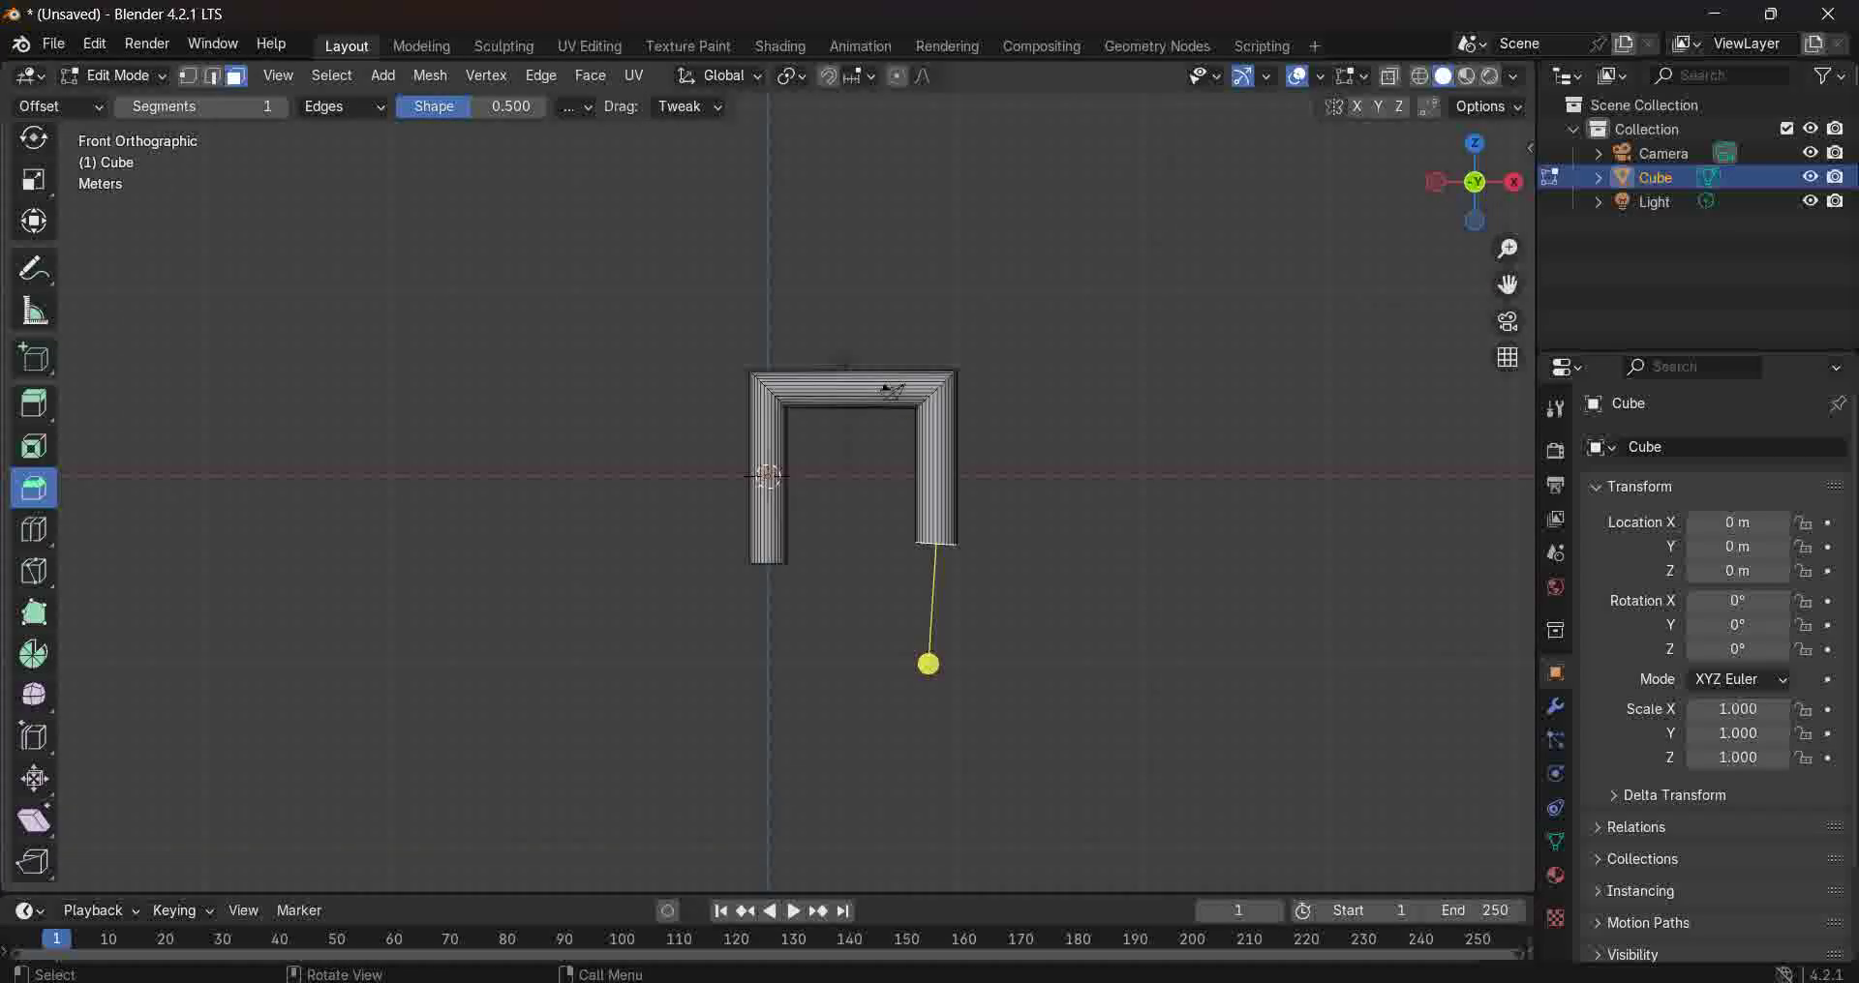
# Apply small freehand shears to the second leg's end face, including axis Z with orthogonal axis Y at about -0.142 and 0.136.
pyautogui.click(928, 664)
pyautogui.moveTo(888, 390)
pyautogui.mouseDown(button='middle')
pyautogui.moveTo(908, 337)
pyautogui.moveTo(892, 336)
pyautogui.moveTo(911, 365)
pyautogui.mouseUp(button='middle')
pyautogui.click(941, 532)
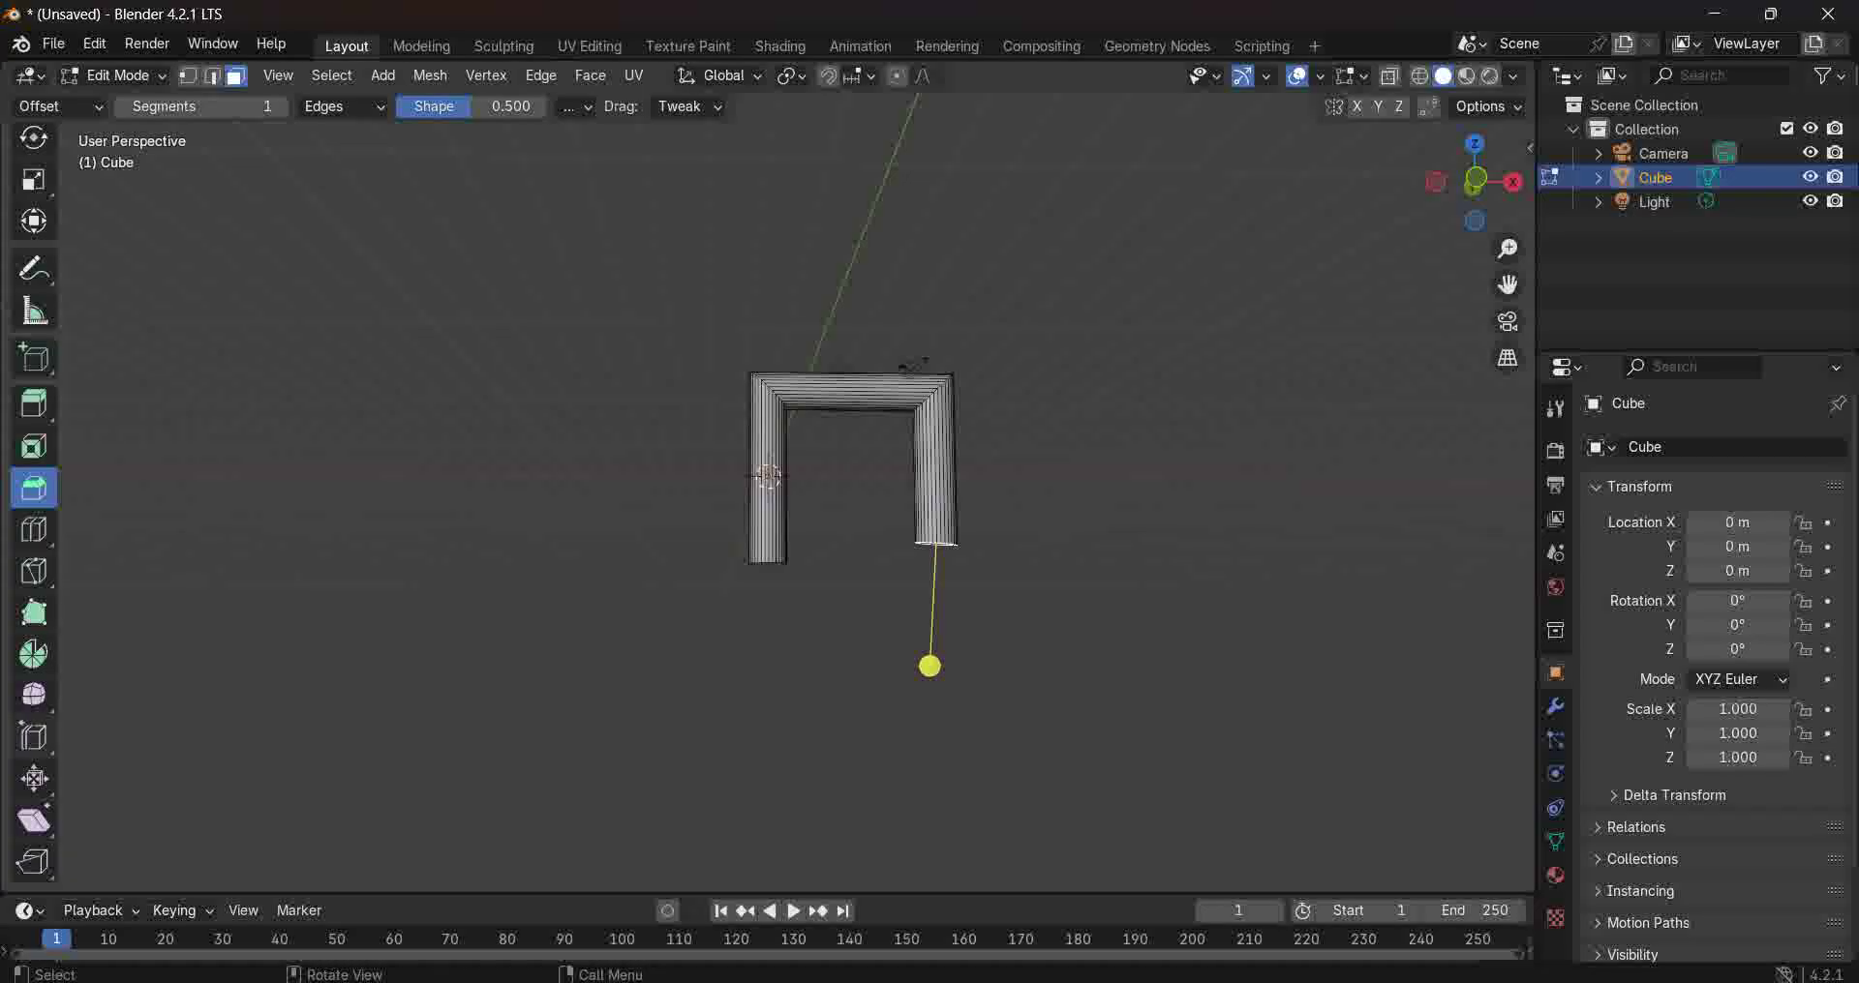
pyautogui.click(34, 820)
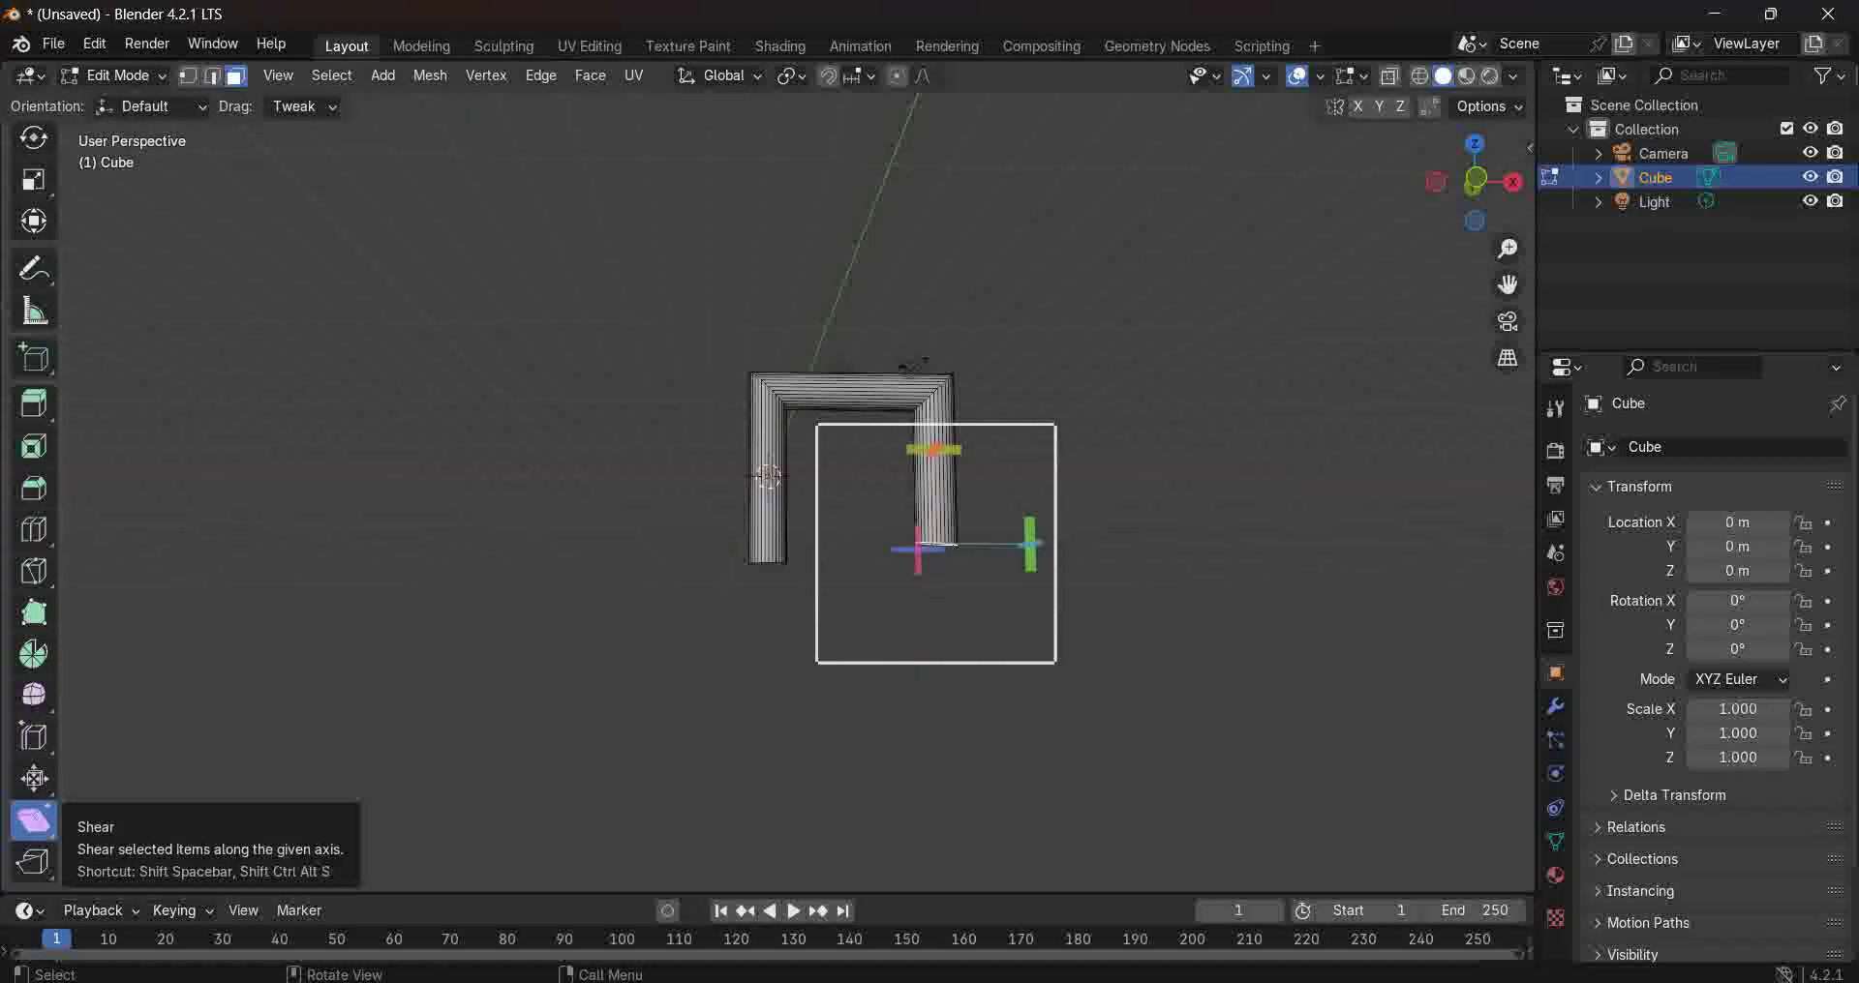
pyautogui.moveTo(1024, 532)
pyautogui.mouseDown()
pyautogui.moveTo(1005, 440)
pyautogui.moveTo(1030, 544)
pyautogui.mouseUp()
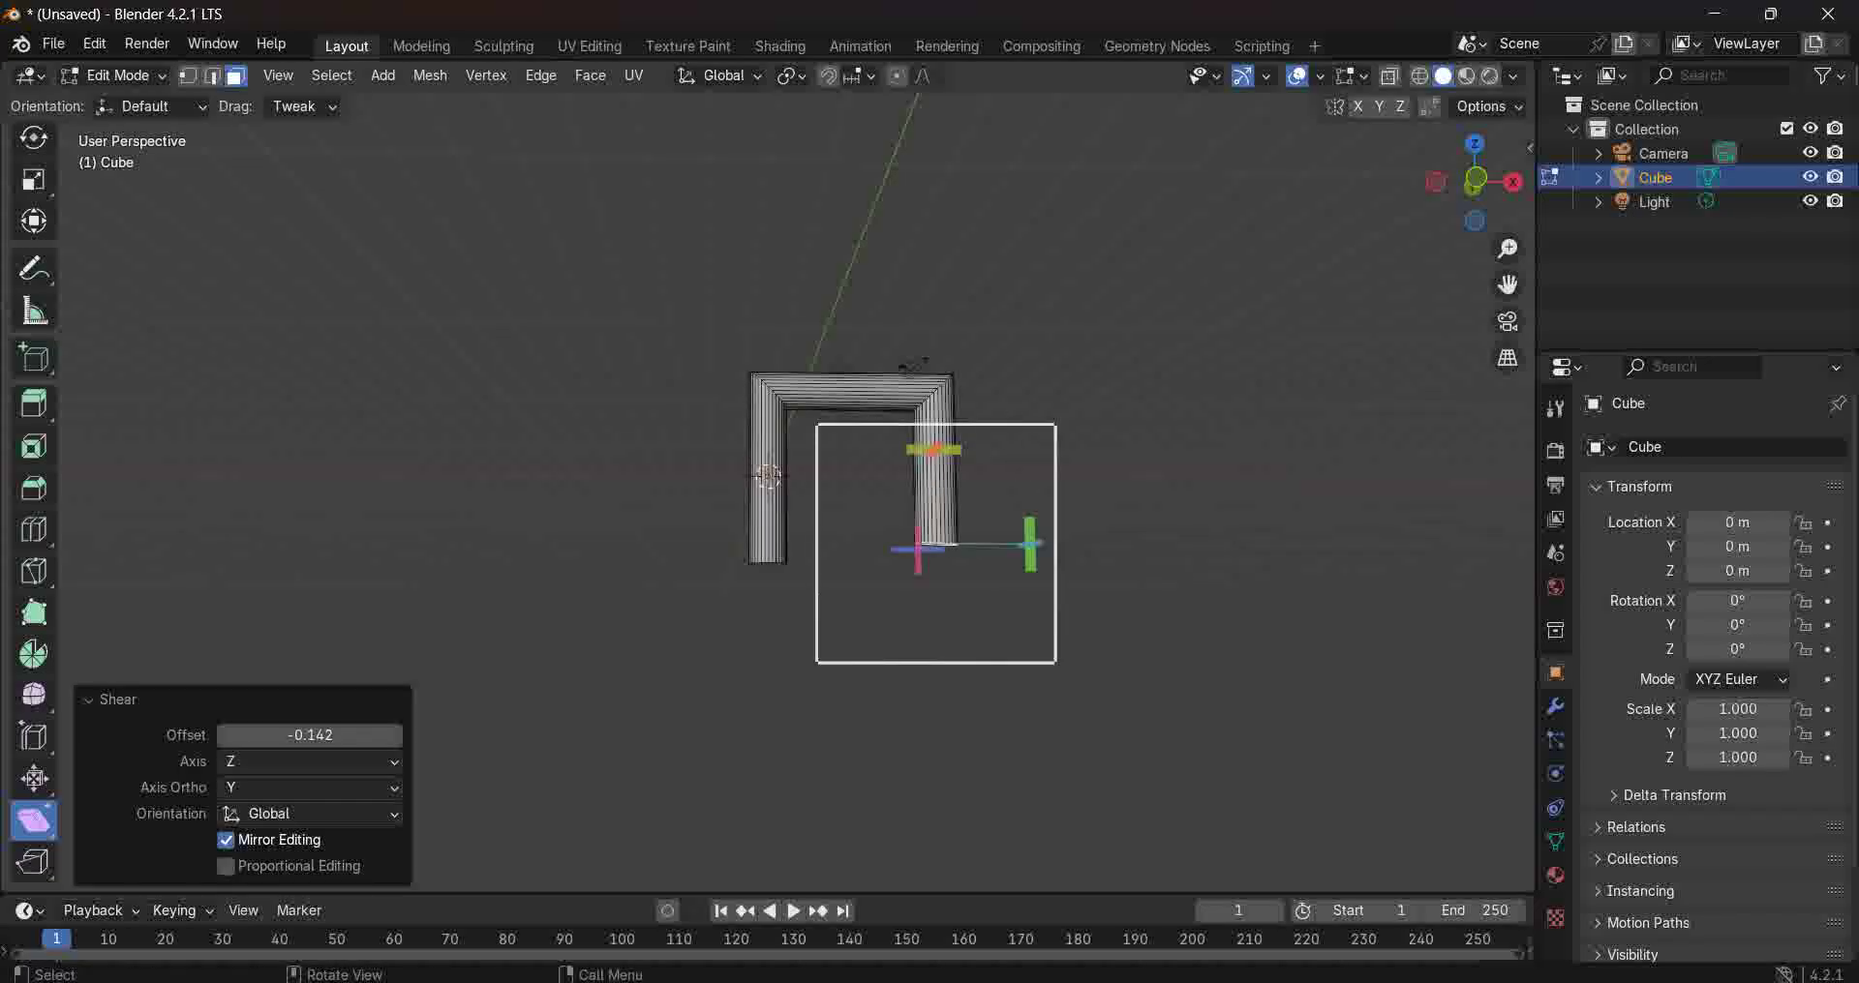
pyautogui.moveTo(917, 545); pyautogui.dragTo(950, 574)
pyautogui.click(944, 566)
pyautogui.moveTo(919, 548); pyautogui.dragTo(920, 557)
pyautogui.moveTo(1030, 545); pyautogui.dragTo(988, 608)
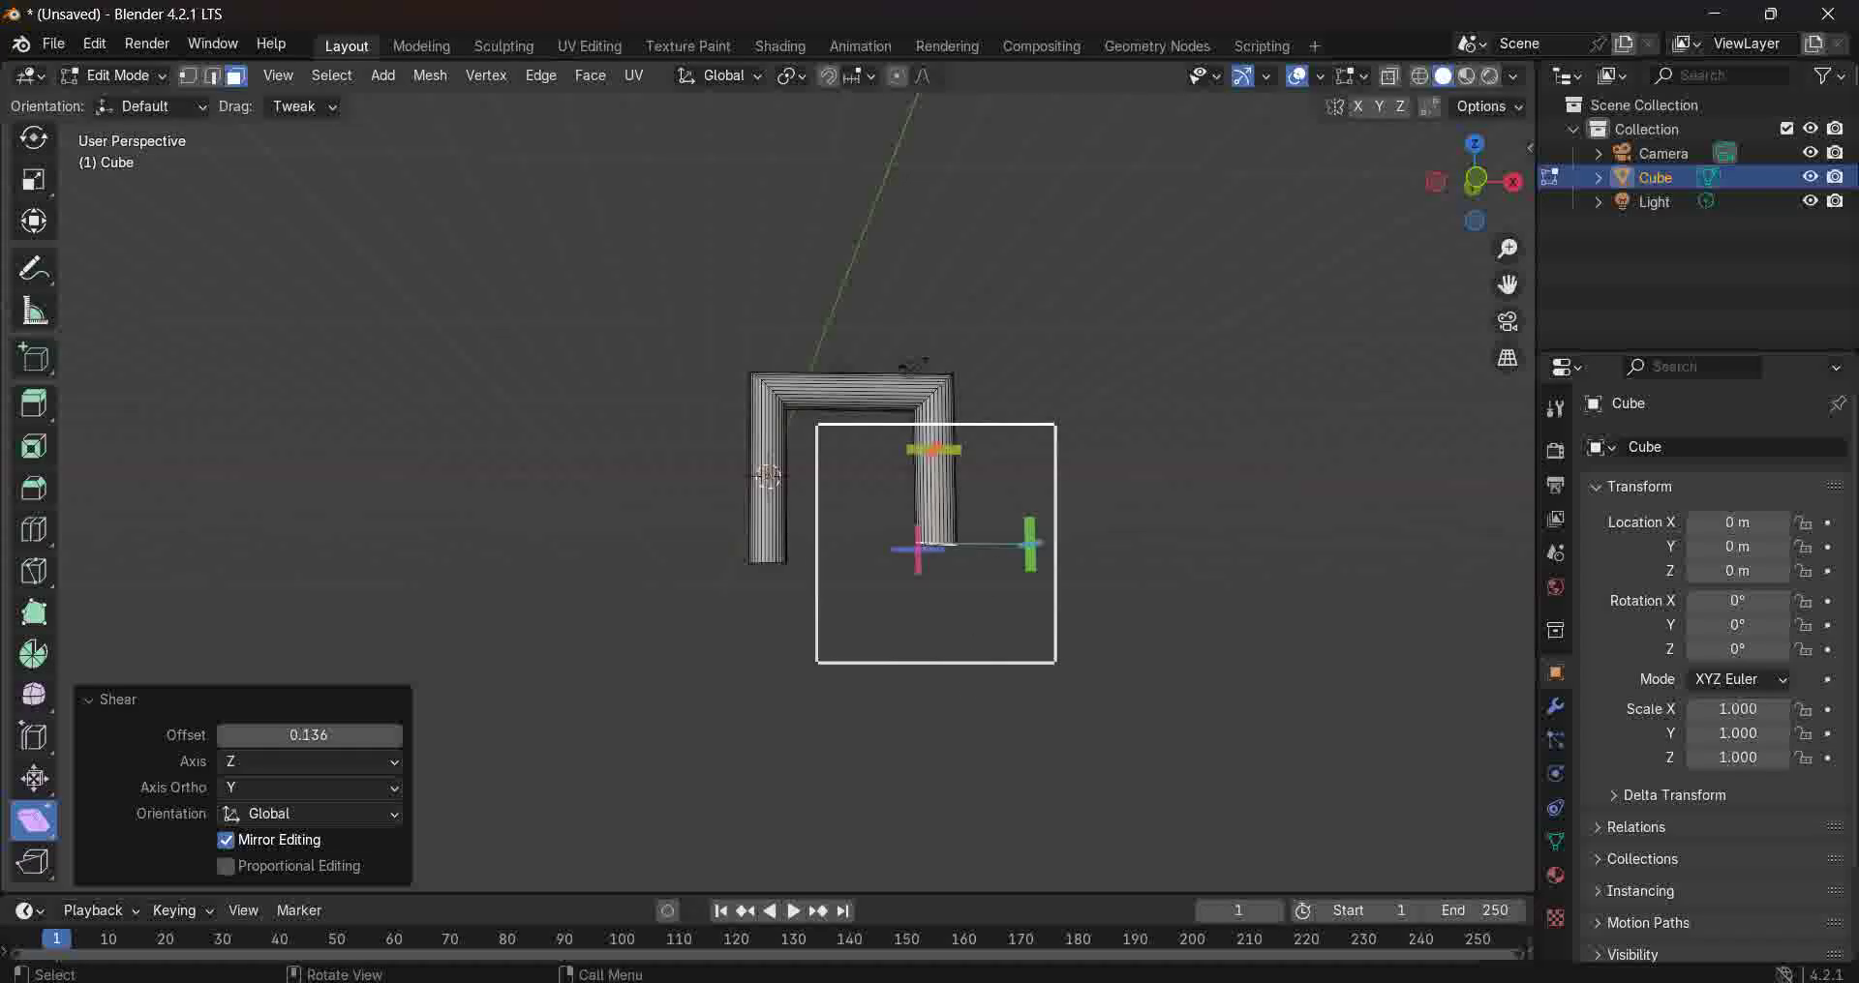
# Shear the second leg's end face with axis X and orthogonal axis Y, trying offset 1 before setting it to 2.
pyautogui.moveTo(933, 451); pyautogui.dragTo(922, 550)
pyautogui.moveTo(933, 451)
pyautogui.mouseDown()
pyautogui.moveTo(883, 465)
pyautogui.moveTo(934, 451)
pyautogui.mouseUp()
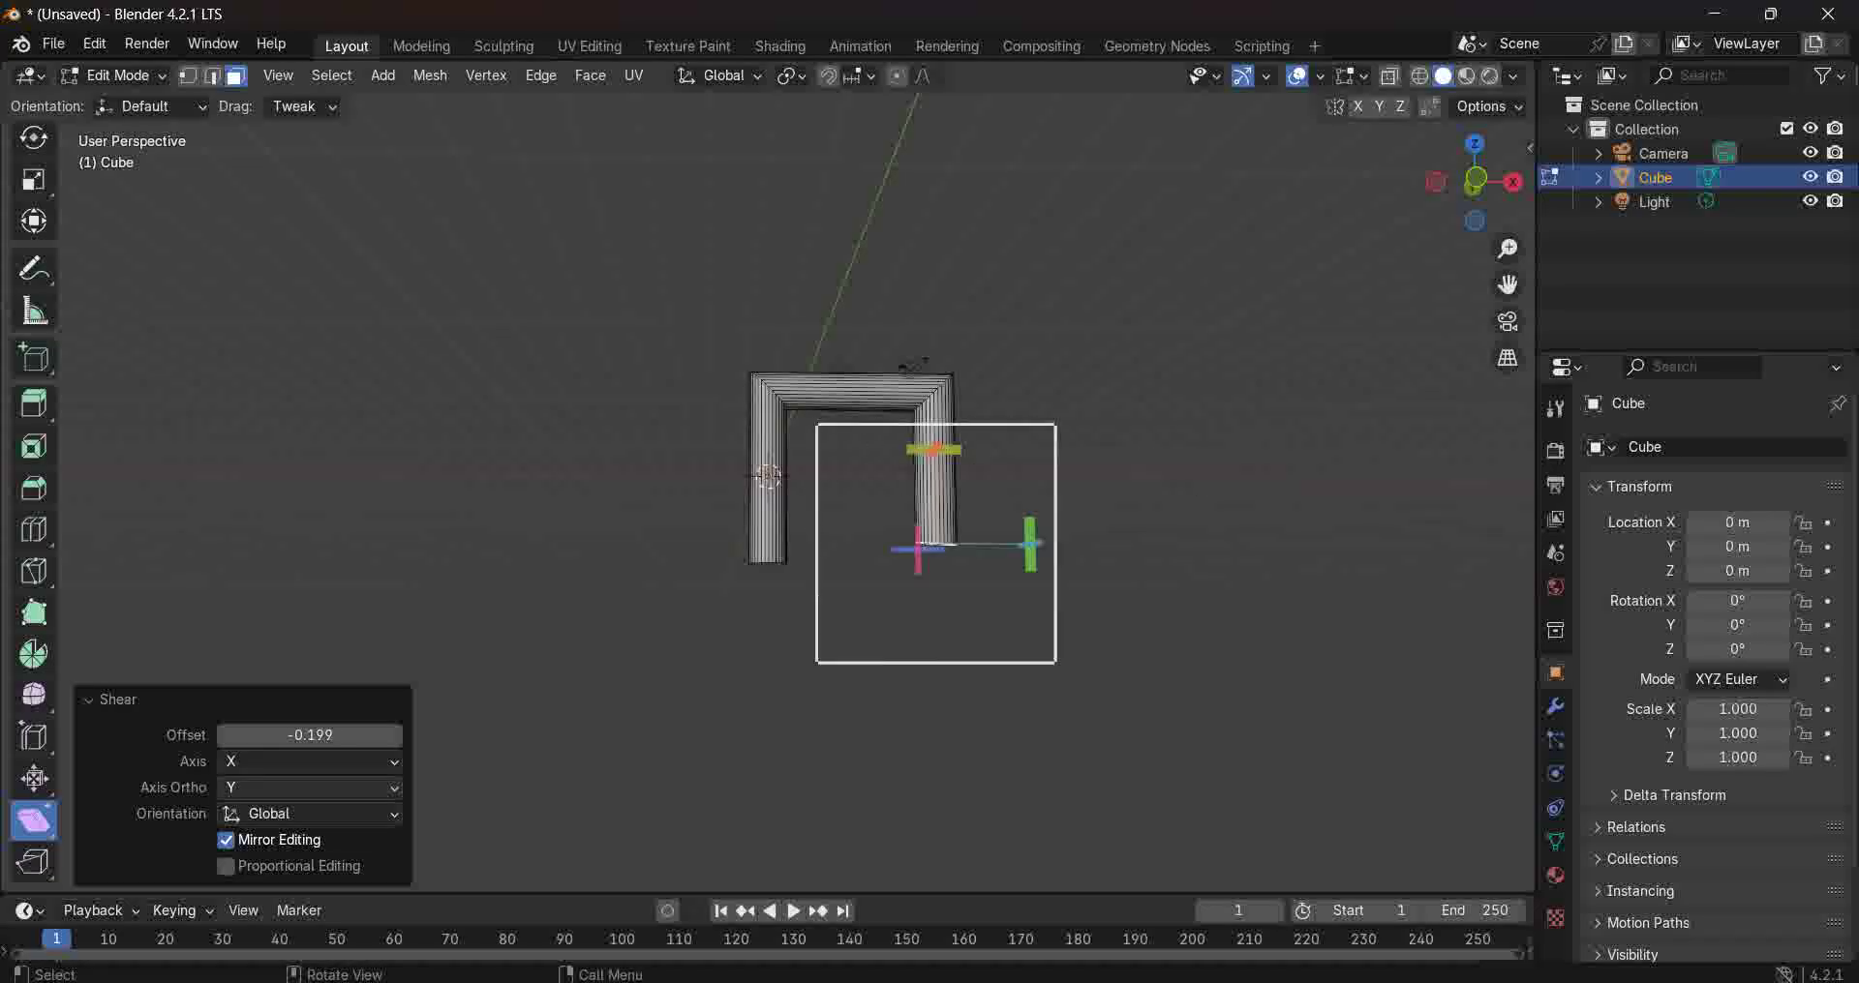
pyautogui.click(309, 734)
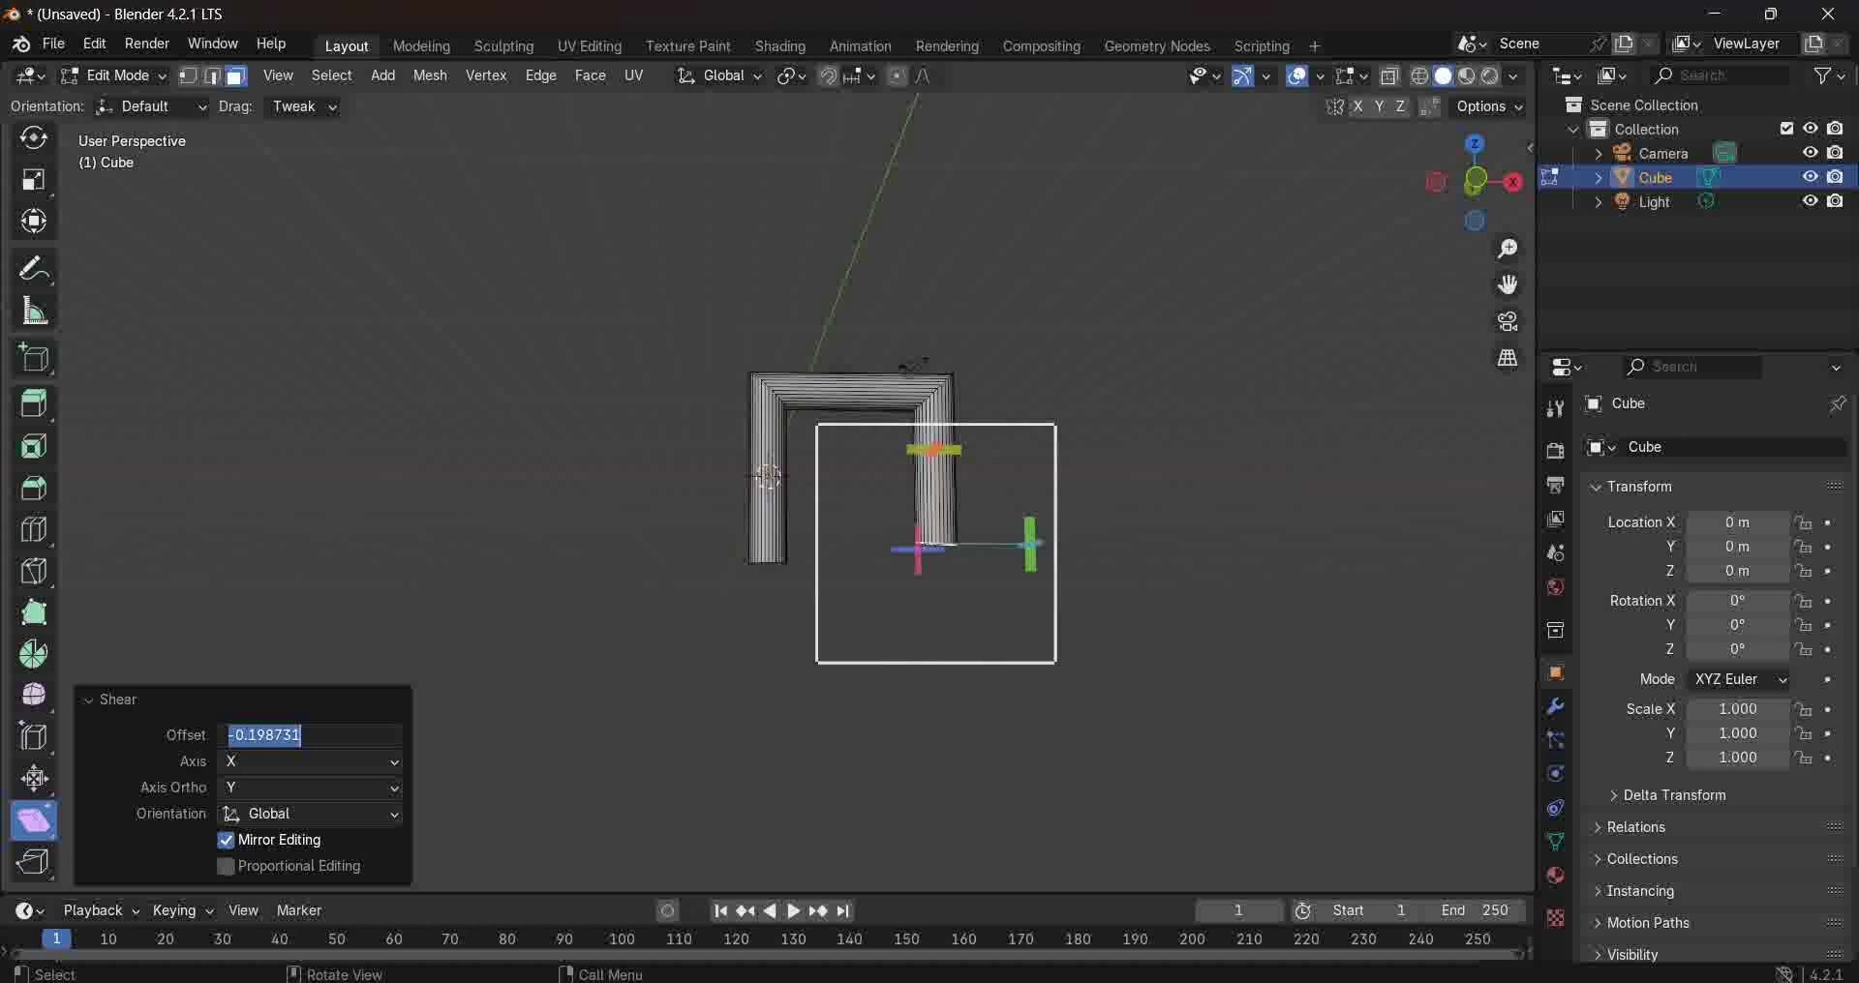
pyautogui.write('1')
pyautogui.press('Return')
pyautogui.click(310, 734)
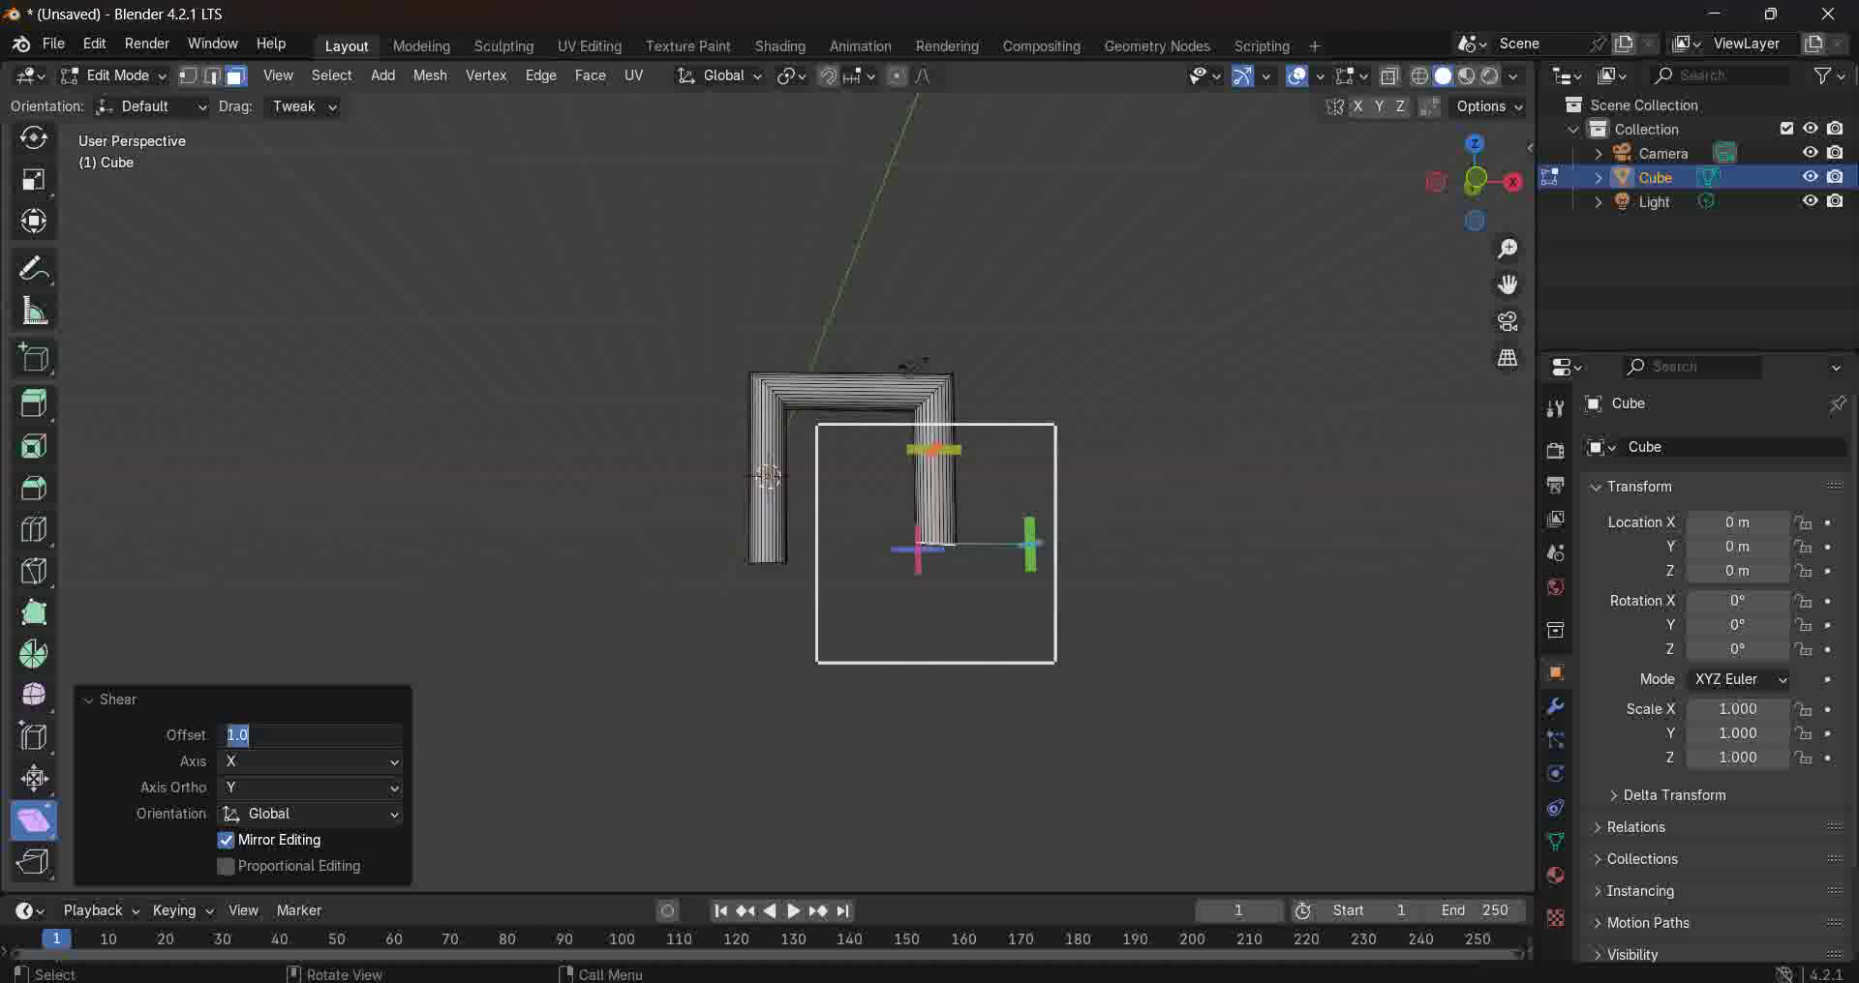
pyautogui.press('BackSpace')
pyautogui.write('2')
pyautogui.press('Return')
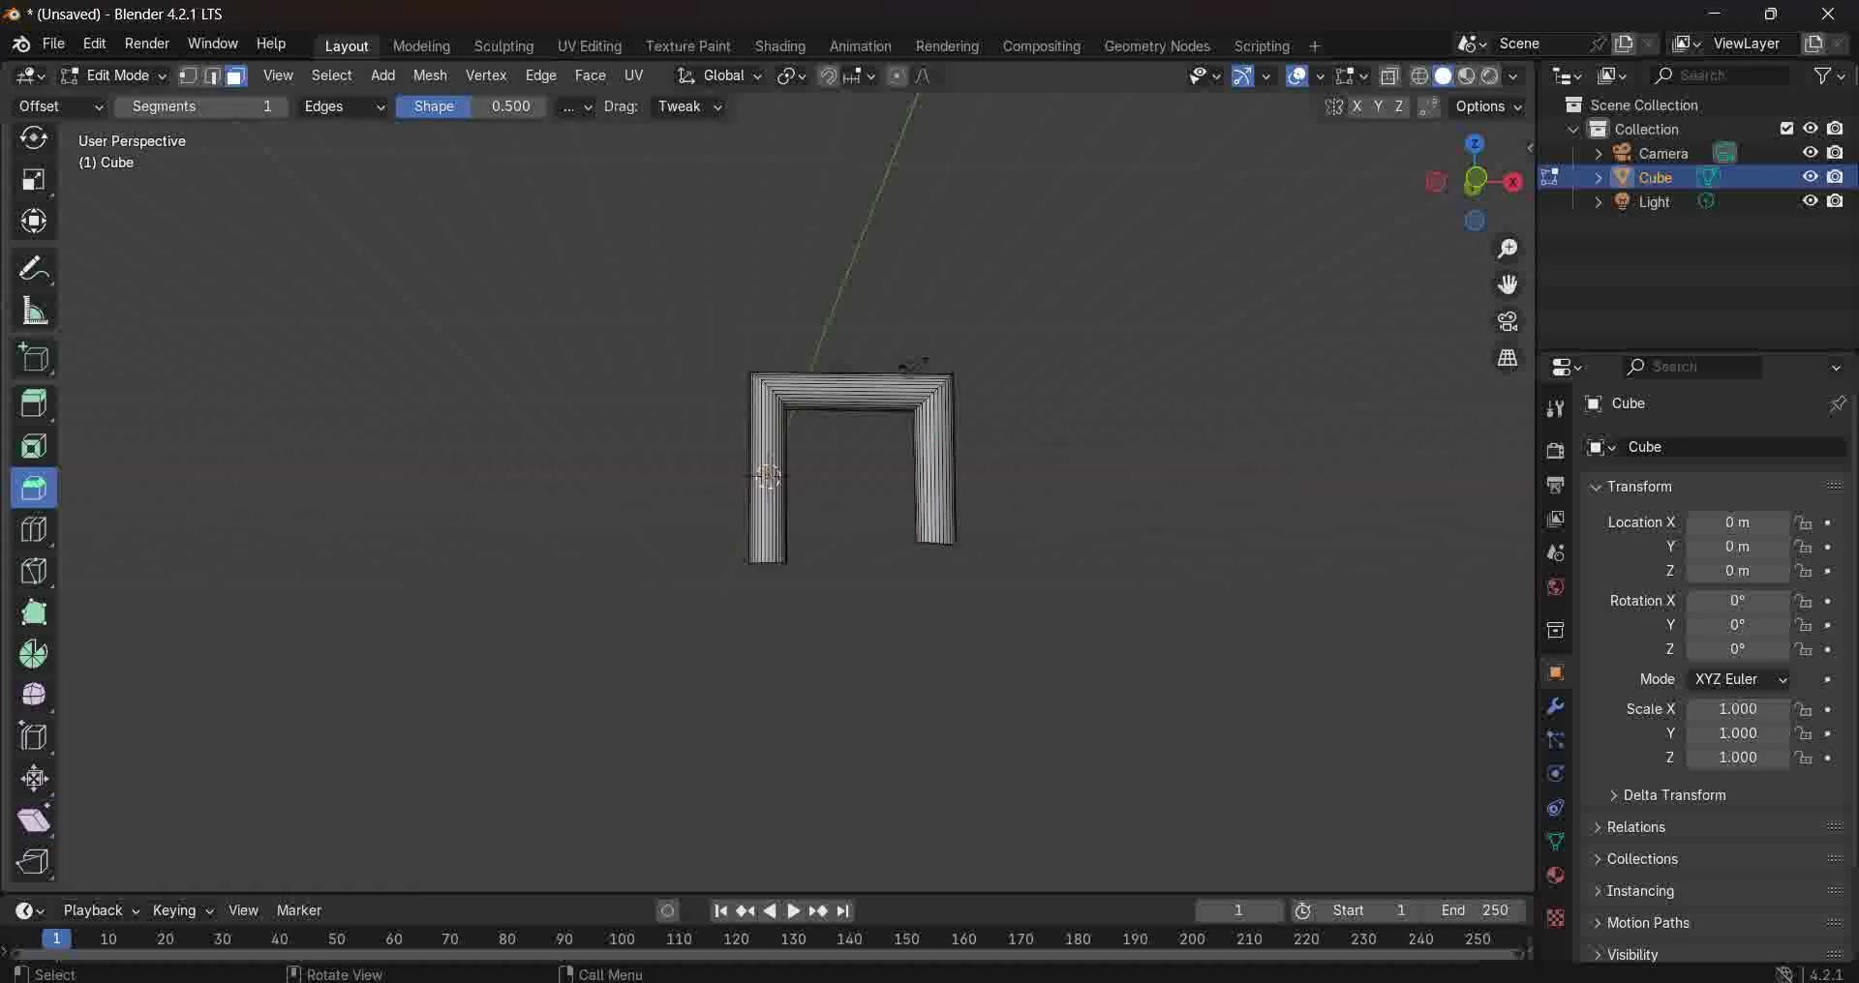
# Reselect the second leg's end face and shear it freehand by about 0.083 (Z/Y), -0.037 (Z/X) and 0.010 (Y/X).
pyautogui.moveTo(851, 542); pyautogui.dragTo(809, 521, button='middle')
pyautogui.moveTo(863, 339); pyautogui.dragTo(902, 481, button='middle')
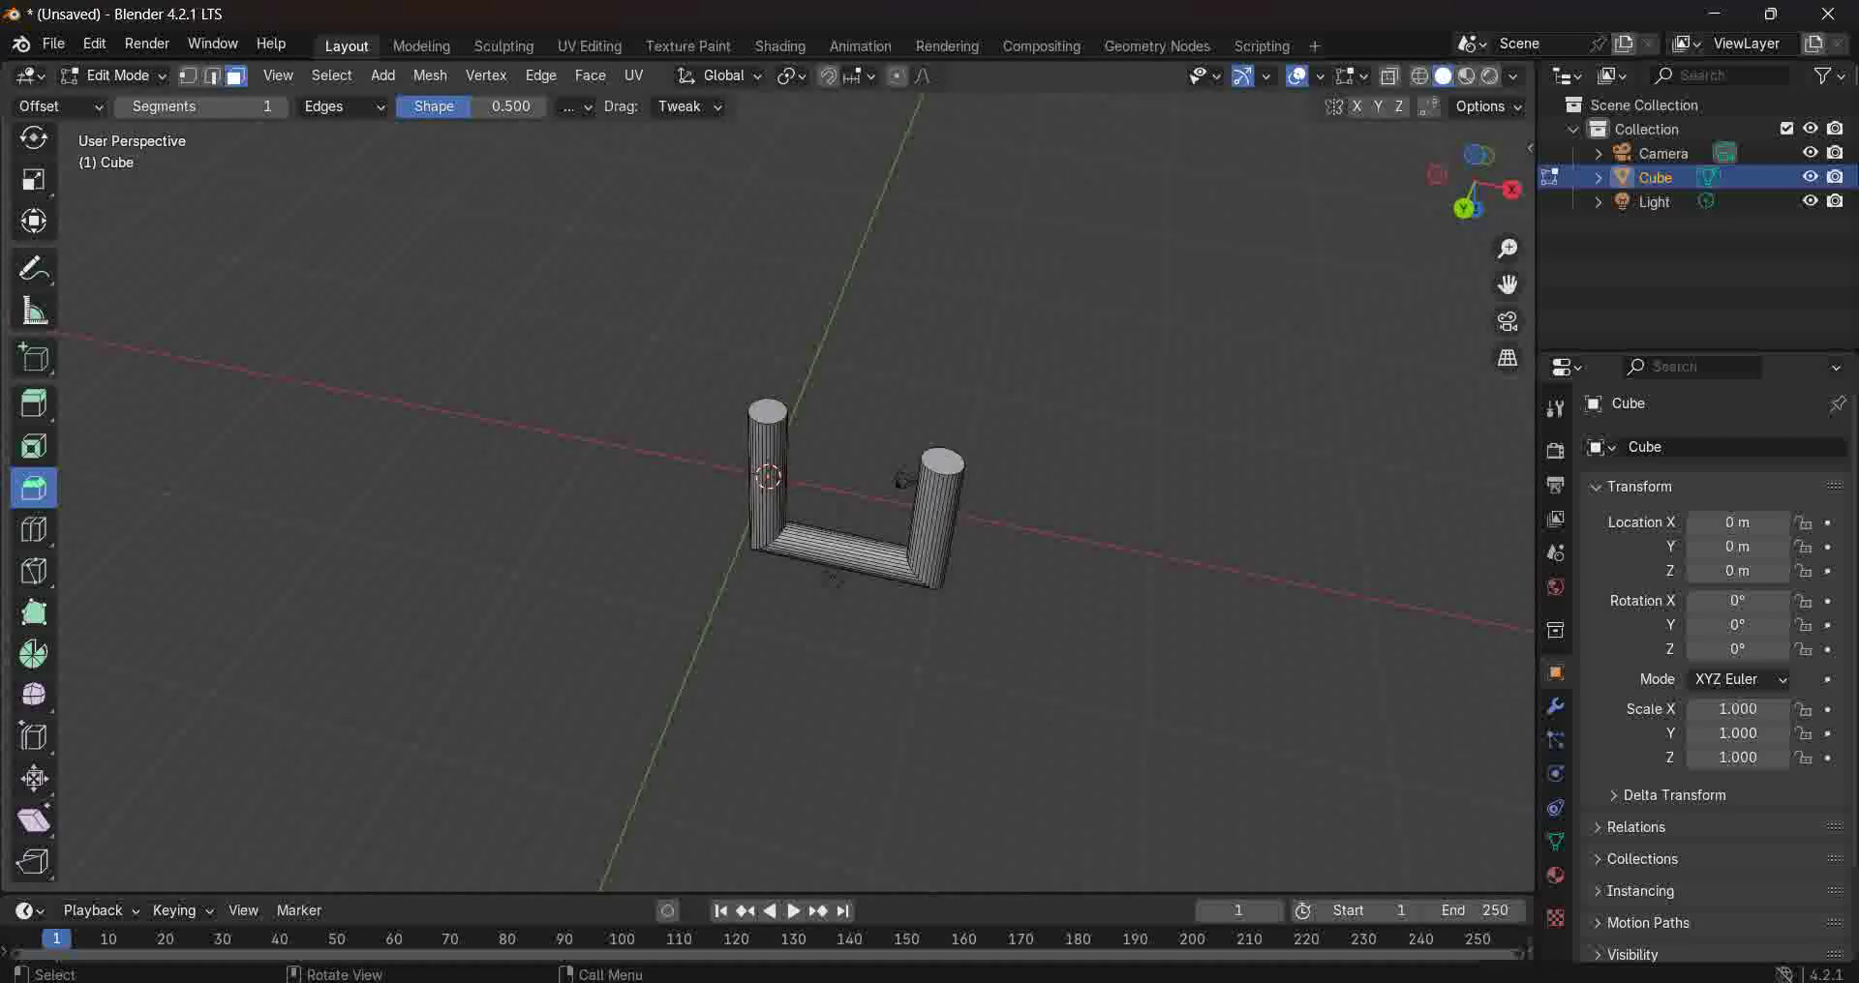
pyautogui.click(902, 479)
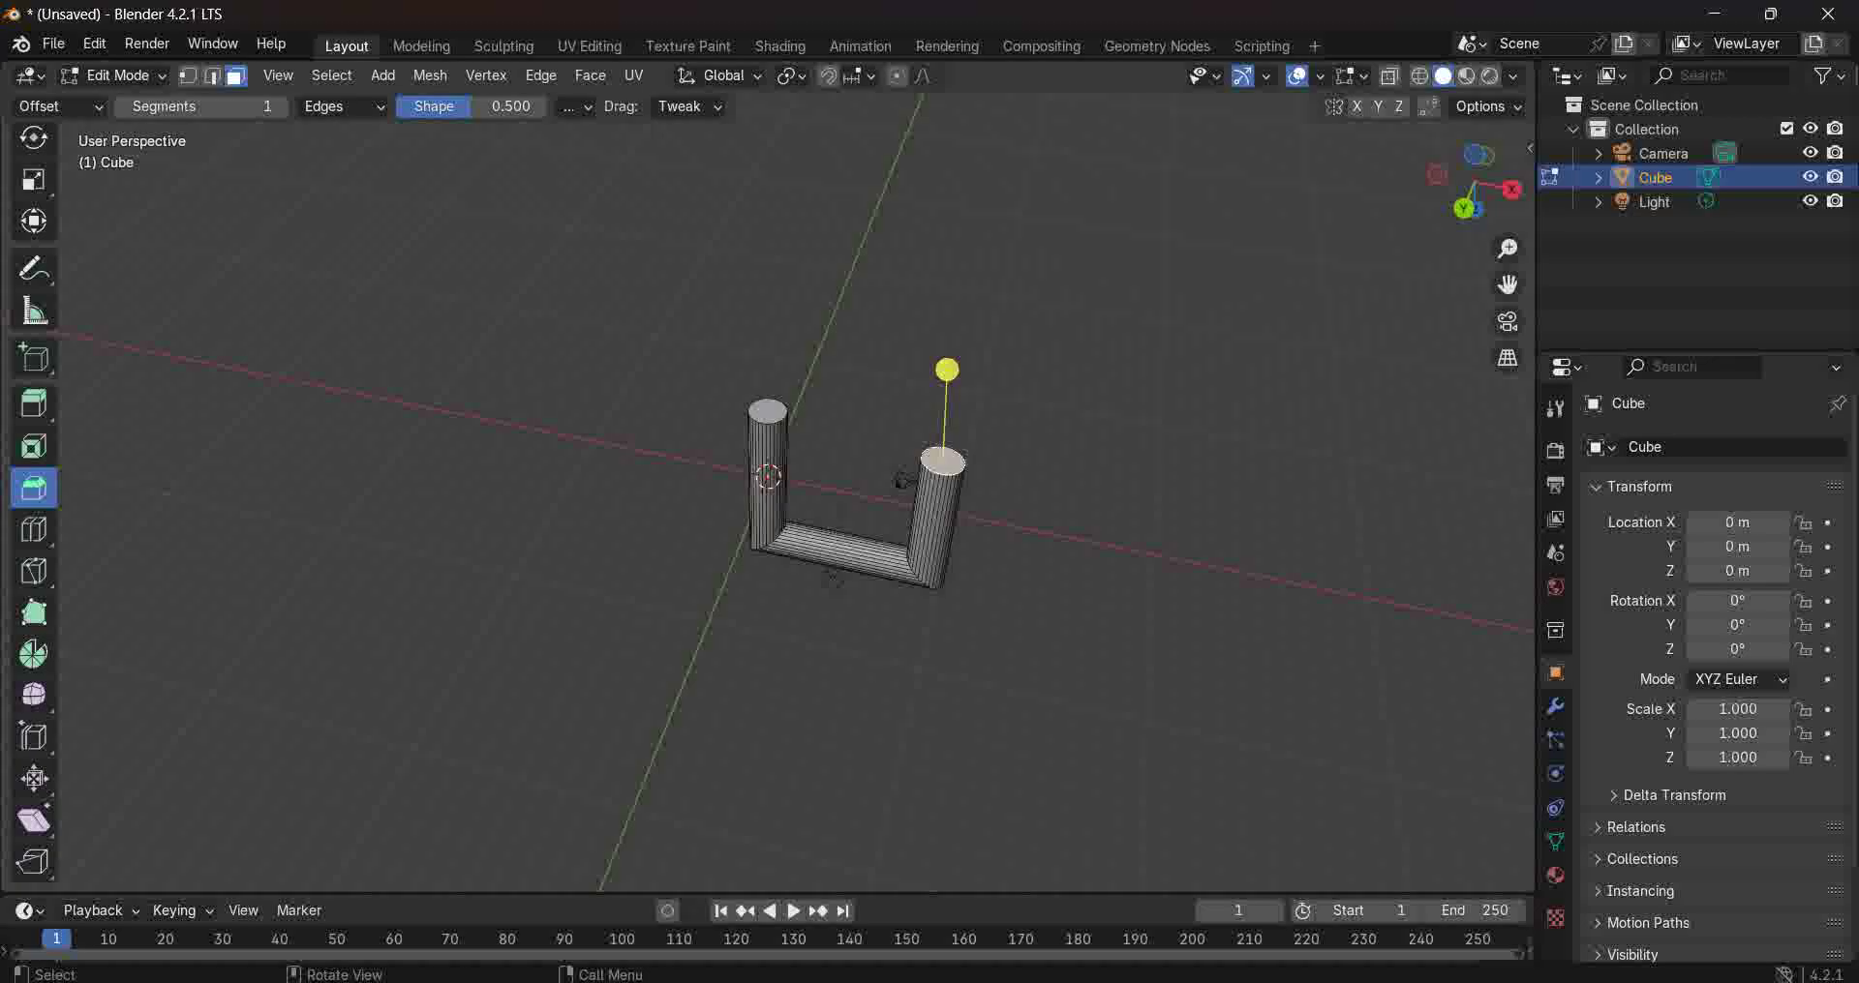
pyautogui.moveTo(1184, 490); pyautogui.dragTo(1200, 434, button='middle')
pyautogui.scroll(7, 1169, 492)
pyautogui.scroll(-3, 1169, 492)
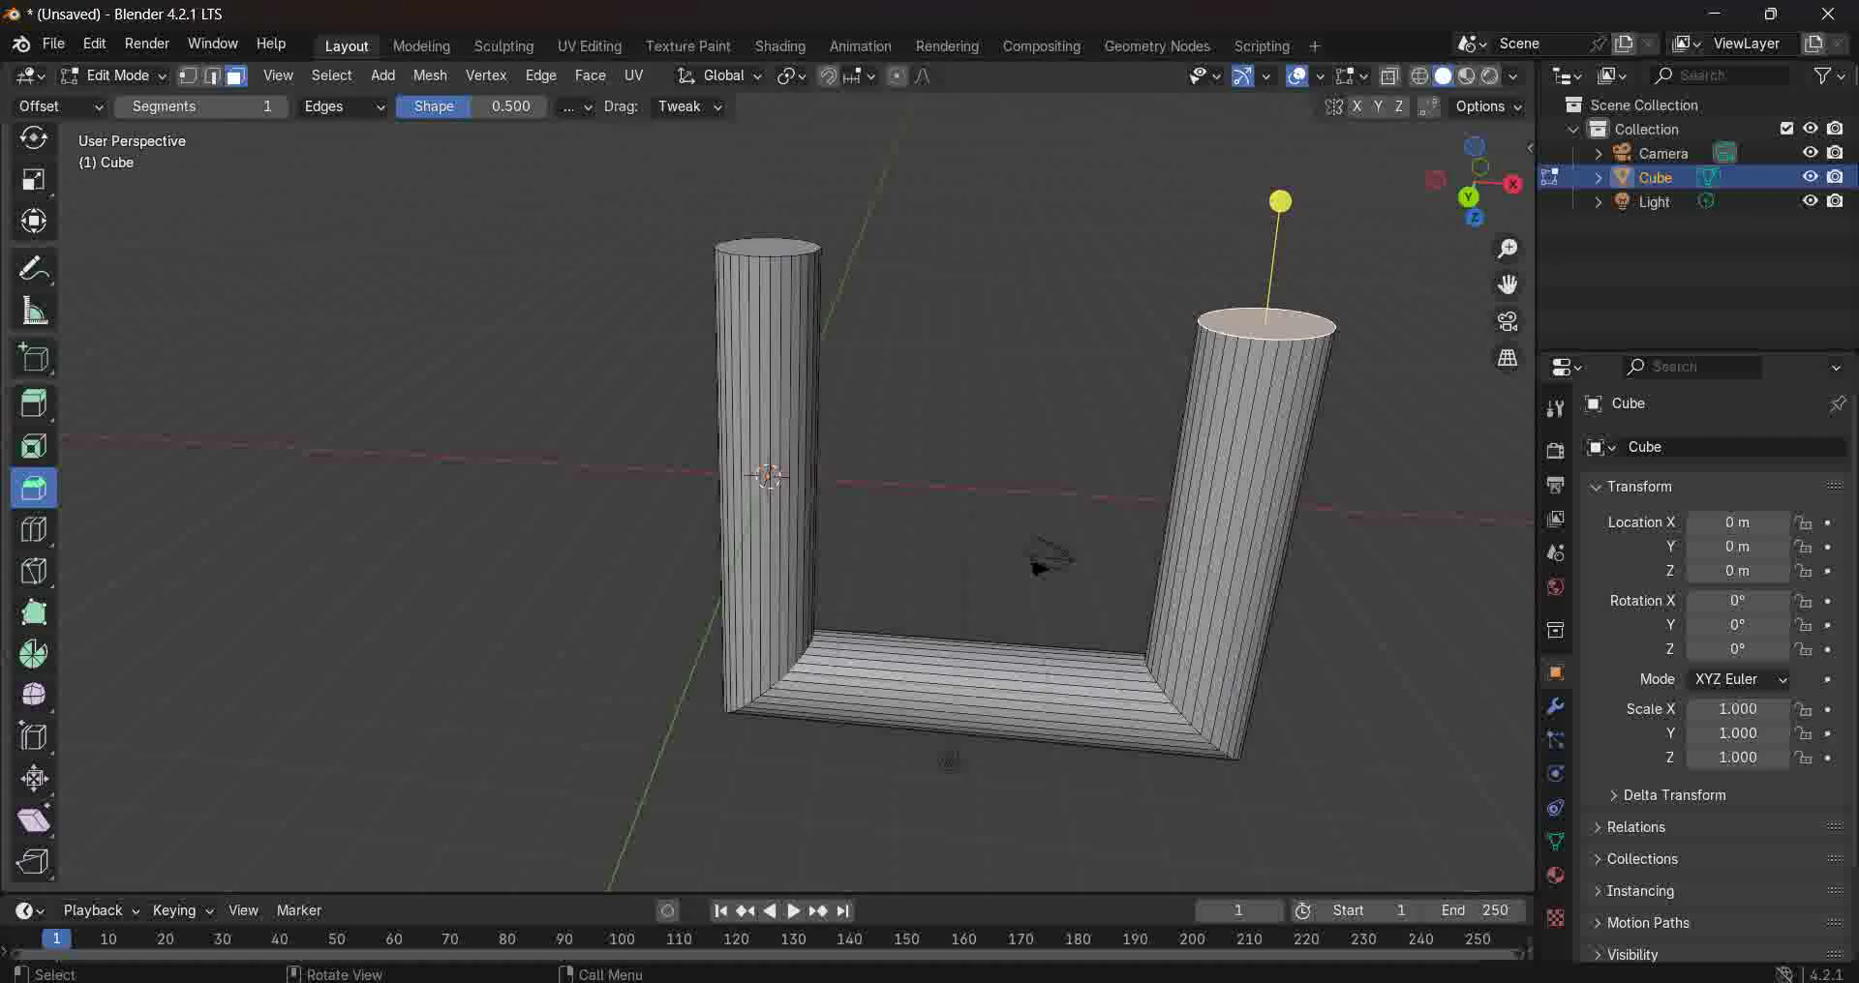
pyautogui.click(34, 821)
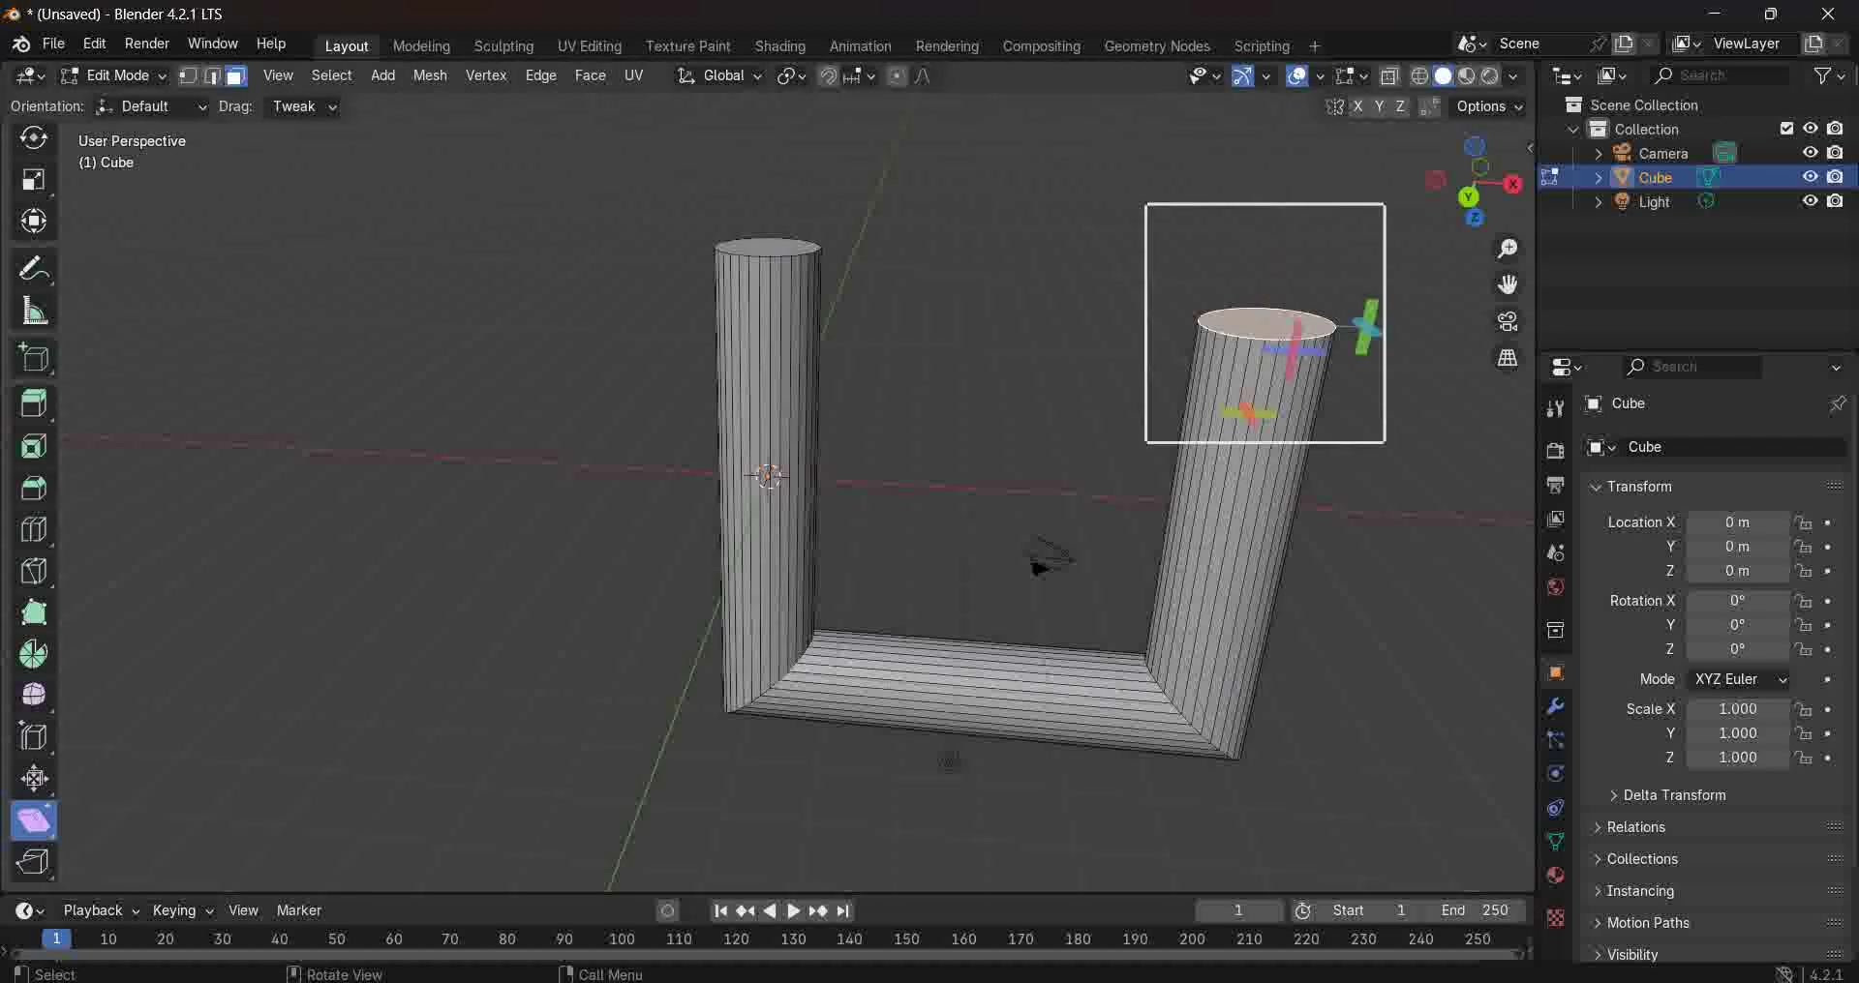
pyautogui.moveTo(1366, 327)
pyautogui.mouseDown()
pyautogui.moveTo(1375, 426)
pyautogui.moveTo(1367, 329)
pyautogui.mouseUp()
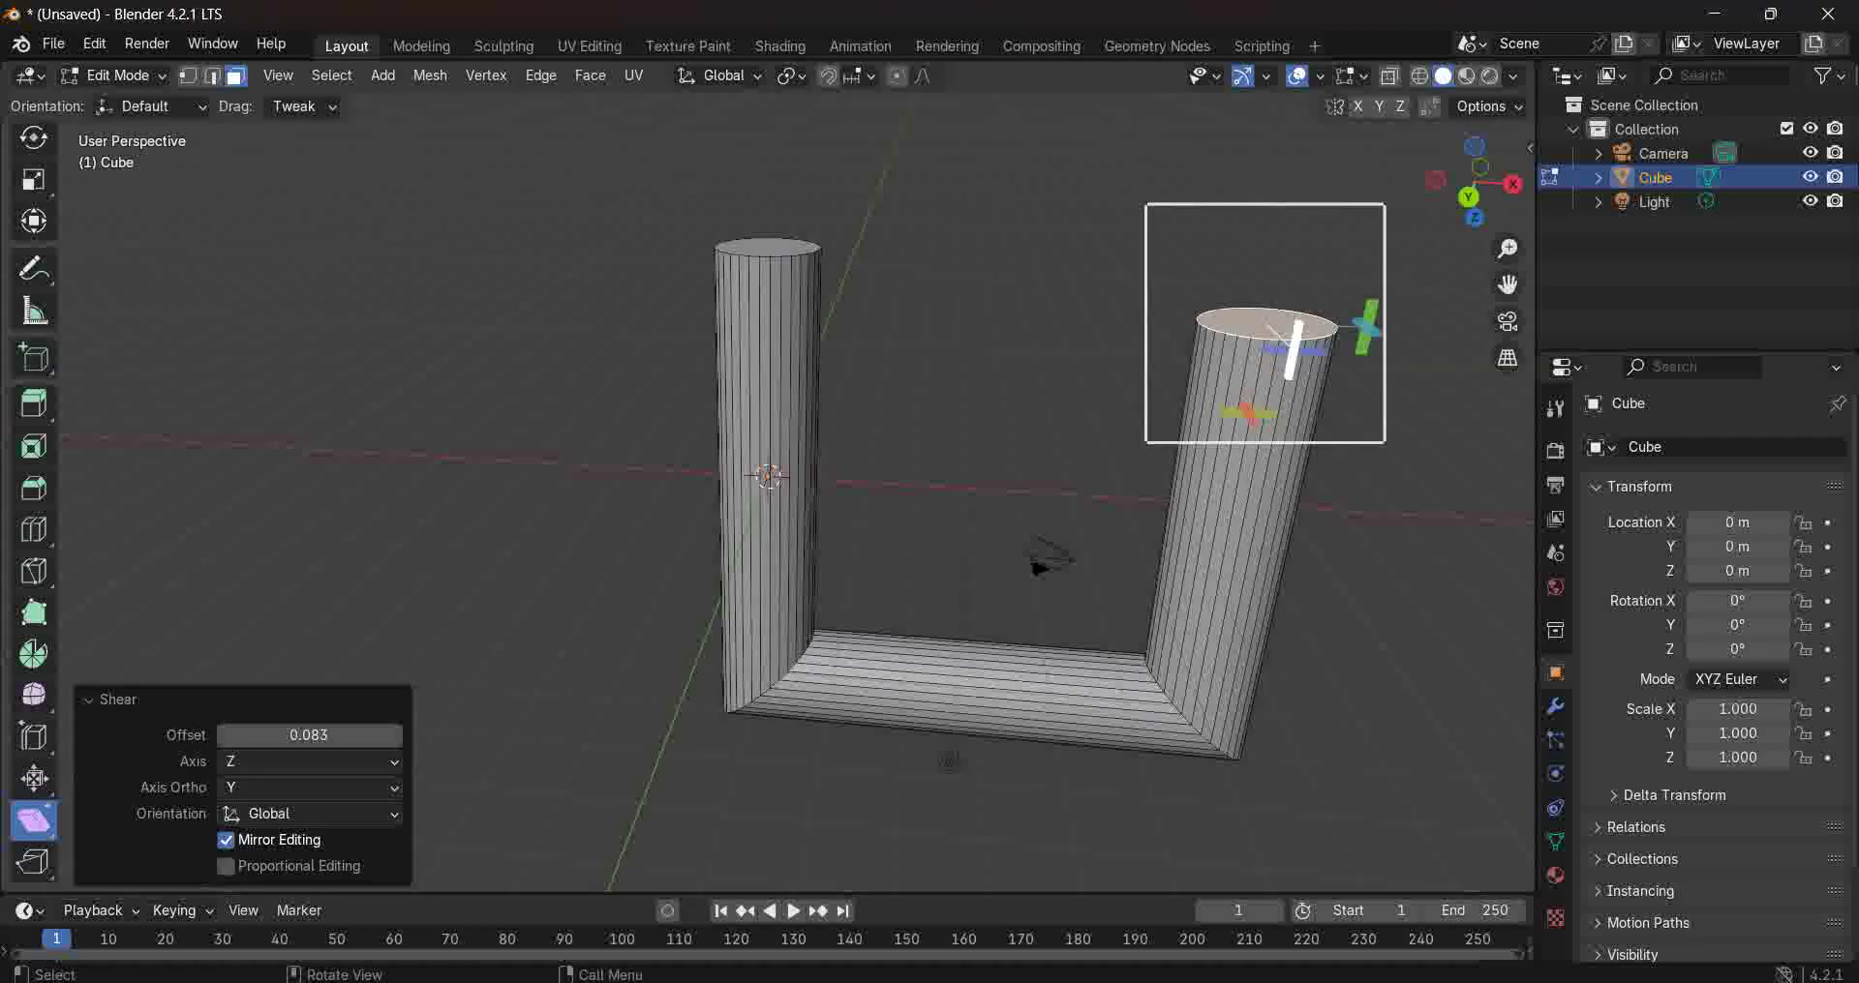
pyautogui.moveTo(1367, 329); pyautogui.dragTo(1297, 348)
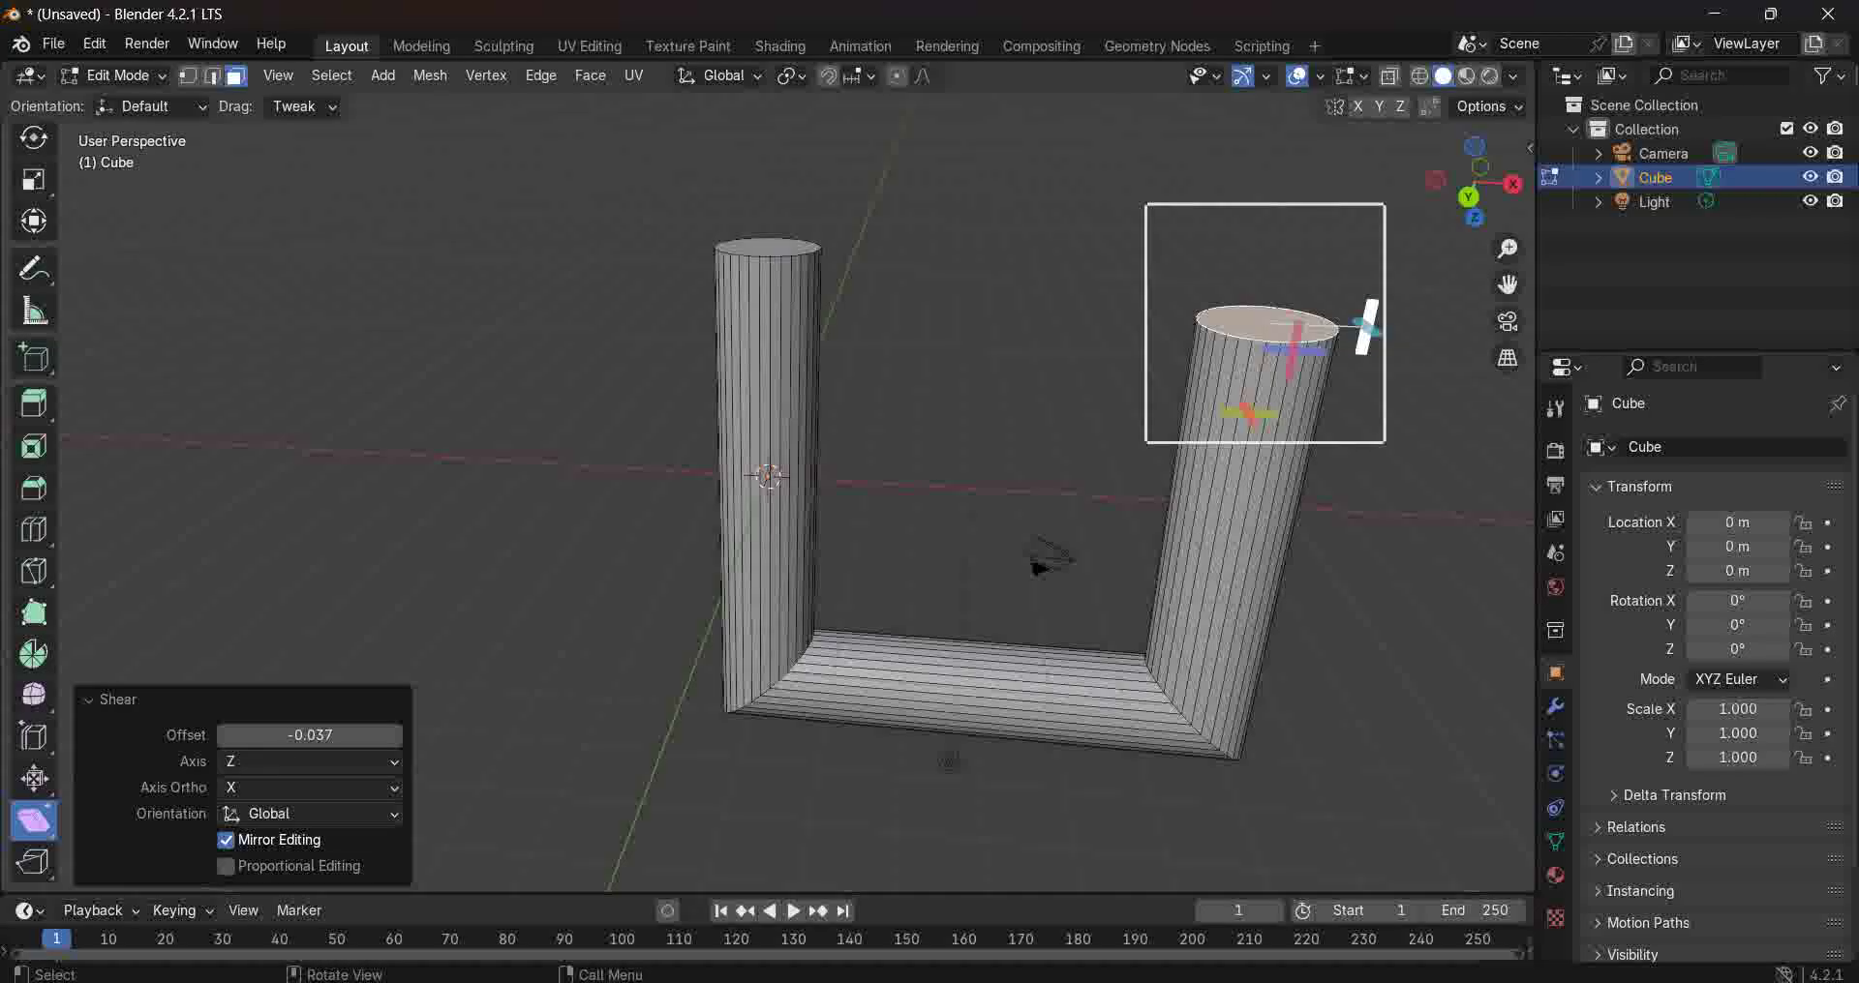
pyautogui.moveTo(1367, 329)
pyautogui.mouseDown()
pyautogui.moveTo(1297, 321)
pyautogui.moveTo(1330, 329)
pyautogui.mouseUp()
pyautogui.moveTo(1250, 417); pyautogui.dragTo(1258, 451)
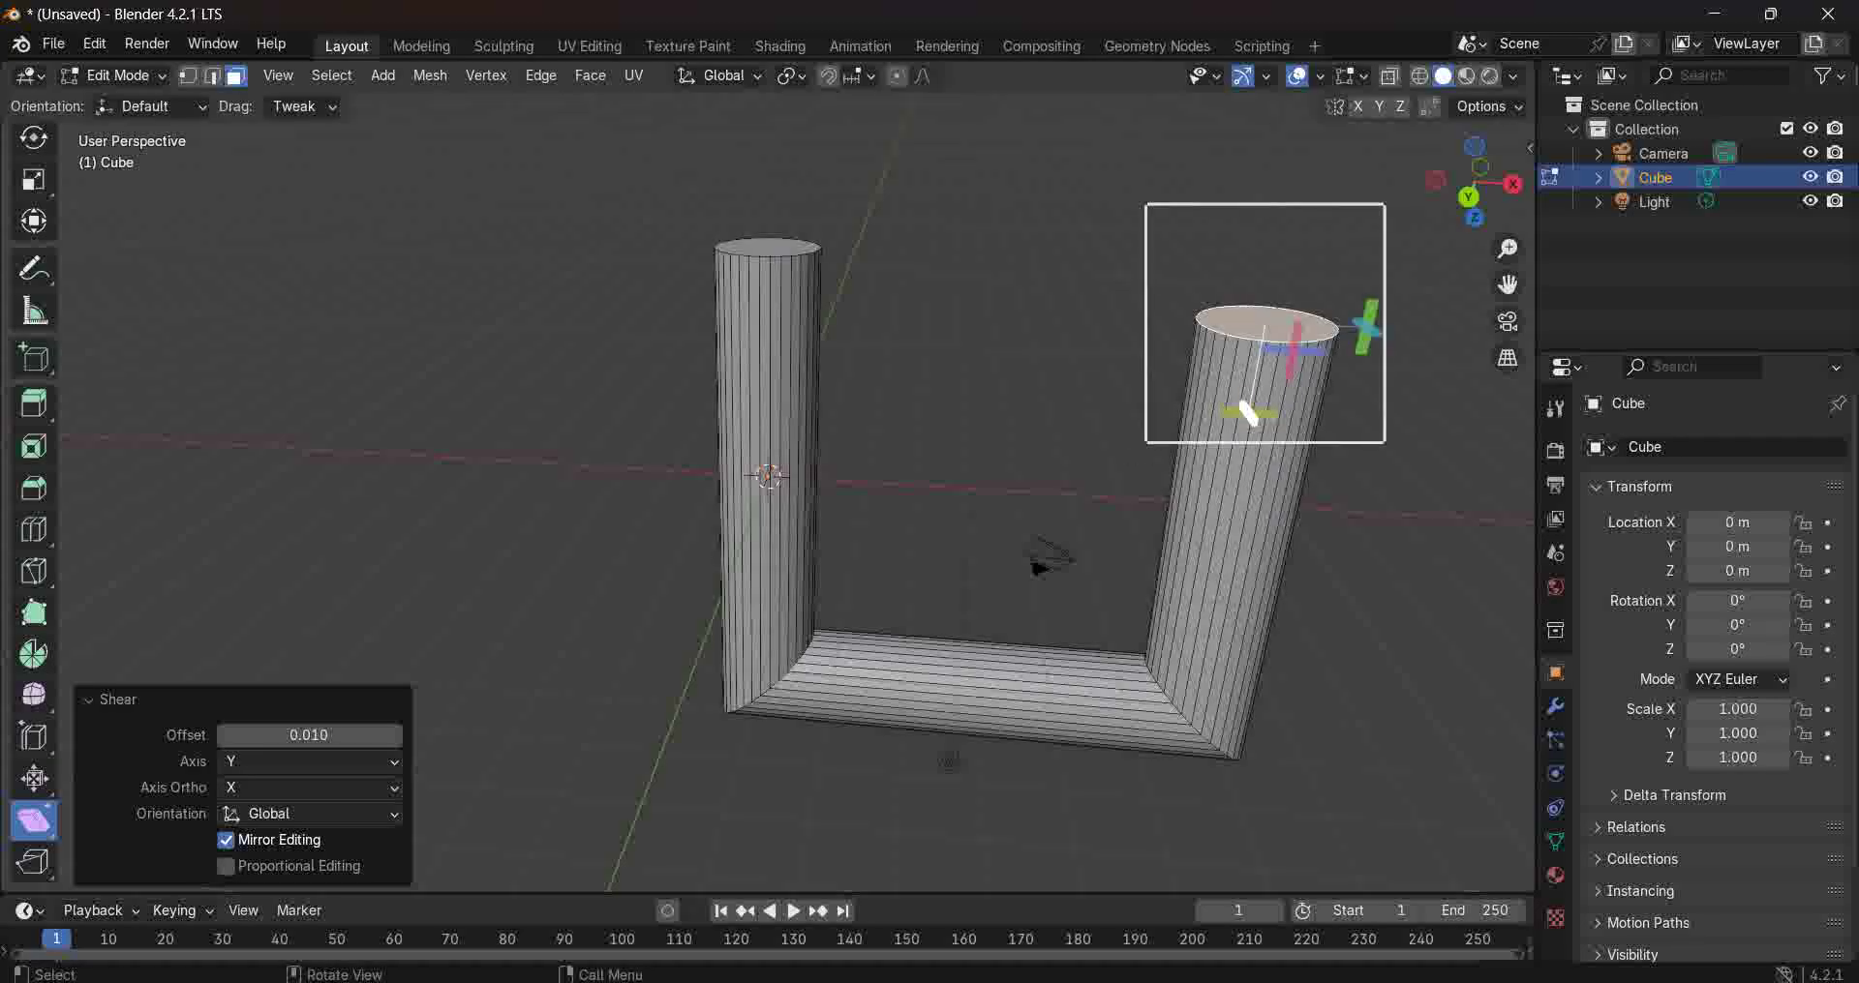
pyautogui.click(1250, 416)
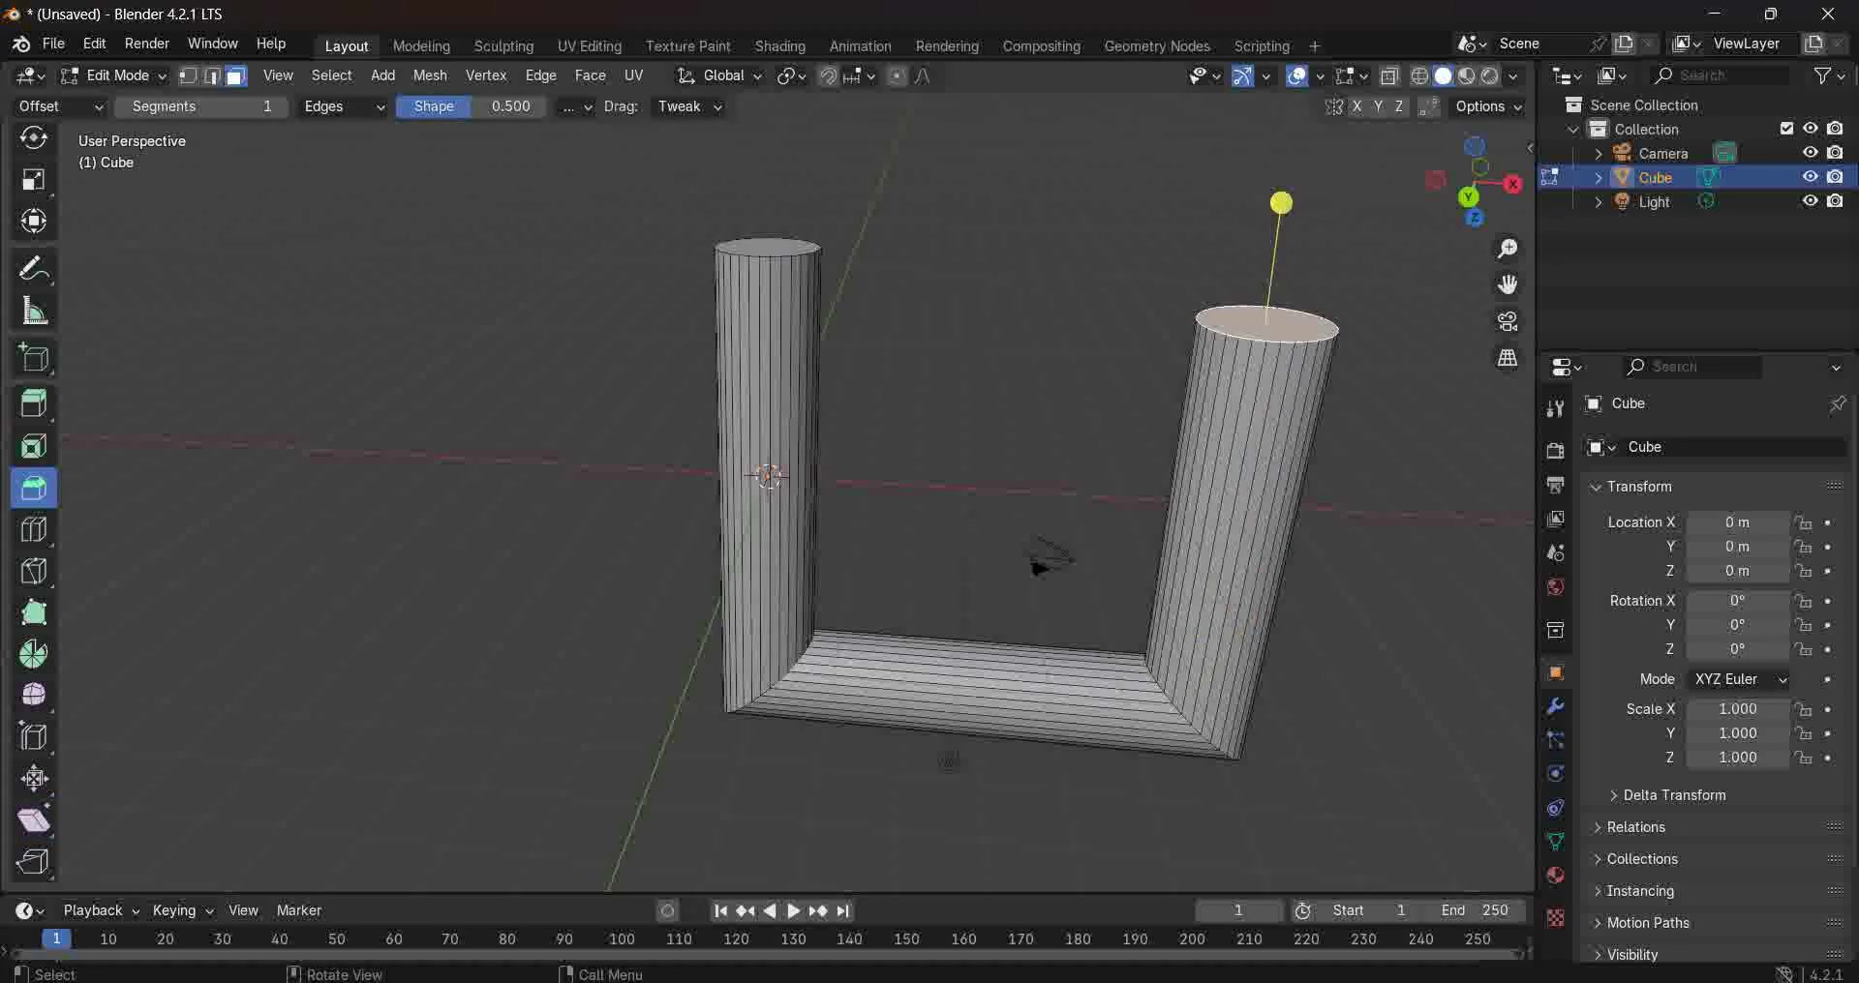
# Shear the second leg's end face with axis Y and orthogonal axis X, trying offset -1 before setting it to 2.
pyautogui.click(34, 820)
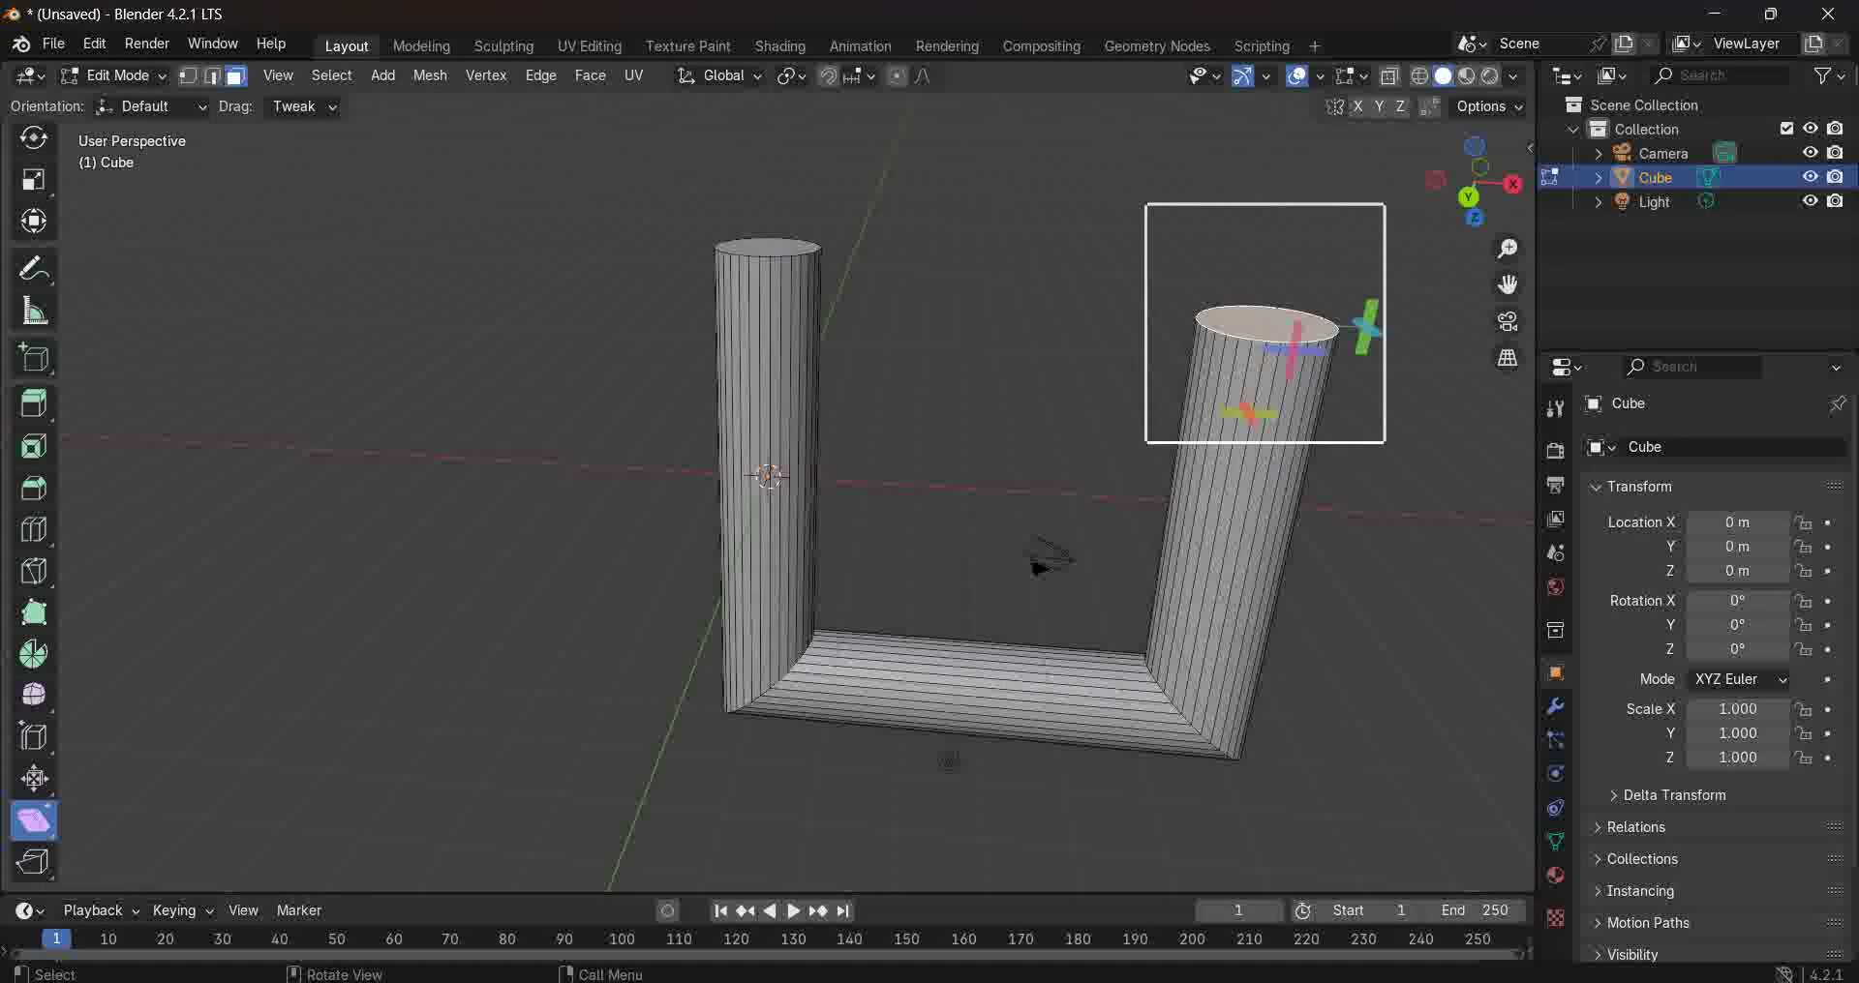
pyautogui.moveTo(1247, 410); pyautogui.dragTo(1225, 356)
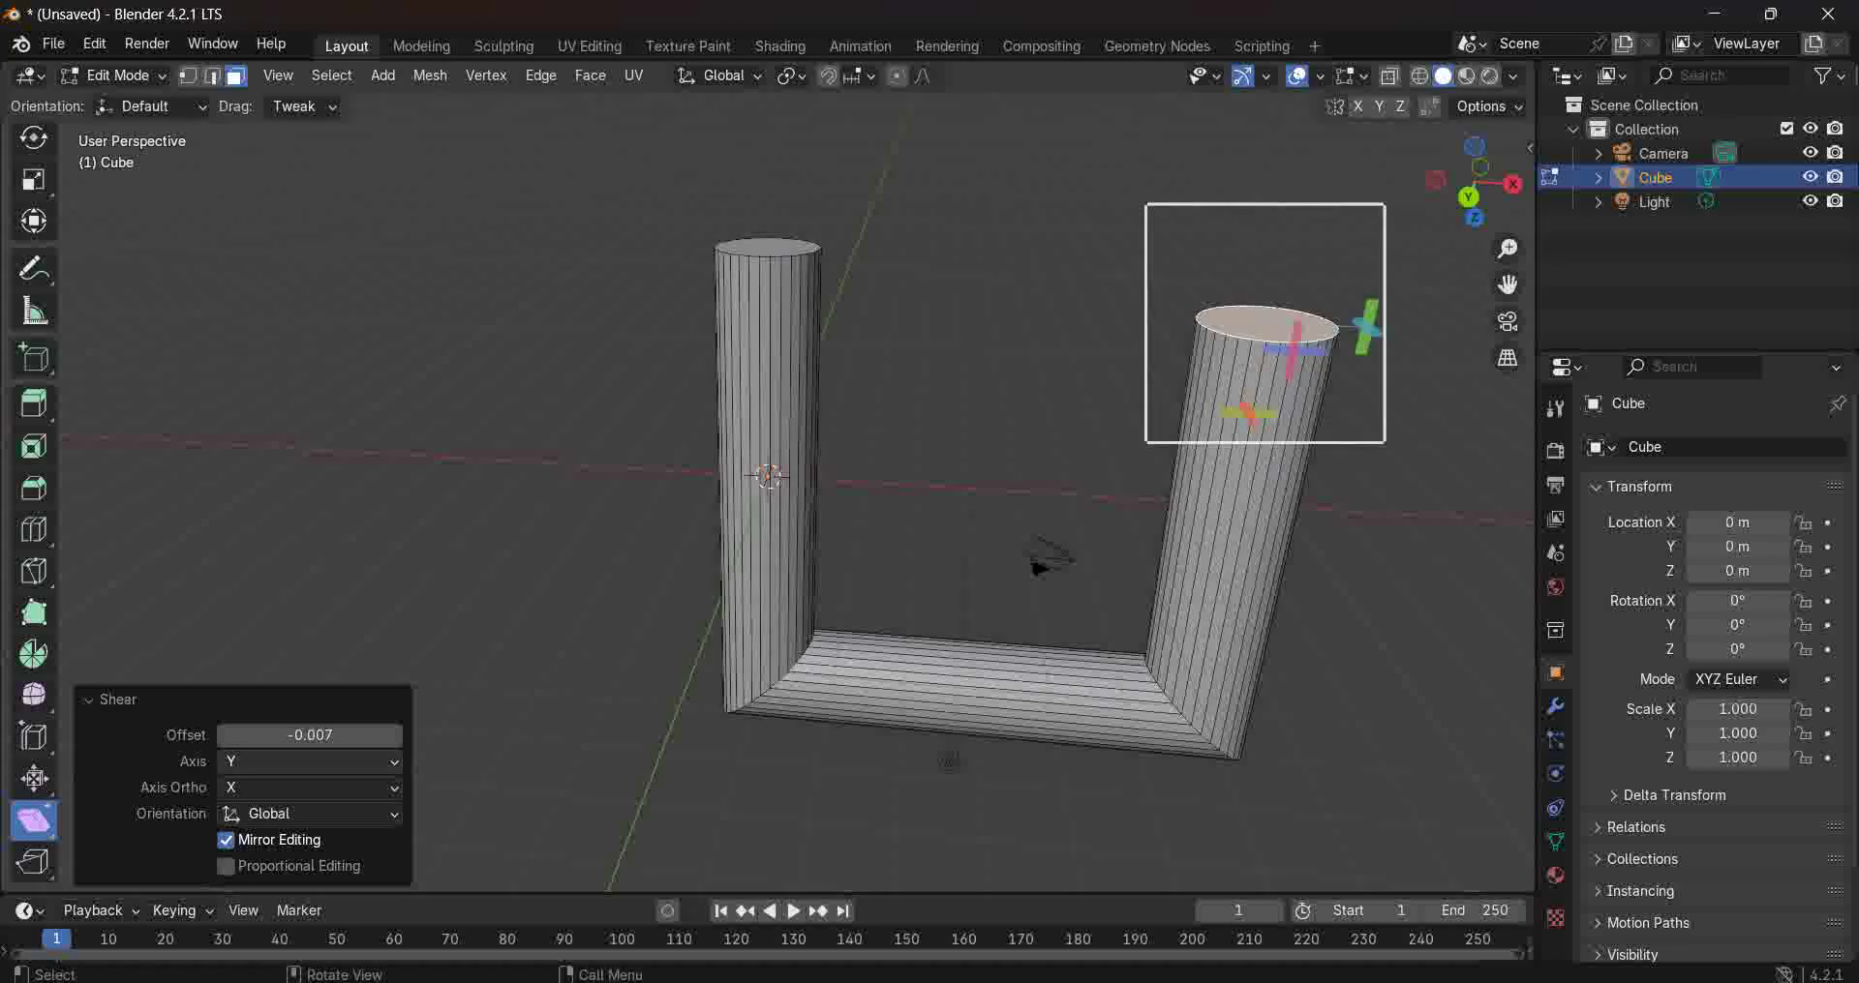
pyautogui.click(310, 735)
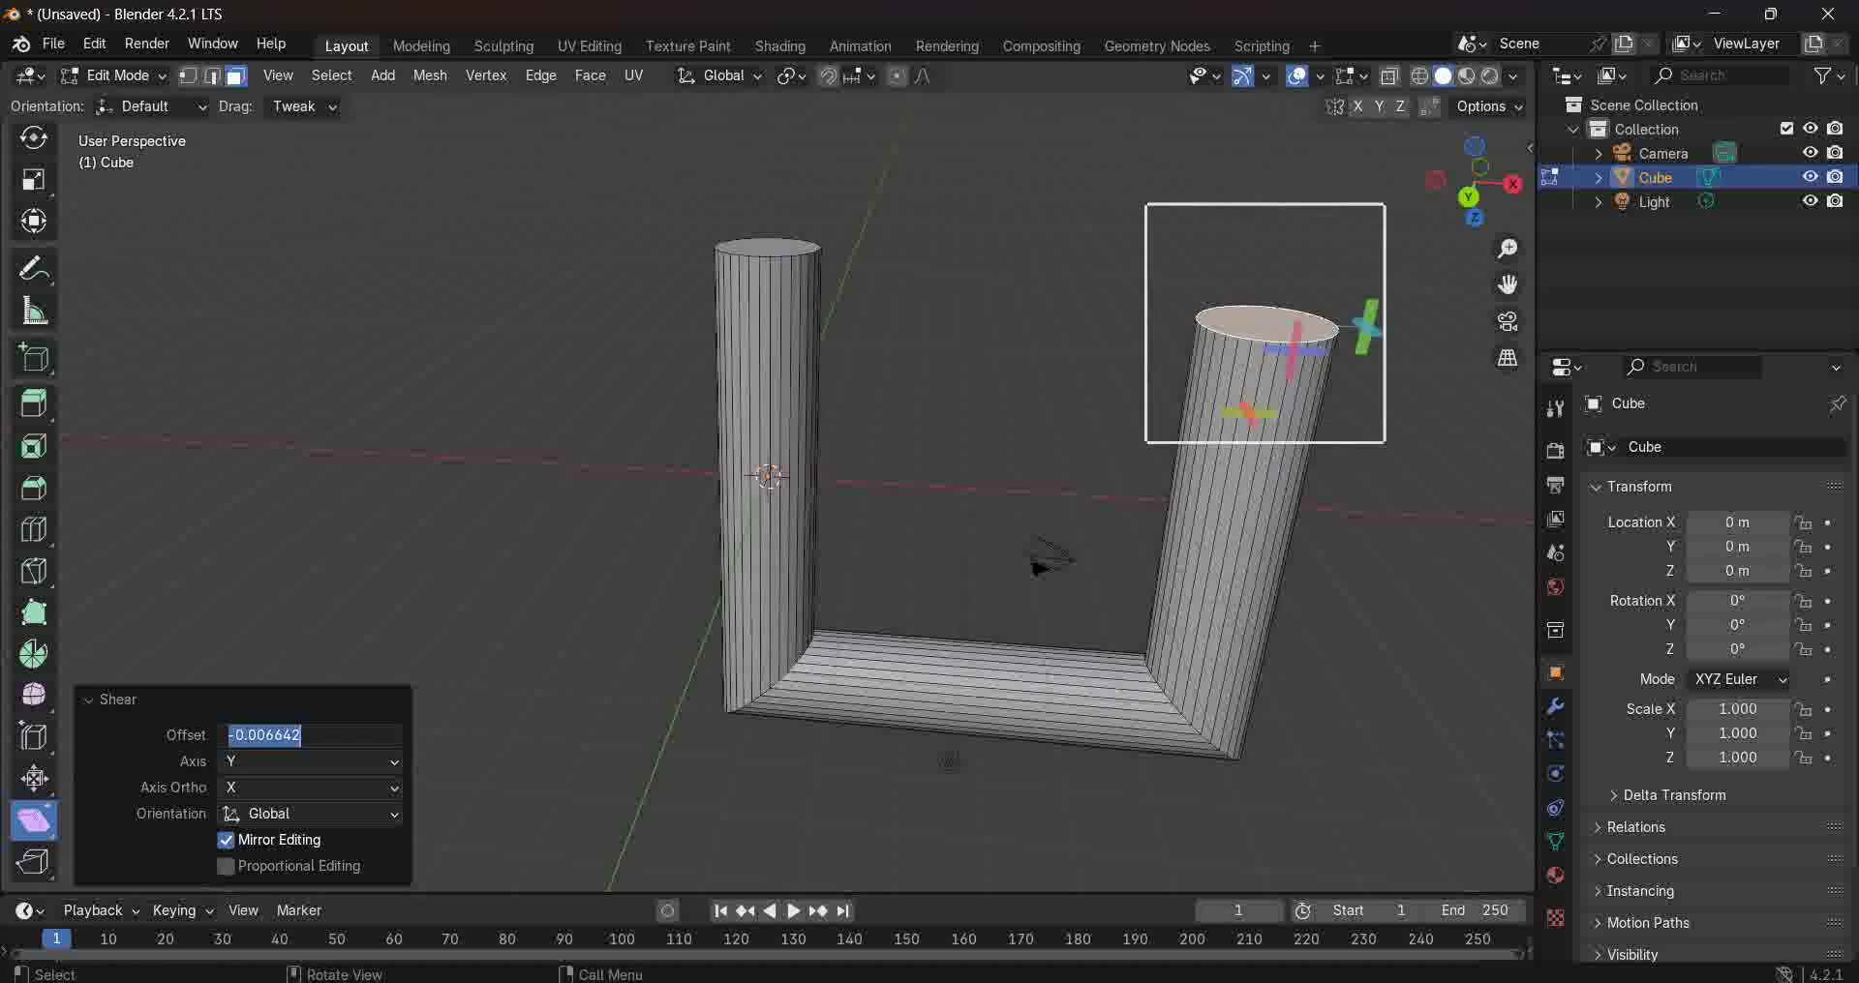
pyautogui.write('-1')
pyautogui.press('Return')
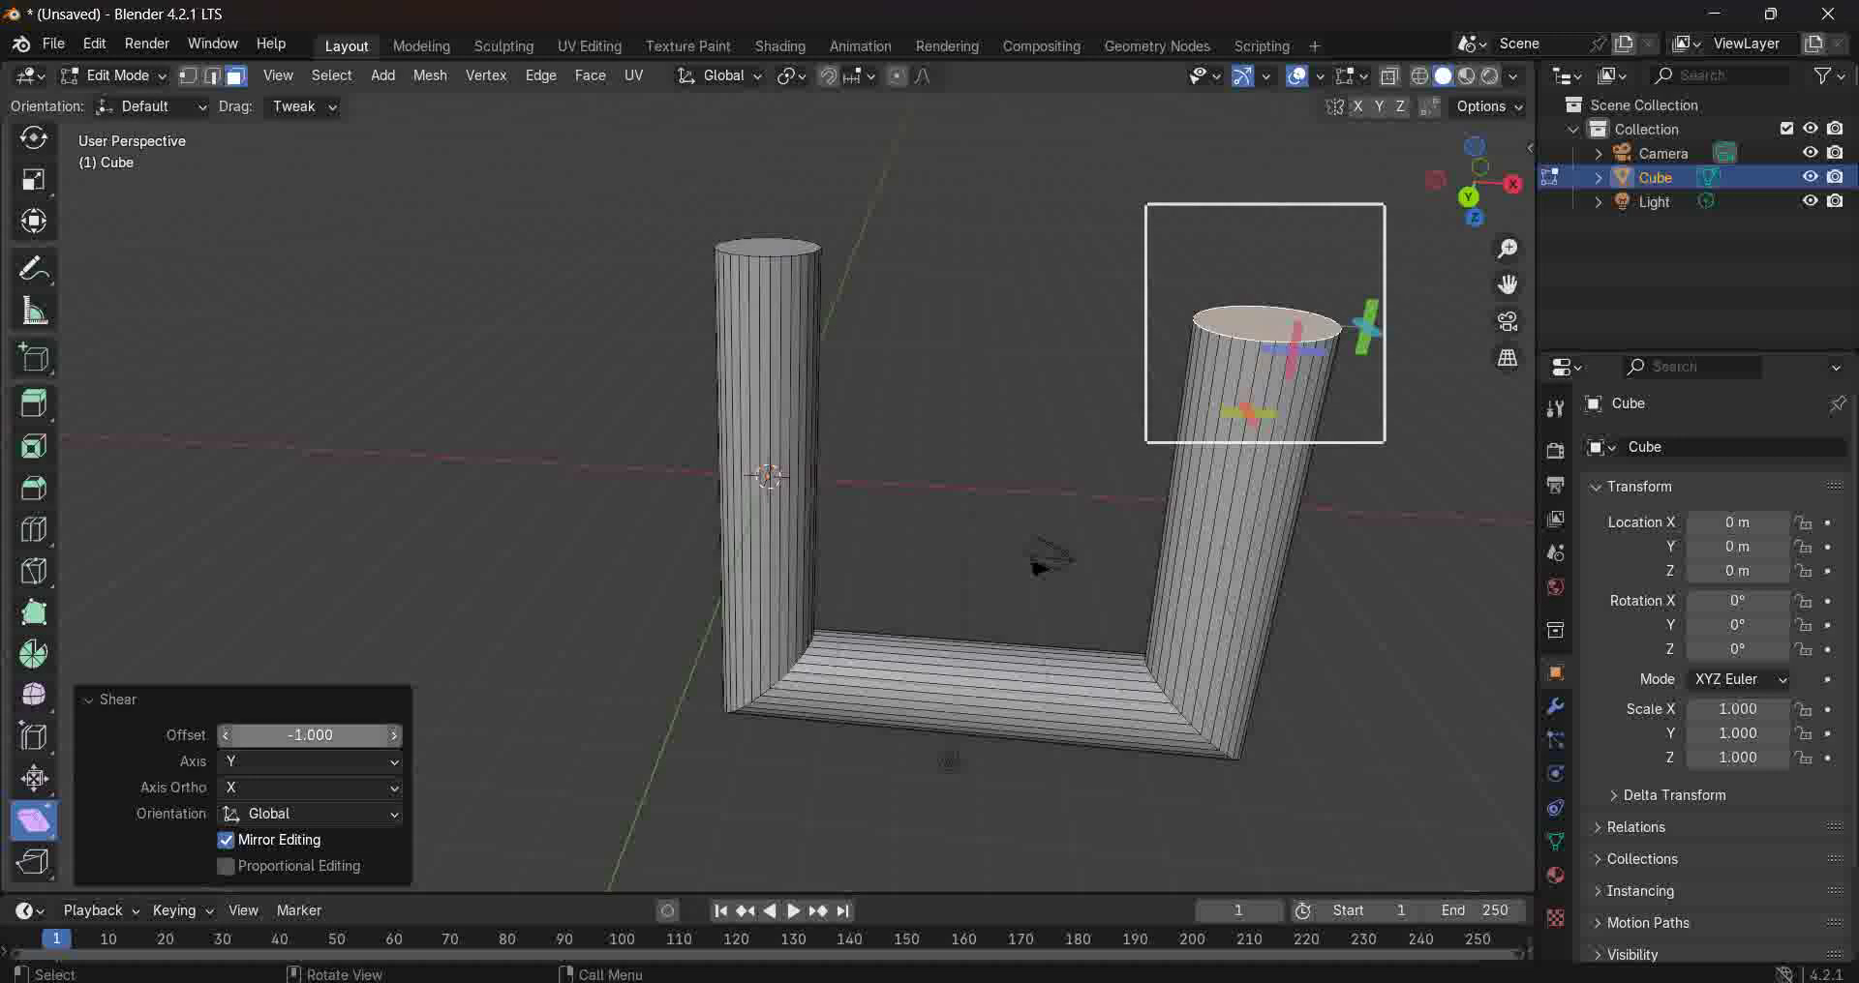
pyautogui.click(310, 735)
pyautogui.write('2')
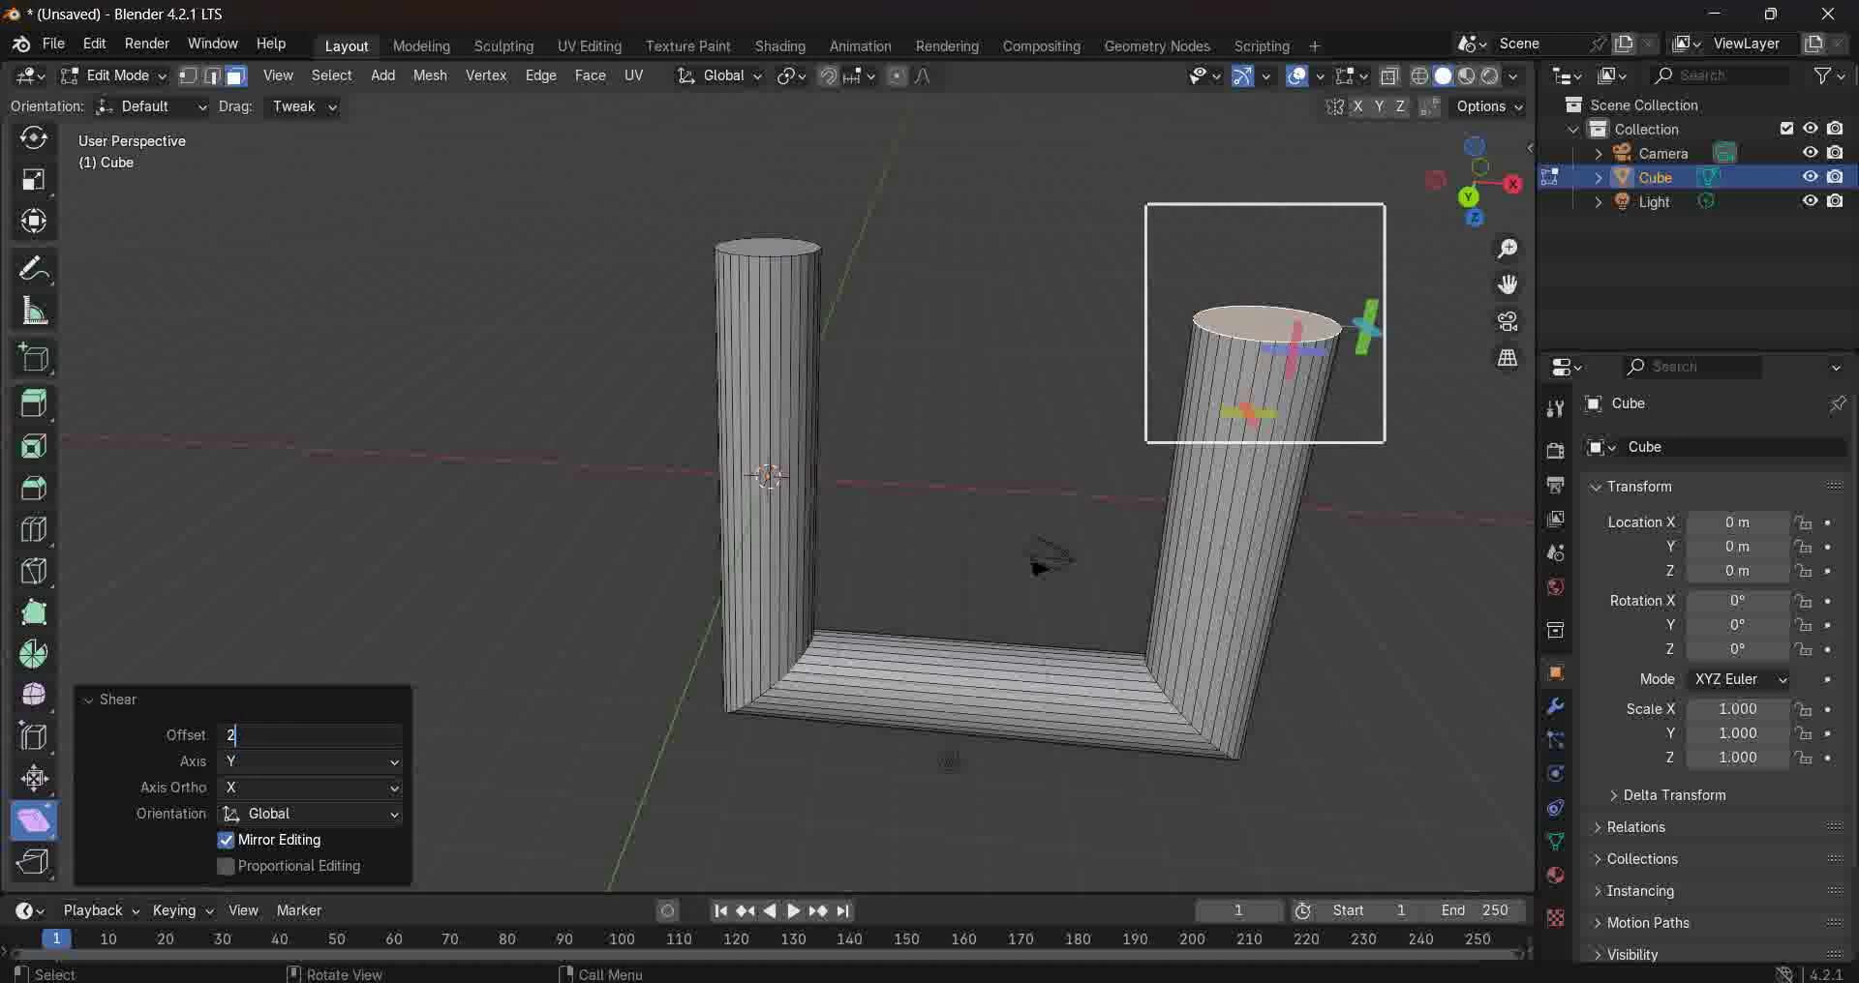
pyautogui.press('Return')
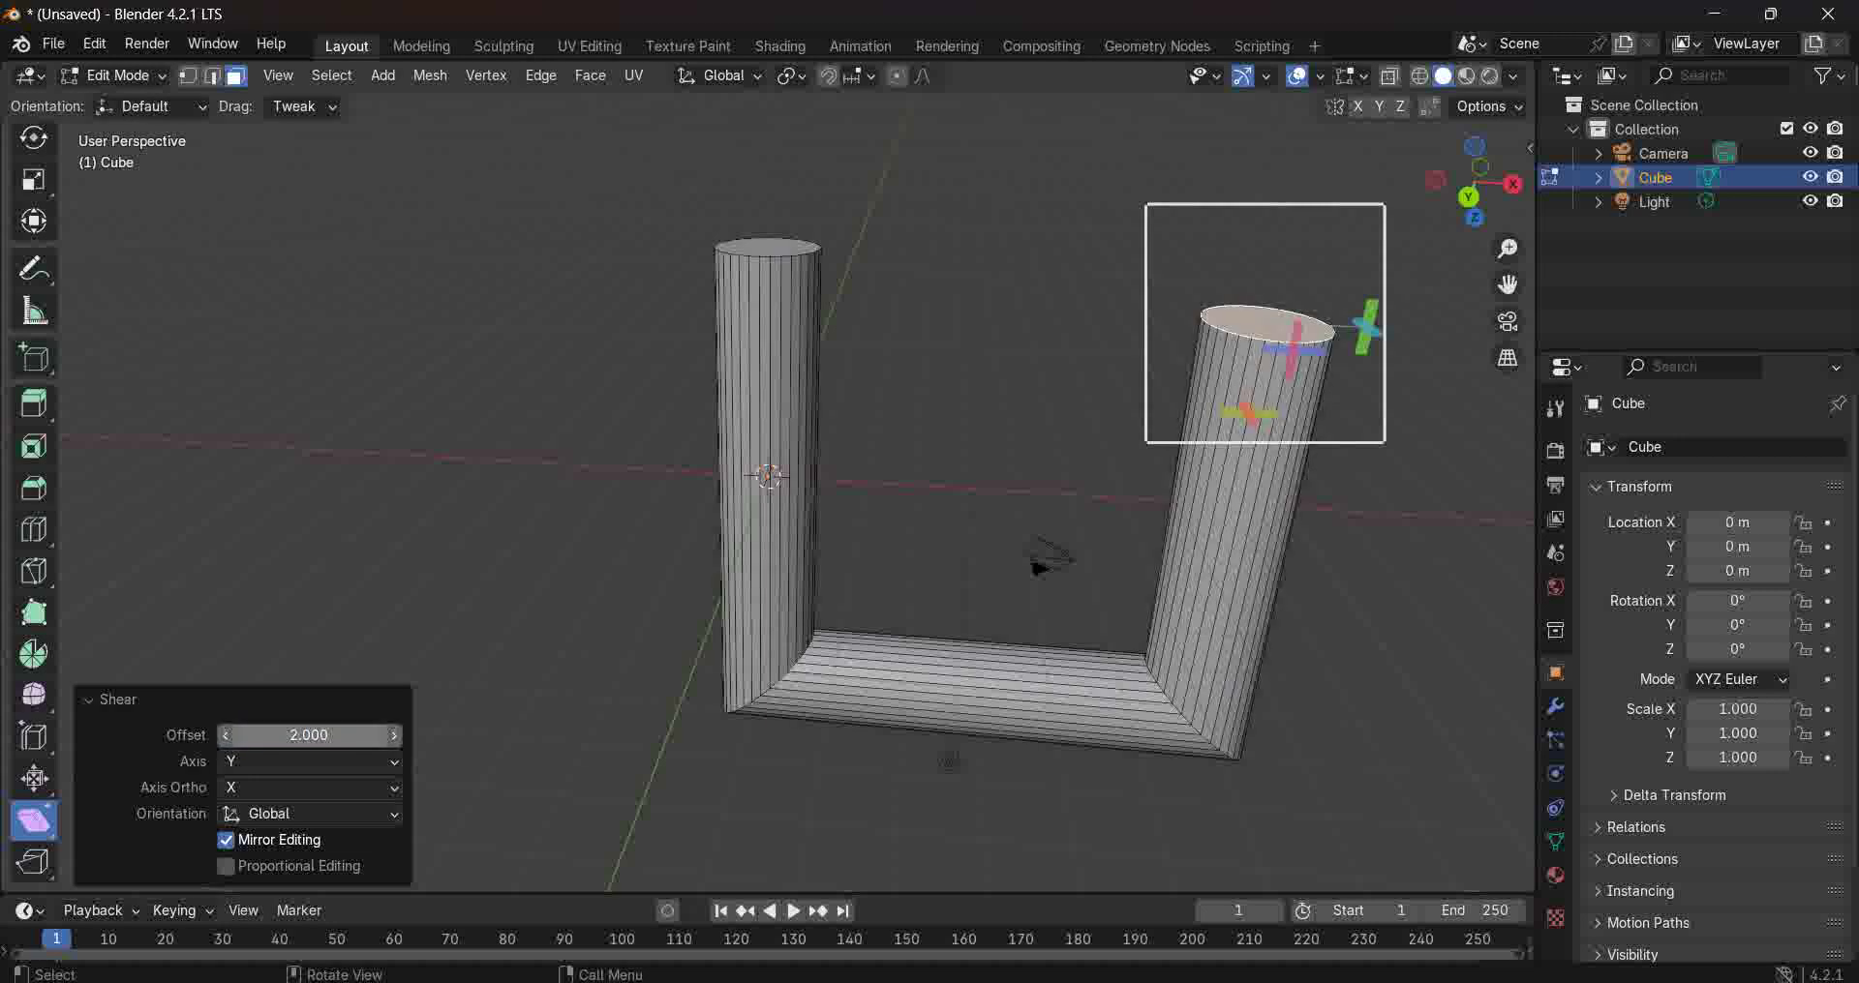
# Switch to the Bevel tool, inspect the bent pipe from several angles, and select all of its geometry.
pyautogui.hotkey('shift', 'space')
pyautogui.hotkey('ctrl', 'b')
pyautogui.moveTo(1038, 560)
pyautogui.mouseDown(button='middle')
pyautogui.moveTo(1122, 619)
pyautogui.moveTo(1045, 527)
pyautogui.moveTo(1087, 291)
pyautogui.moveTo(1109, 283)
pyautogui.moveTo(1021, 288)
pyautogui.mouseUp(button='middle')
pyautogui.scroll(-2, 1121, 620)
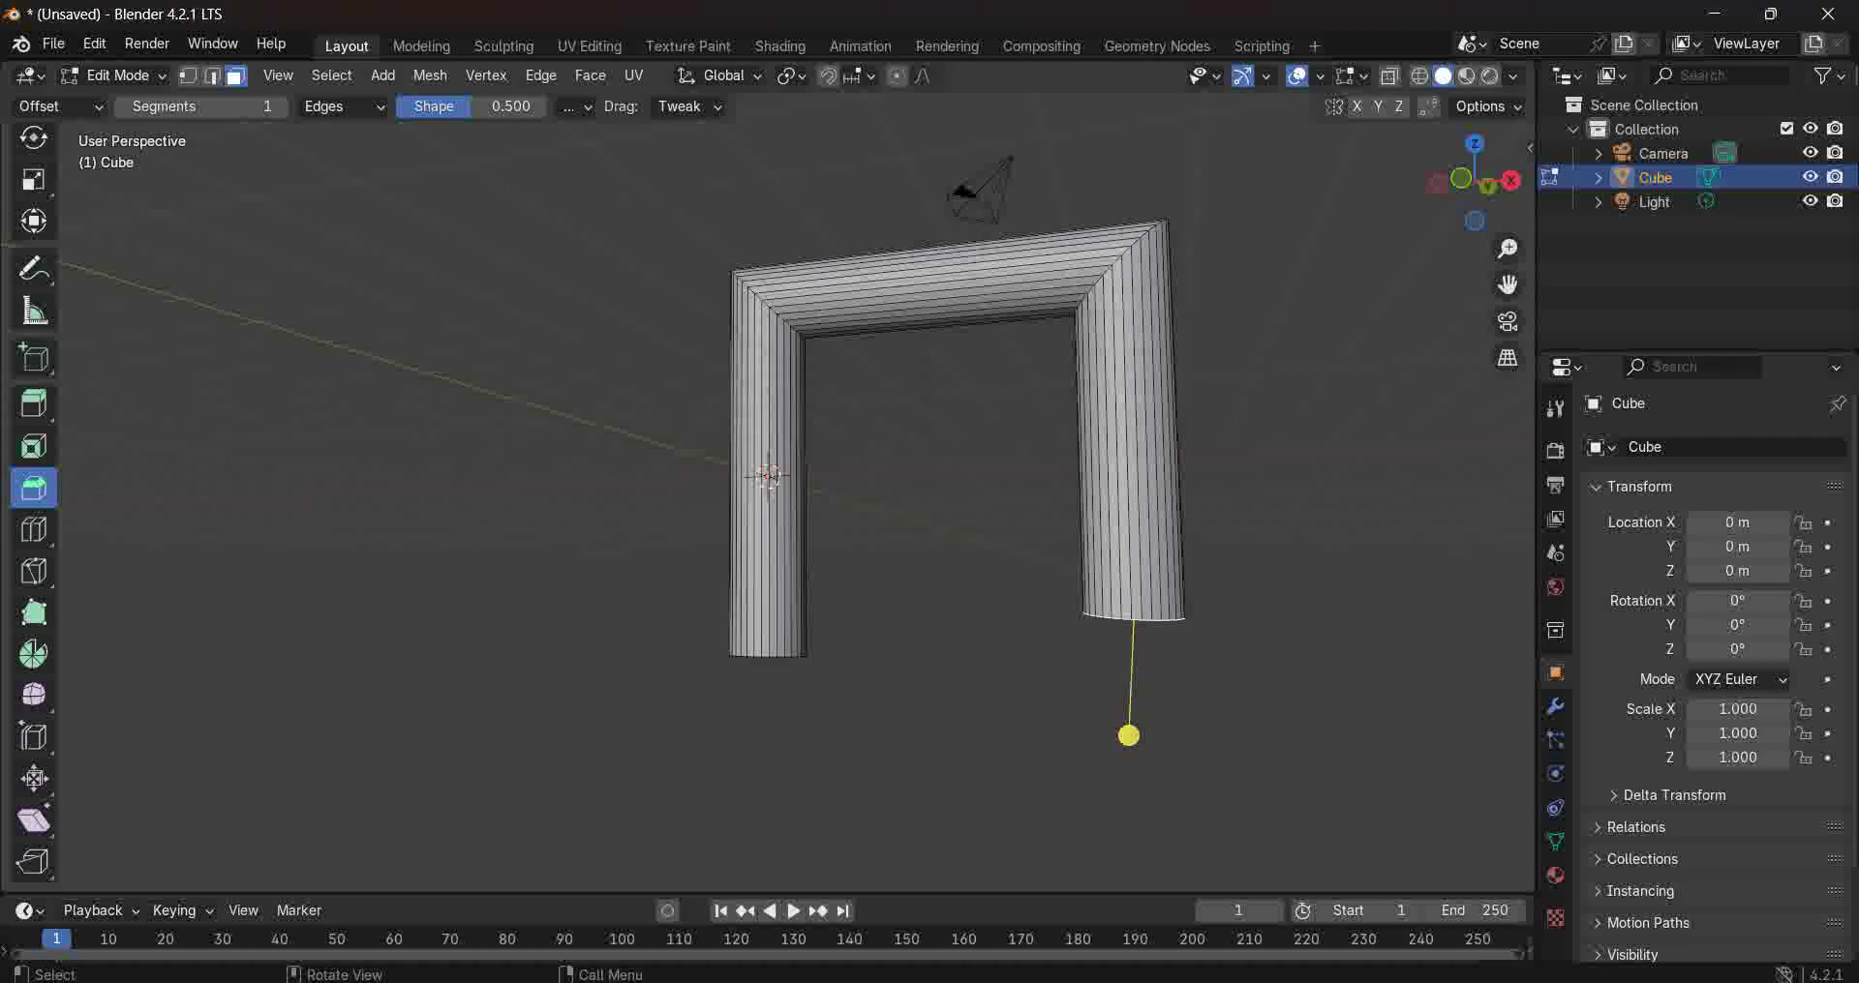
pyautogui.moveTo(929, 484); pyautogui.dragTo(948, 754, button='middle')
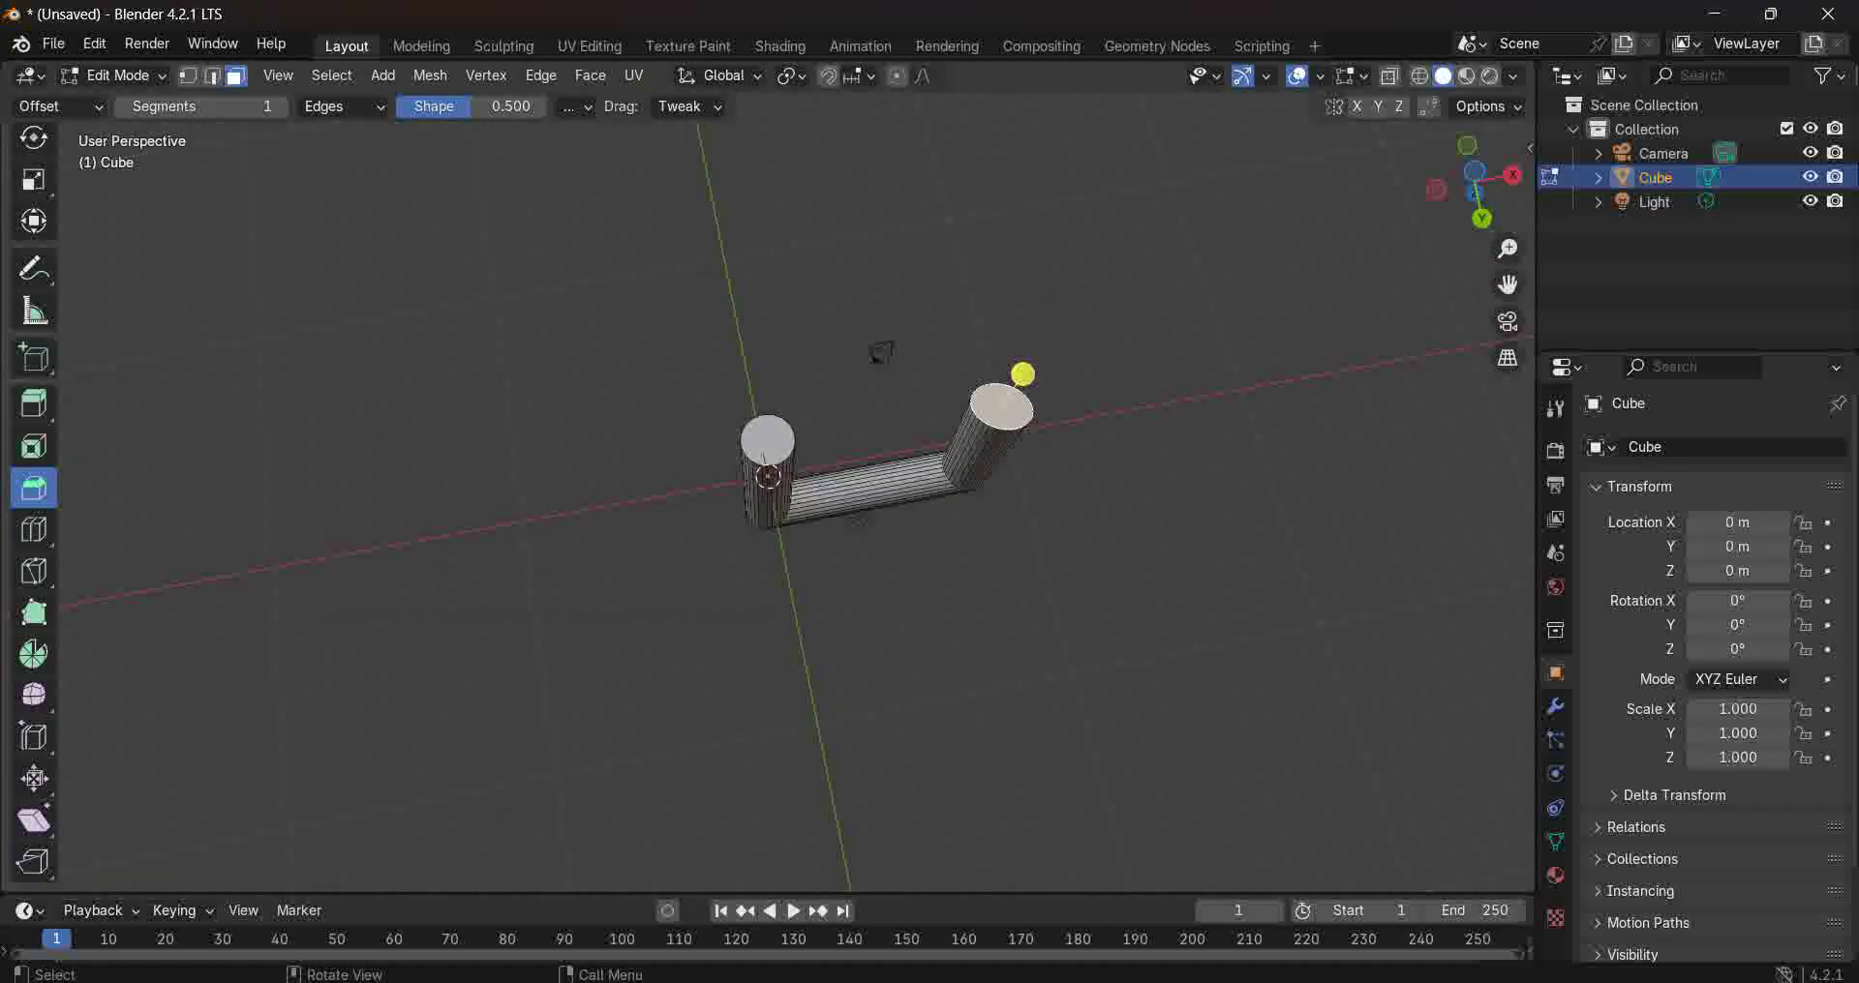
pyautogui.press('a')
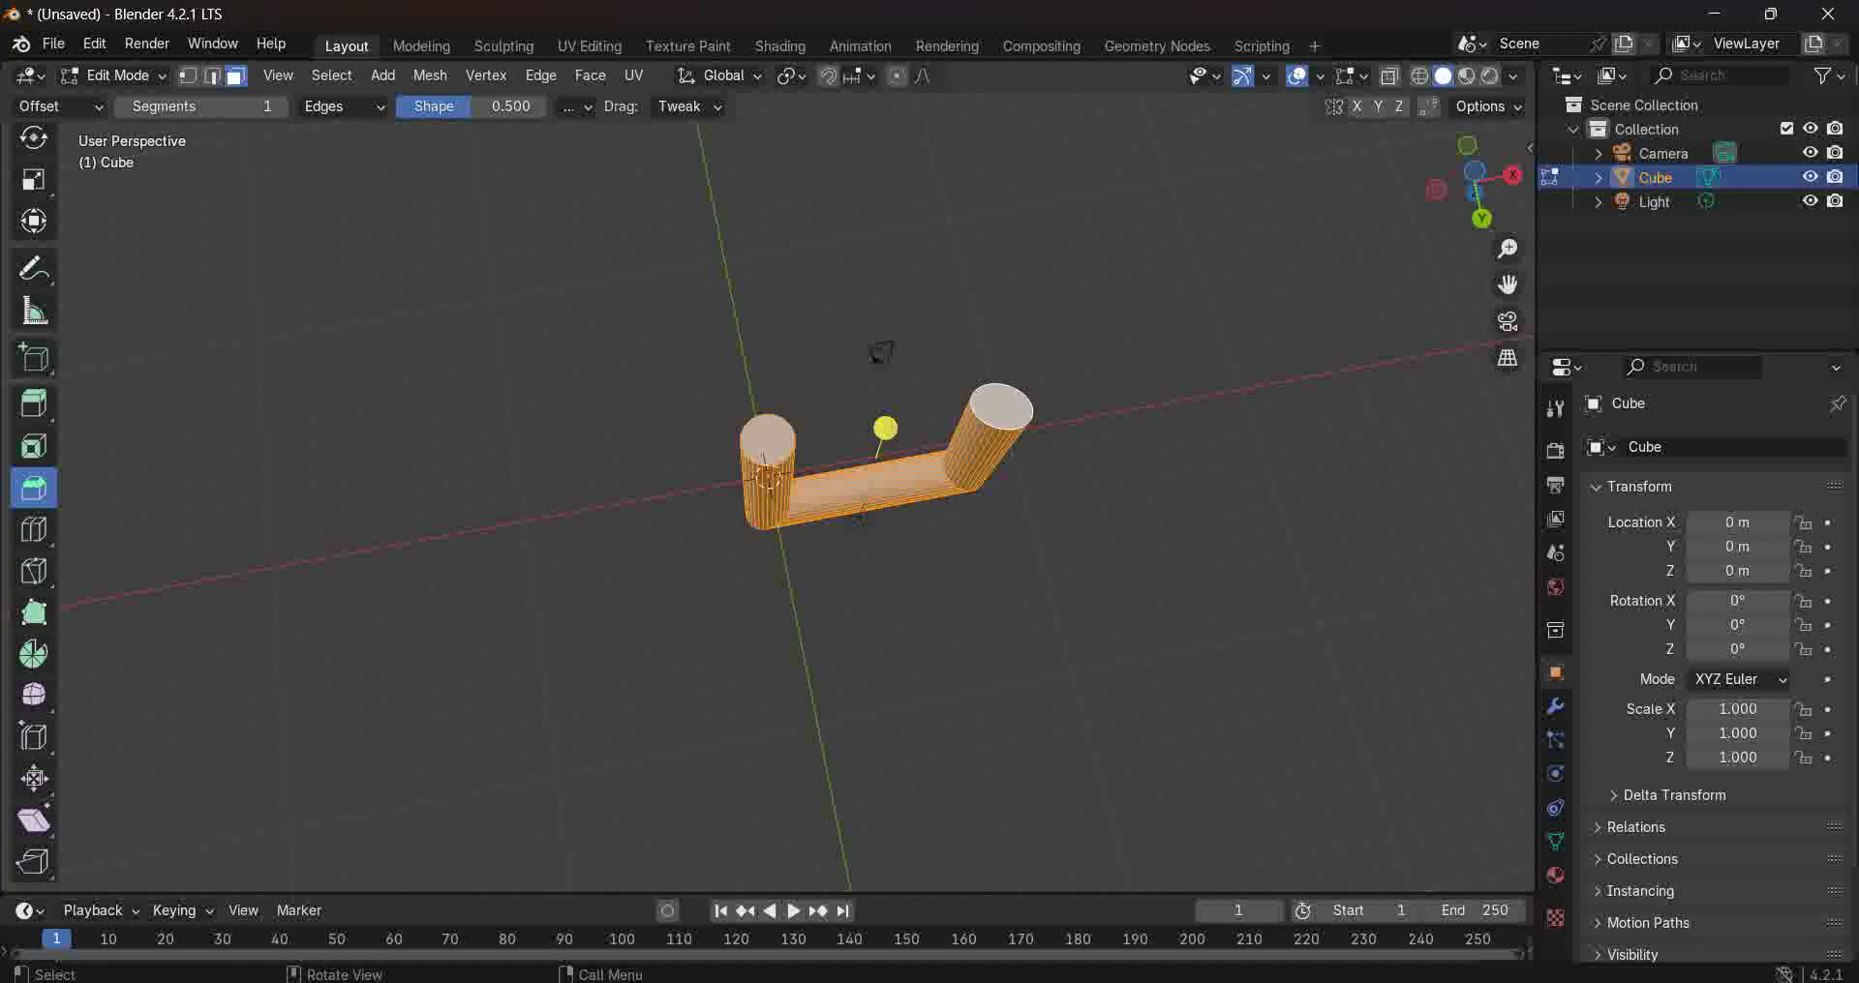
# Rotate the whole bent pipe by 90° about the view axis.
pyautogui.press('r')
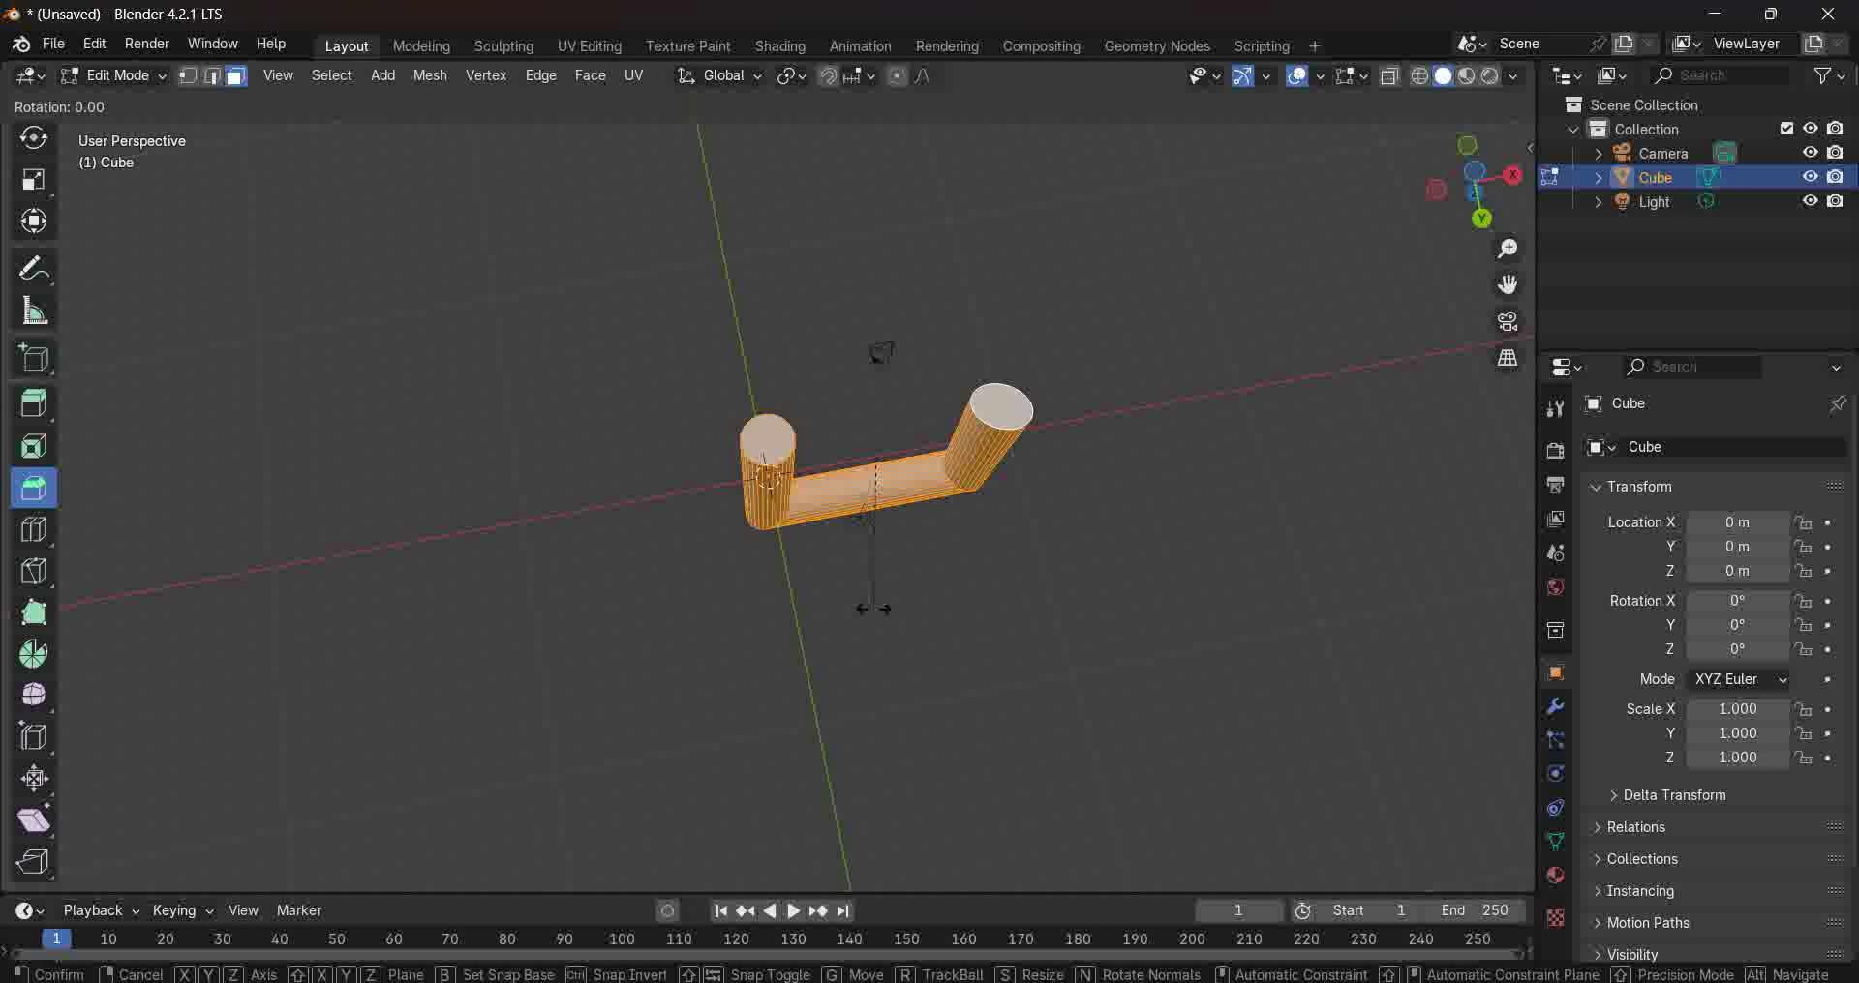
pyautogui.write('90')
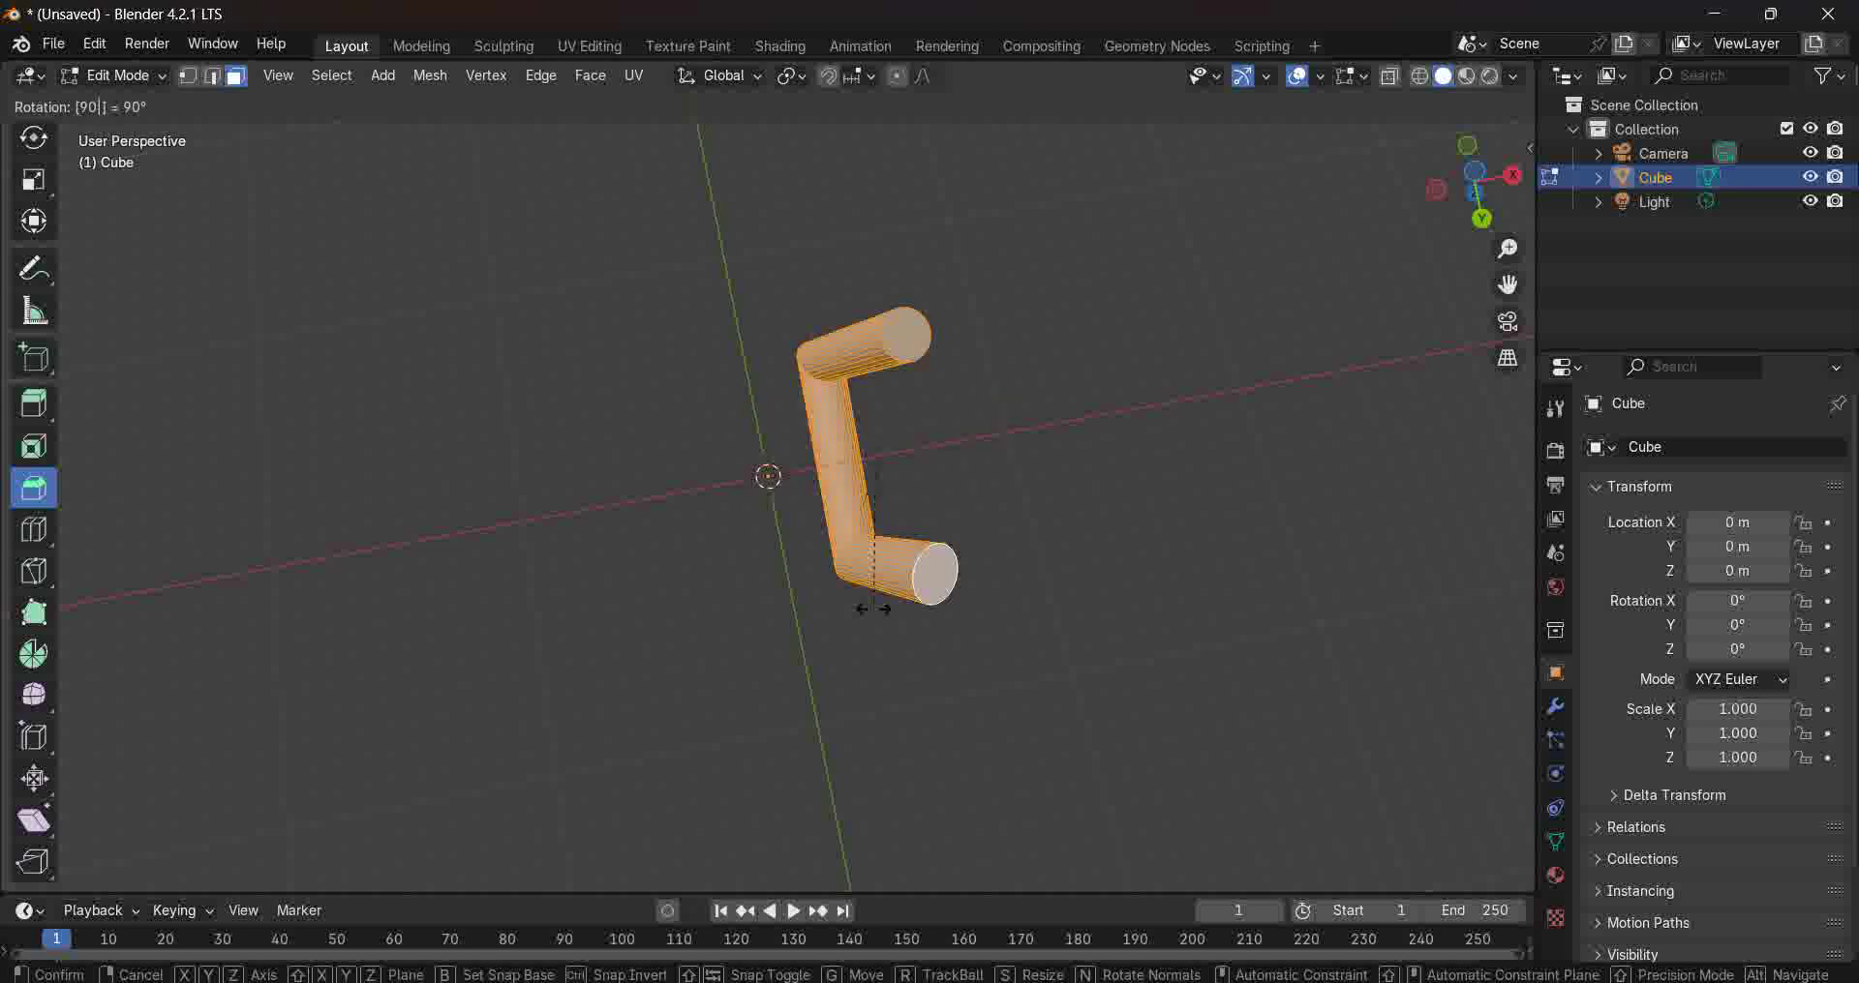
pyautogui.press('Return')
# Try rotating the pipe about the global Z axis, switching to a freehand trackball rotation of about -95.1° and 111°.
pyautogui.moveTo(843, 475); pyautogui.dragTo(919, 538, button='middle')
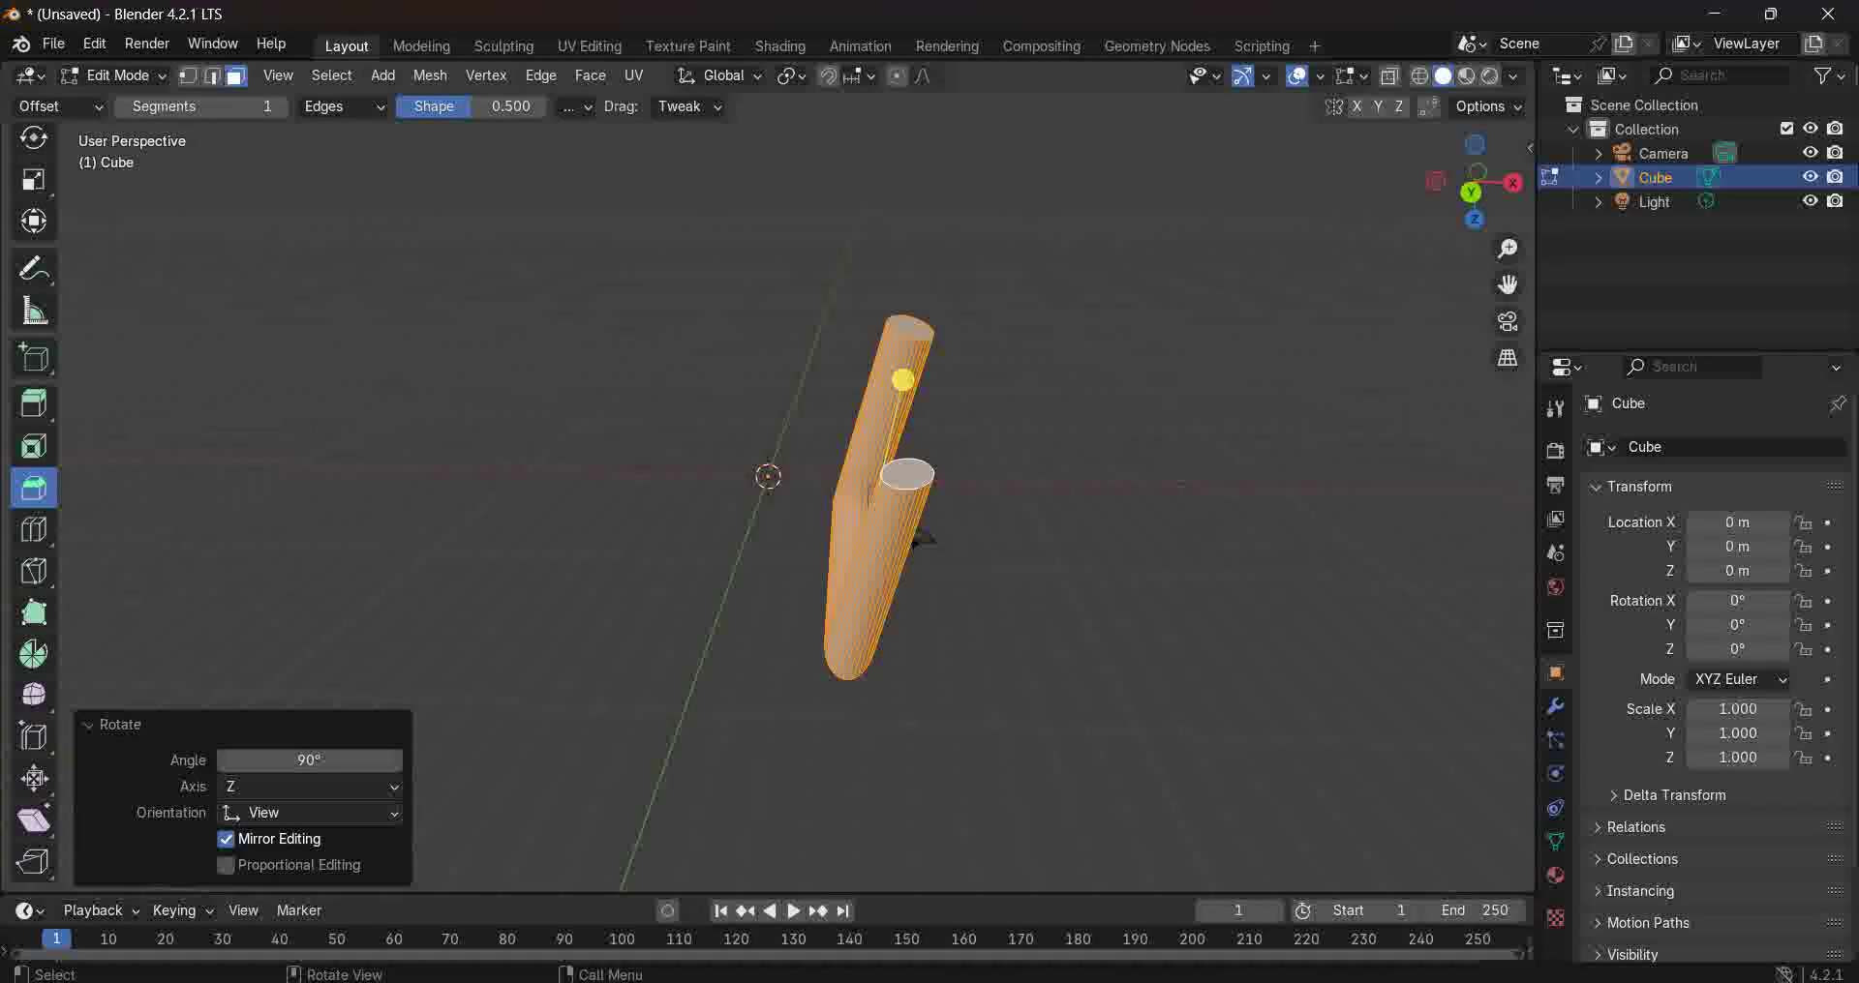
pyautogui.press('r')
pyautogui.press('z')
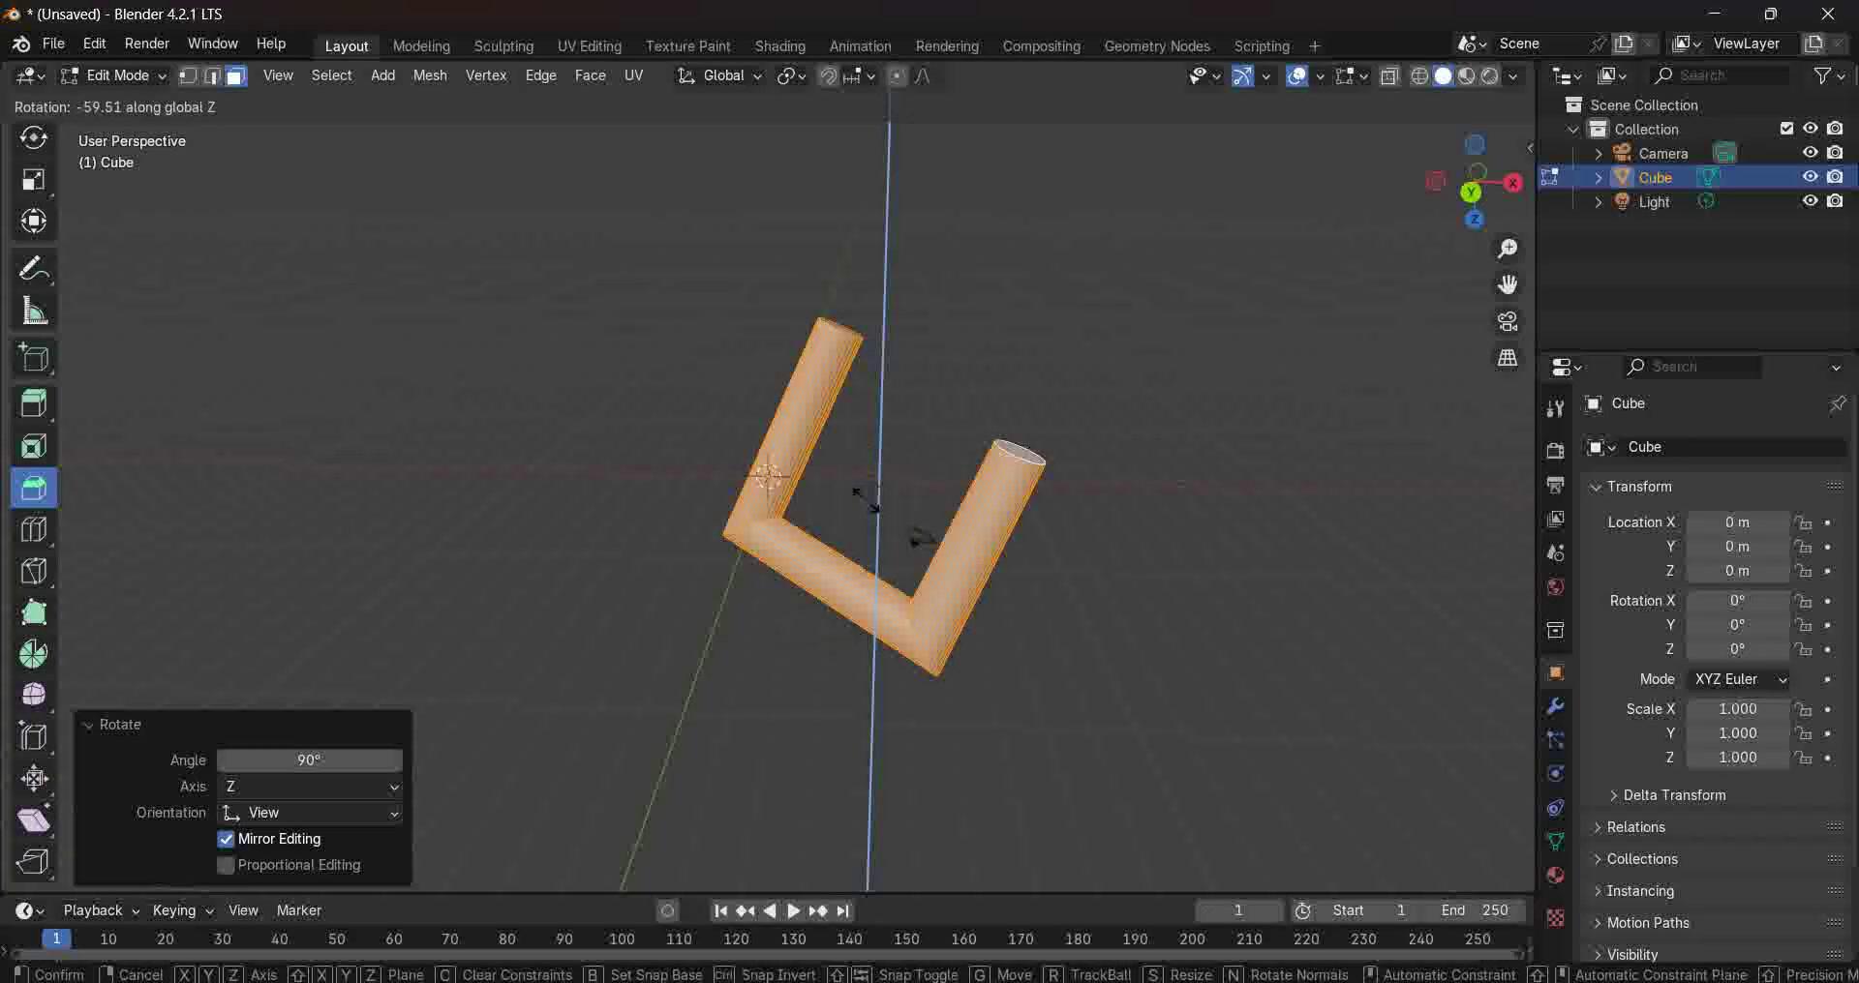
pyautogui.press('r')
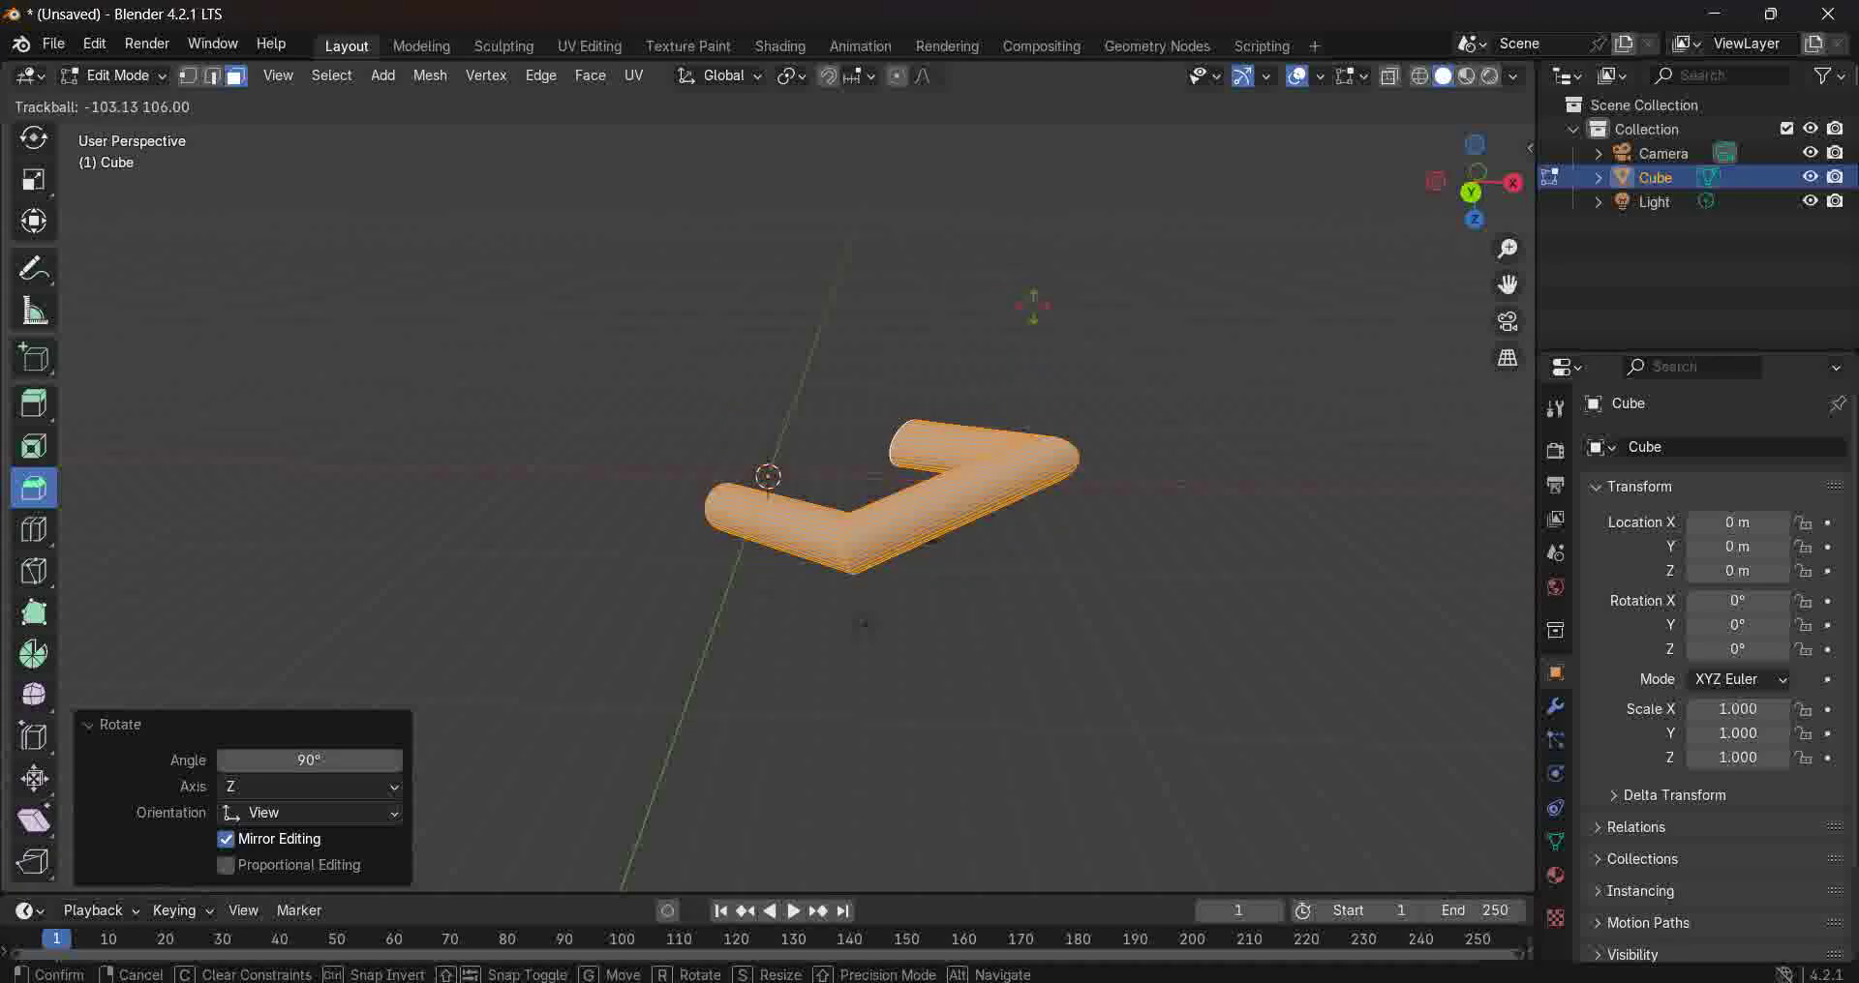
pyautogui.press('Return')
pyautogui.moveTo(864, 625); pyautogui.dragTo(997, 474, button='middle')
pyautogui.moveTo(806, 444); pyautogui.dragTo(804, 418, button='middle')
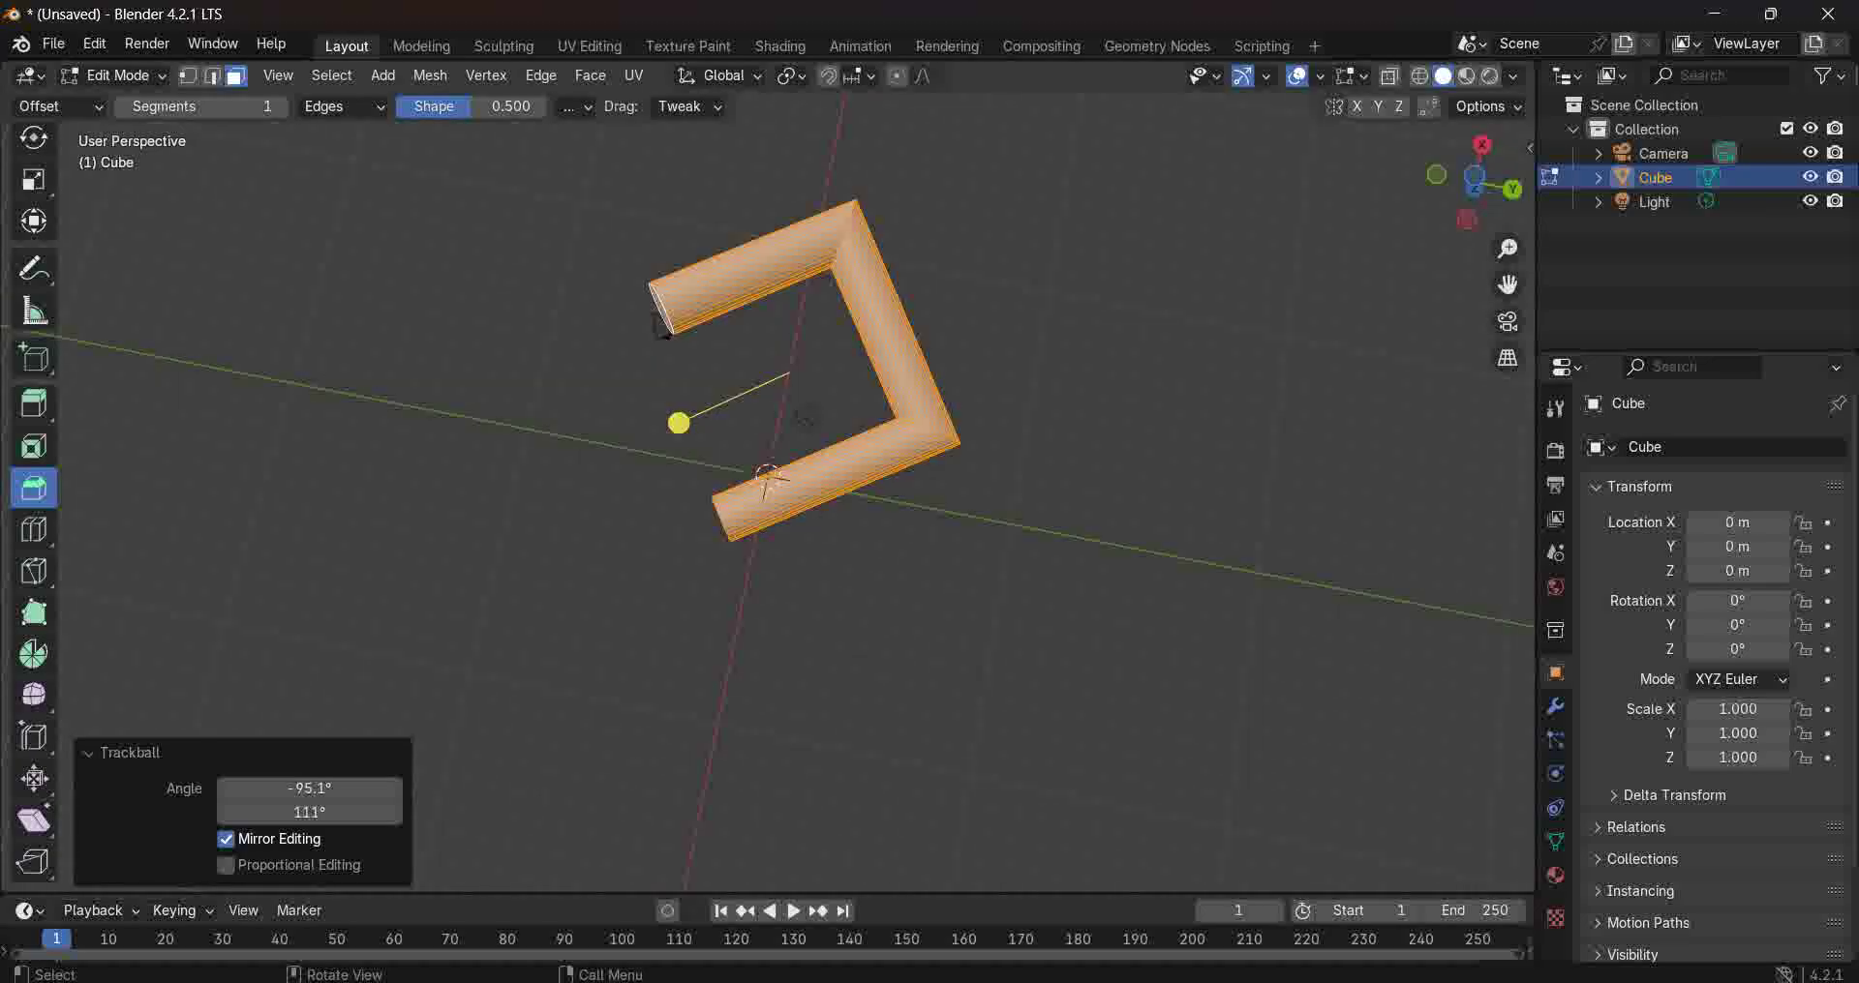
# Select only one leg's end face and shear it freehand by about 0.021 (Z/Y), -0.017 (Y/X) and -0.099 (Z/X).
pyautogui.click(803, 418)
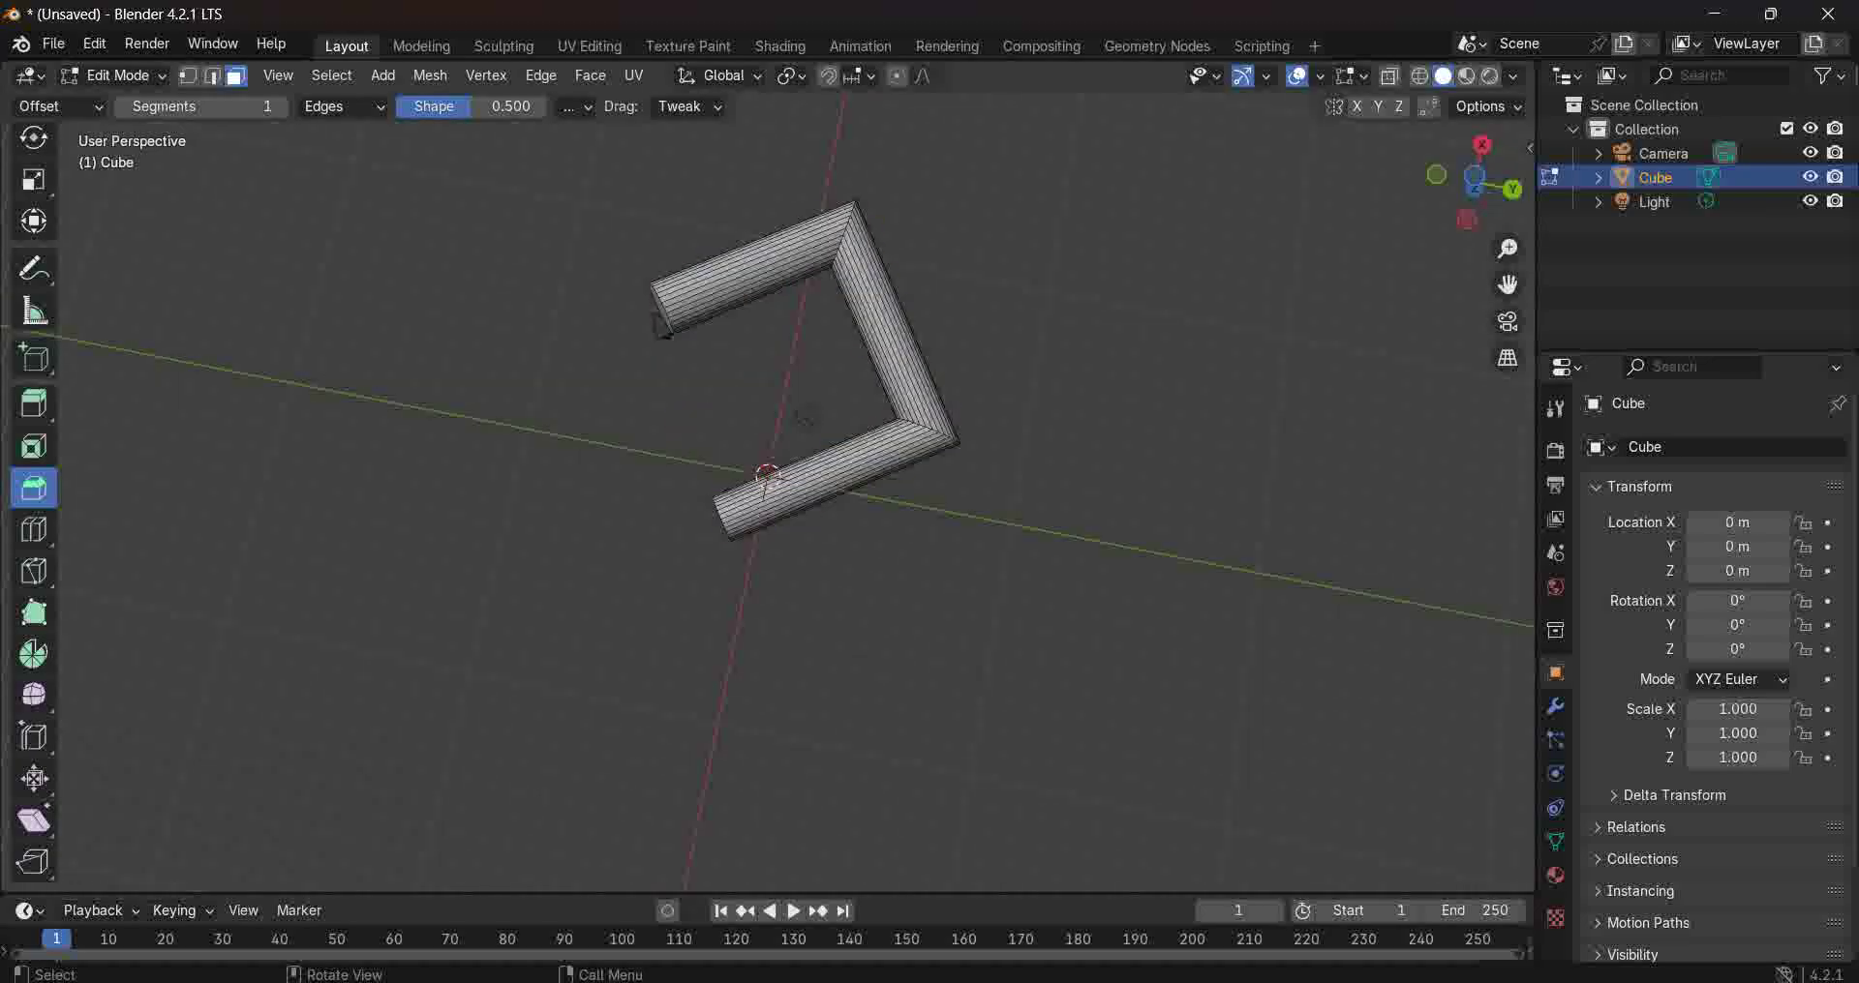
pyautogui.scroll(3, 803, 418)
pyautogui.moveTo(837, 363); pyautogui.dragTo(668, 429, button='middle')
pyautogui.click(312, 489)
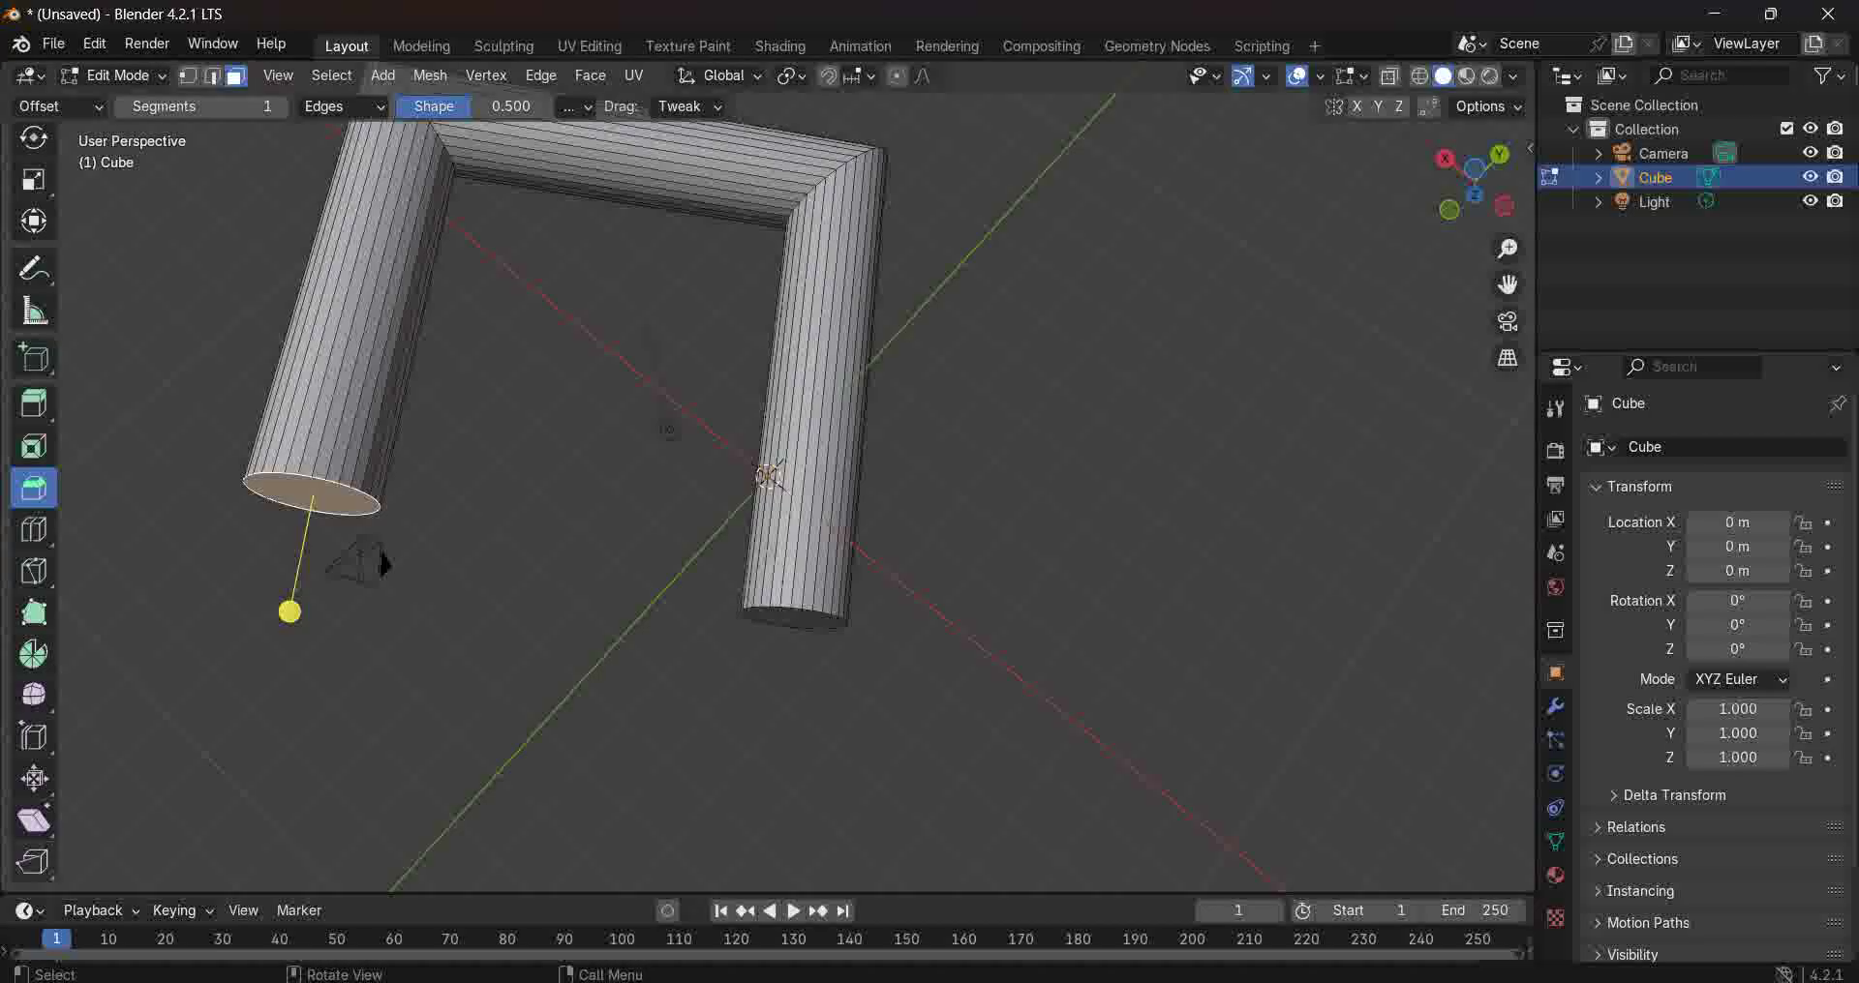
pyautogui.hotkey('shift', 'ctrl', 'alt', 's')
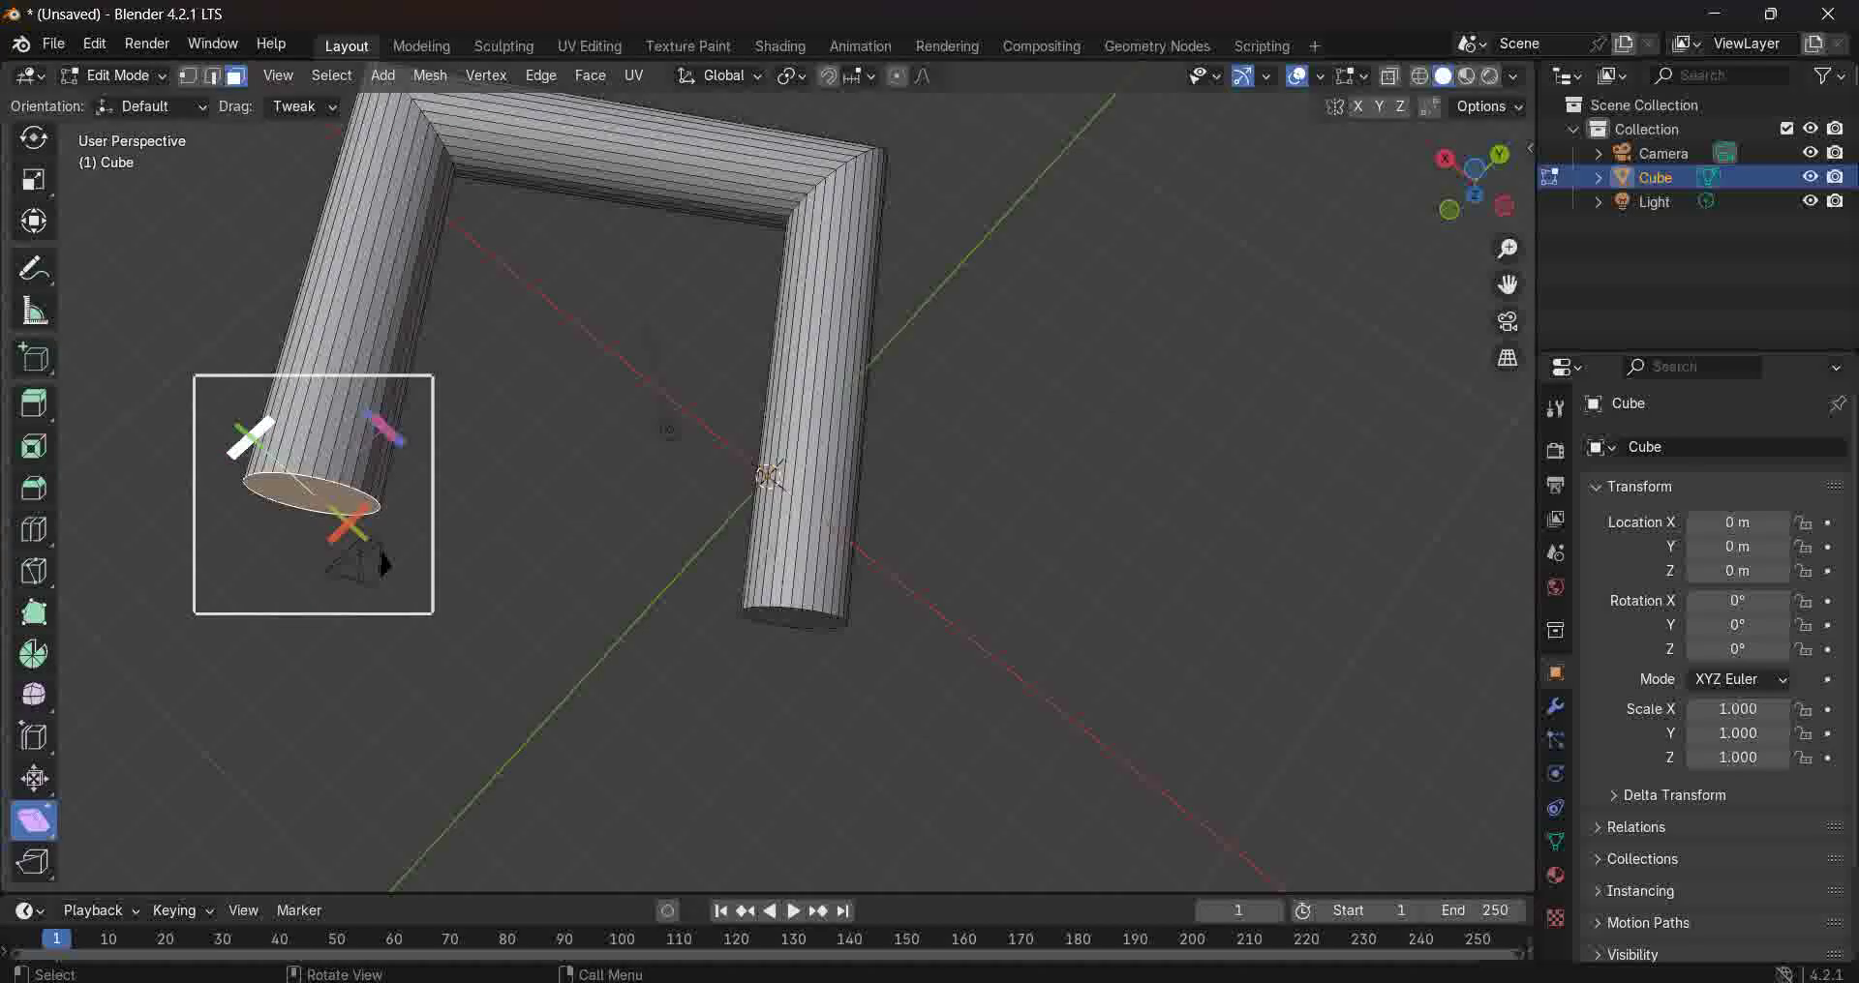
pyautogui.moveTo(250, 437)
pyautogui.mouseDown()
pyautogui.moveTo(294, 851)
pyautogui.moveTo(252, 440)
pyautogui.mouseUp()
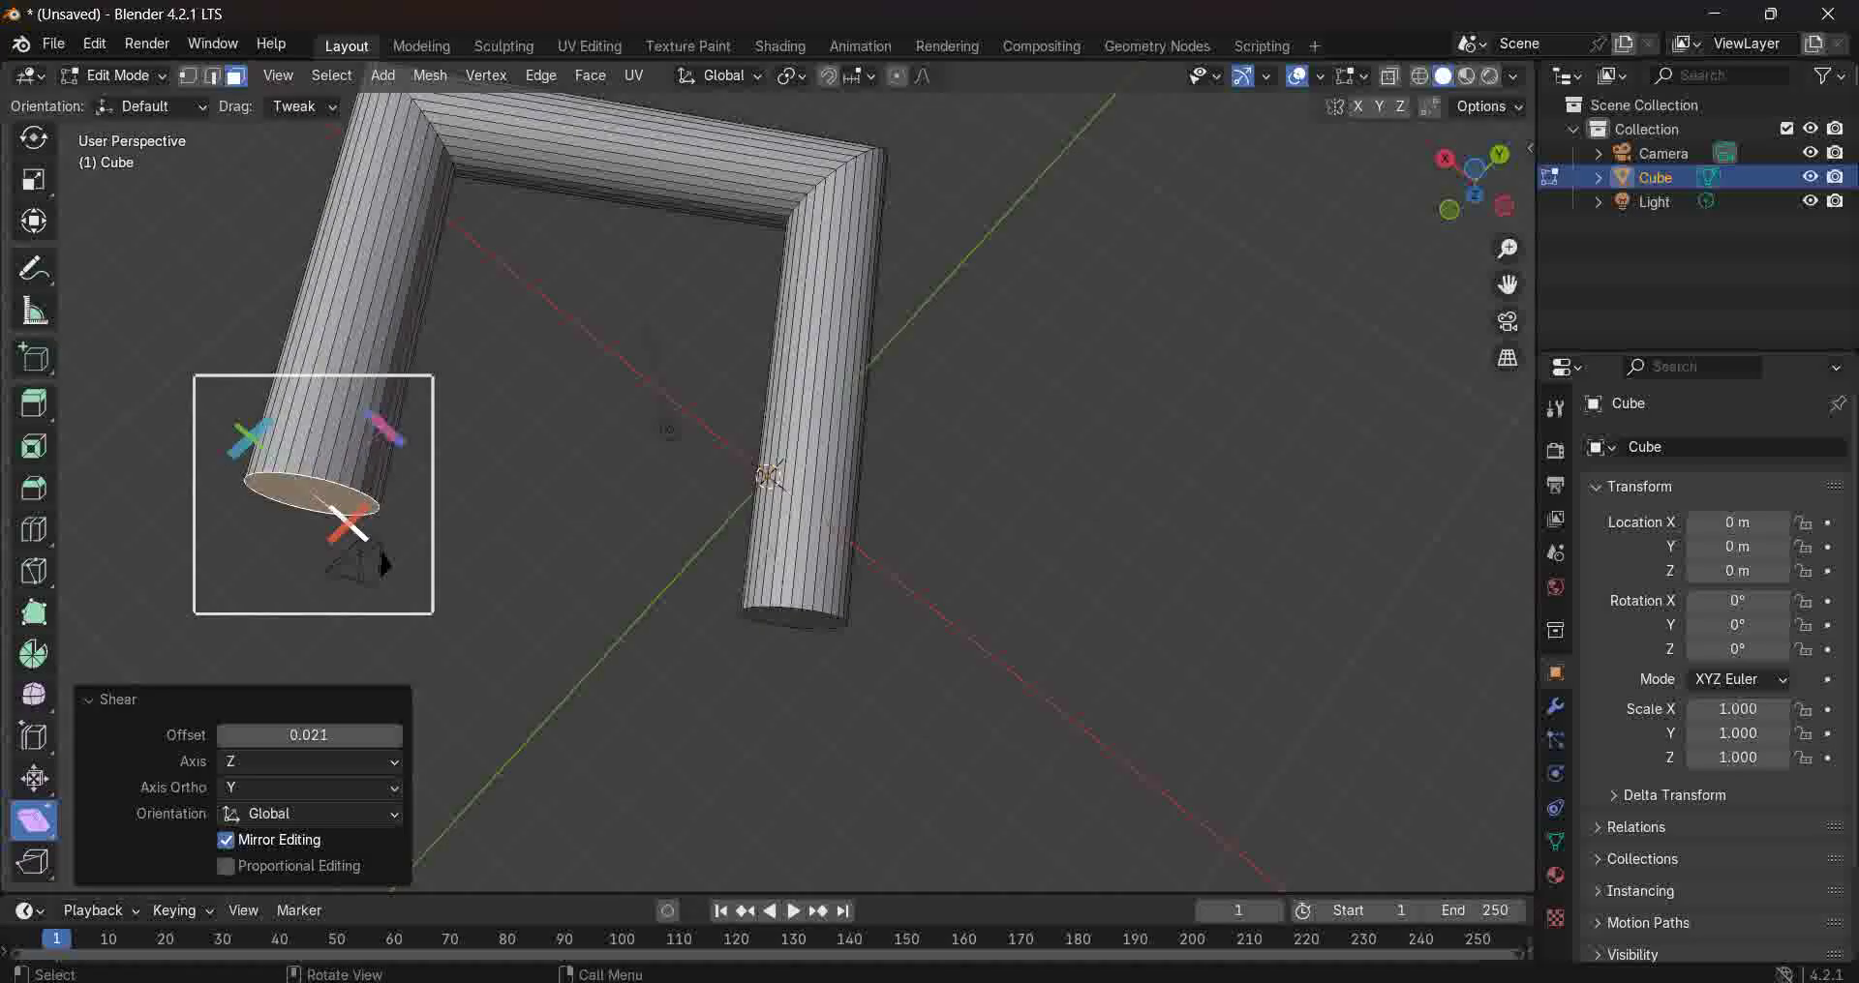
pyautogui.moveTo(346, 524); pyautogui.dragTo(384, 561)
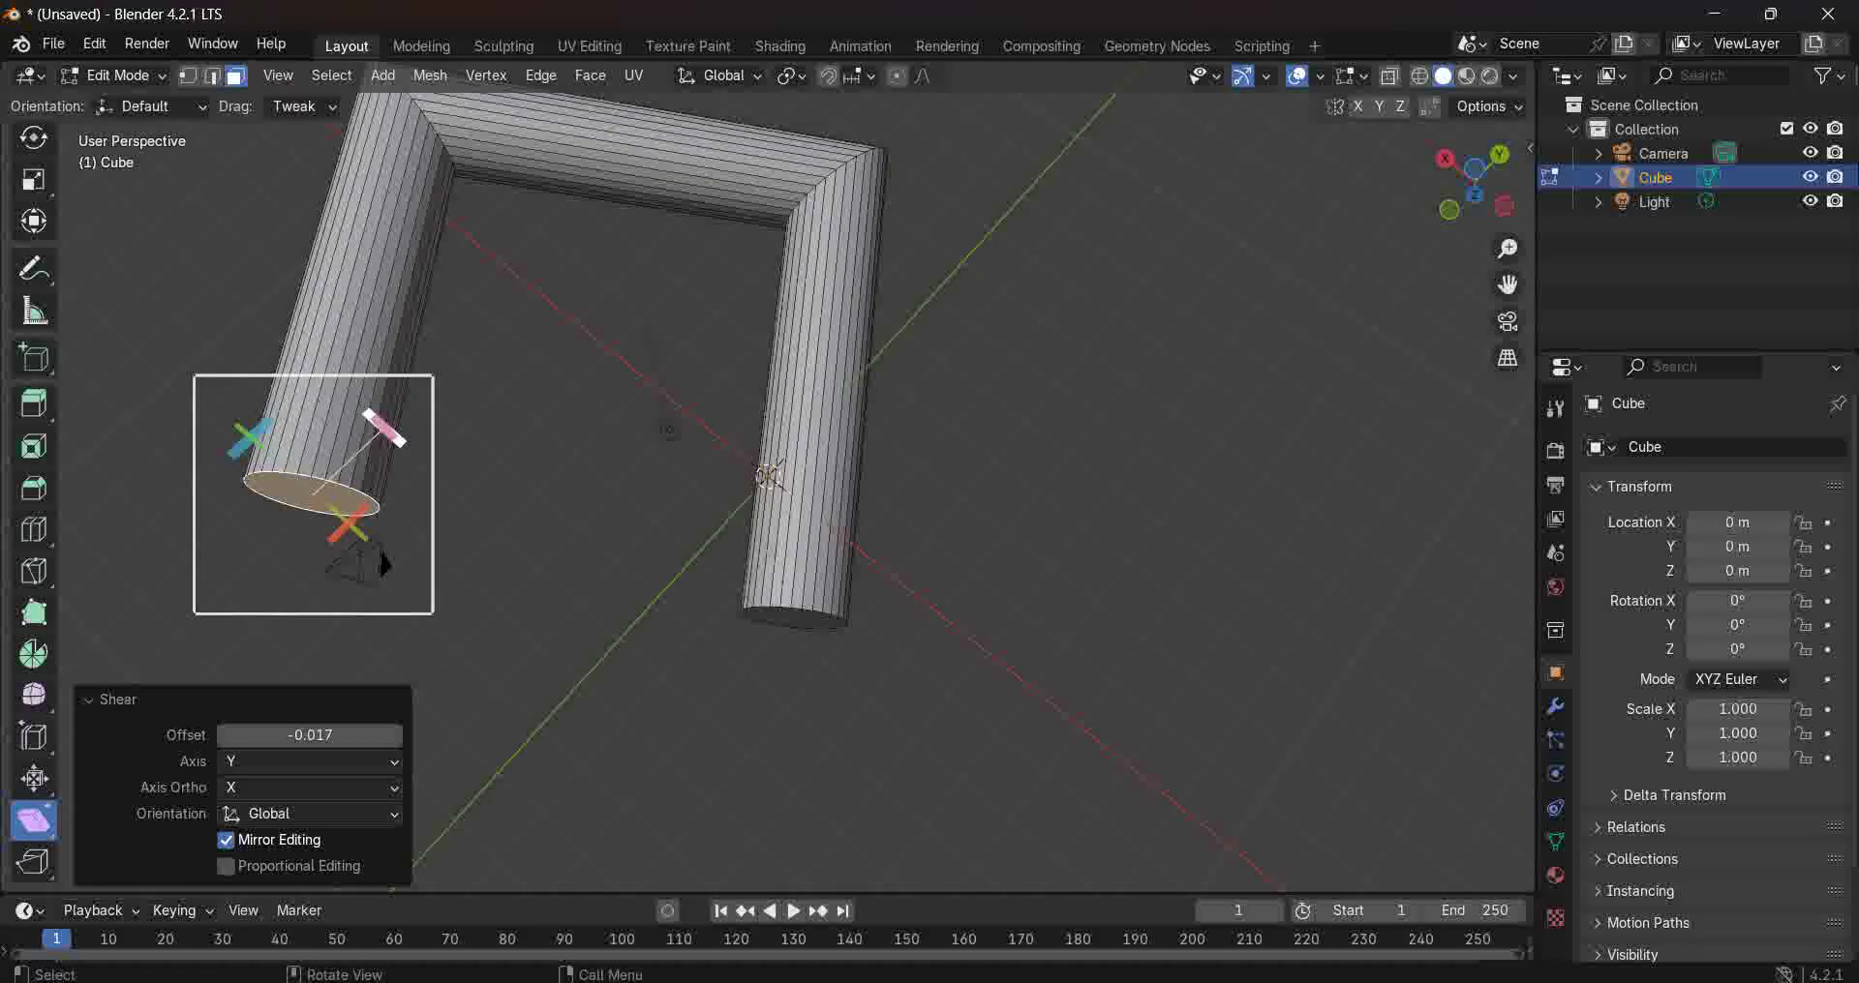
pyautogui.moveTo(385, 429); pyautogui.dragTo(377, 441)
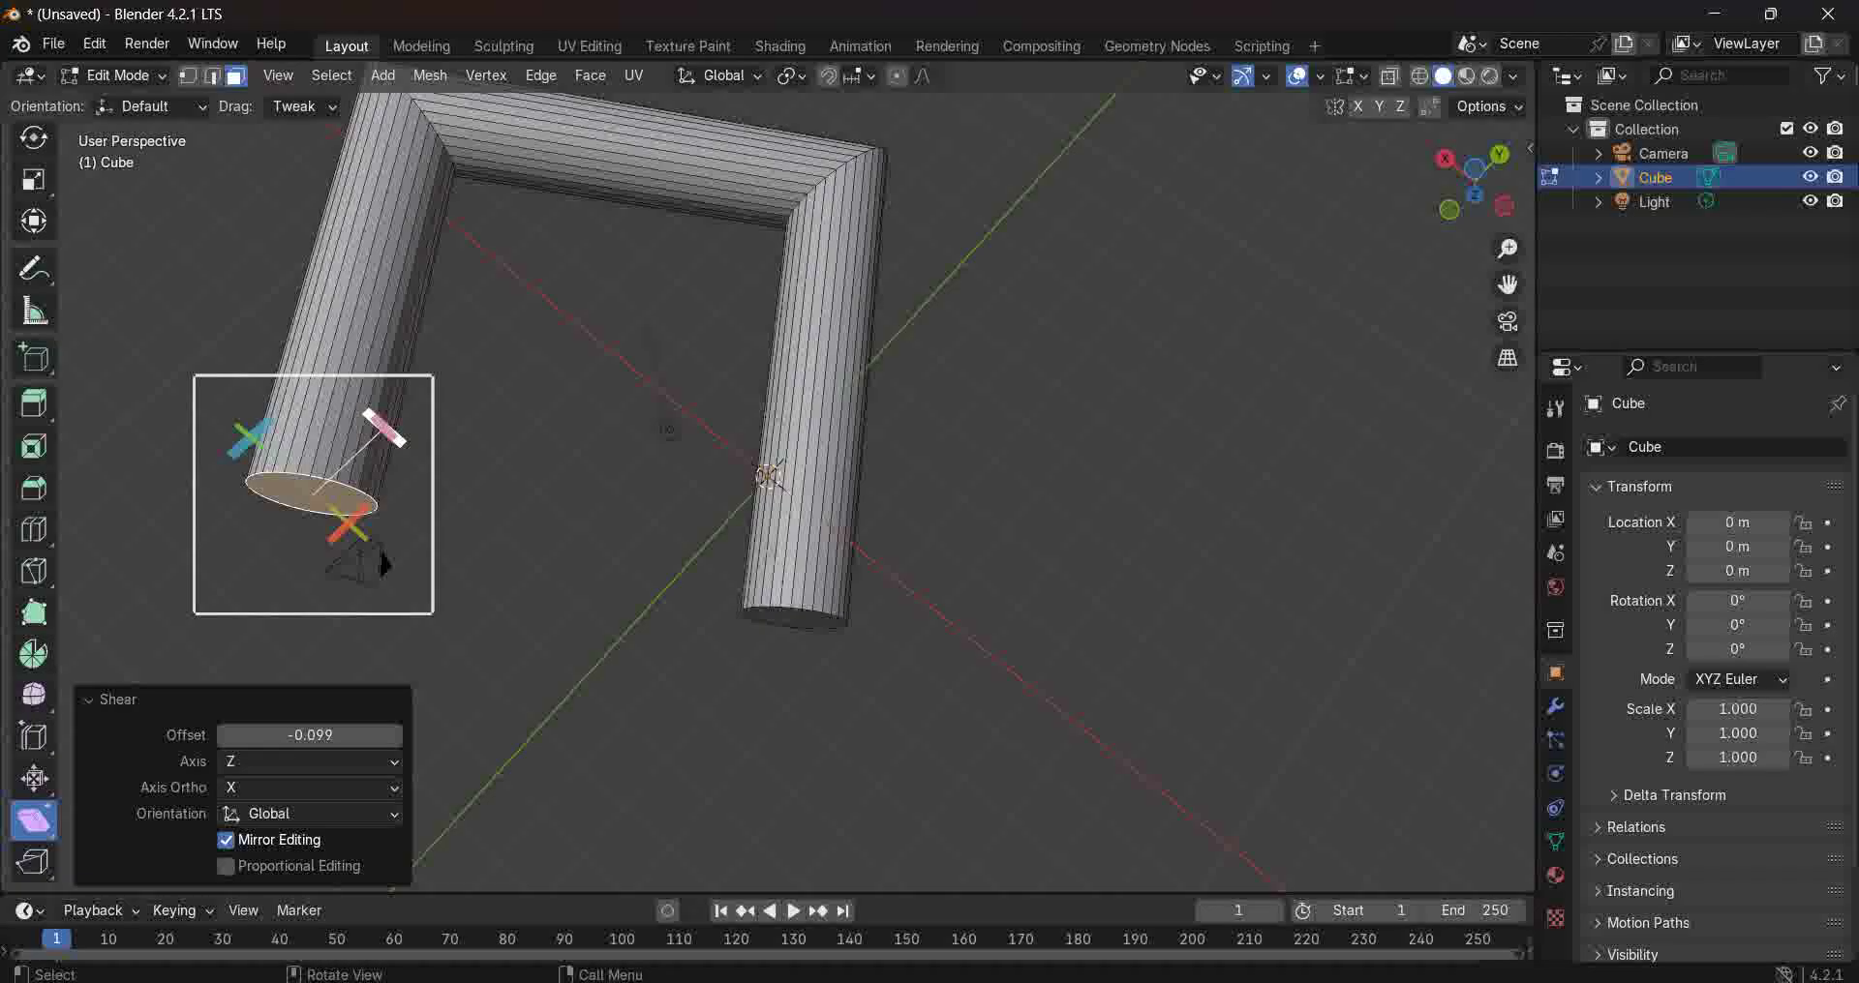
# Shear the same end face again by about 0.035 and -0.049 (Z/X), and try freehand shears in the other directions.
pyautogui.moveTo(384, 429); pyautogui.dragTo(386, 552)
pyautogui.moveTo(386, 552); pyautogui.dragTo(344, 532, button='middle')
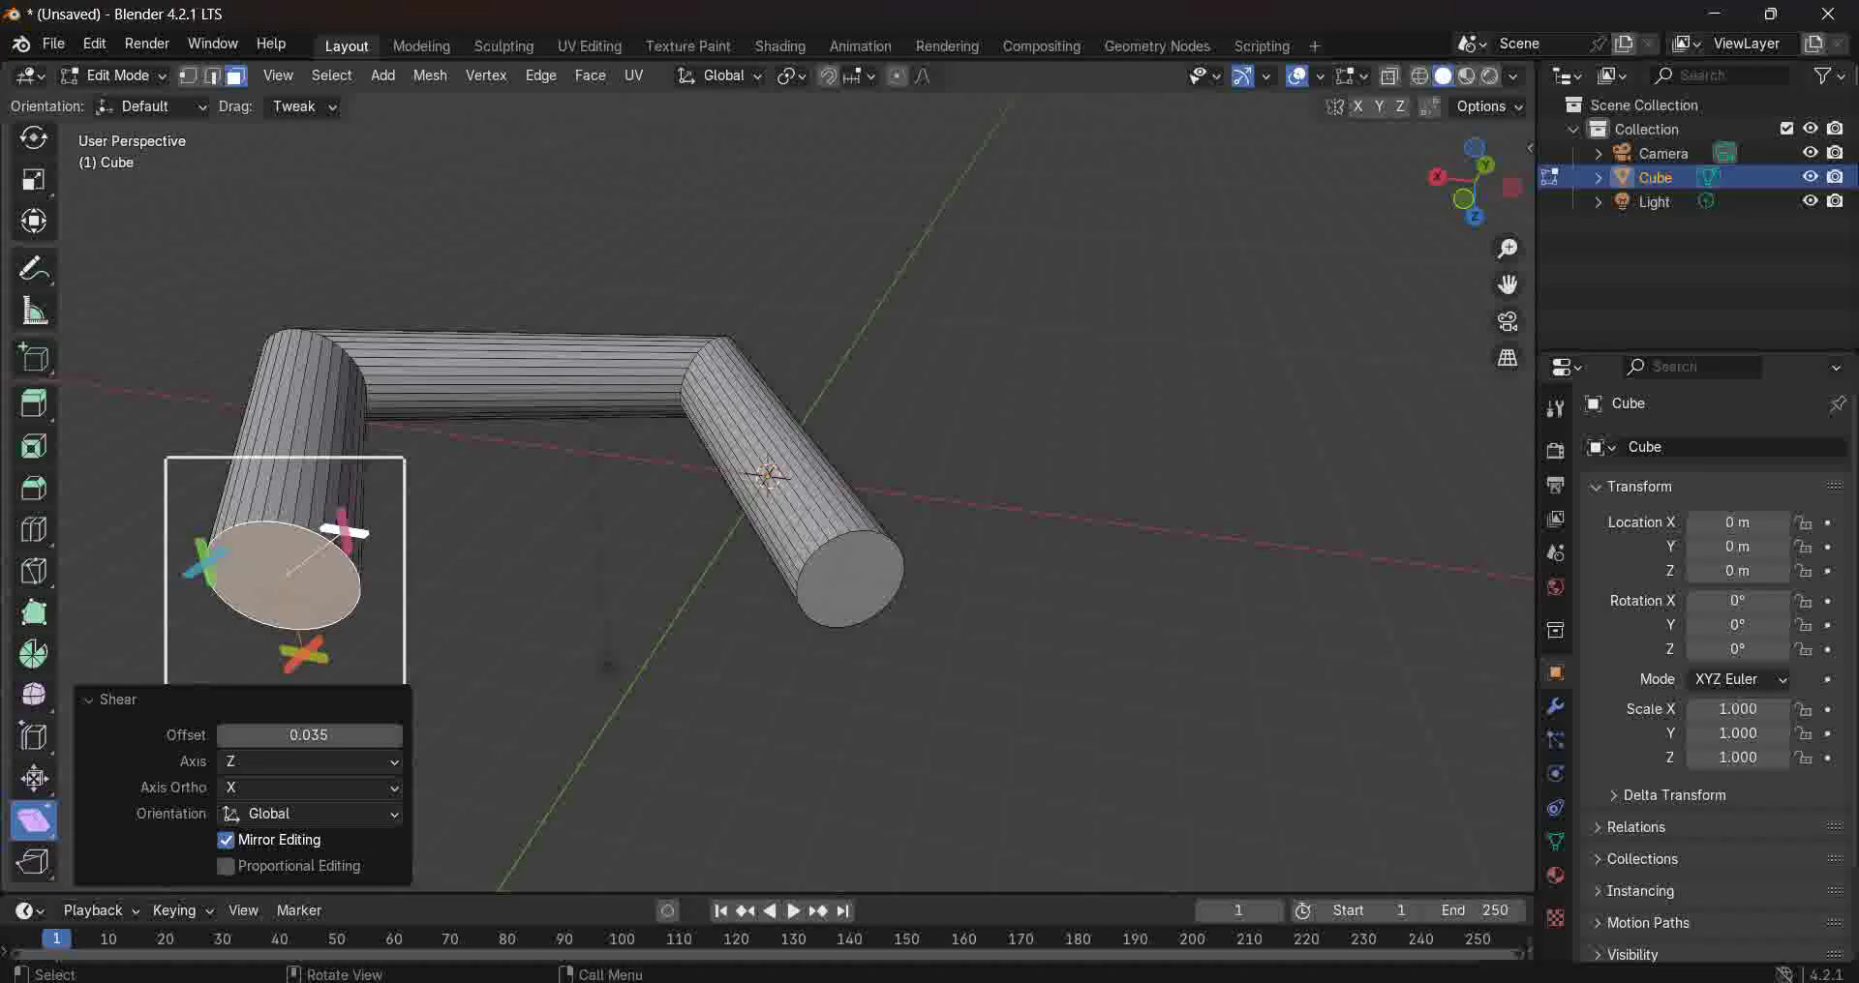
pyautogui.moveTo(344, 530)
pyautogui.mouseDown()
pyautogui.moveTo(270, 535)
pyautogui.moveTo(316, 548)
pyautogui.mouseUp()
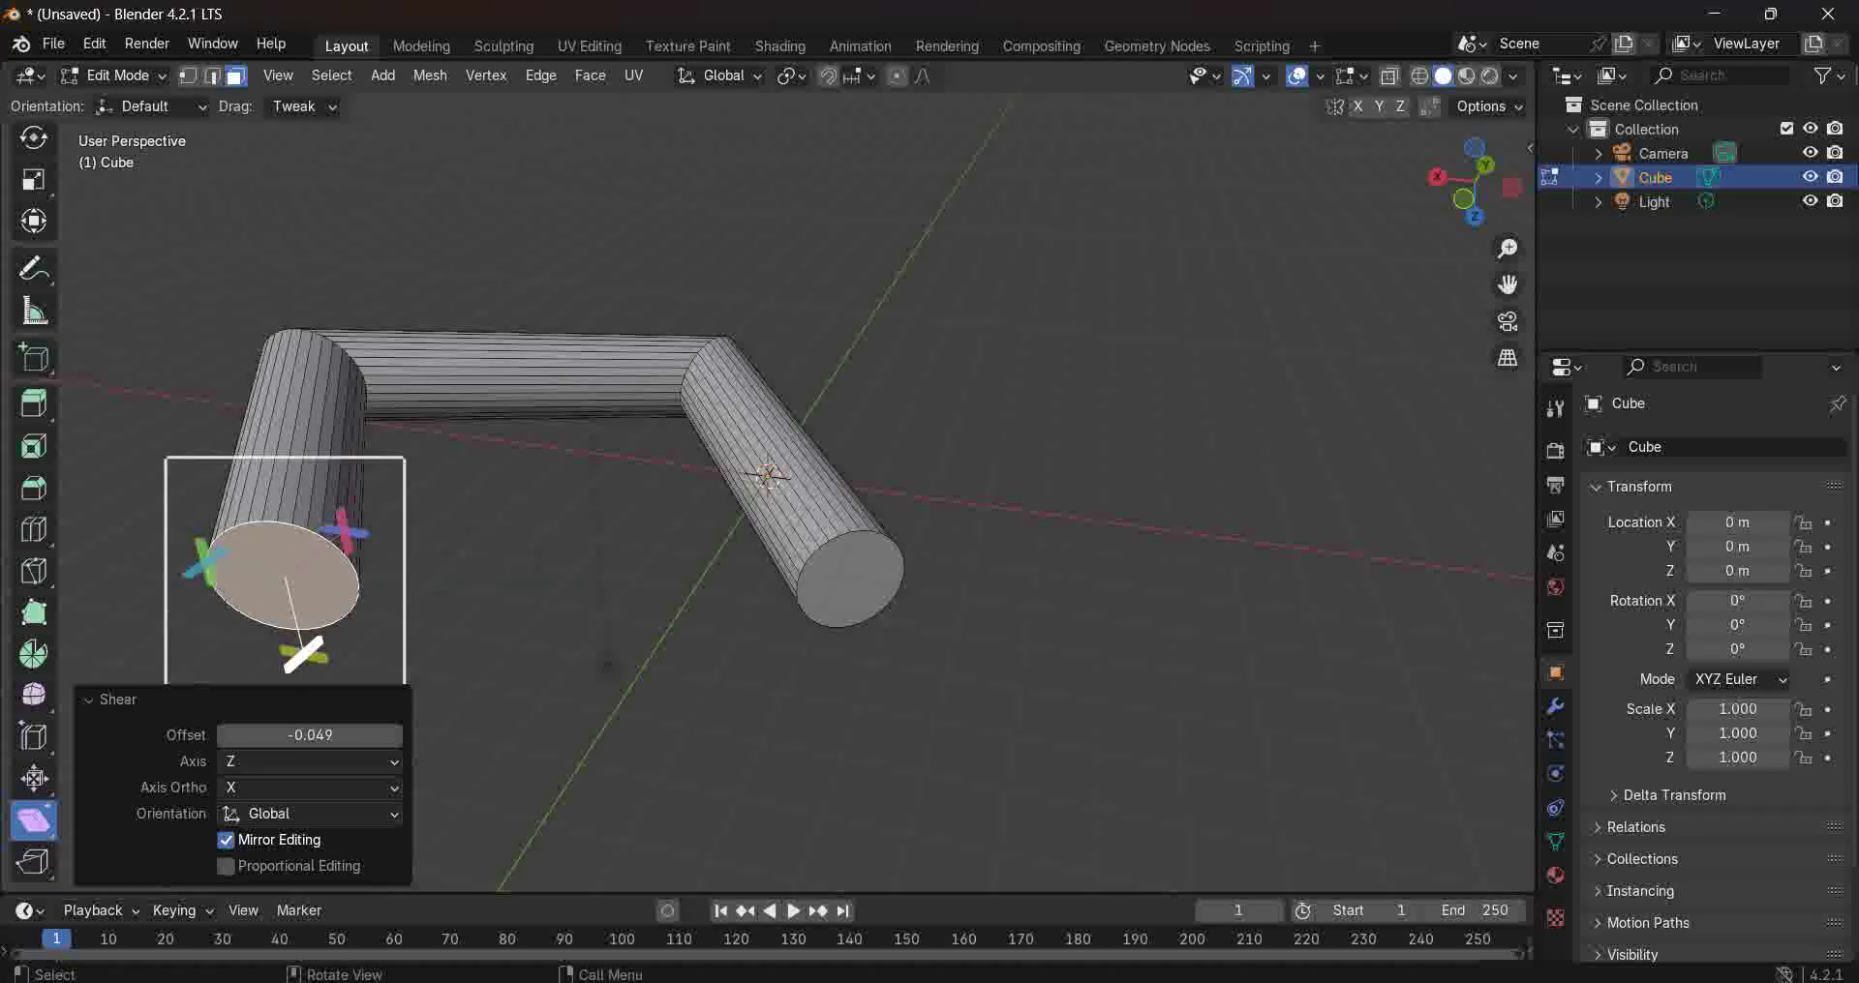
pyautogui.moveTo(303, 654); pyautogui.dragTo(303, 654)
pyautogui.moveTo(203, 559); pyautogui.dragTo(448, 600)
# Shear the end face by about -0.564 with axis Y and orthogonal axis X, and undo the shear.
pyautogui.moveTo(449, 600); pyautogui.dragTo(465, 580, button='middle')
pyautogui.moveTo(554, 768); pyautogui.dragTo(554, 776, button='middle')
pyautogui.moveTo(433, 678); pyautogui.dragTo(833, 610)
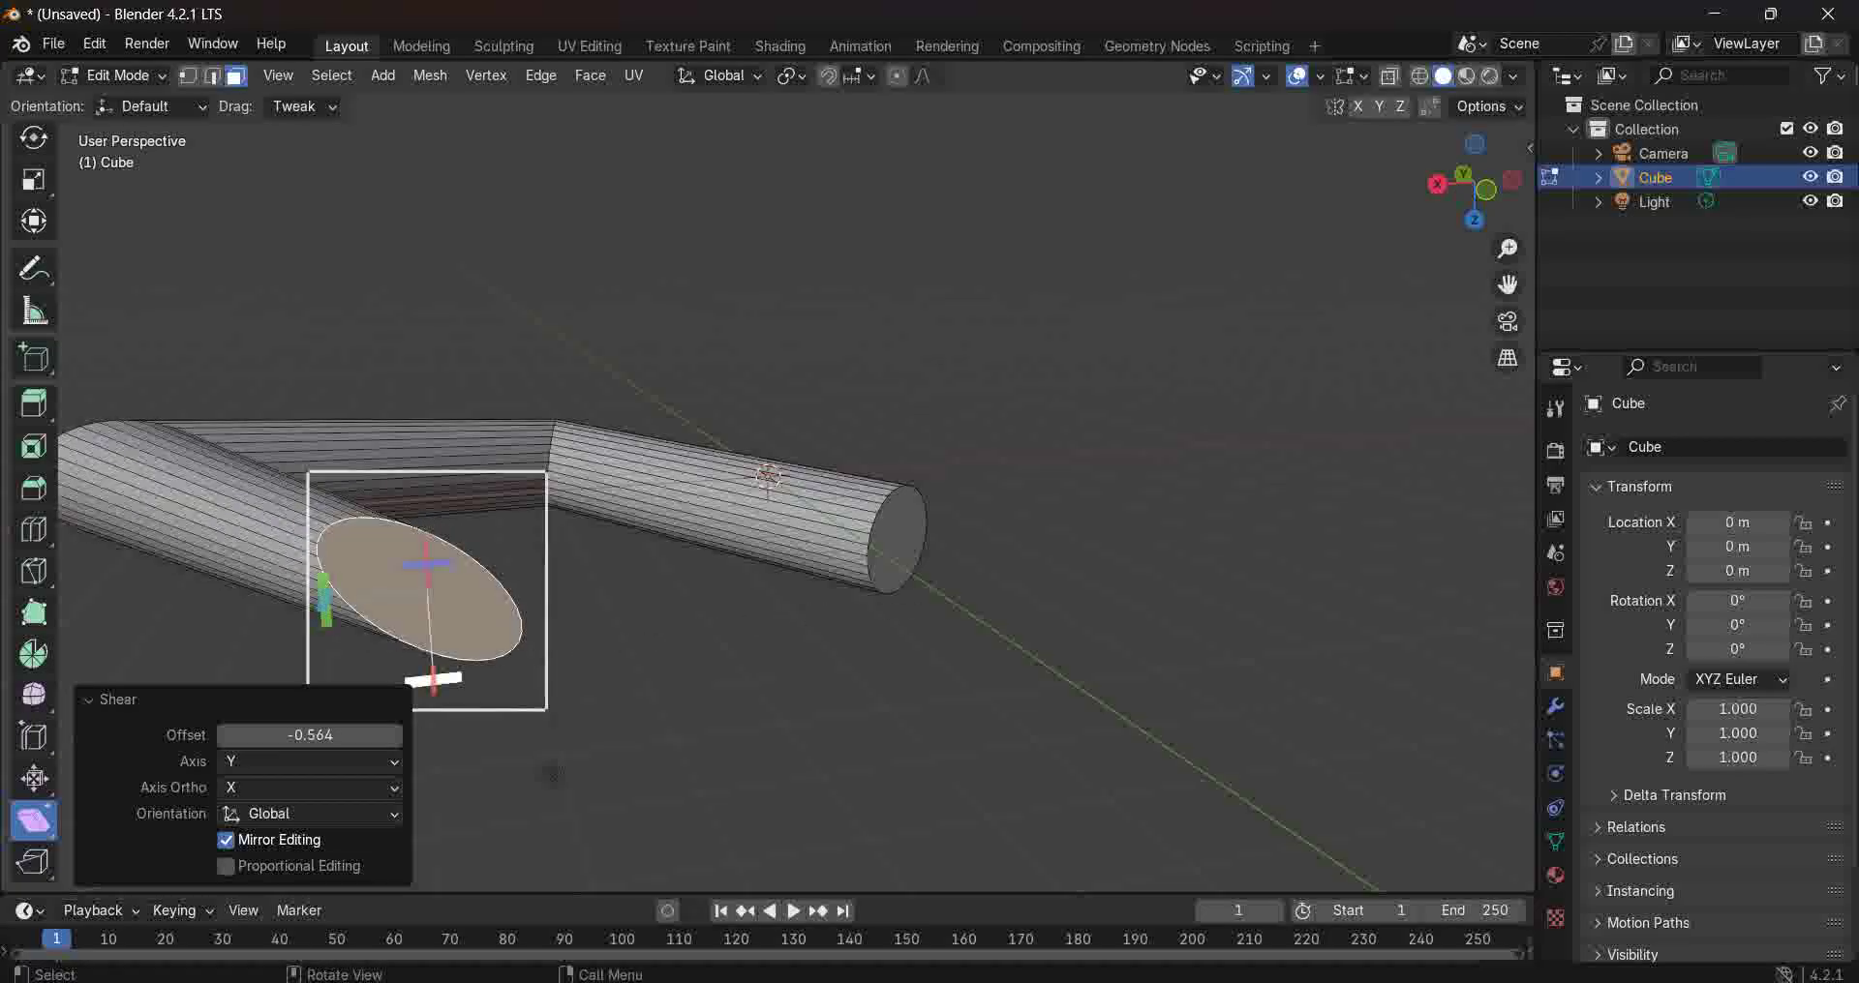
pyautogui.moveTo(554, 774); pyautogui.dragTo(622, 355, button='middle')
pyautogui.hotkey('ctrl', 'z')
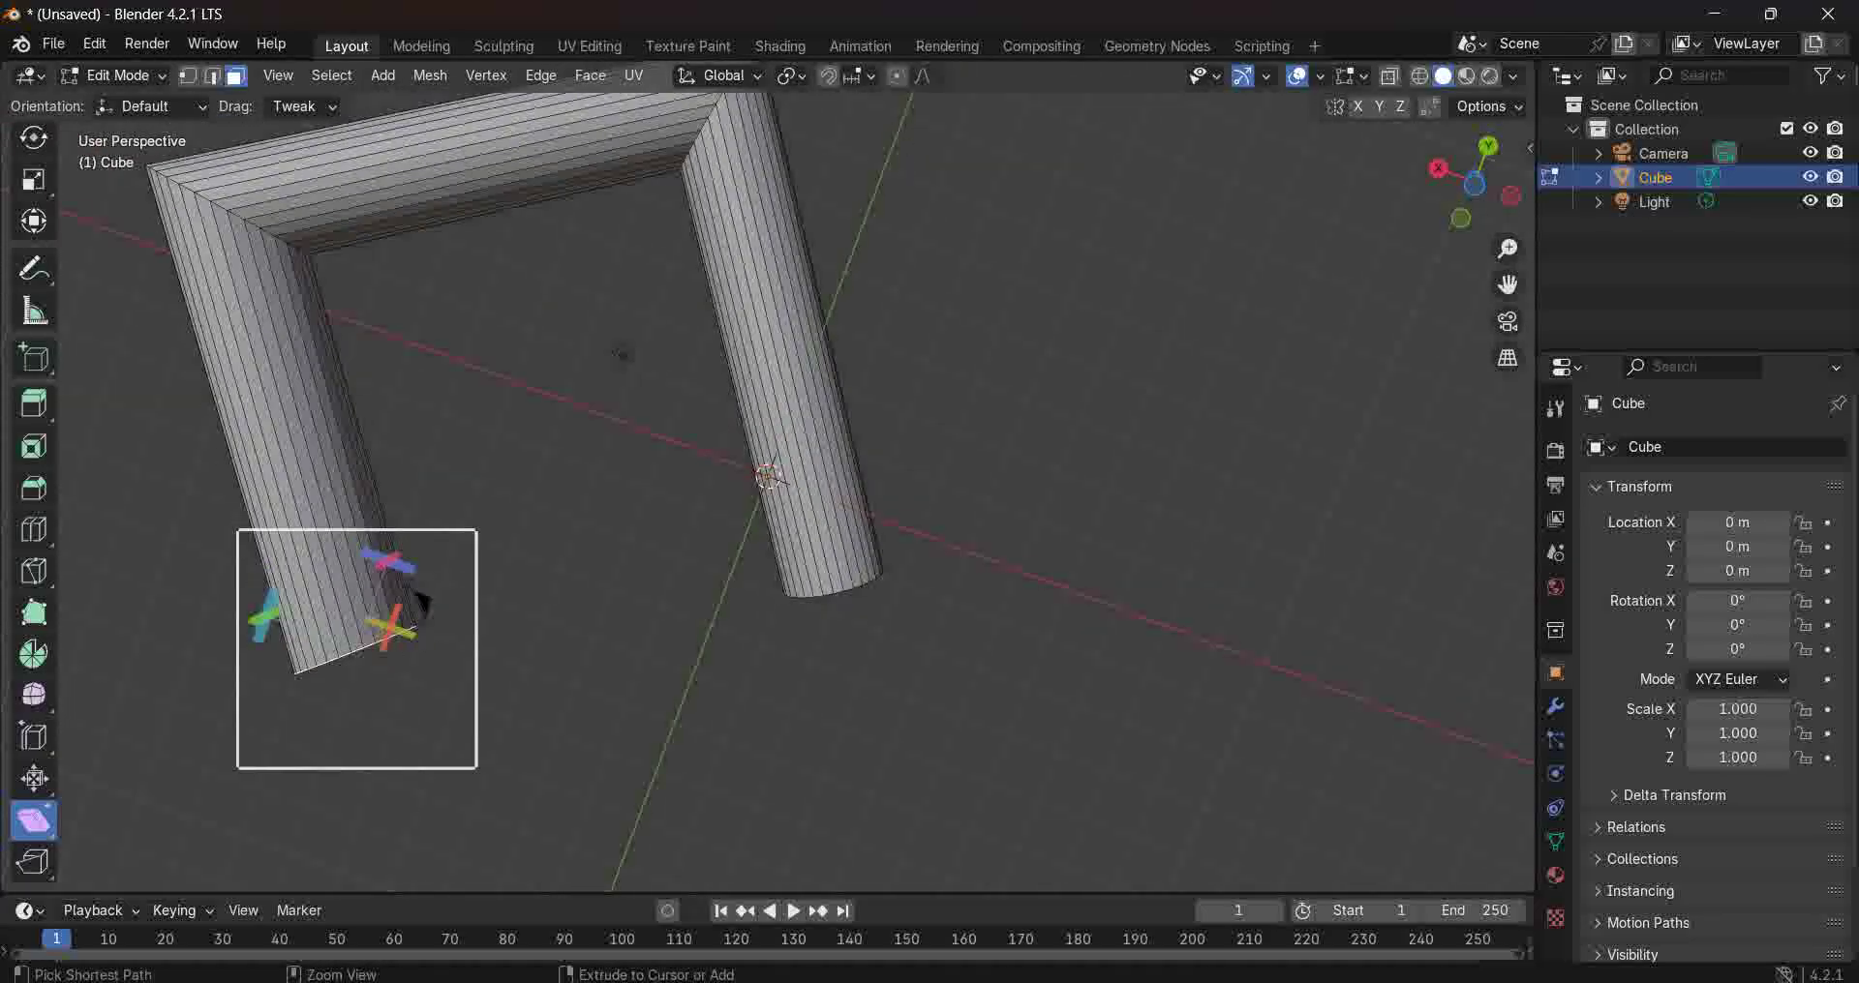